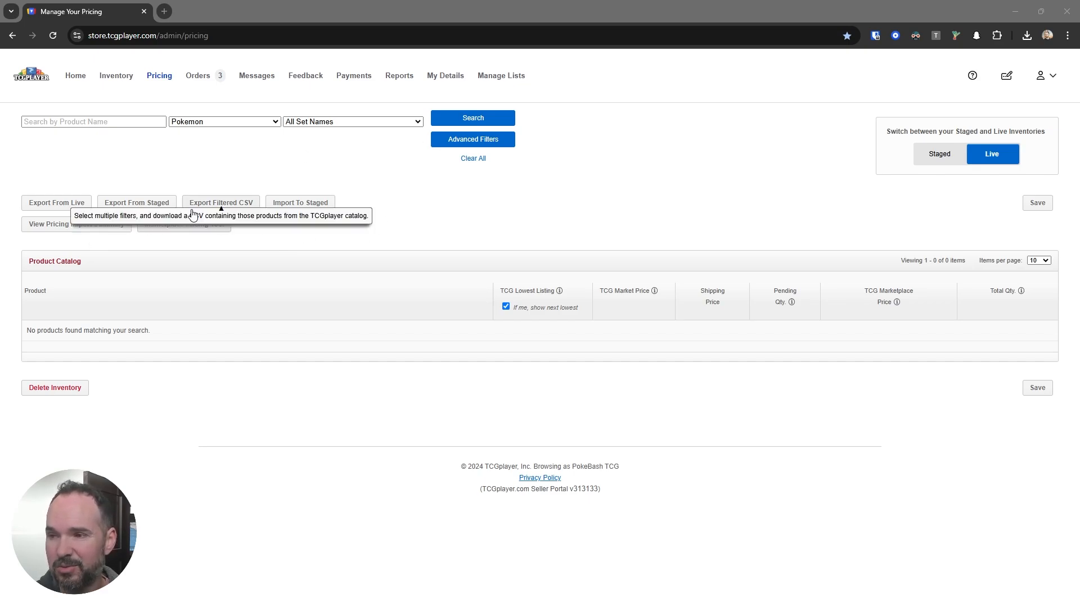
Step: Search the live pricing catalog for Pokemon products across all set names
click(151, 77)
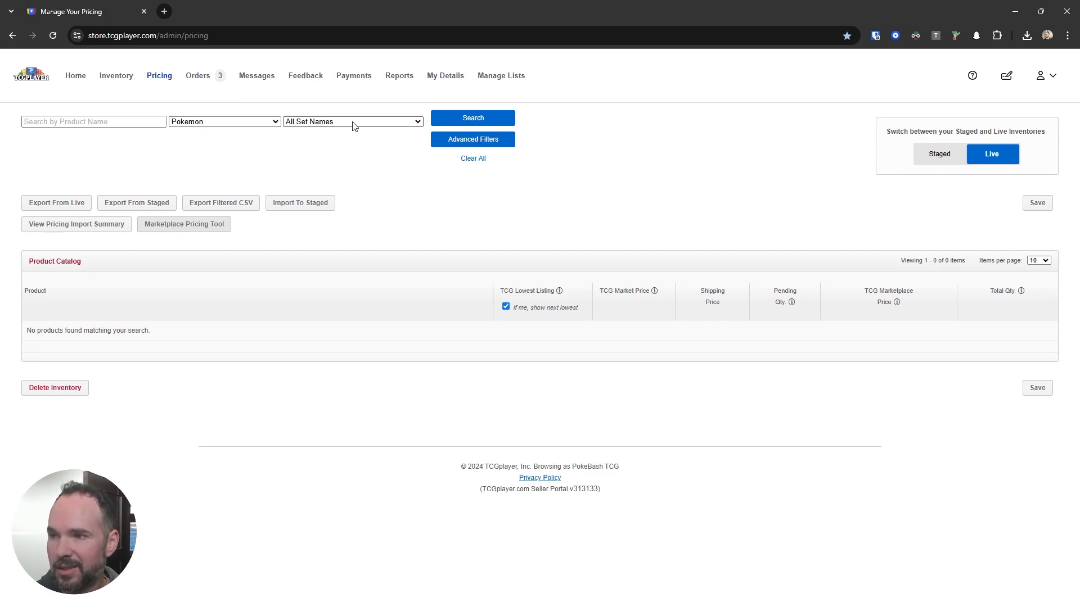
click(468, 120)
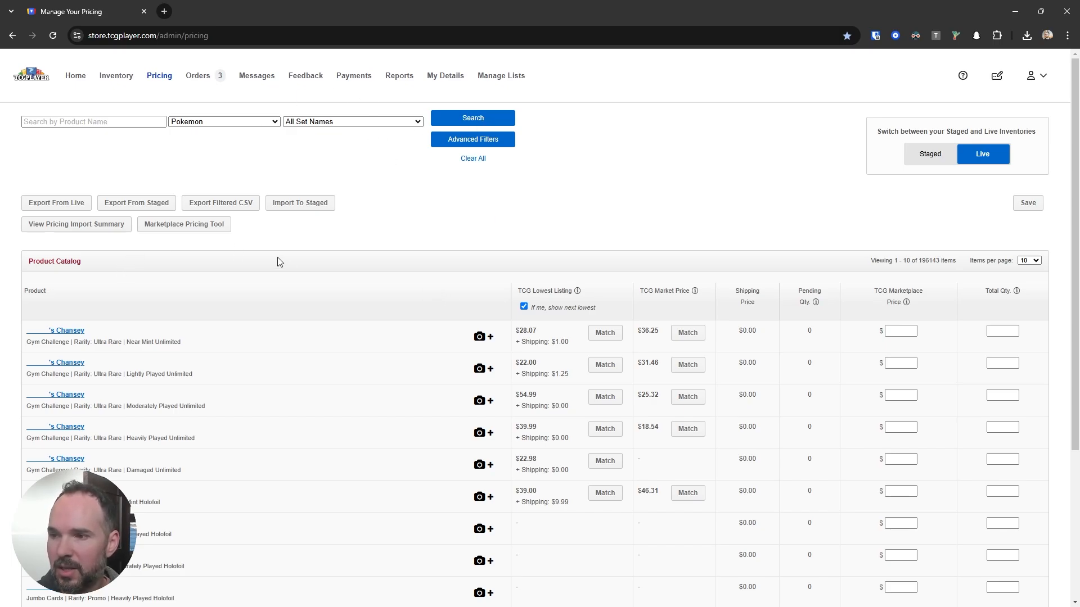
click(197, 228)
click(424, 255)
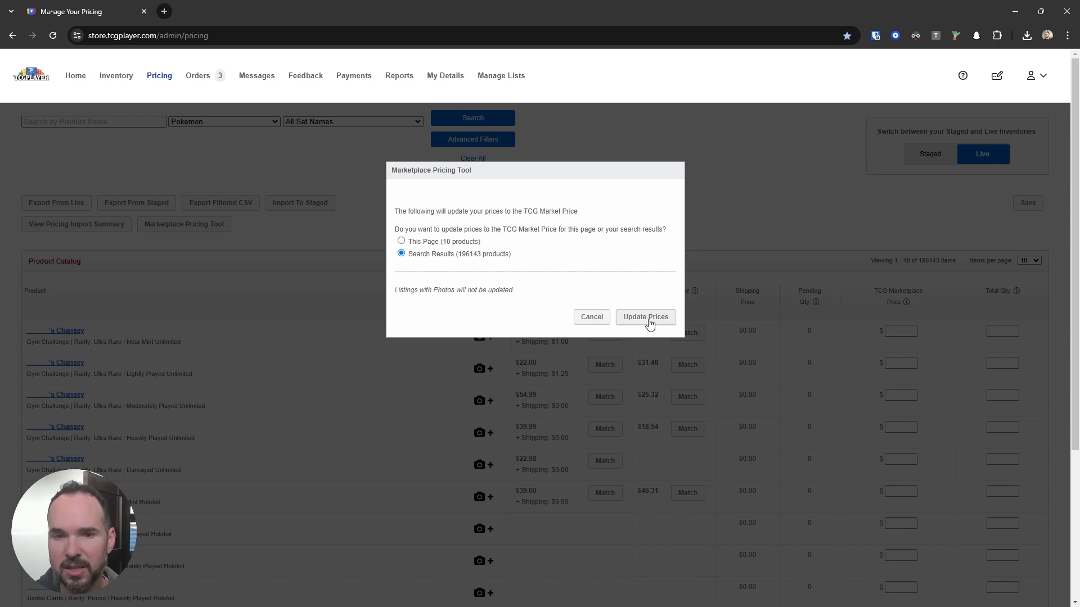
click(590, 317)
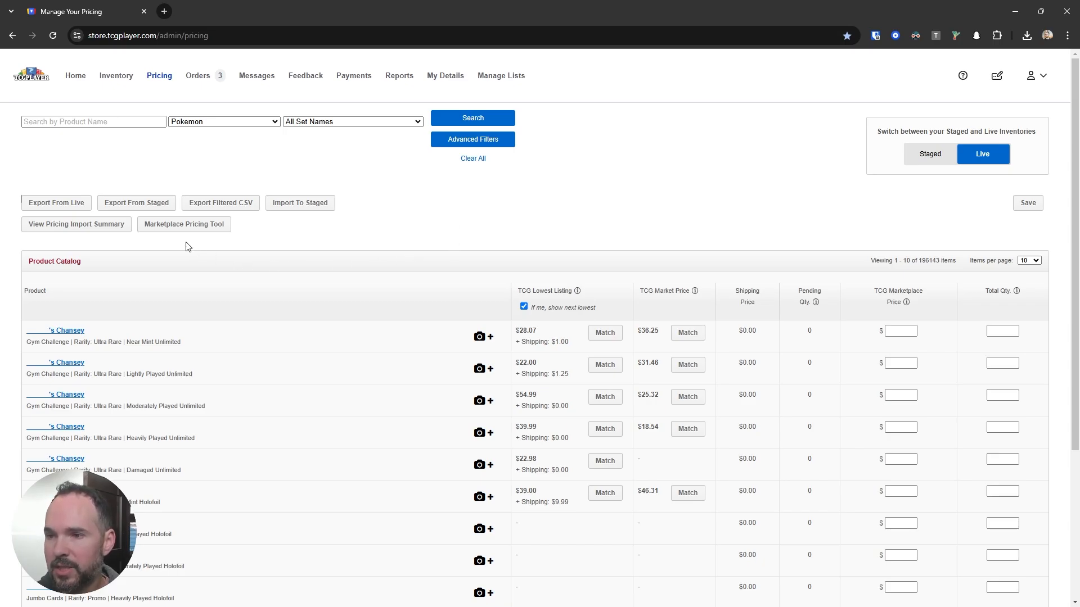
Step: Export the live inventory pricing as a CSV and open the downloaded TCGplayer MyPricing file in Excel
click(56, 206)
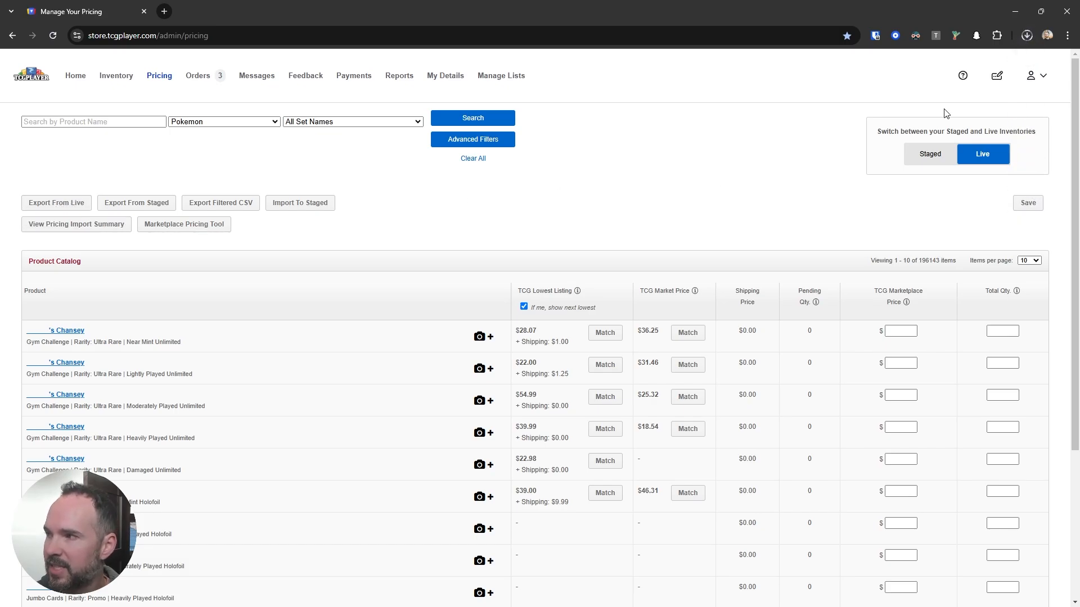
click(1026, 36)
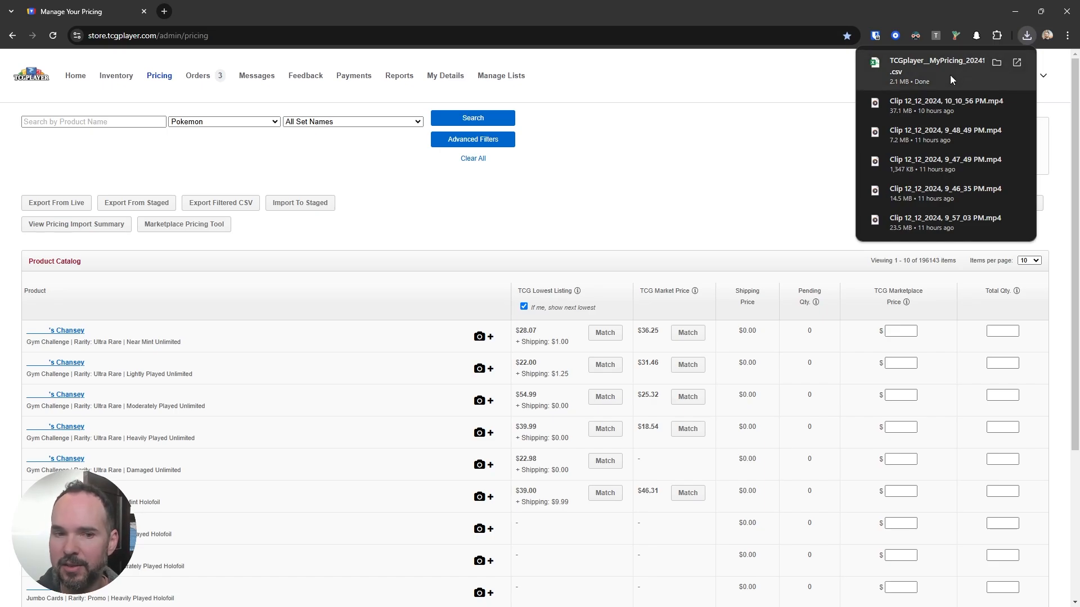
click(949, 79)
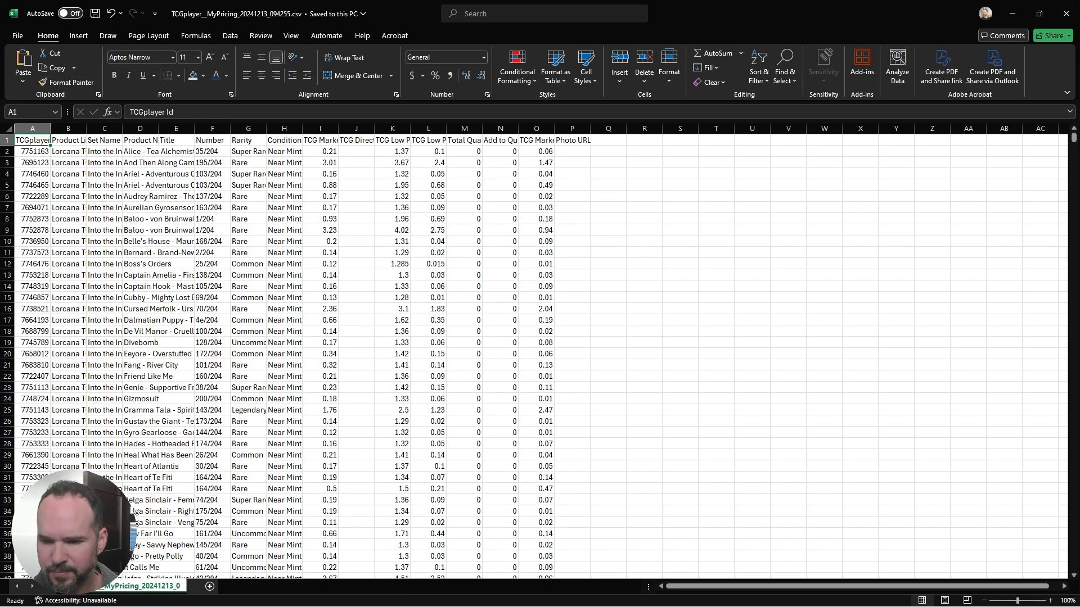
Step: Examine the exported card rows, the TCG Marketplace Price column and the reference price columns I through L
click(572, 174)
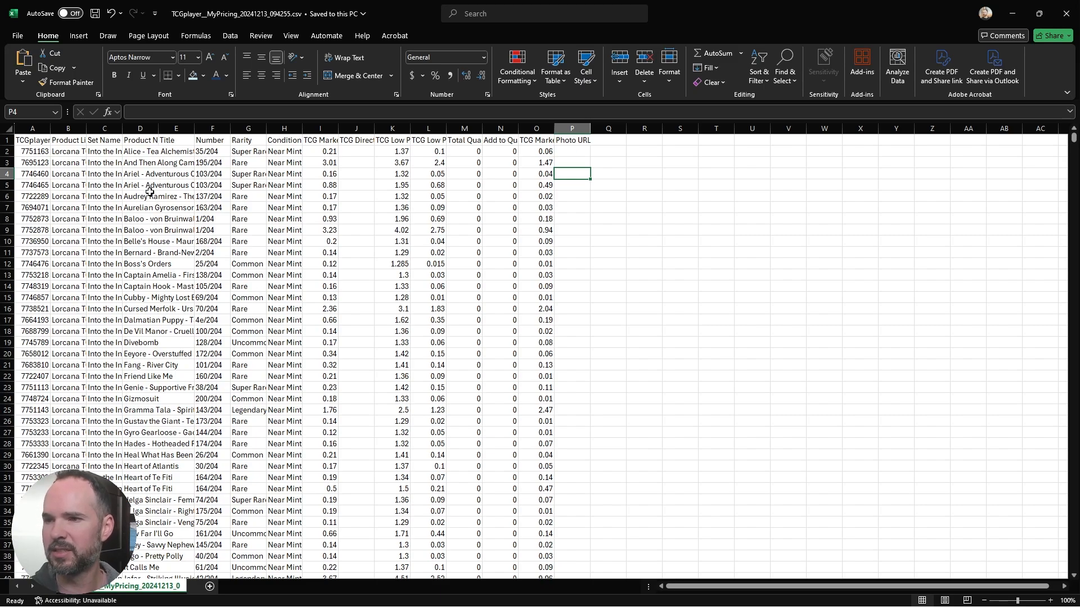
click(39, 153)
drag(38, 157, 583, 446)
click(469, 330)
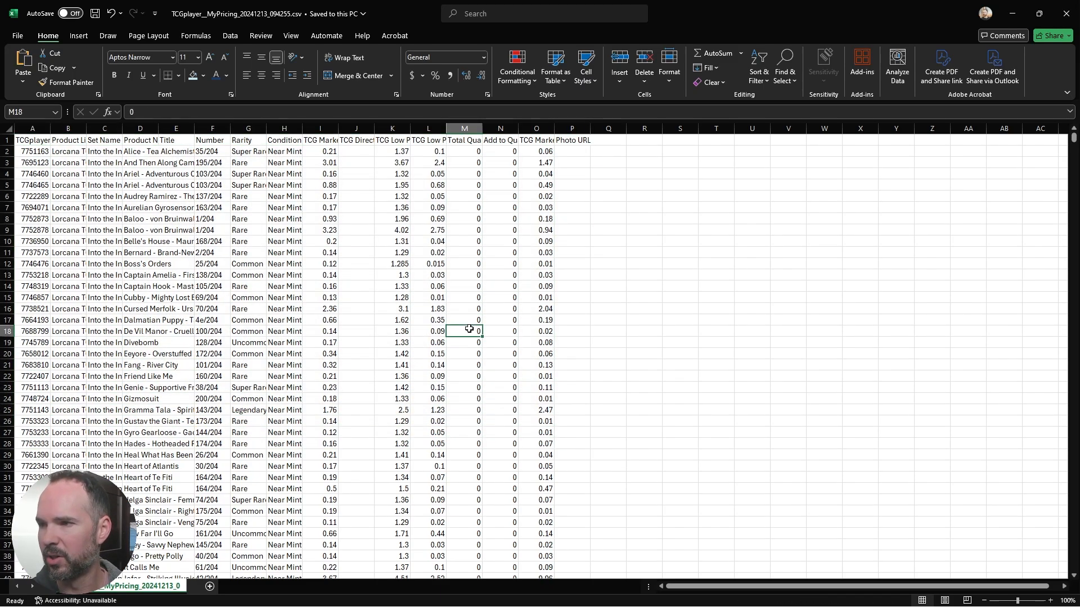
click(535, 129)
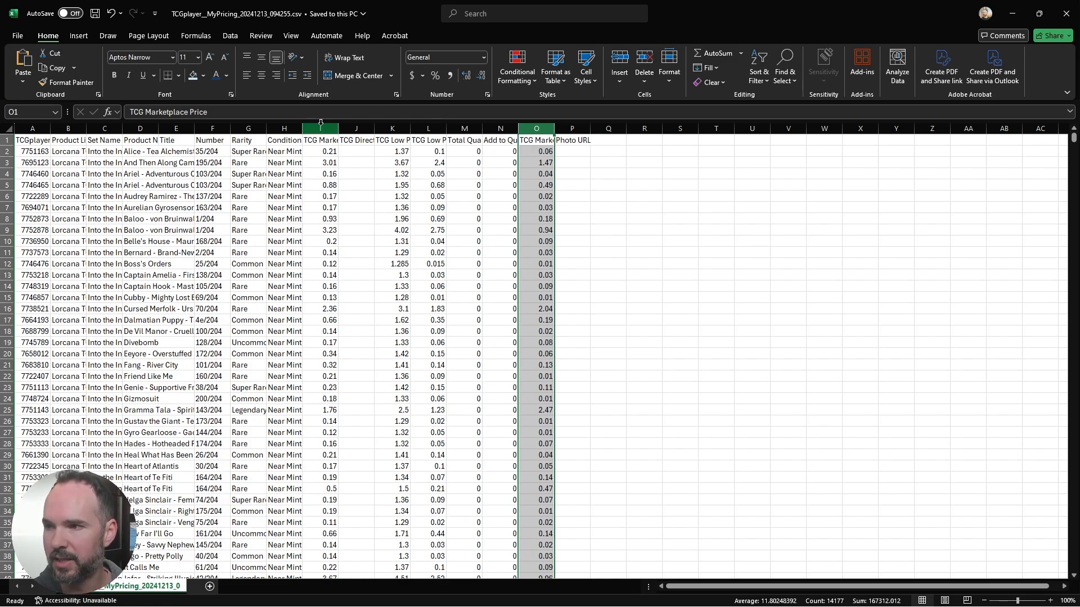
drag(320, 129, 434, 126)
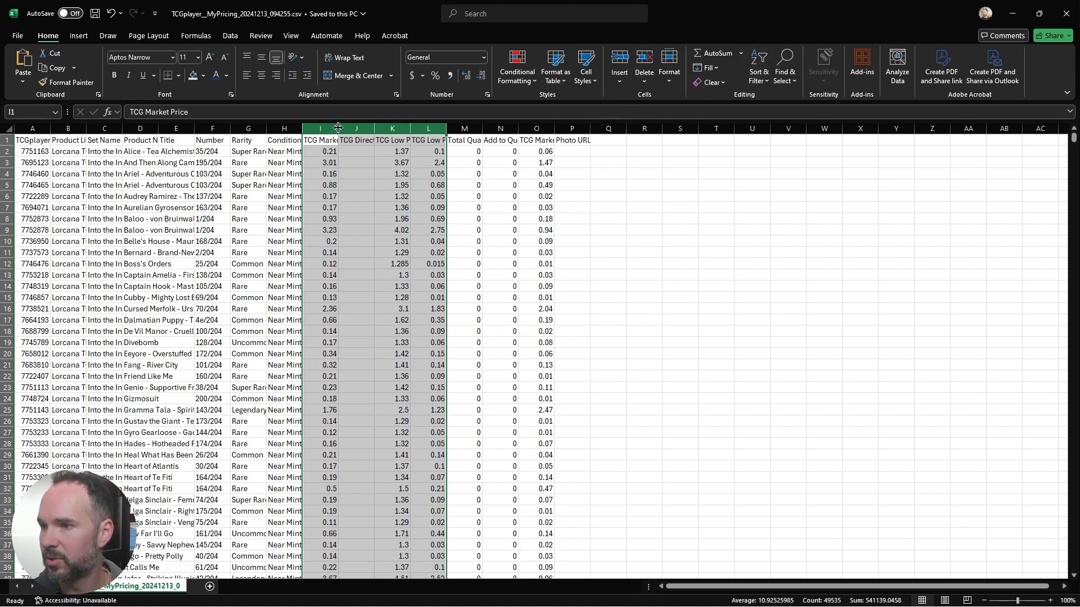
click(510, 166)
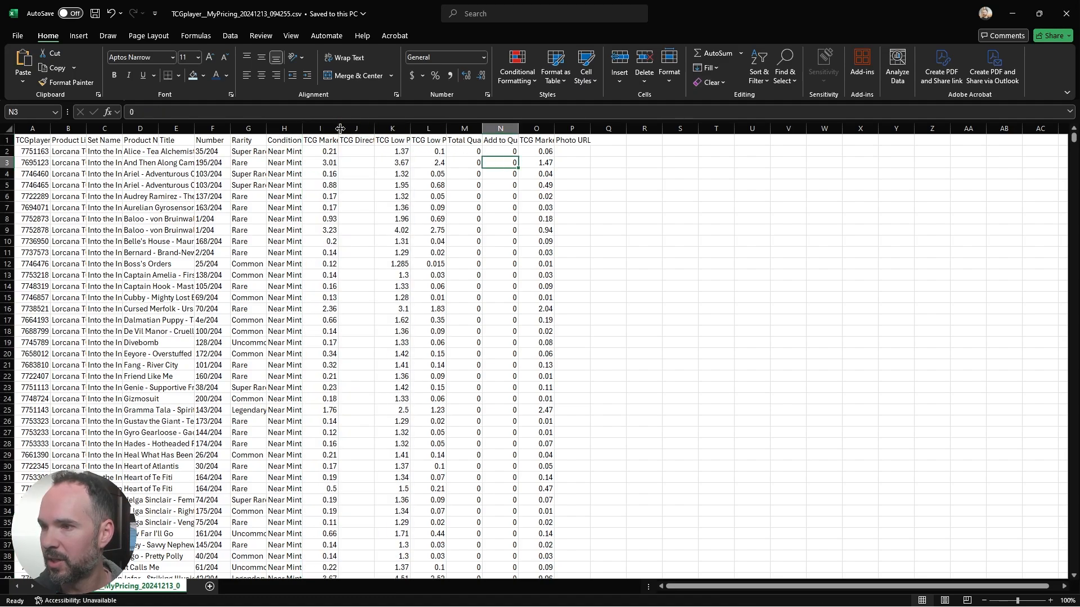
Step: AutoFit the widths of columns I through O so the headers from TCG Market Price to TCG Marketplace Price fit
drag(320, 129, 553, 130)
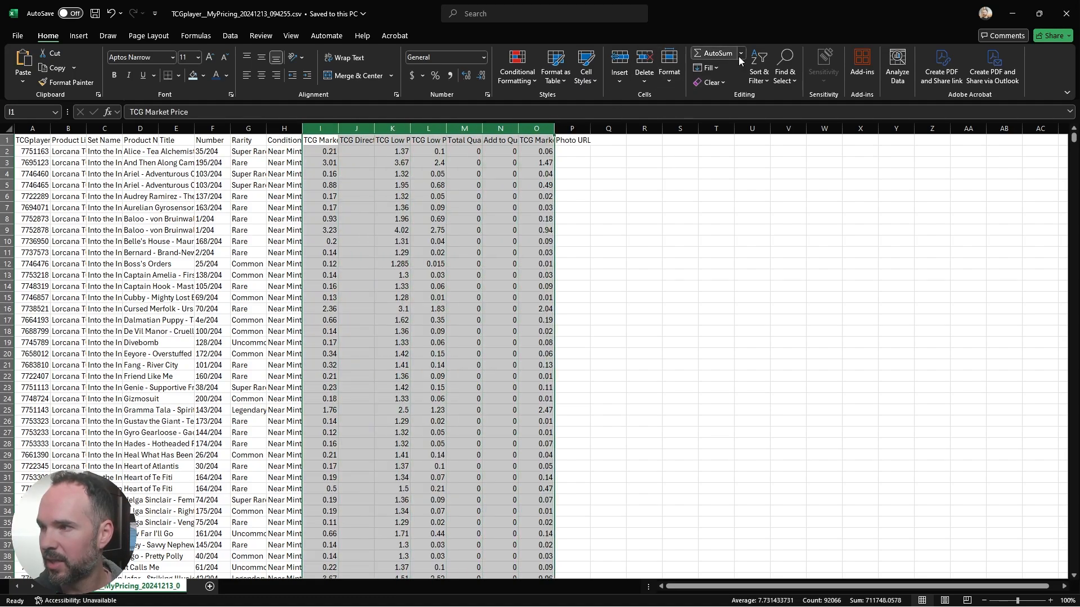
click(670, 82)
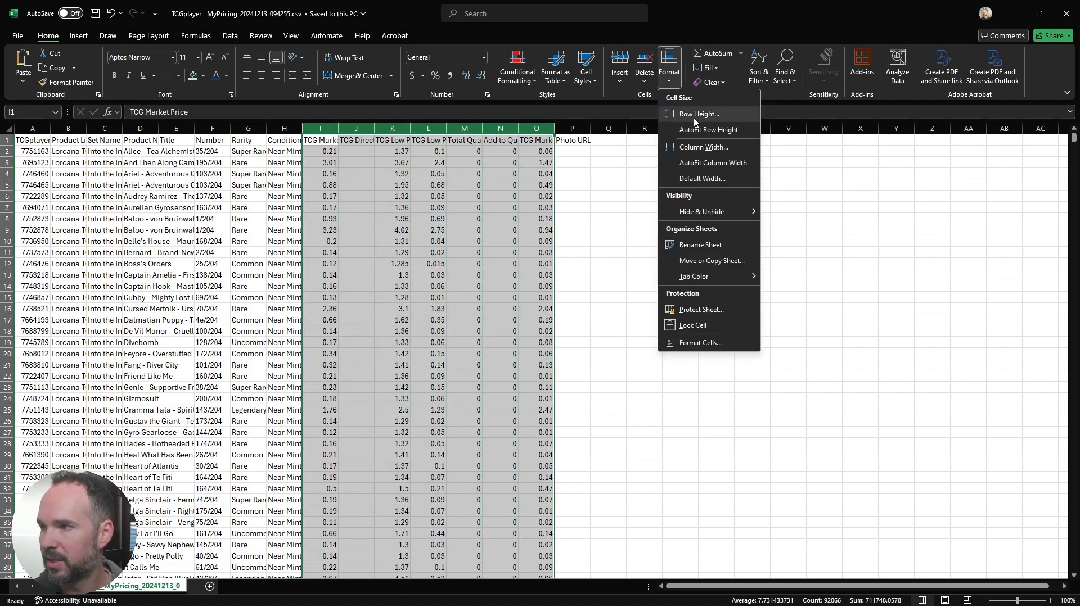
click(691, 162)
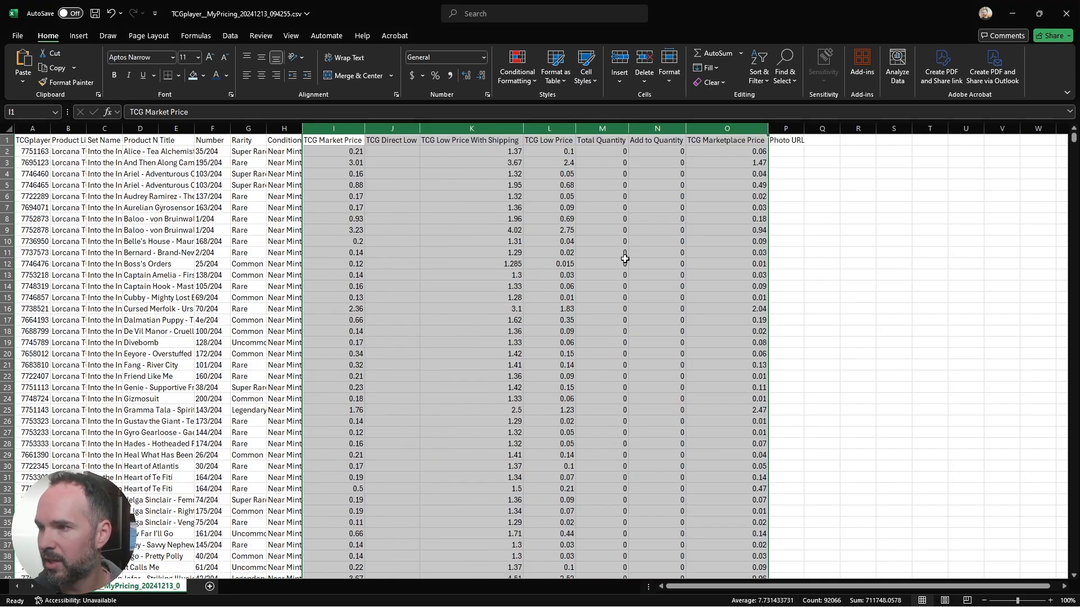
click(558, 272)
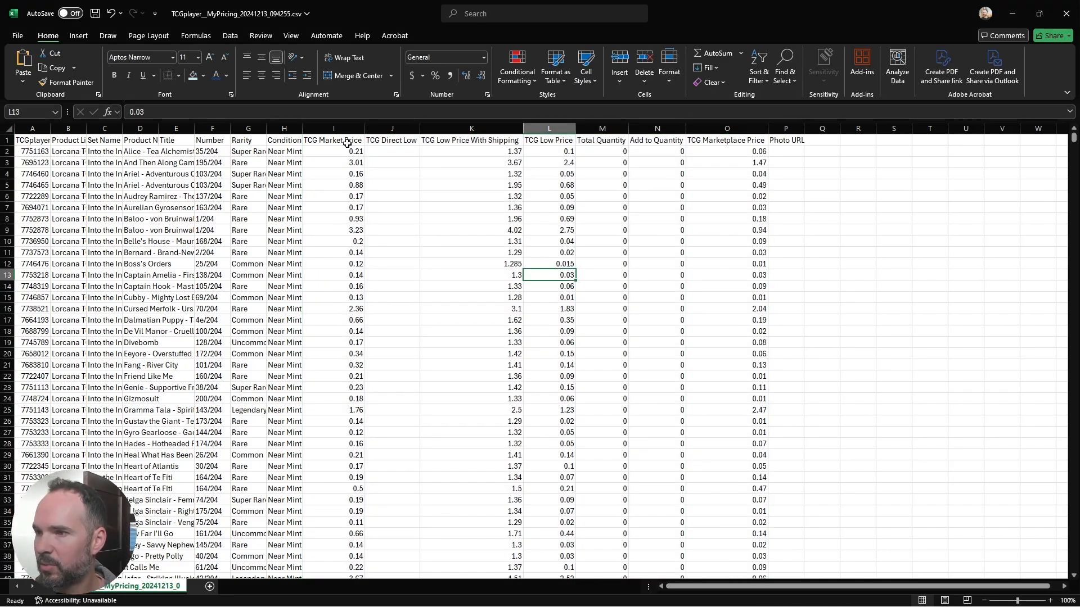
Step: Review the headers from TCG Market Price to Photo URL and the market, direct low and low price columns
drag(346, 142, 787, 140)
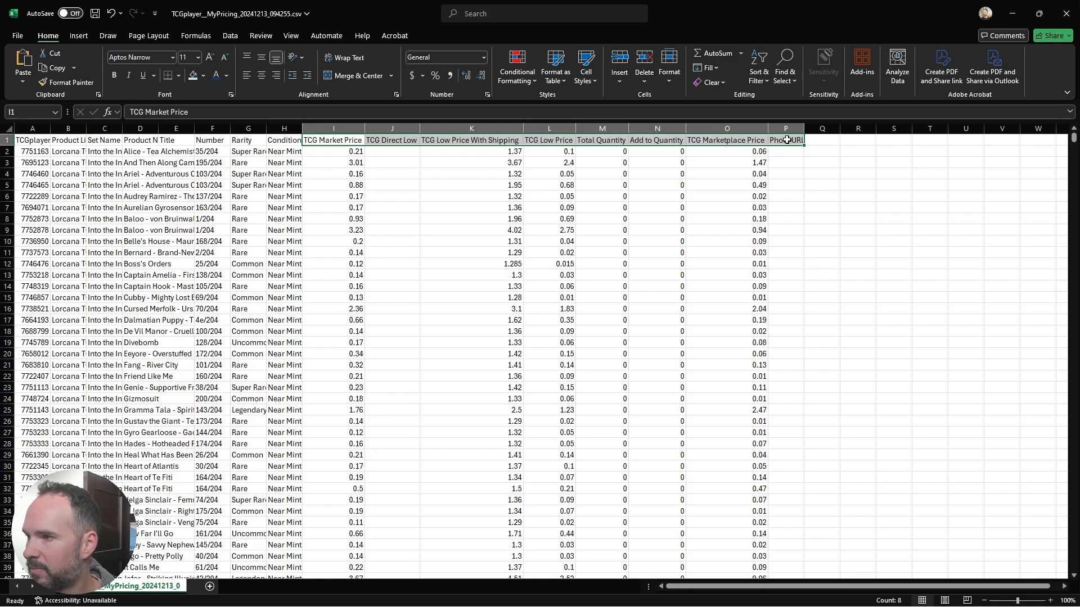
click(731, 230)
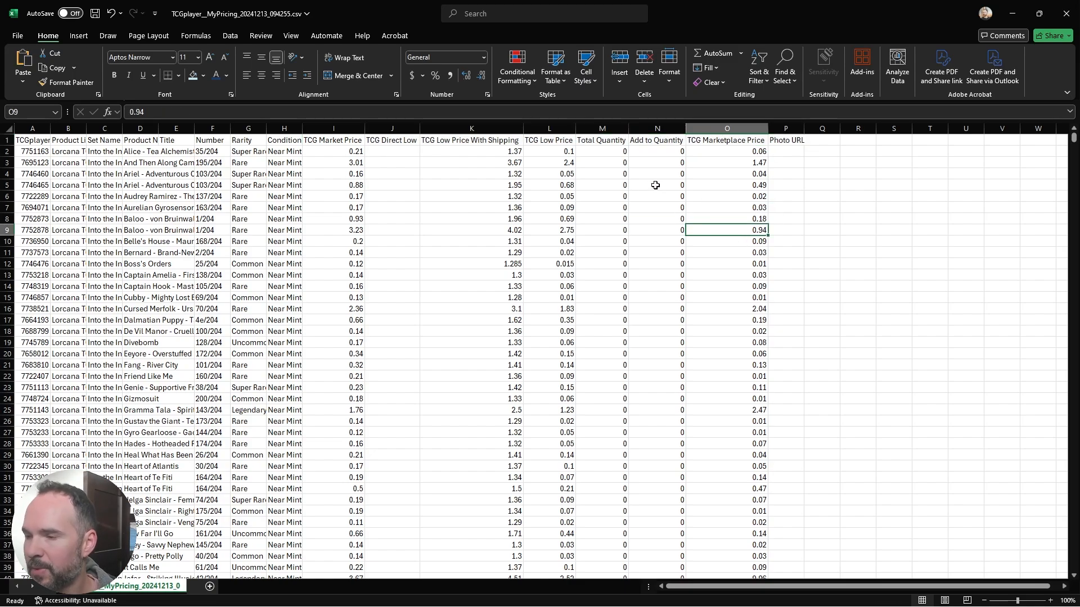
click(344, 140)
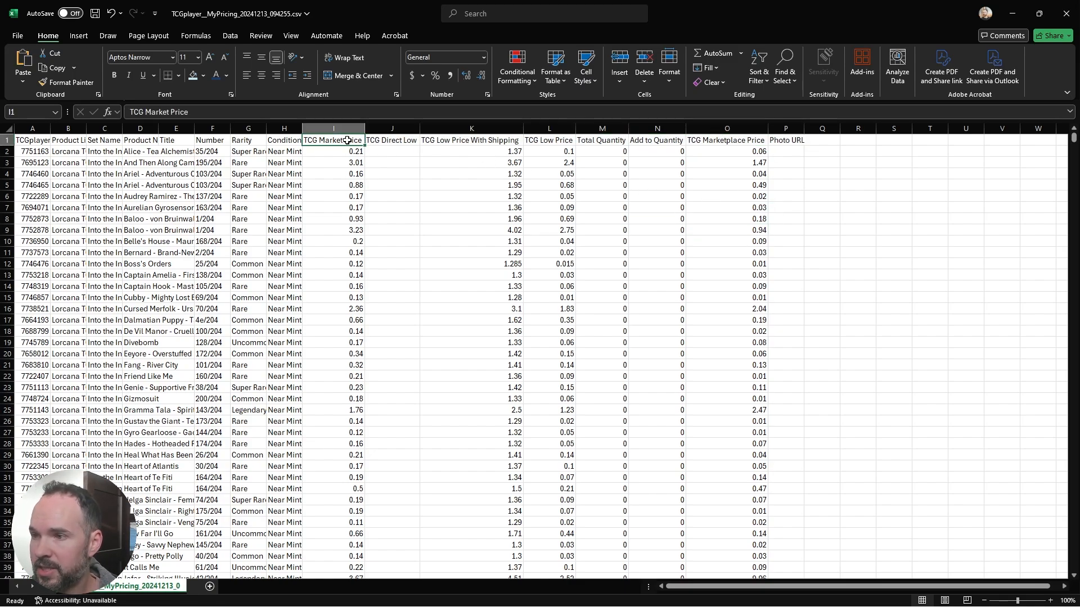
key(ctrl+shift+Down)
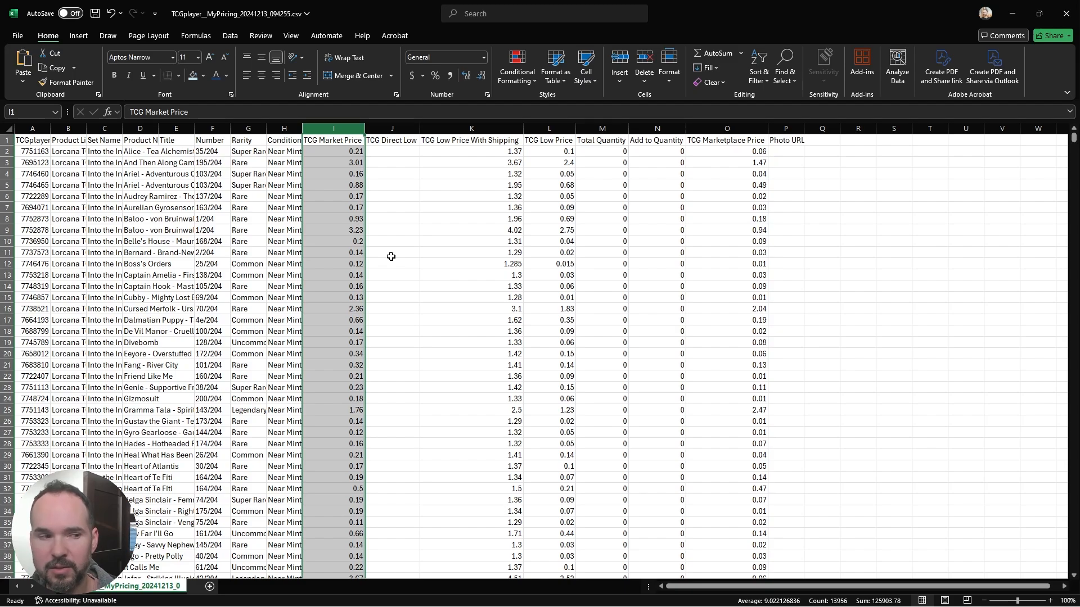
click(401, 127)
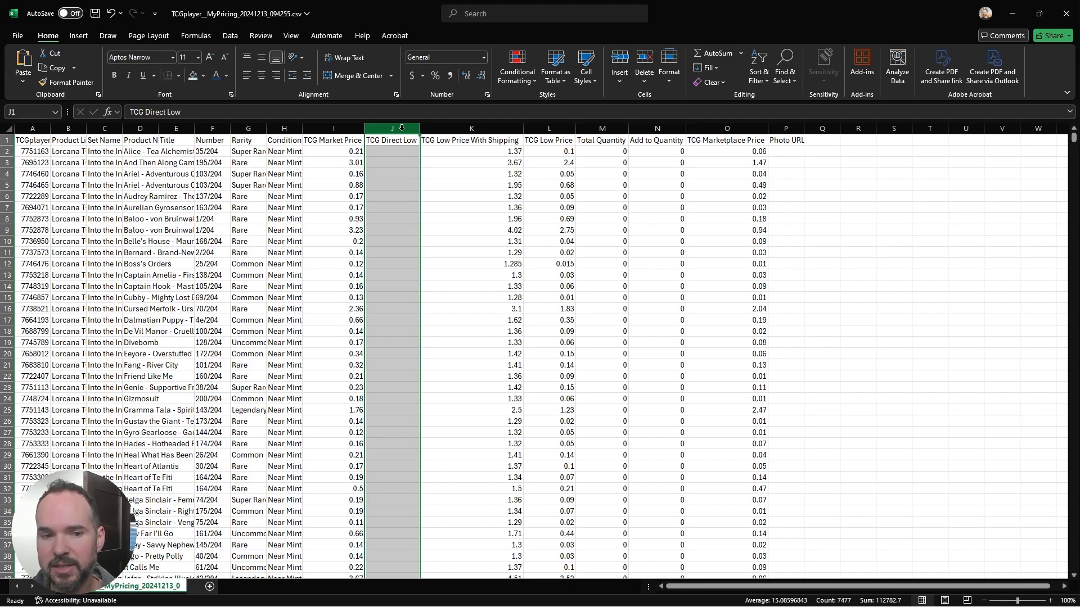
click(476, 127)
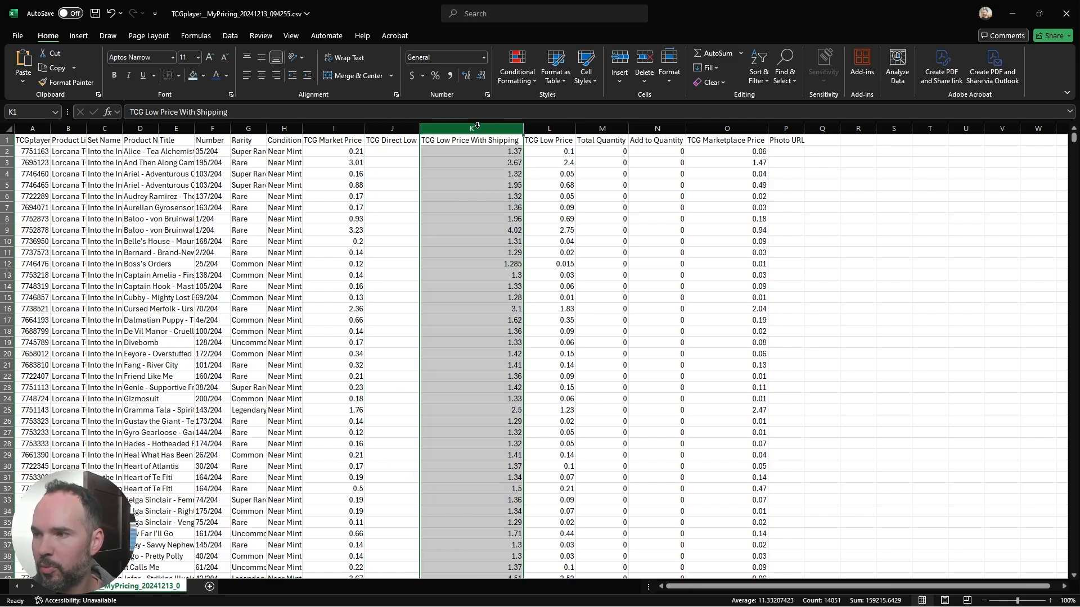
click(552, 126)
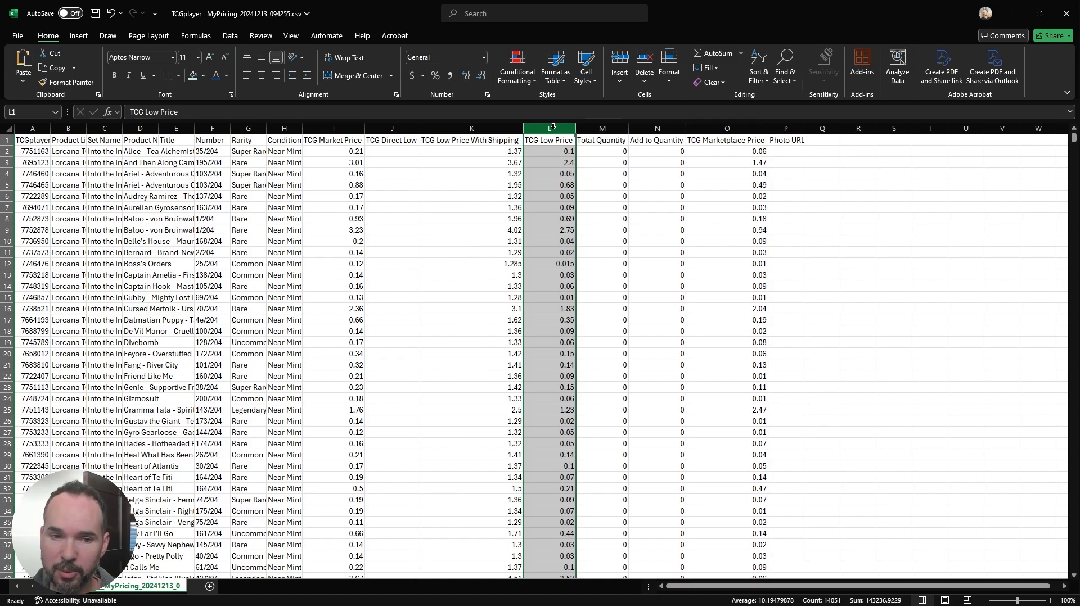
Step: Compare TCG Low Price With Shipping against TCG Low Price for the cards in rows 2 through 15
click(548, 167)
drag(502, 150, 567, 265)
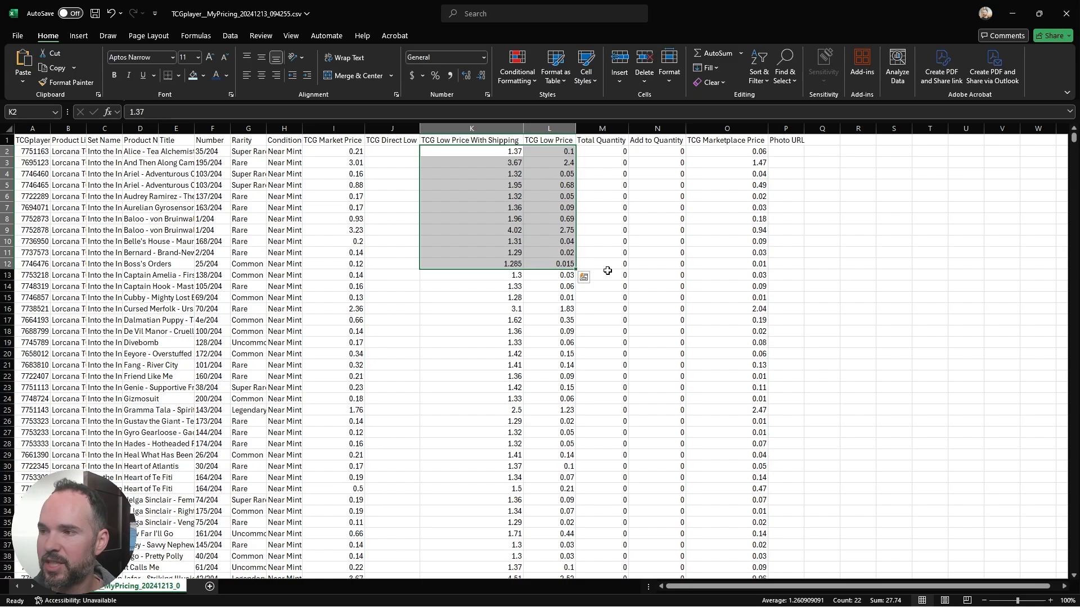
click(493, 256)
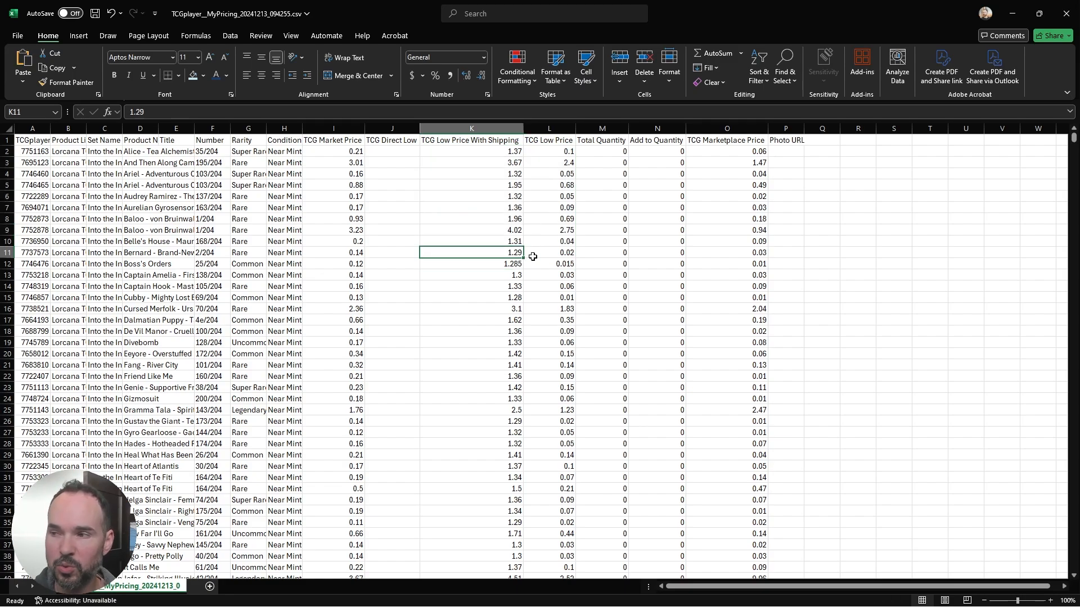
drag(477, 166, 477, 282)
click(554, 235)
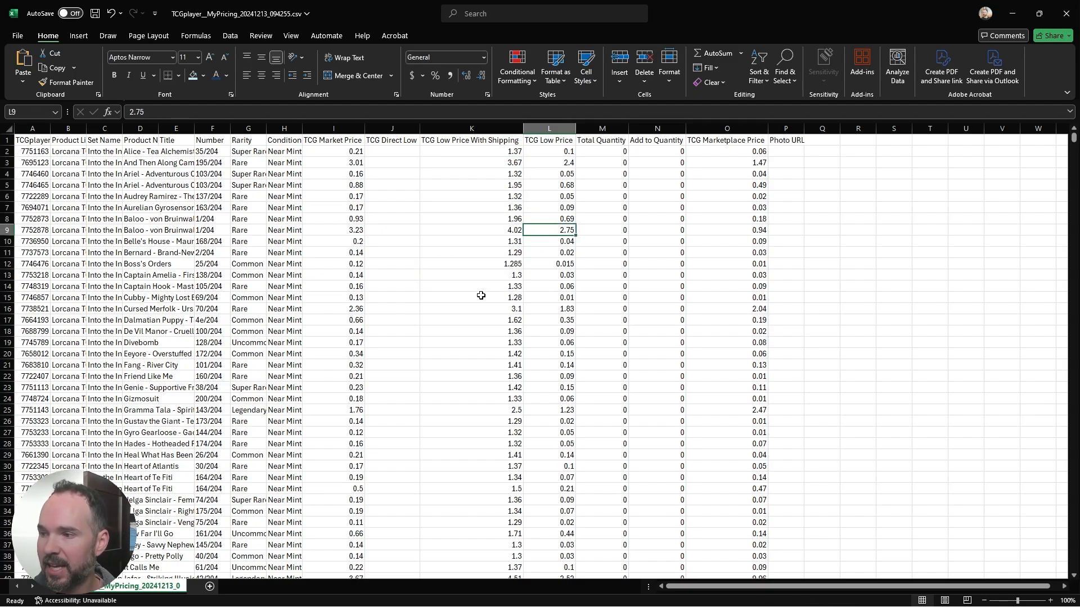
drag(552, 297, 494, 297)
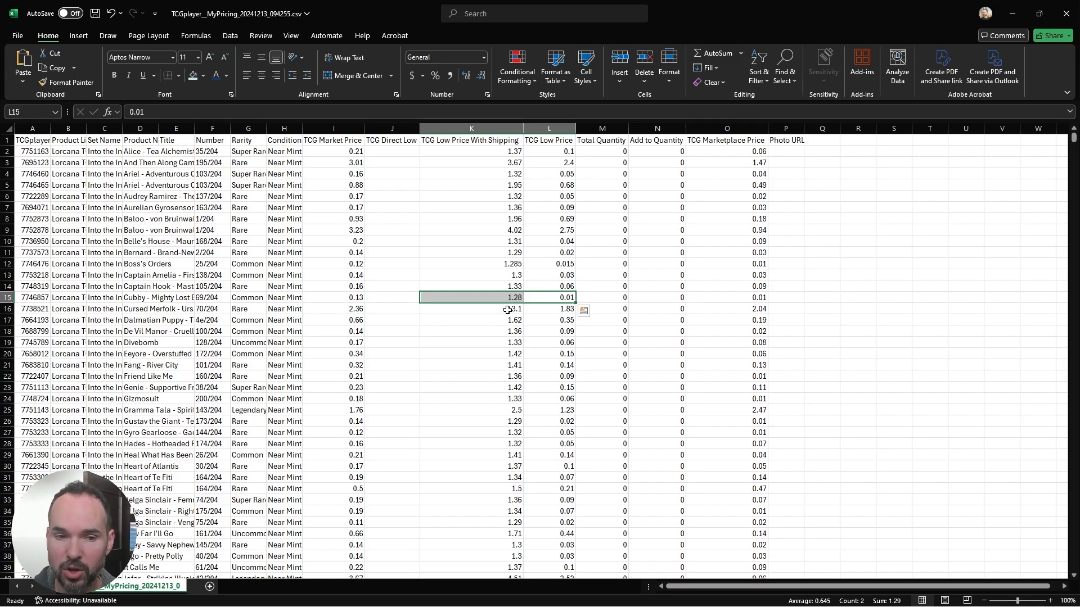
Step: Compare both low price columns for the Enchanted Kida card in row 47 and for the first ten cards
scroll(556, 373, down, 6)
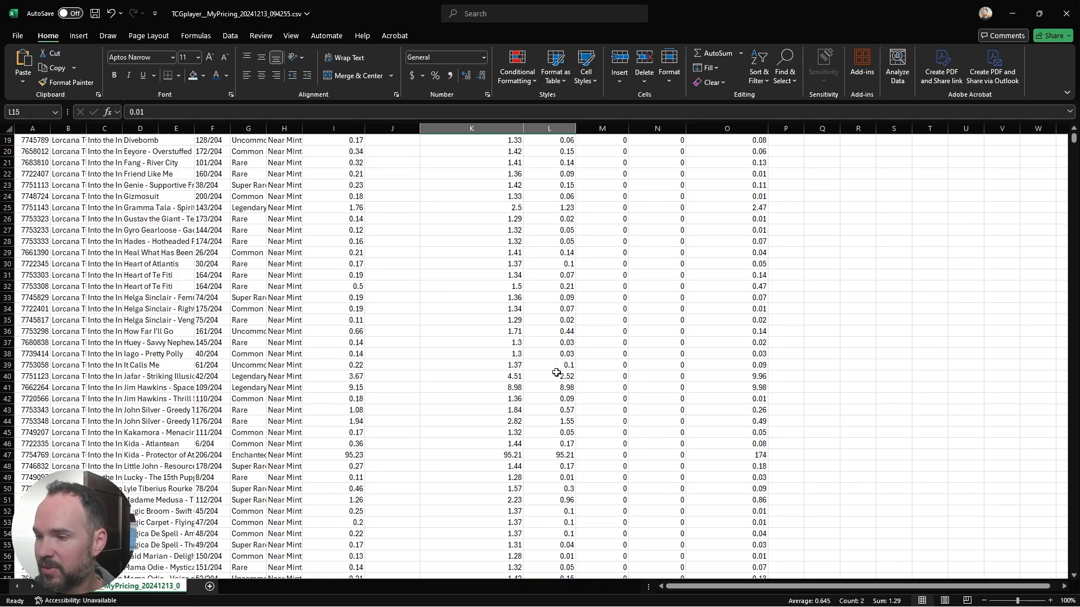
drag(514, 454, 562, 455)
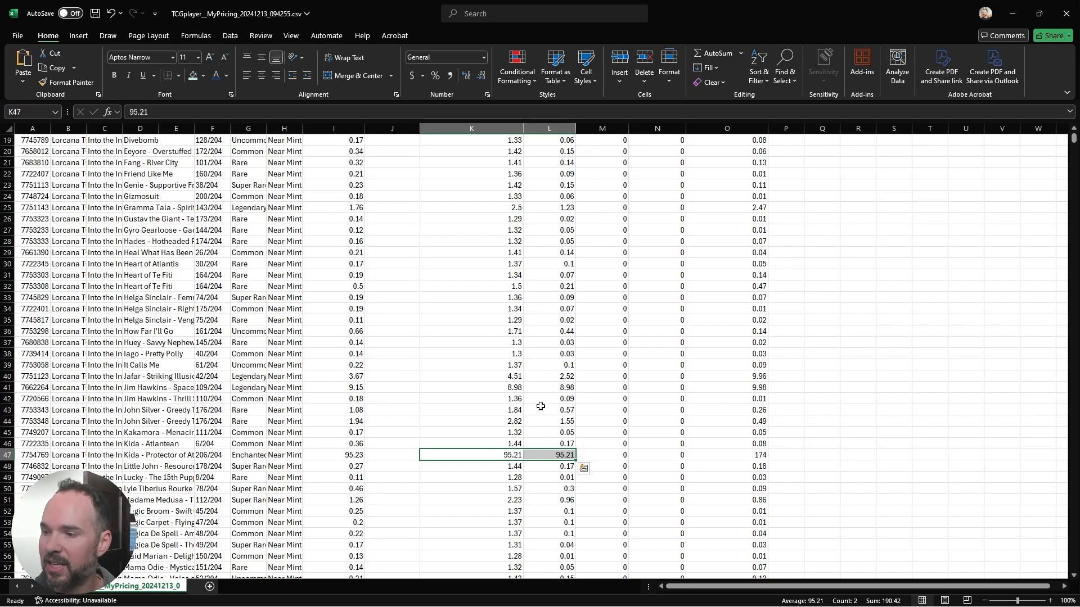
scroll(540, 406, up, 6)
scroll(536, 437, down, 9)
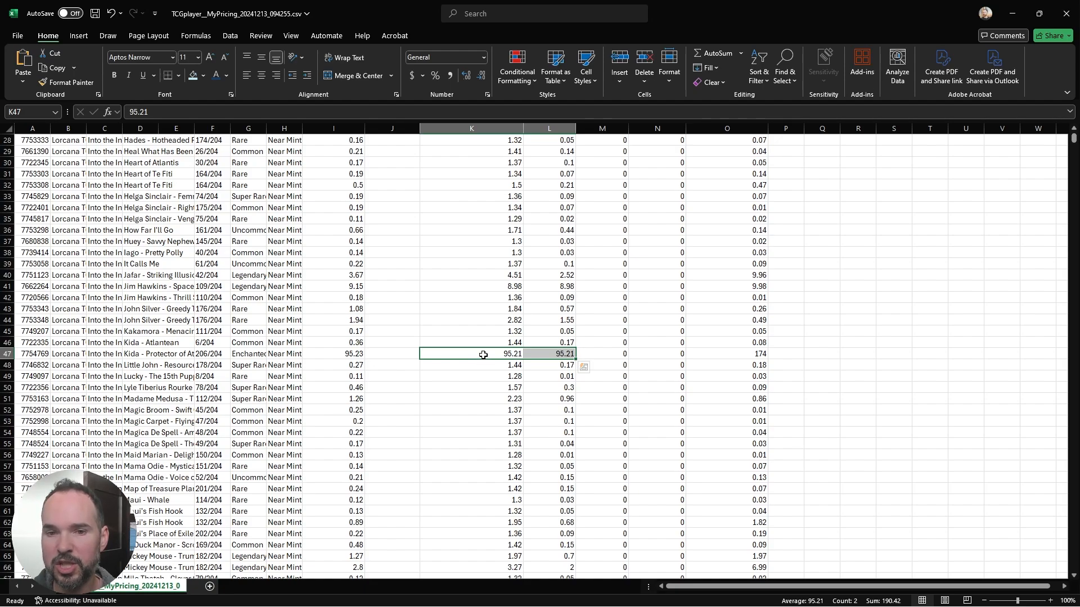
scroll(482, 354, down, 1)
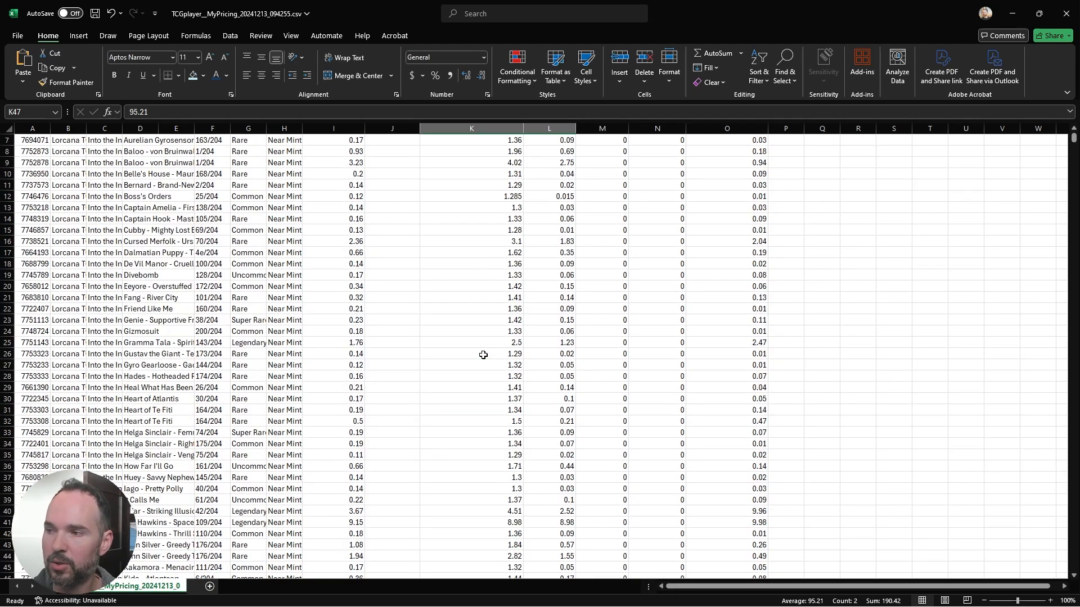
scroll(482, 354, up, 10)
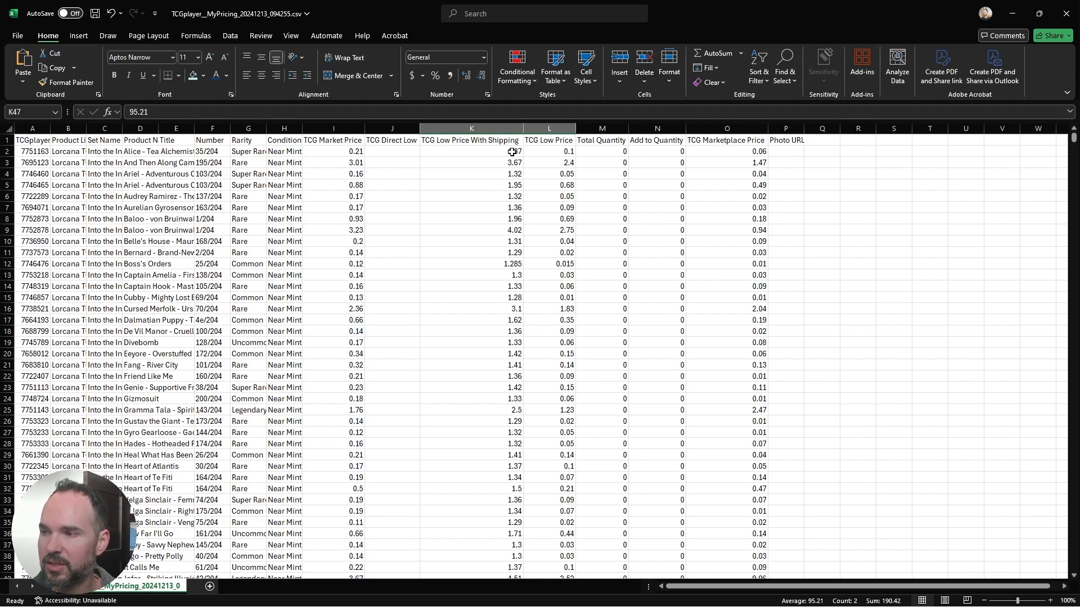
click(553, 152)
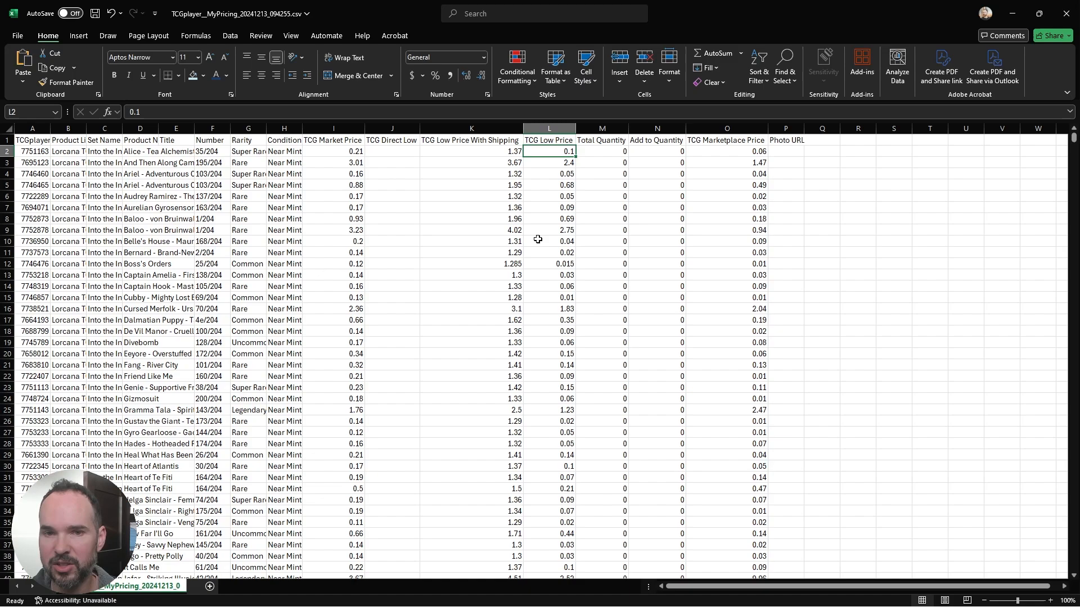
click(553, 177)
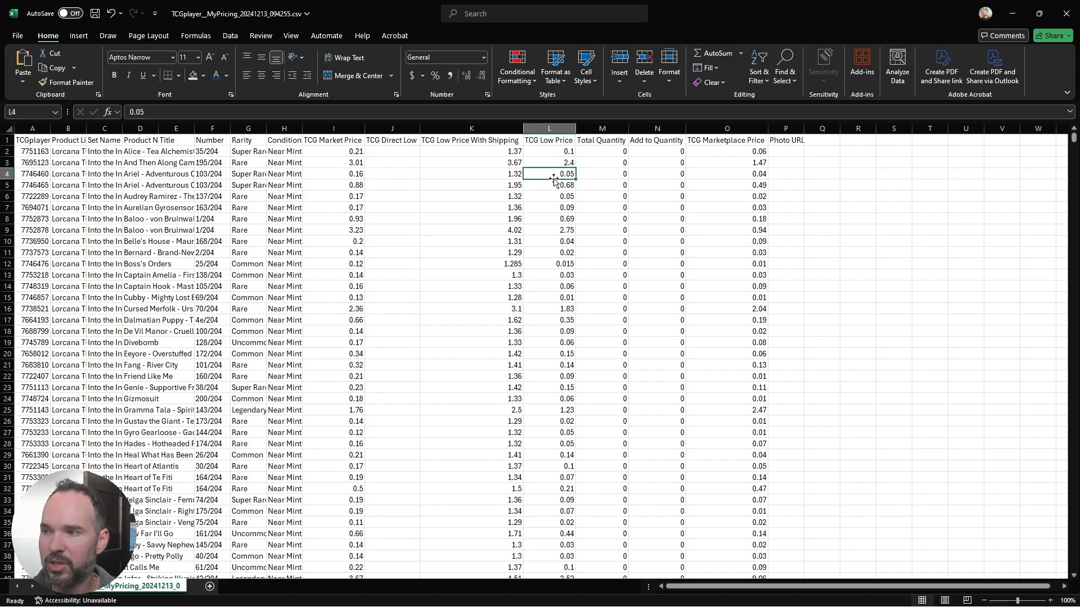
click(504, 153)
drag(504, 152, 498, 260)
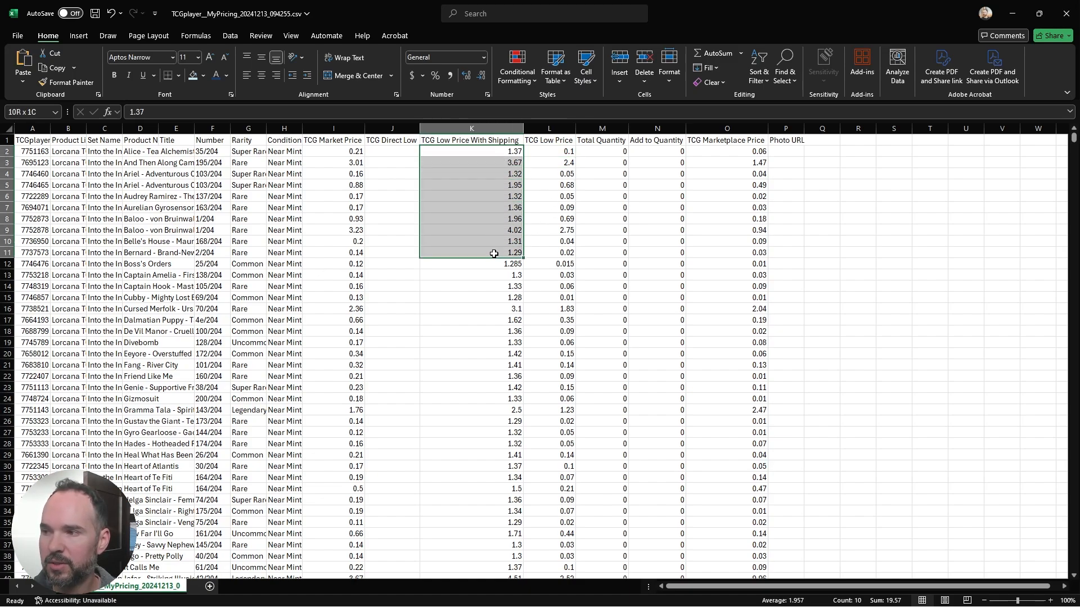
Step: Compare the two low price columns for the first cards, and review row 2's market and low prices against TCG Marketplace Price
drag(549, 151, 549, 259)
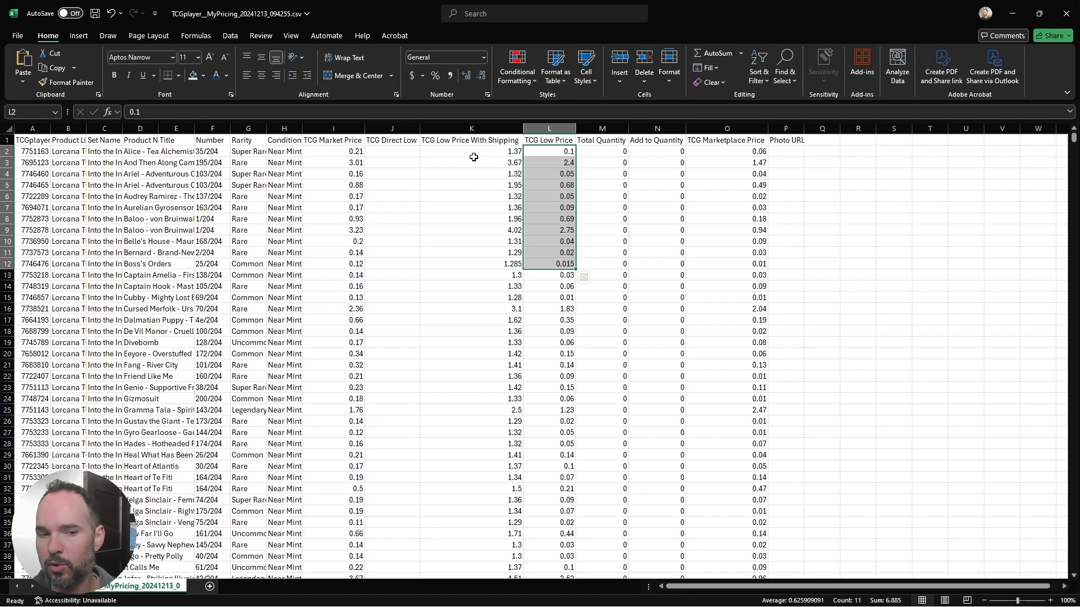
drag(475, 152, 499, 297)
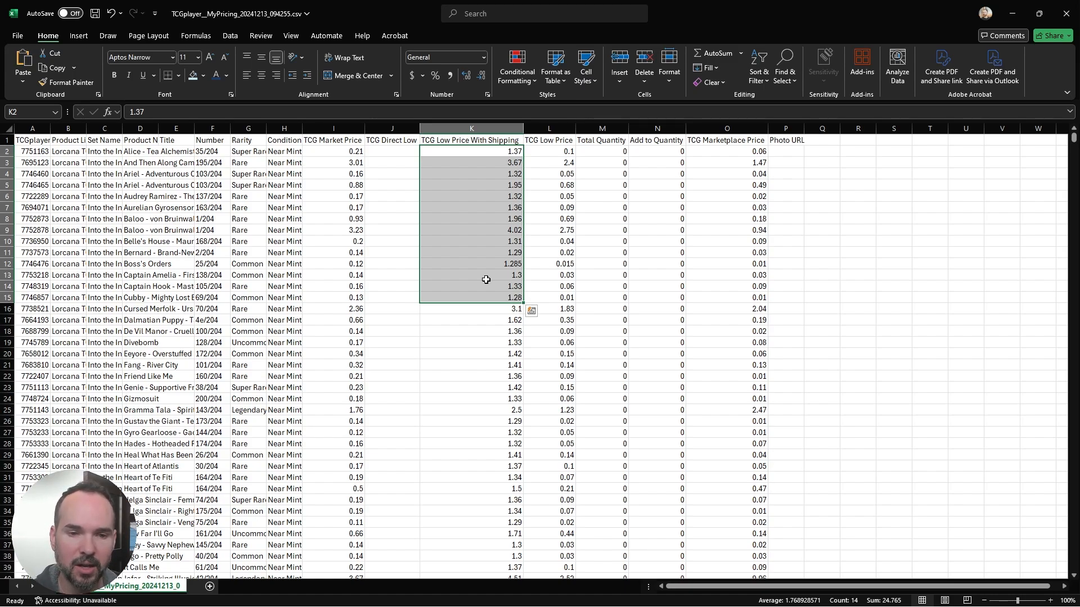
click(484, 339)
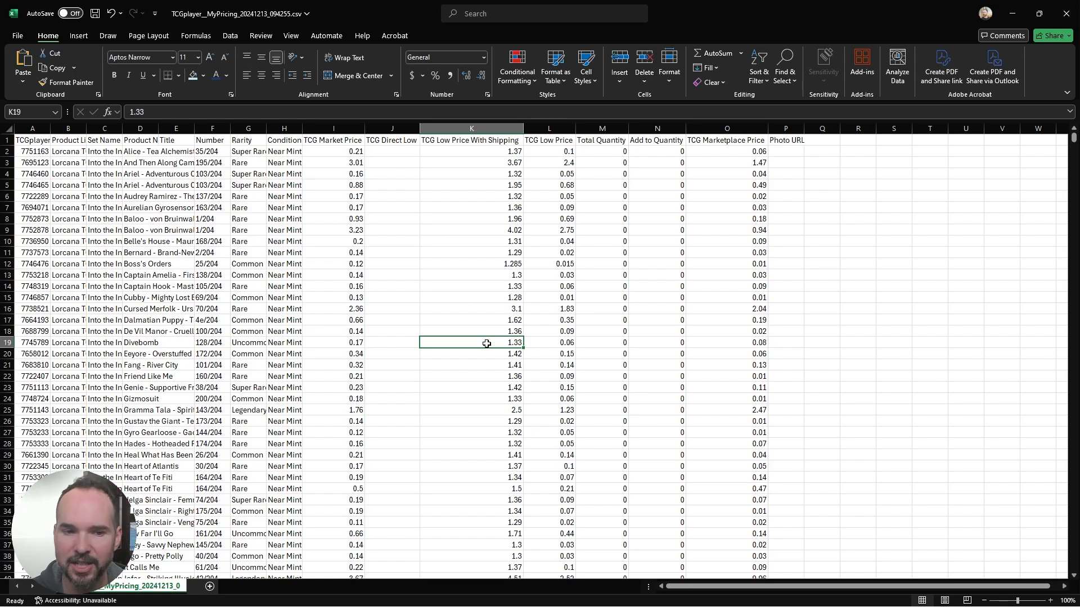
click(729, 152)
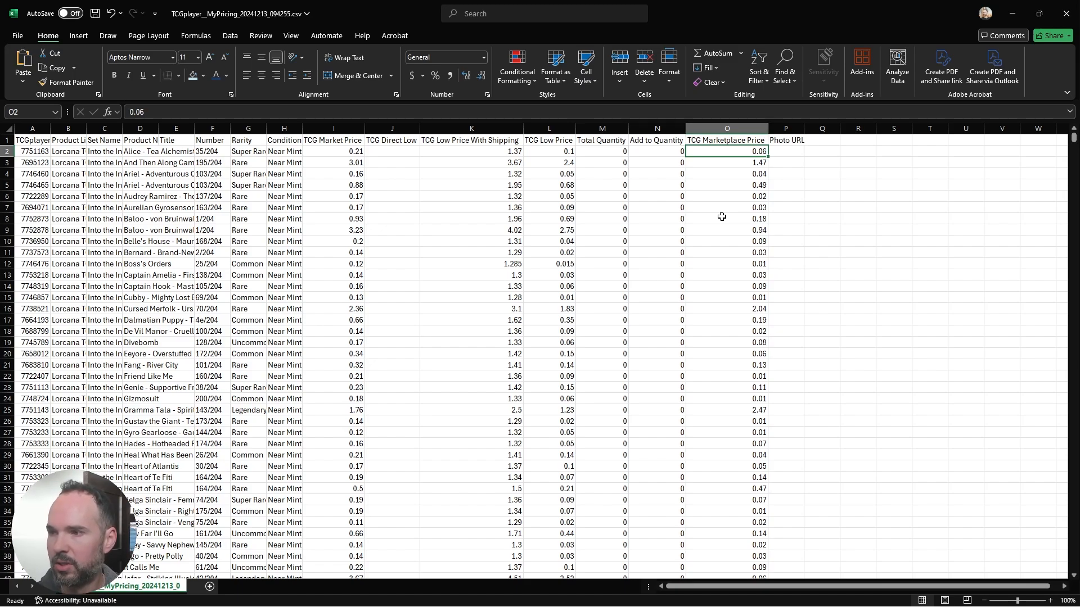
drag(347, 153, 562, 152)
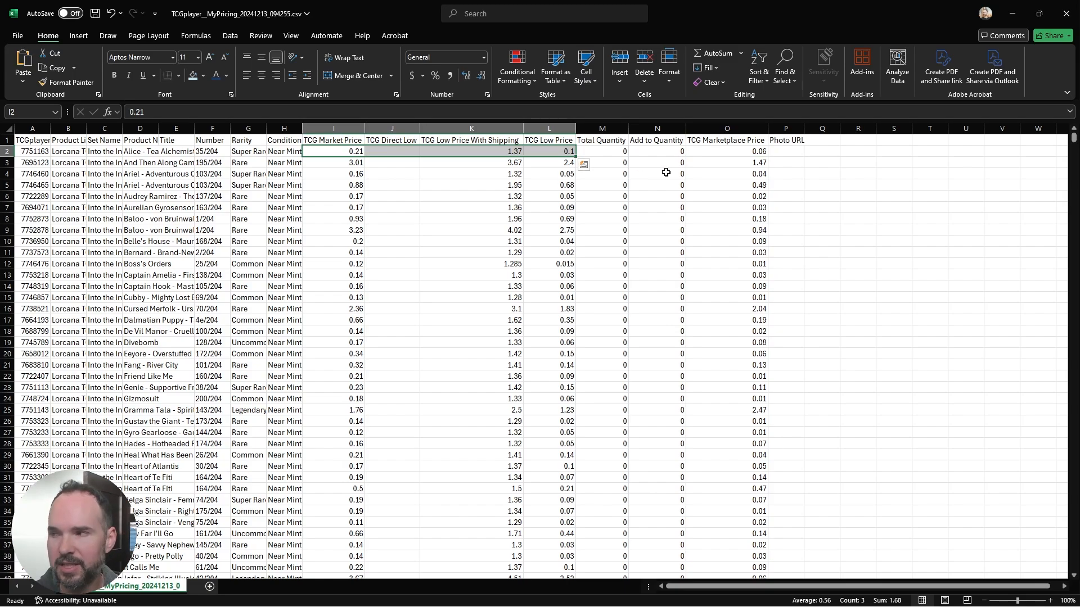
Step: Set the TCG Marketplace Price in O2 to the market price with =I2 and fill the formula down the column
click(706, 153)
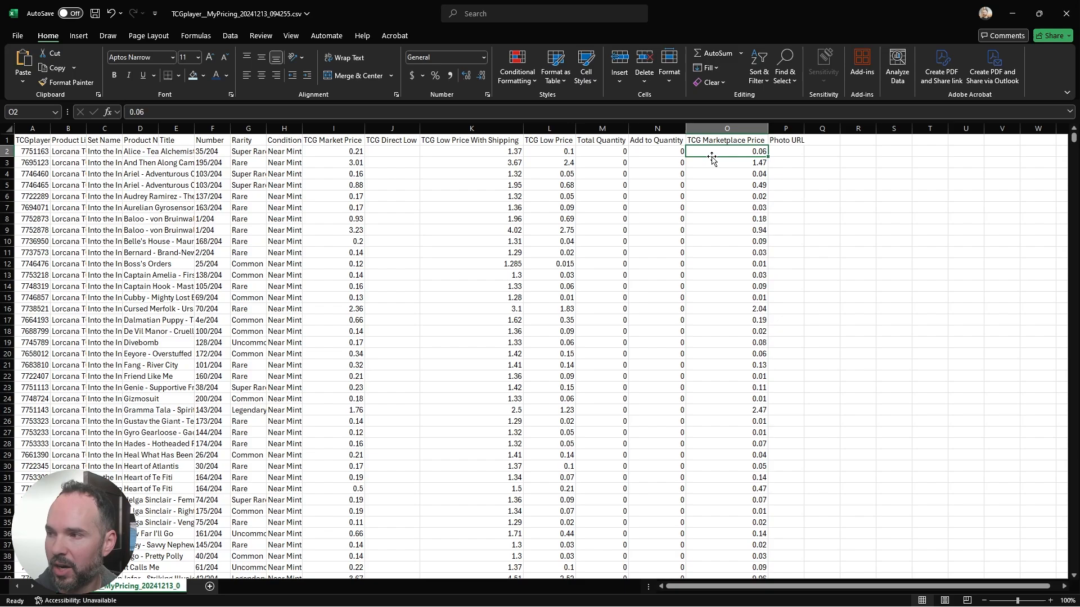
text(=)
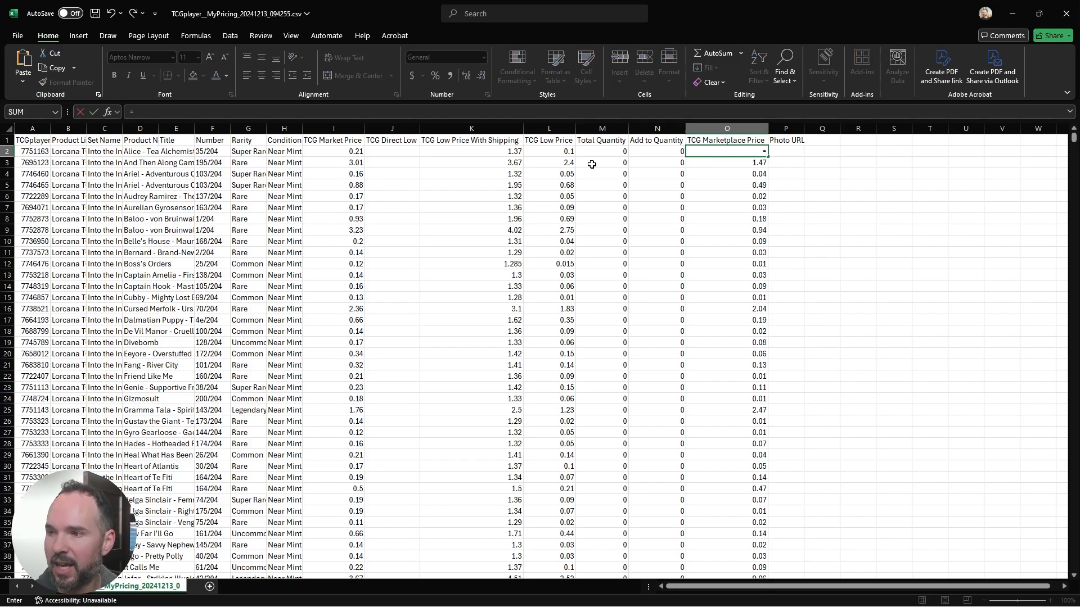
click(341, 151)
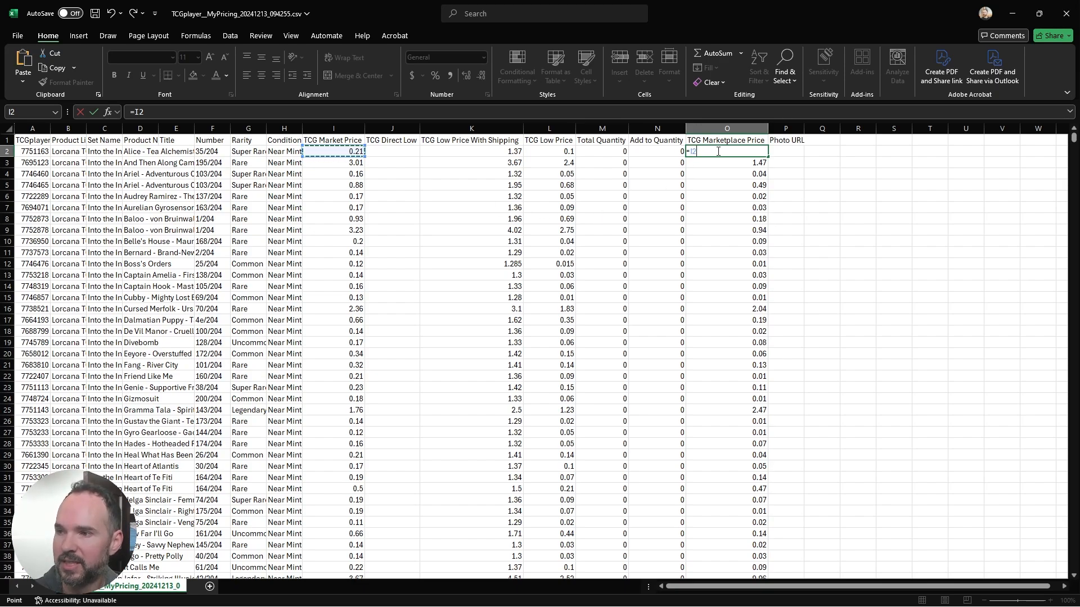
key(ctrl+Return)
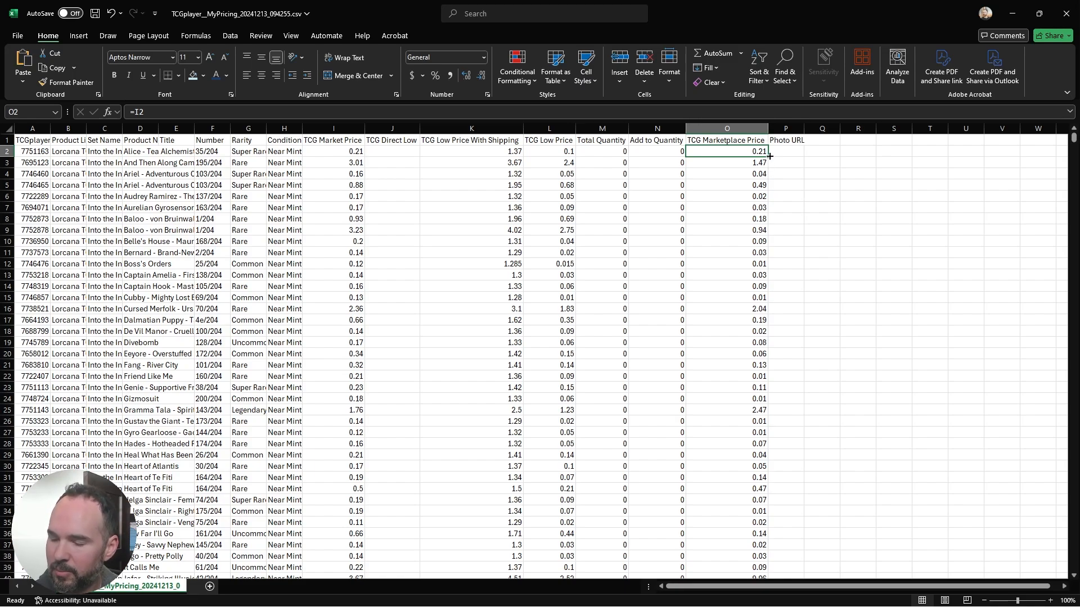
double_click(769, 155)
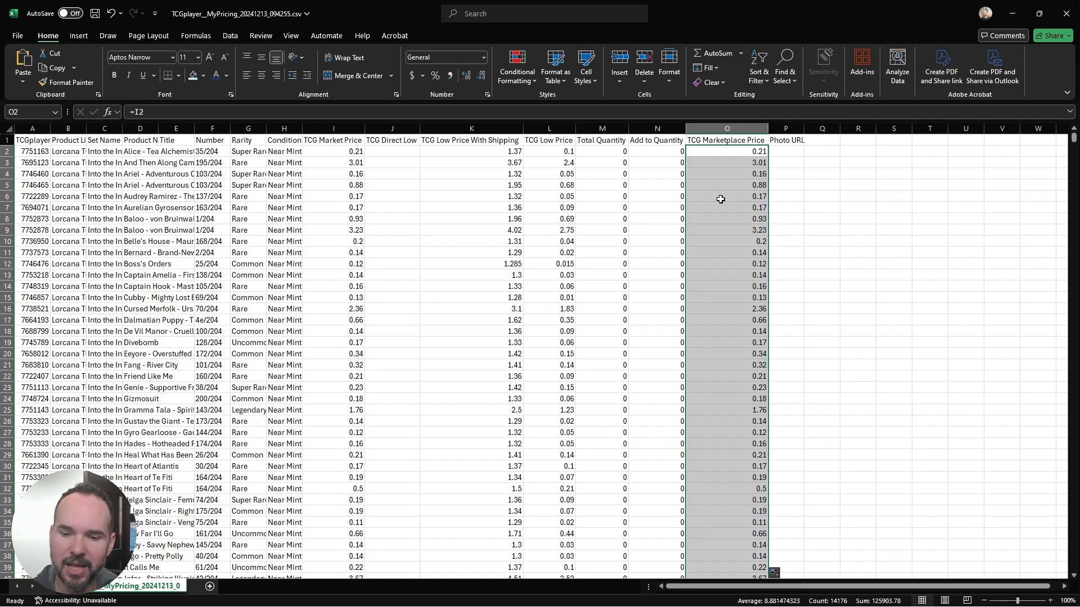
Step: Change the O2 formula to =I2*1.1 to price 10% above market, and fill it down the TCG Marketplace Price column
click(738, 154)
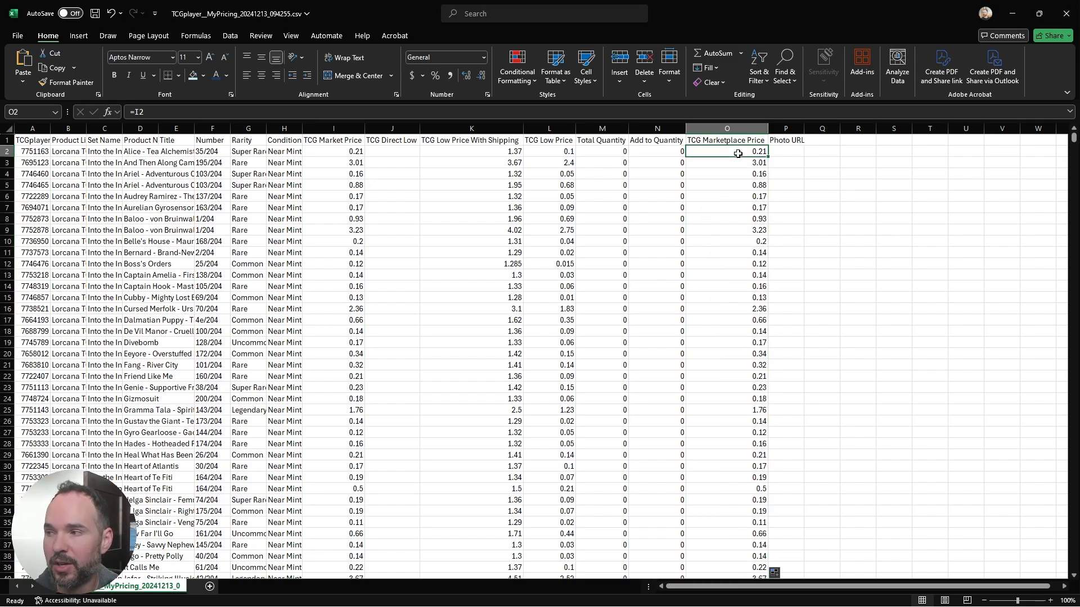
double_click(738, 153)
key(BackSpace)
key(BackSpace)
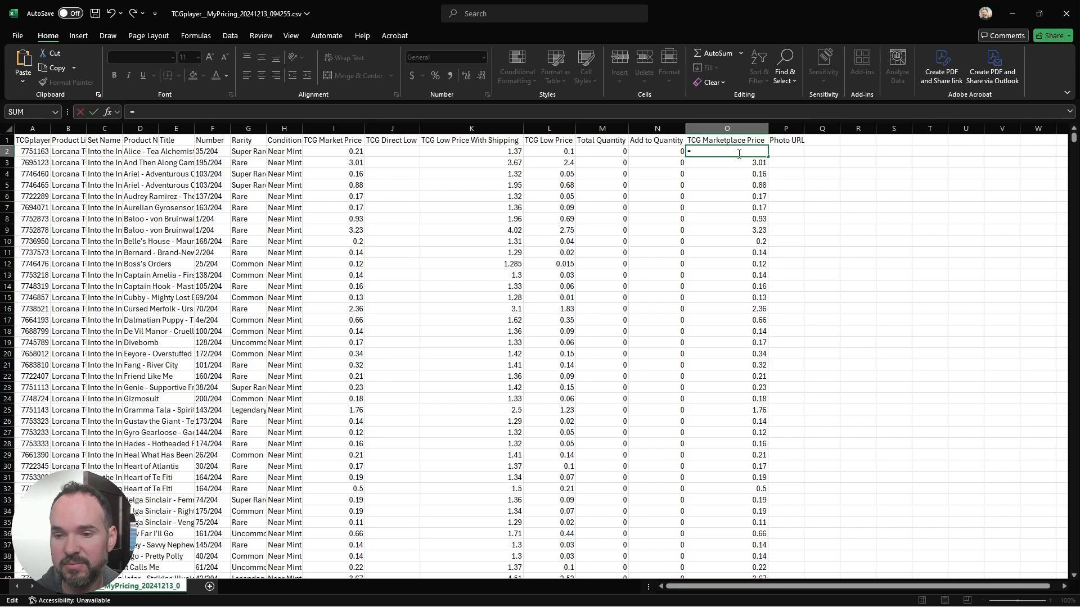
text(I)
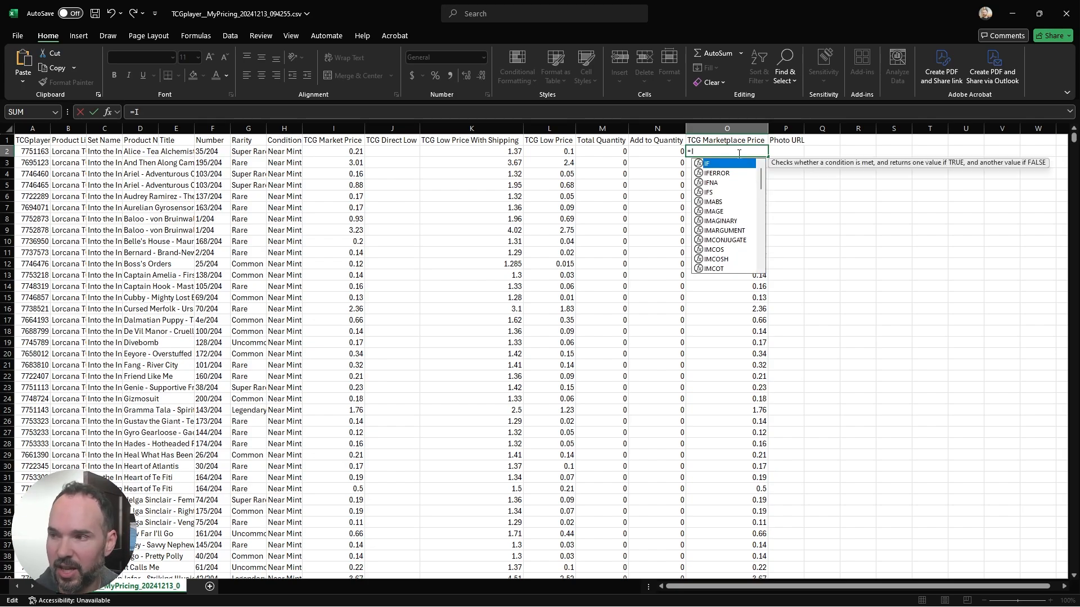
text(2*)
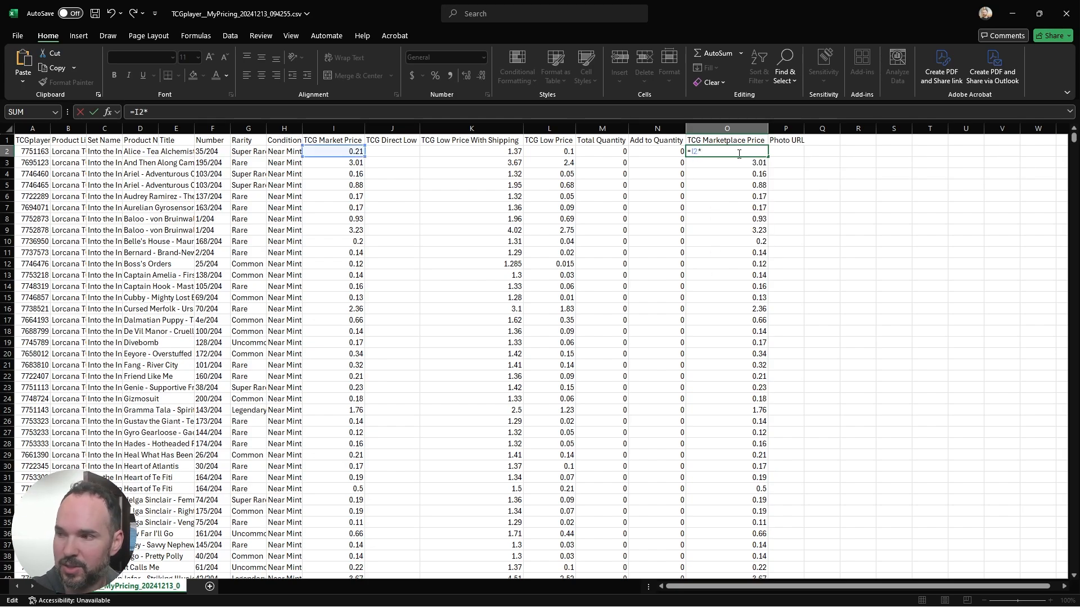
text(1.1)
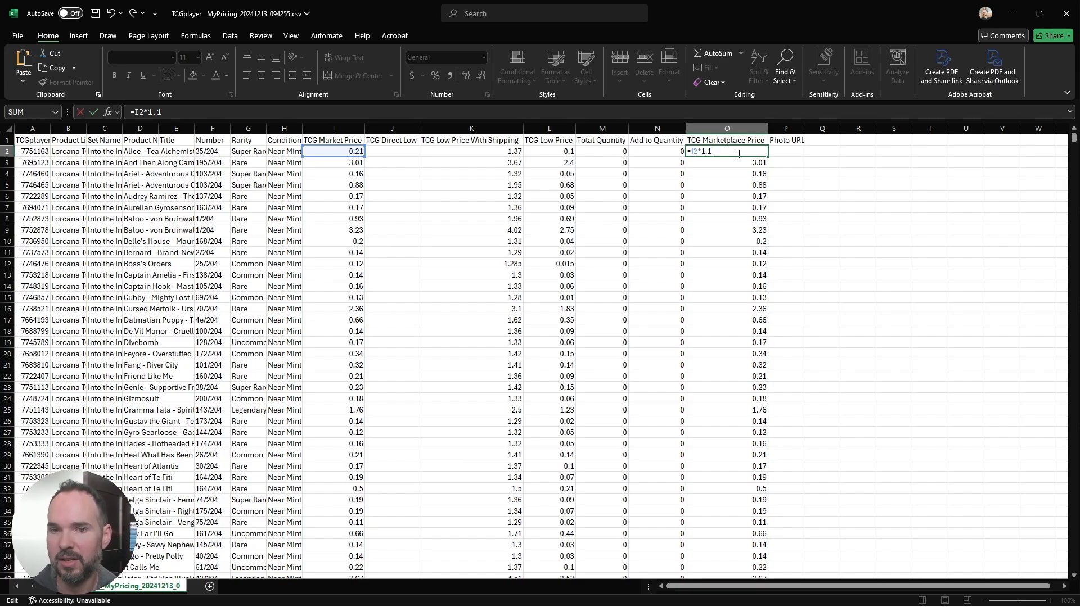
key(Return)
click(738, 153)
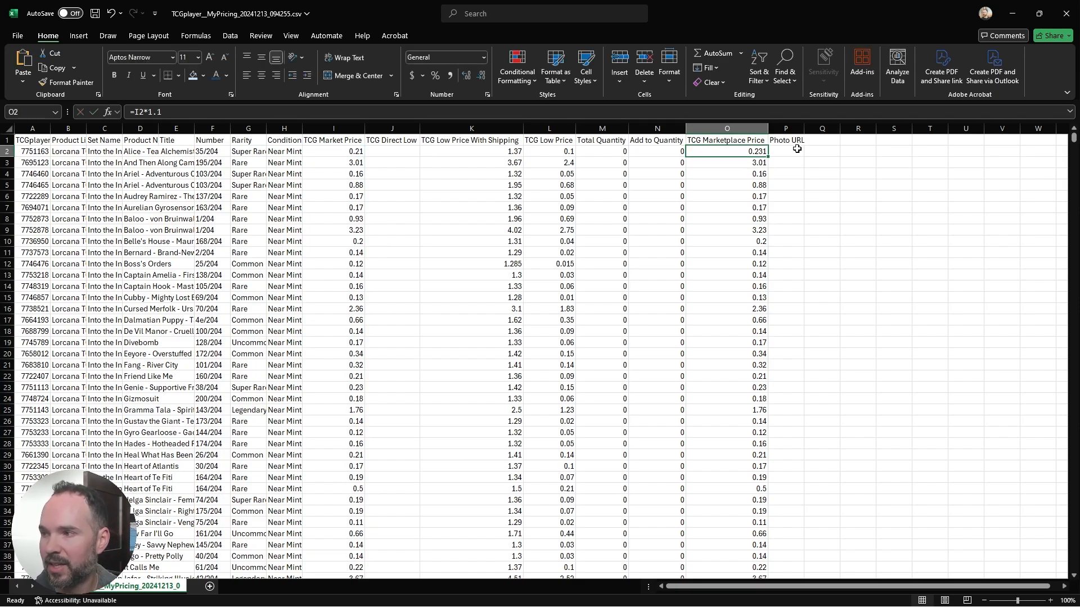
double_click(768, 158)
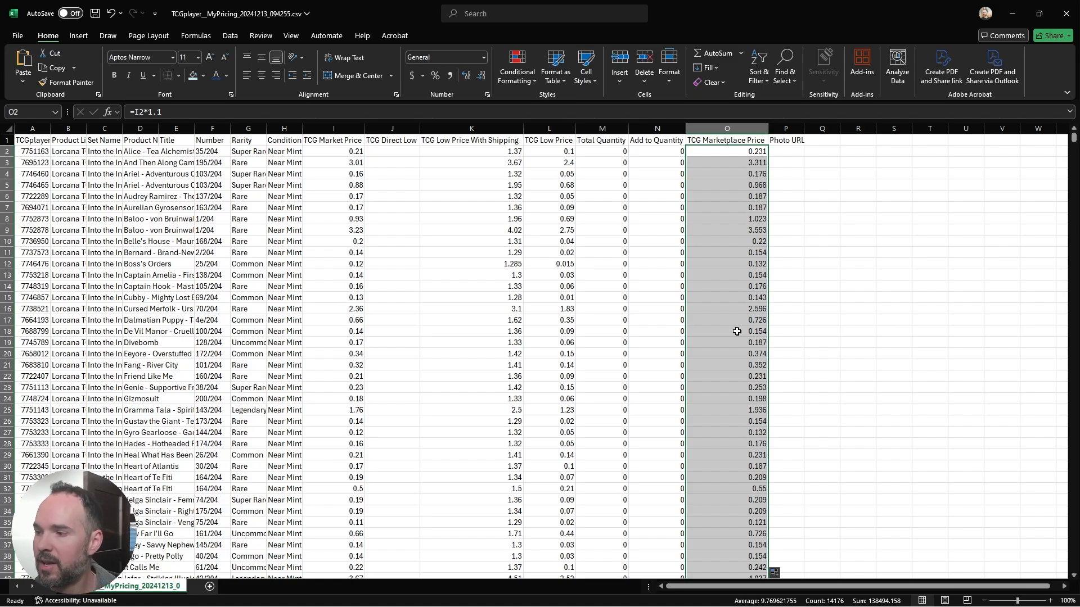
click(747, 172)
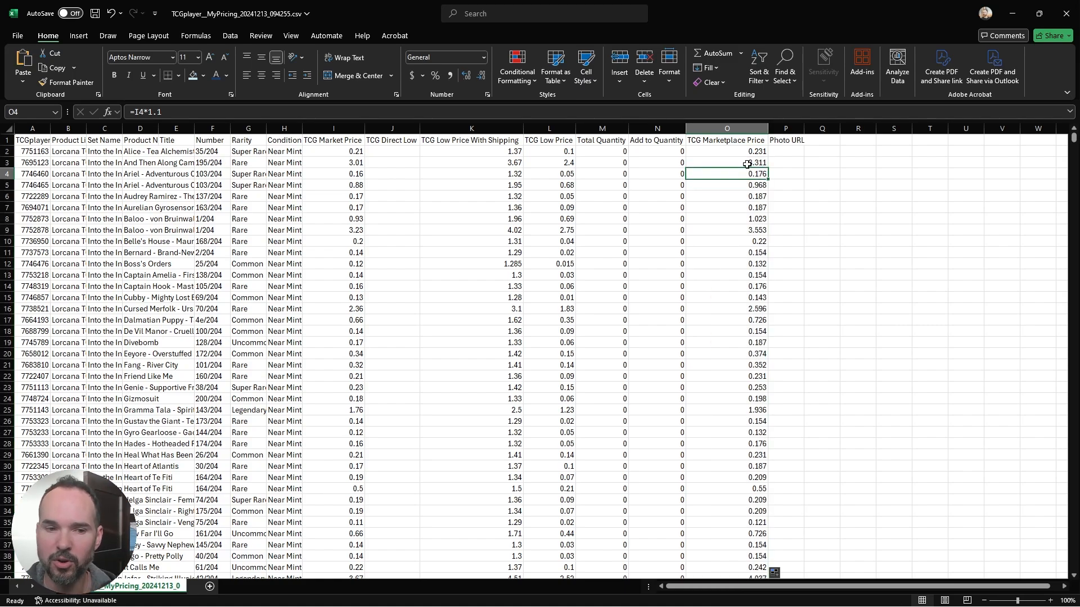
Step: Change the O2 formula to =MAX(I2*1.1,K2) to include the low price with shipping, and fill it down column O
click(756, 153)
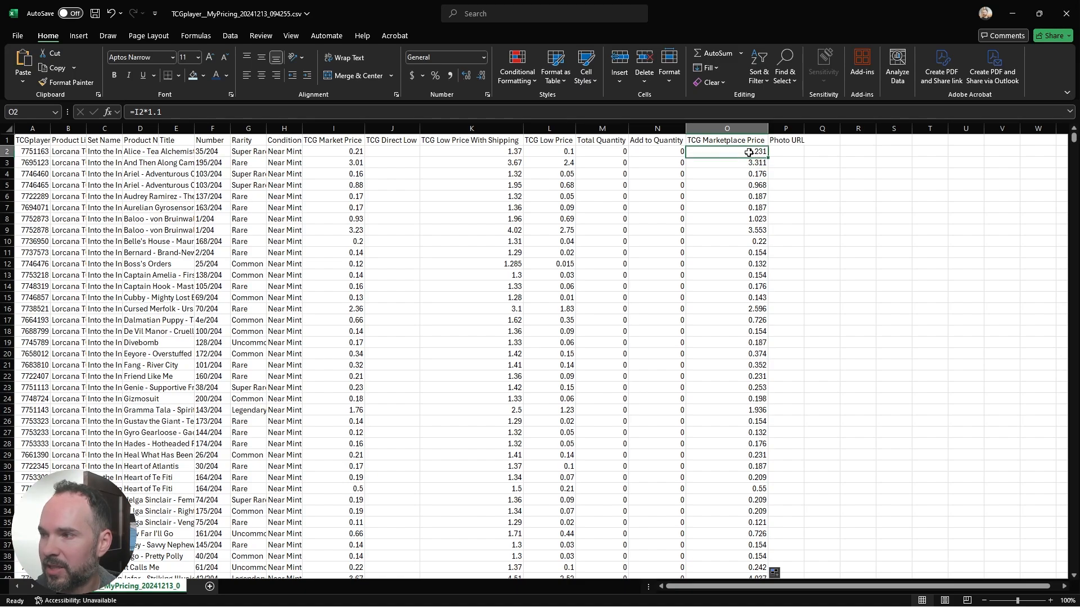
click(166, 113)
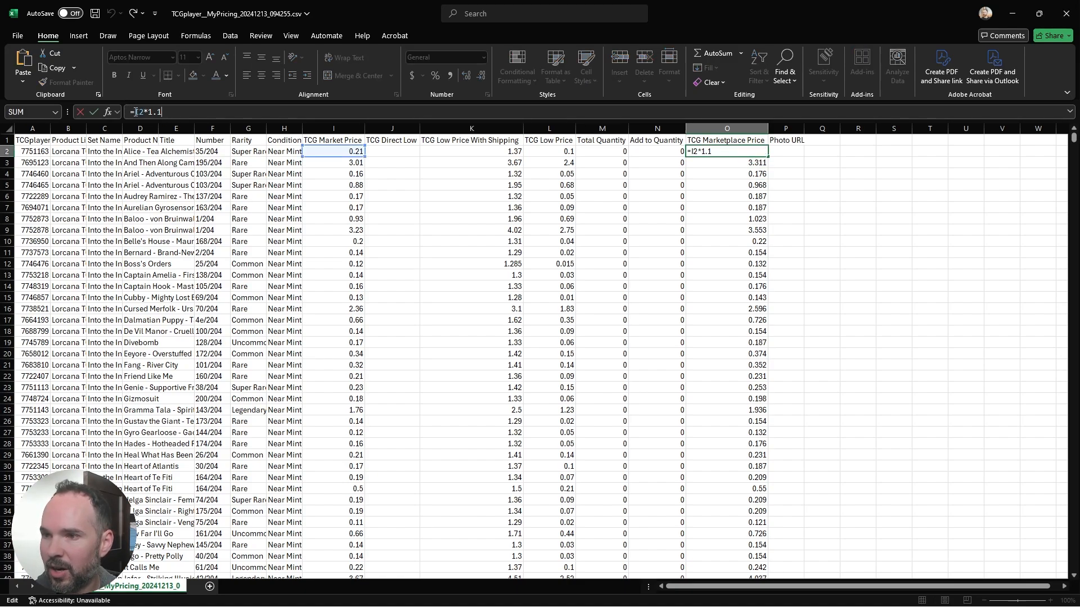
text(MAX)
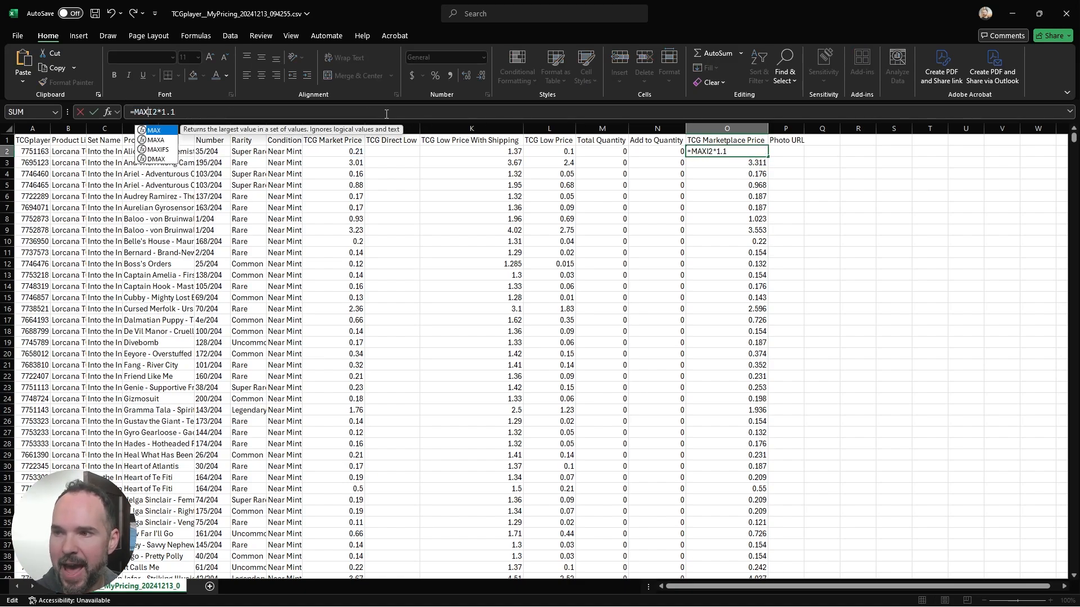
text(()
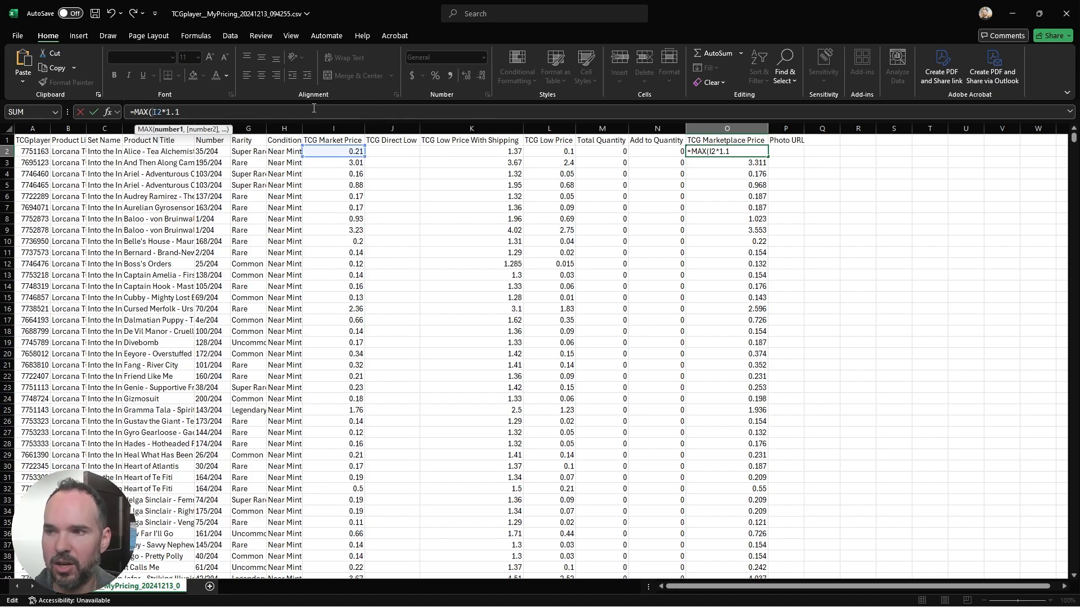
text(,)
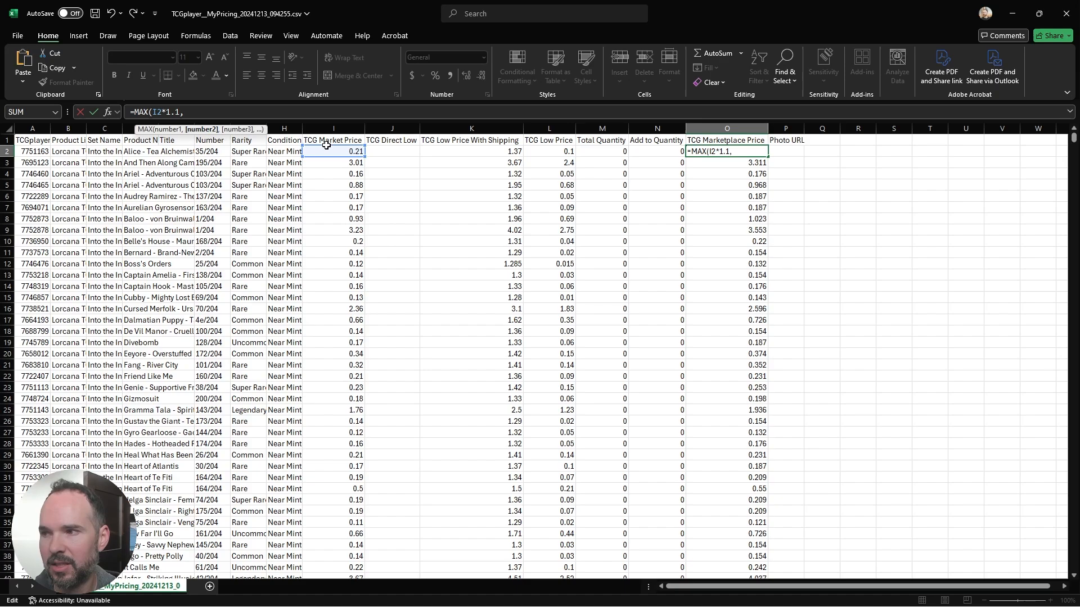
click(486, 155)
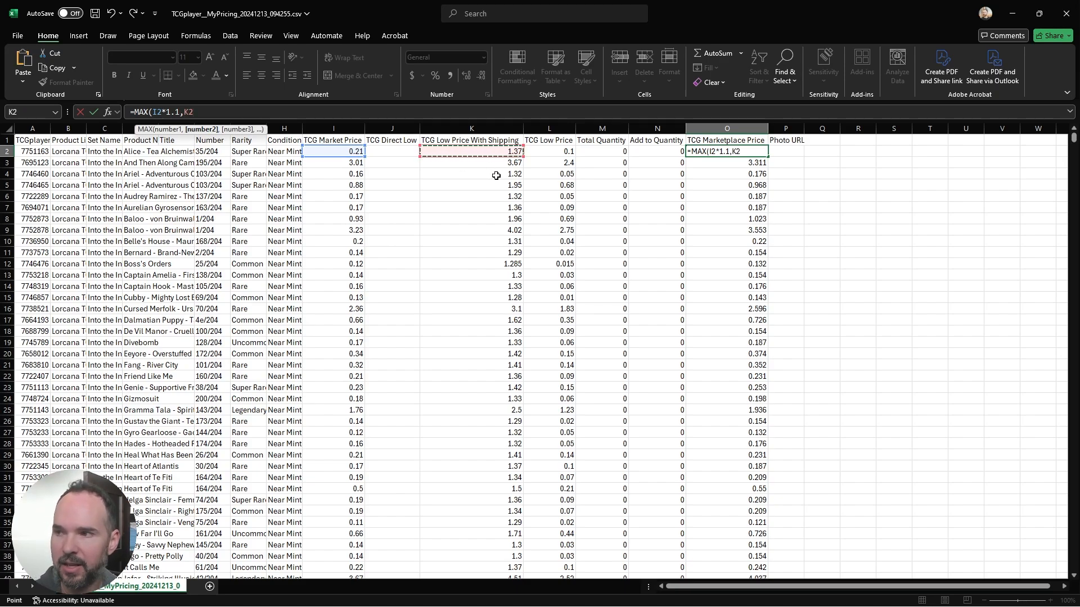
key(Return)
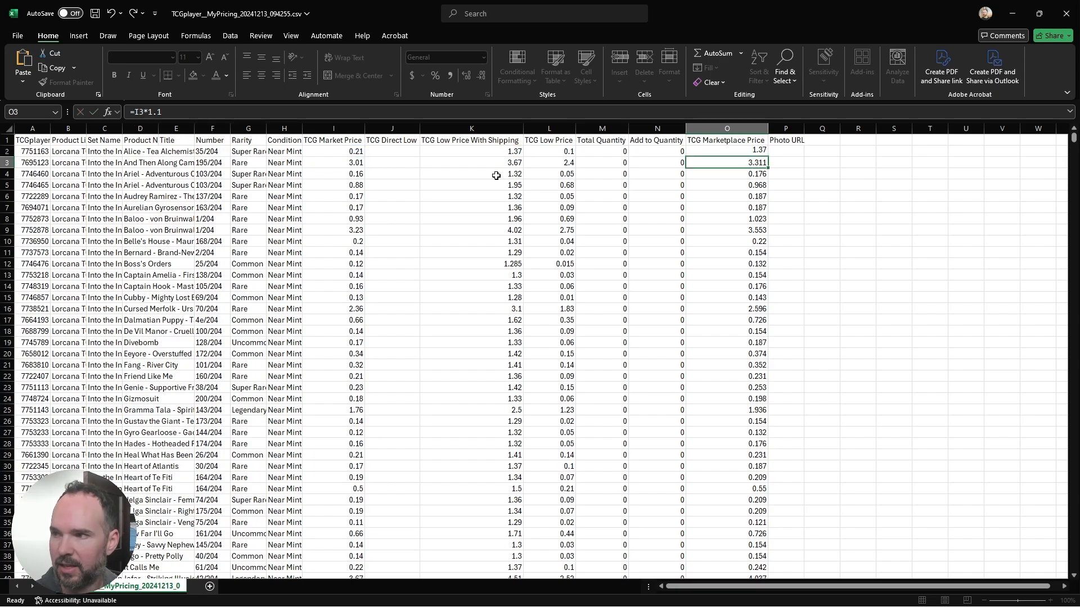
click(740, 152)
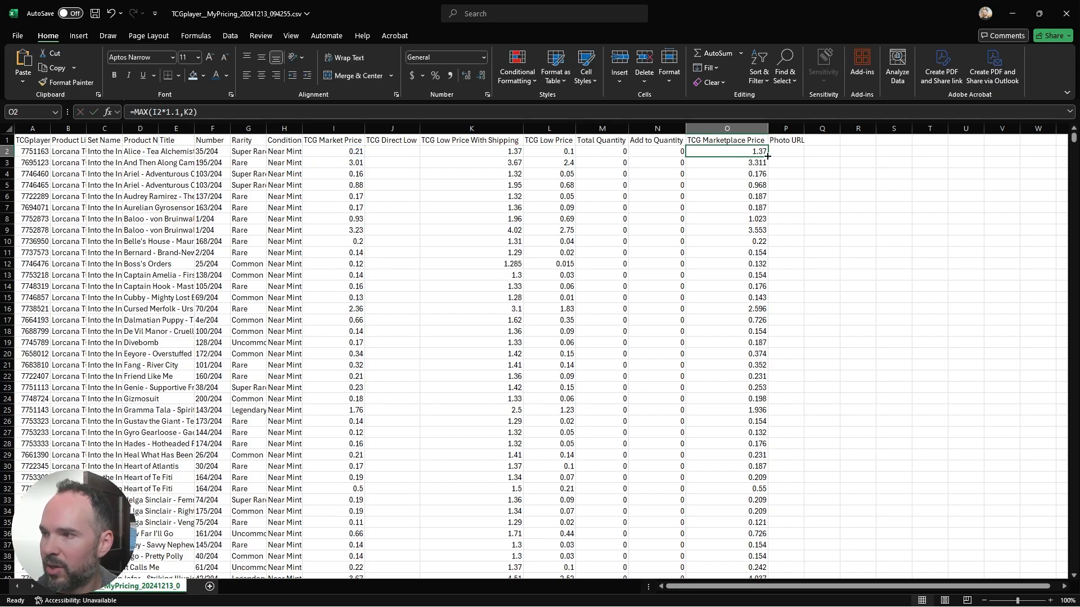
double_click(768, 157)
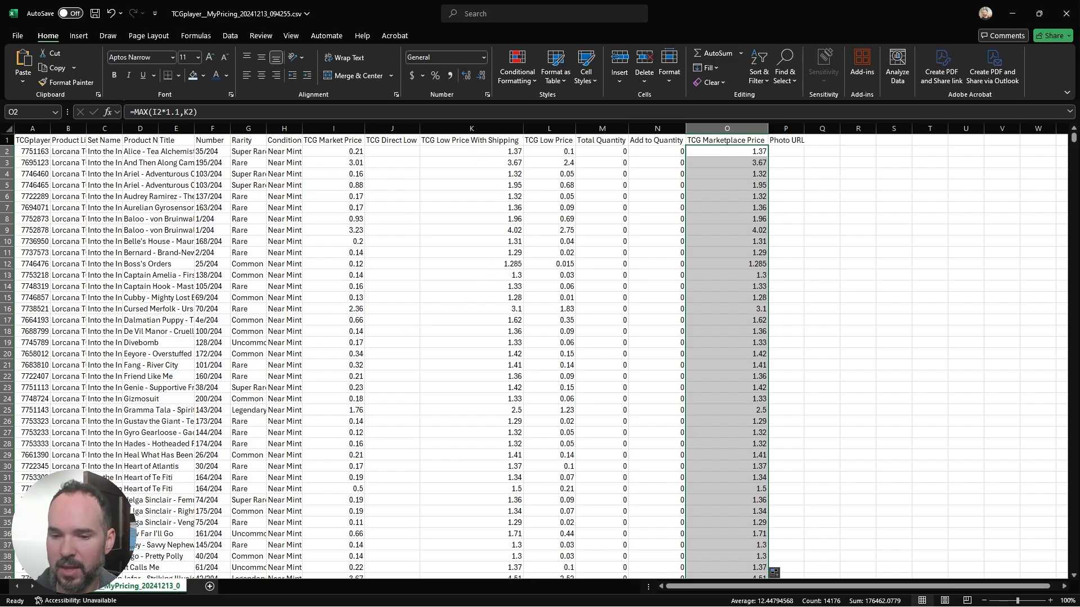
Step: Subtract 0.01 from K2 in the O2 formula, making it =MAX(I2*1.1,K2 - 0.01), and fill it down column O
click(207, 111)
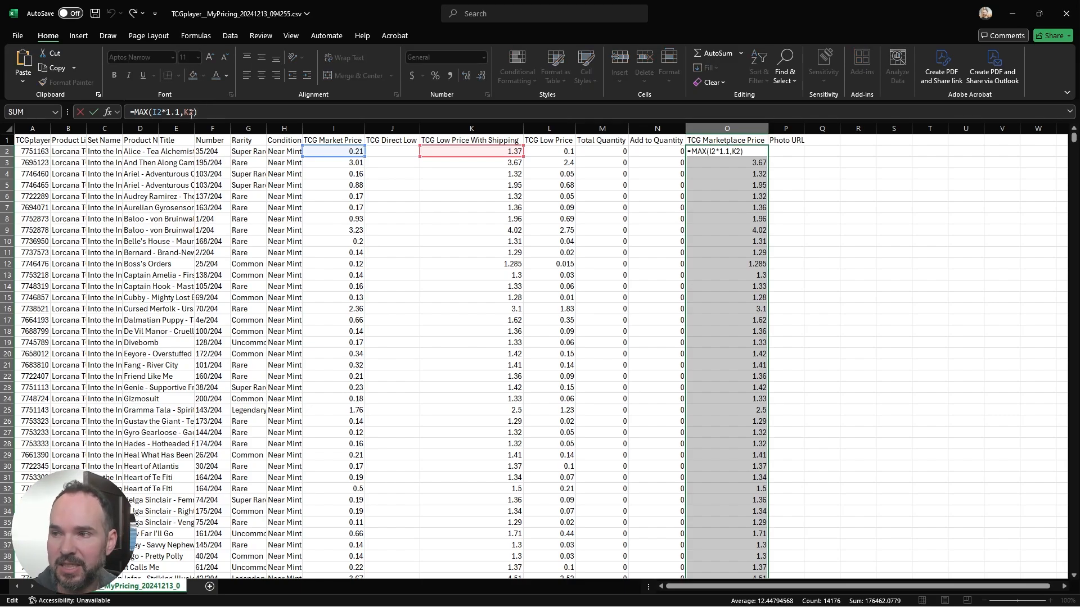
click(190, 113)
text(- )
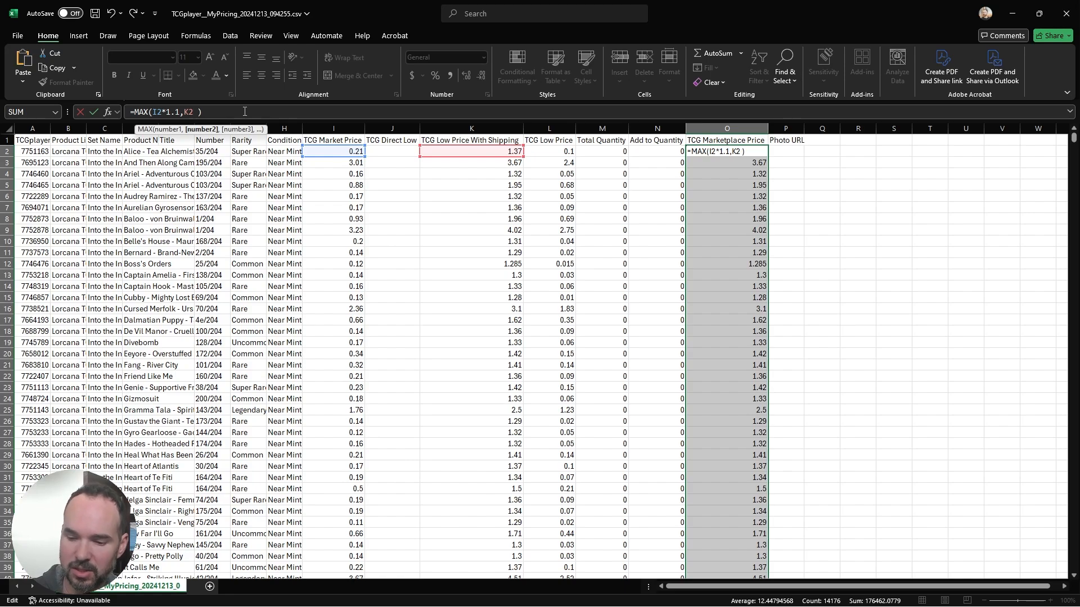
text(0.01)
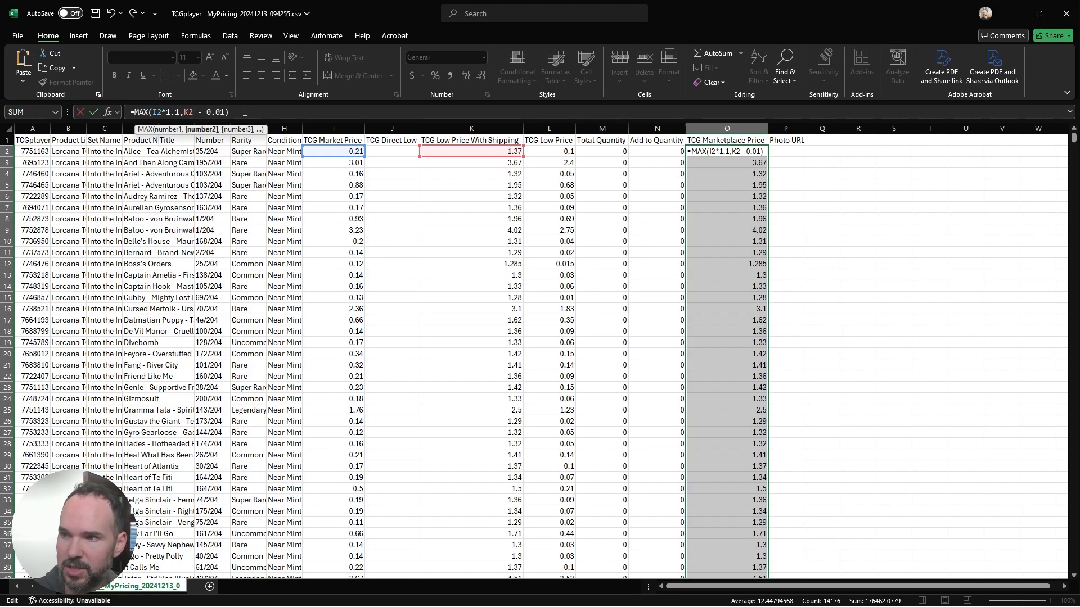
key(Return)
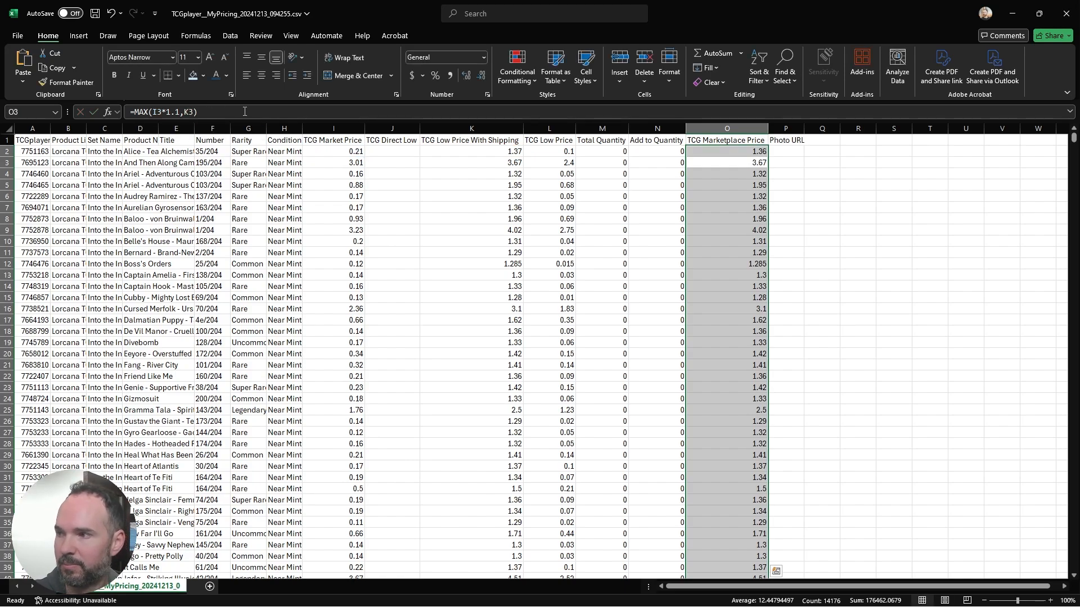
click(750, 149)
click(750, 150)
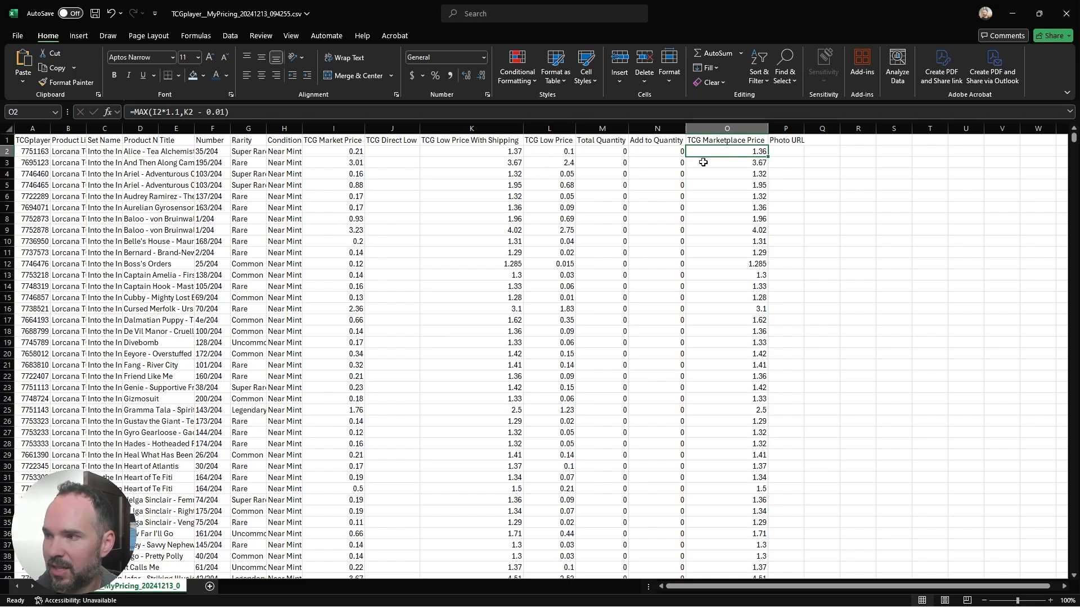
double_click(768, 157)
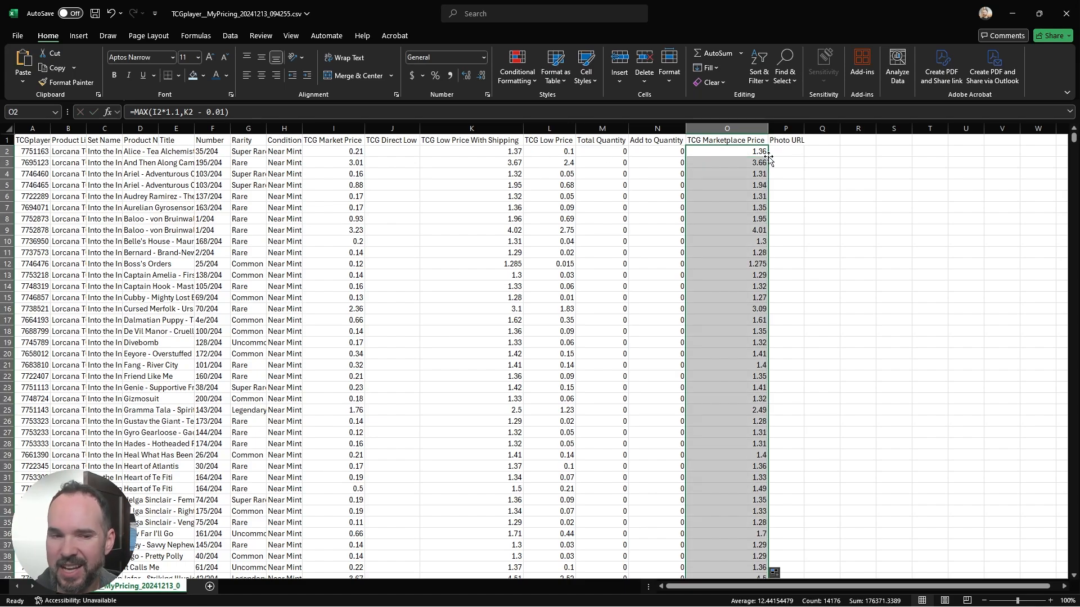
click(765, 151)
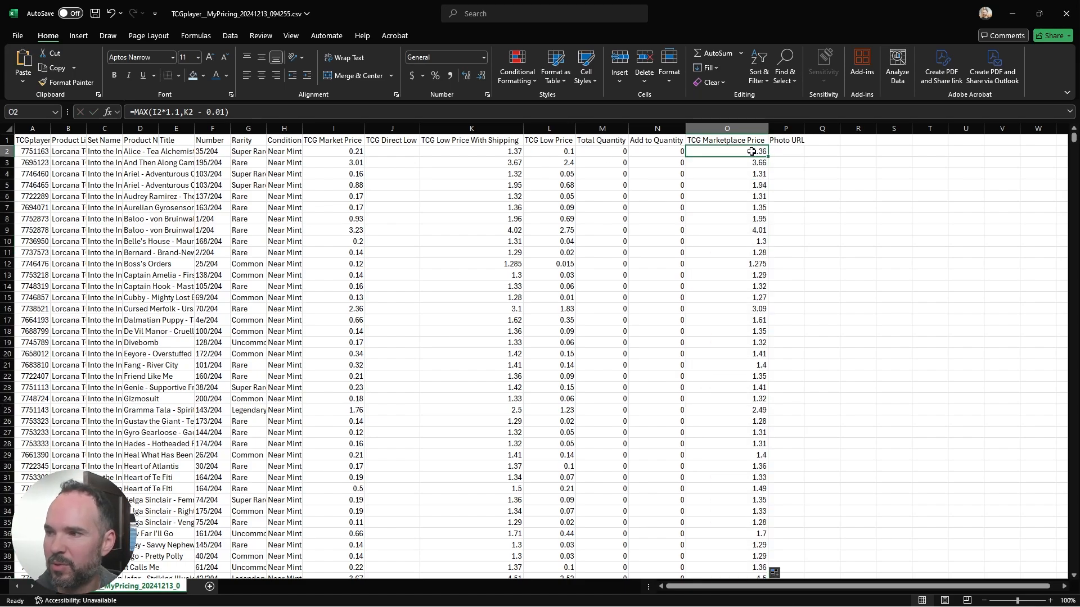
click(505, 150)
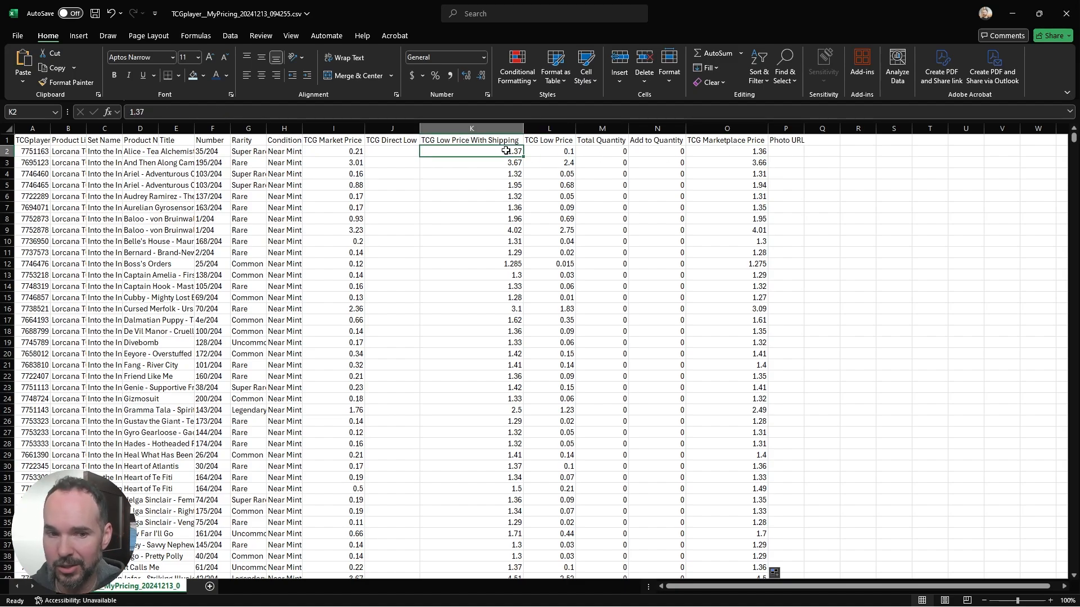
Step: Replace K2 with the TCG Low Price cell in the O2 formula, making it =MAX(I2*1.1,L2 - 0.01), and fill it down column O
click(566, 152)
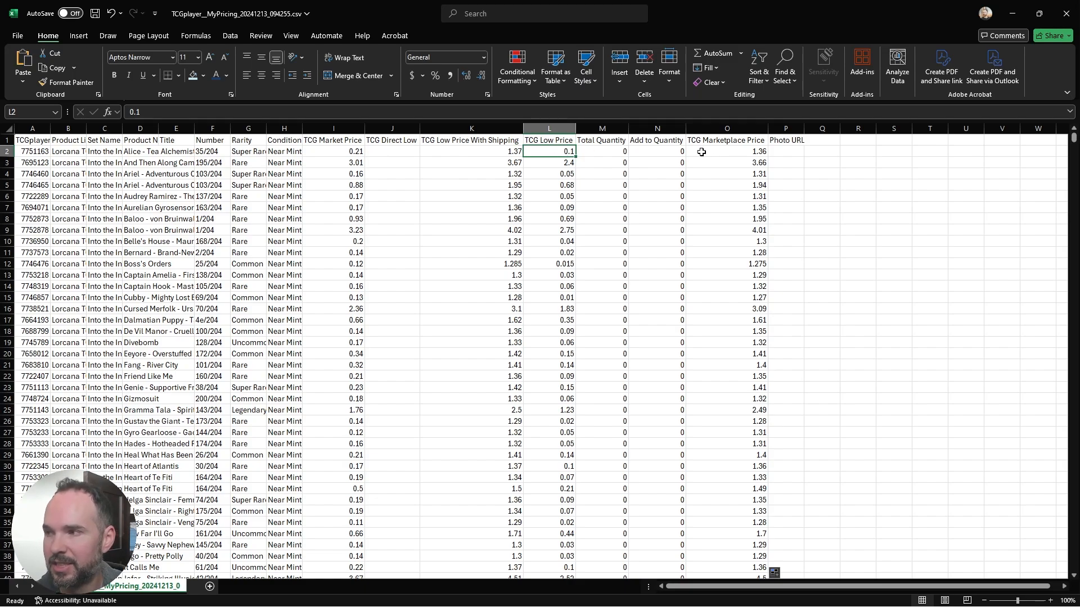
click(721, 151)
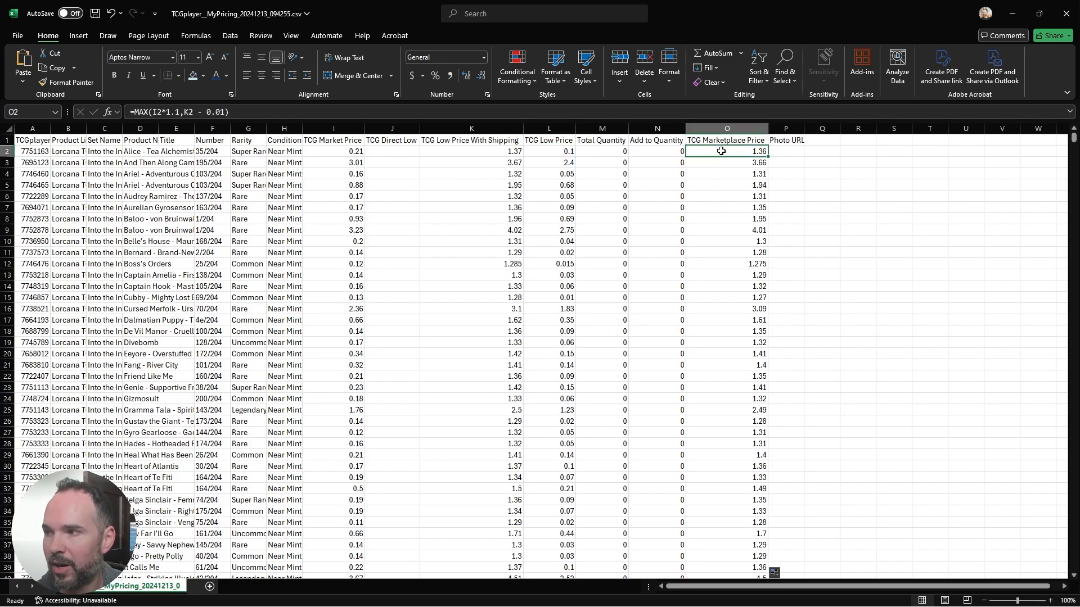
click(191, 111)
key(BackSpace)
key(BackSpace)
text(L2)
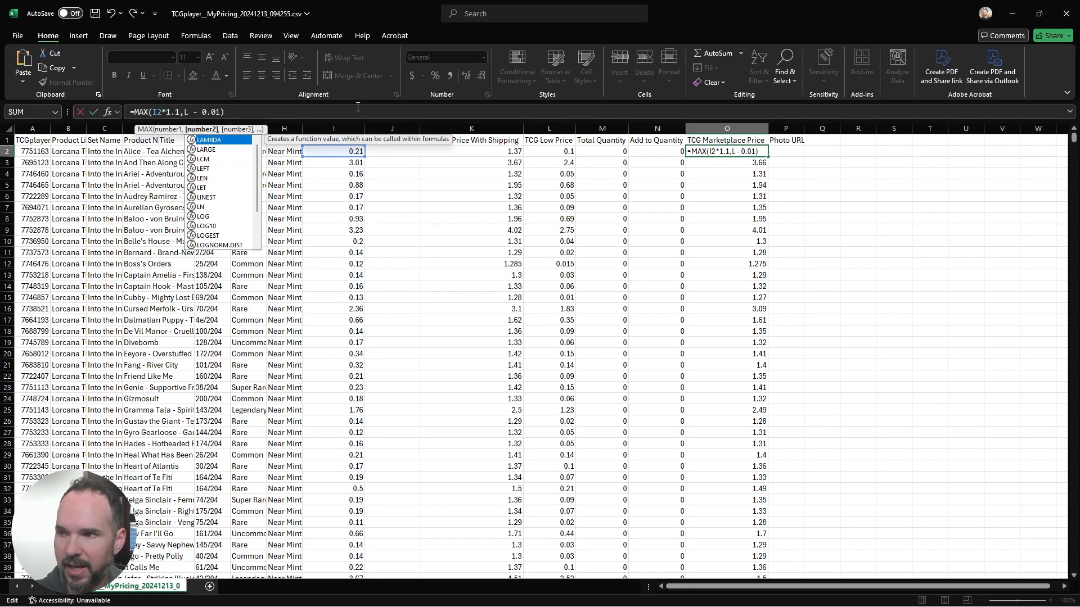
key(Return)
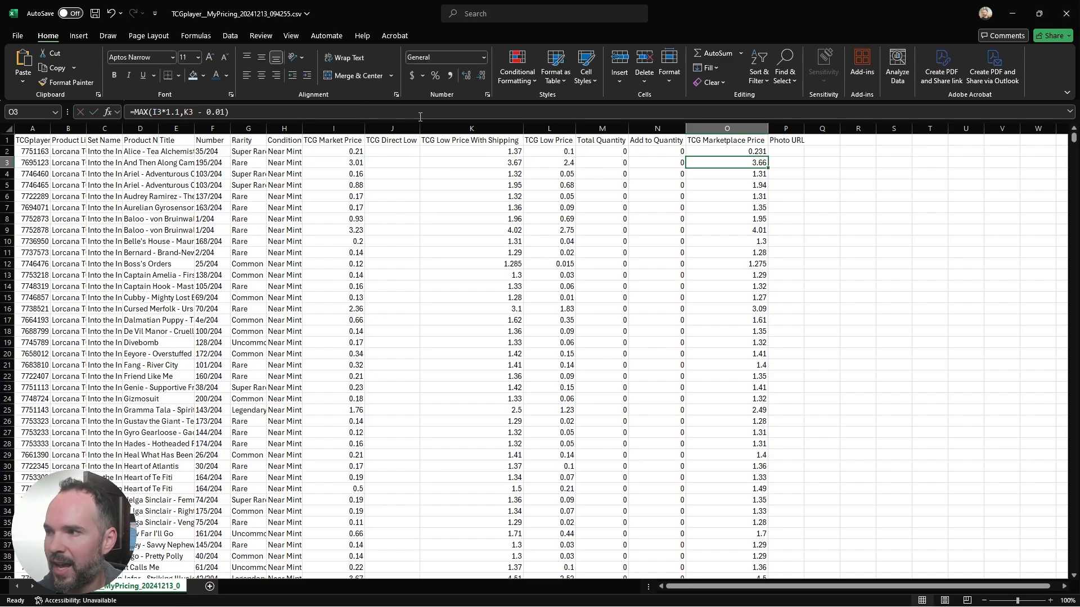
click(739, 152)
double_click(768, 157)
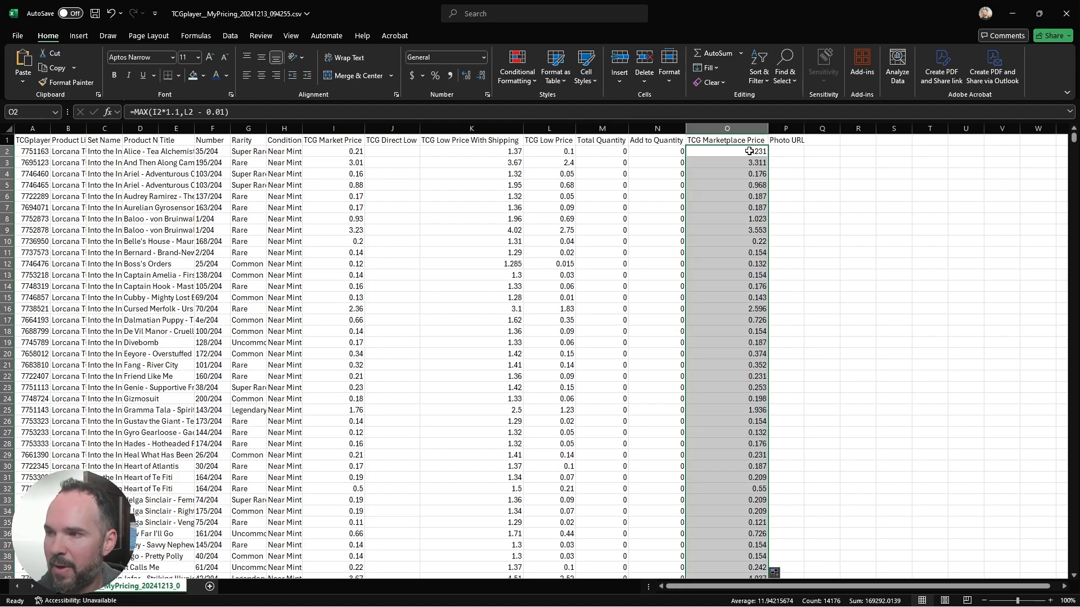
Step: Compare the TCG Low Price, TCG Market Price and TCG Marketplace Price cells of row 2
click(557, 152)
click(346, 154)
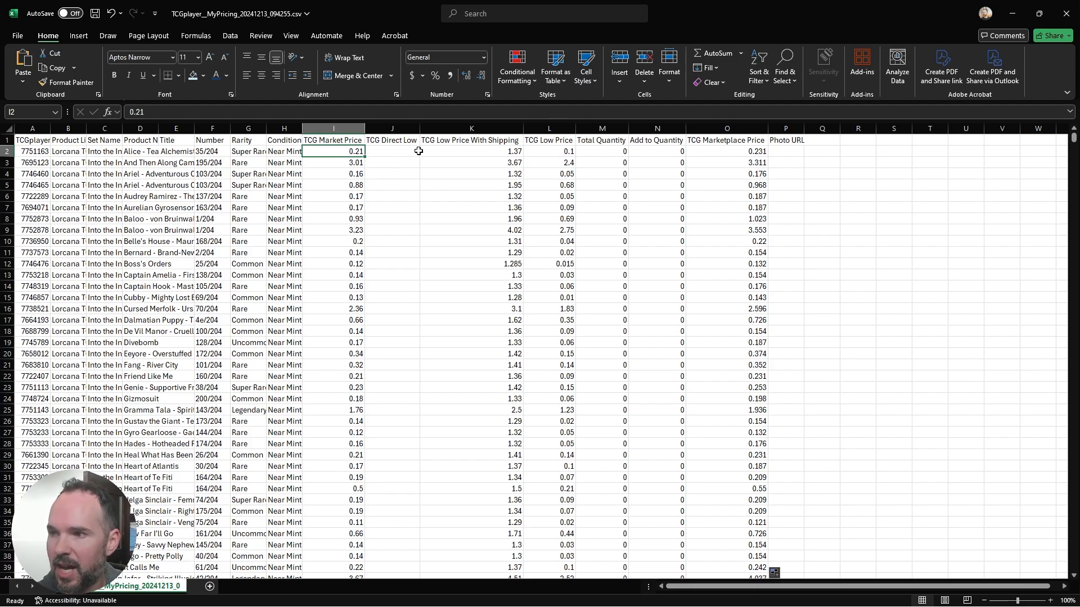
click(729, 151)
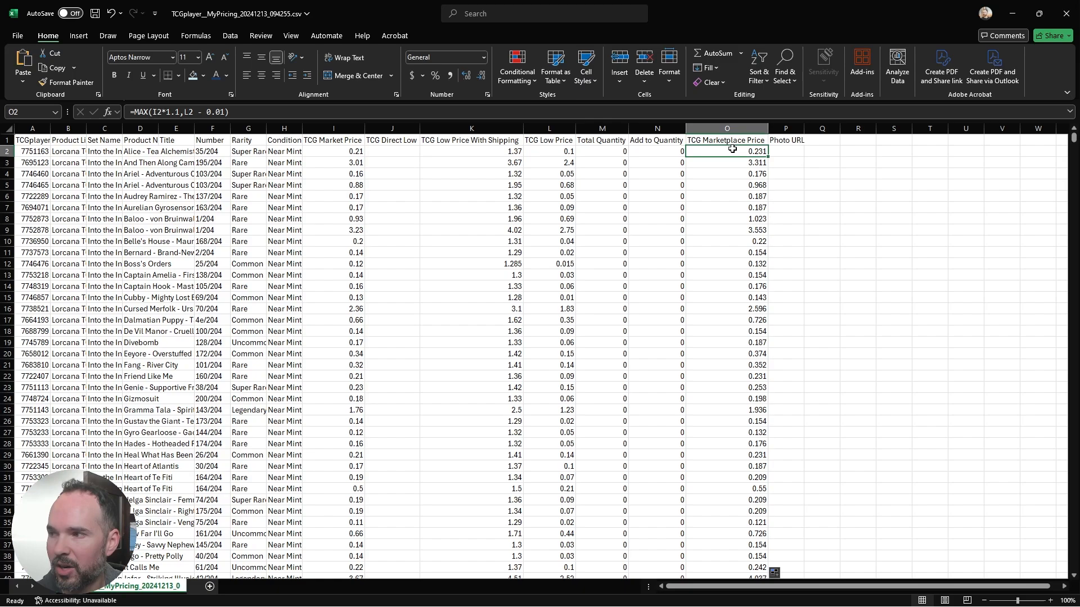
click(349, 149)
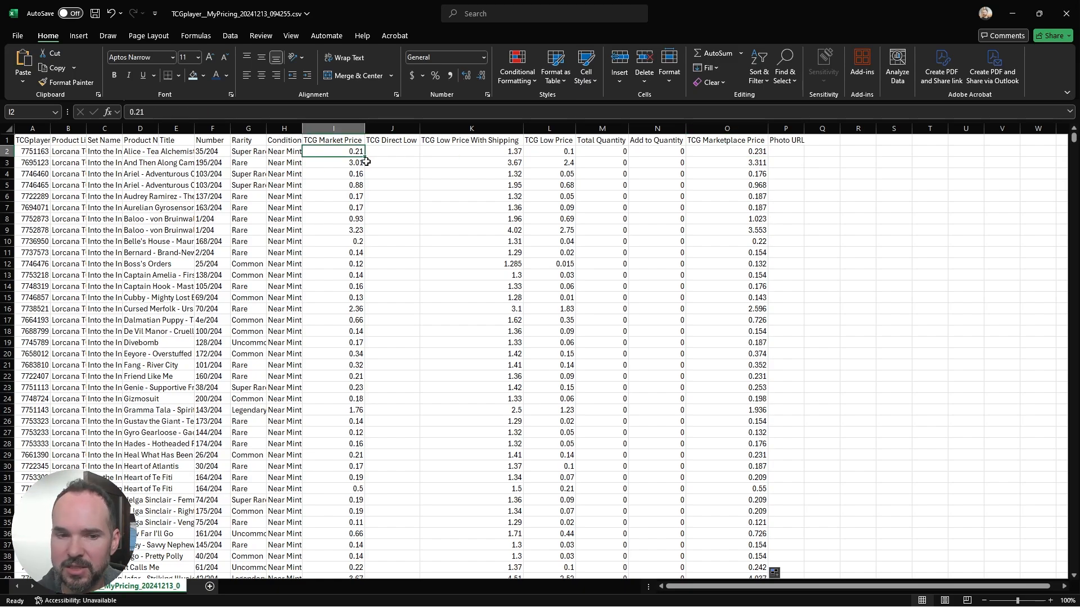
click(567, 144)
click(565, 150)
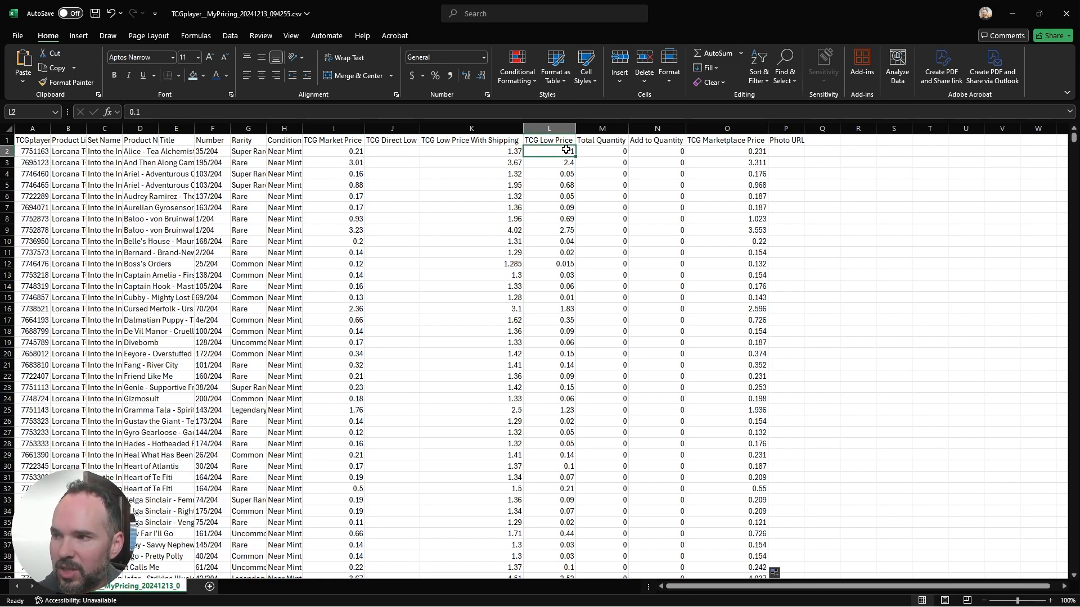
click(730, 151)
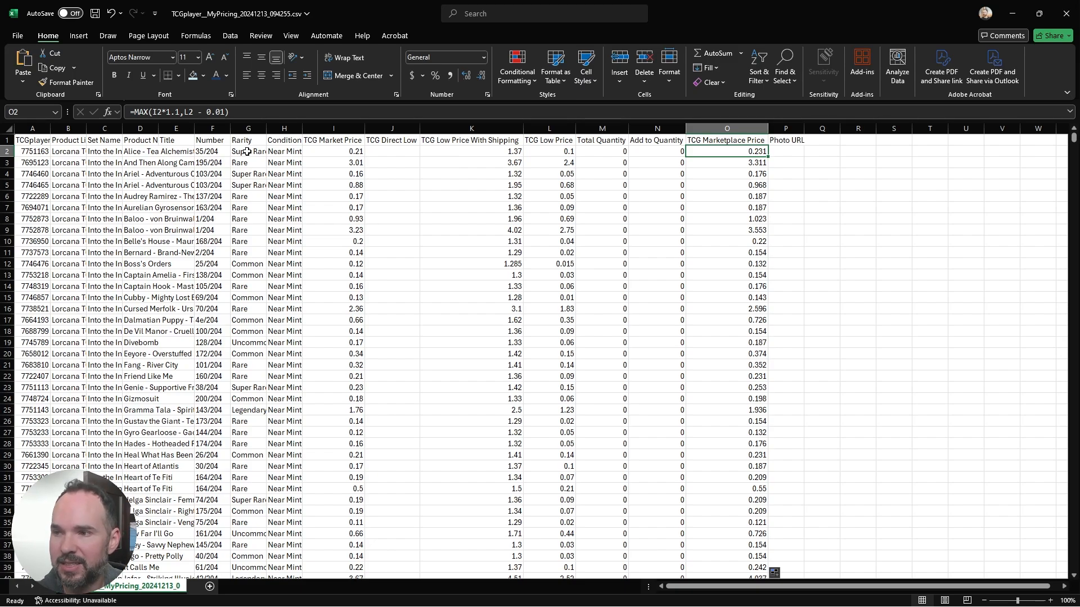
Step: Widen the Condition column slightly and replace the O2 formula with an IF that tests the condition, starting =IF(H2="Near Mint",
mouse_move(303, 128)
mouse_down()
mouse_move(327, 128)
mouse_move(314, 127)
mouse_up()
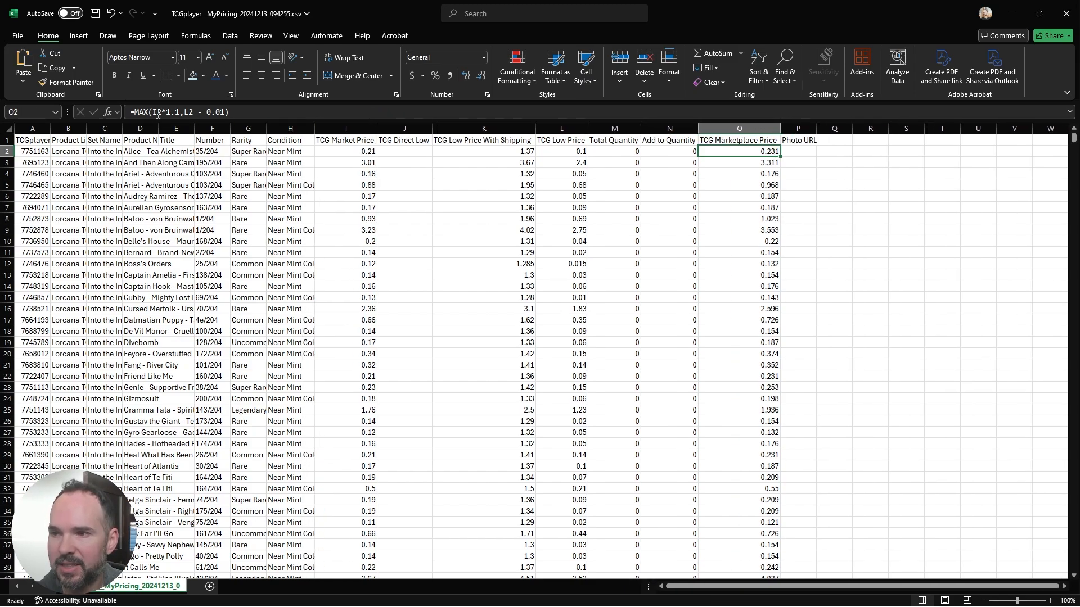
drag(134, 112, 277, 110)
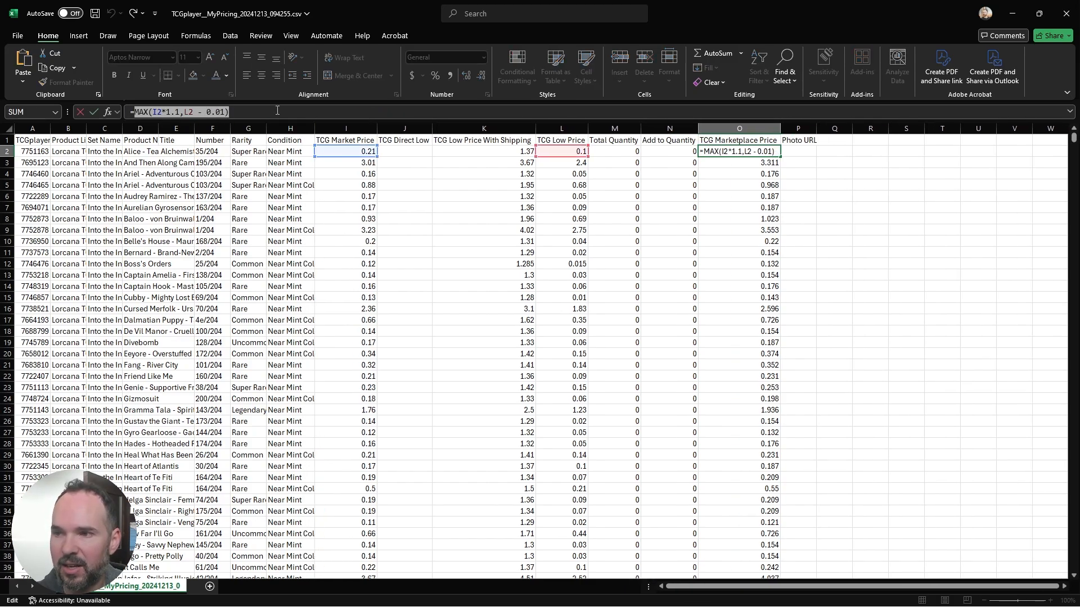
text(IF)
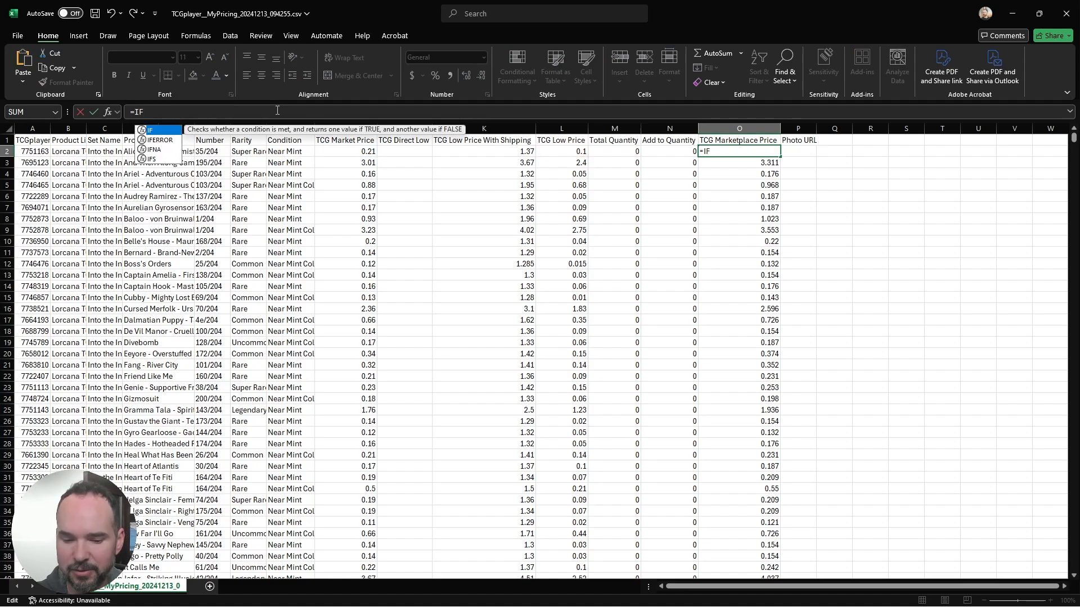
text(()
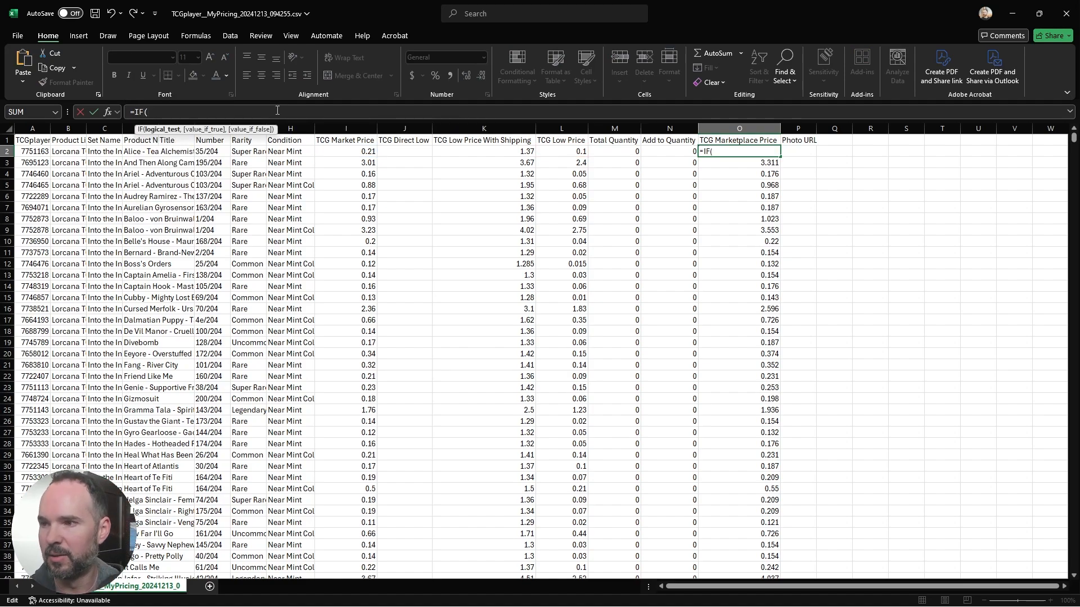
click(287, 155)
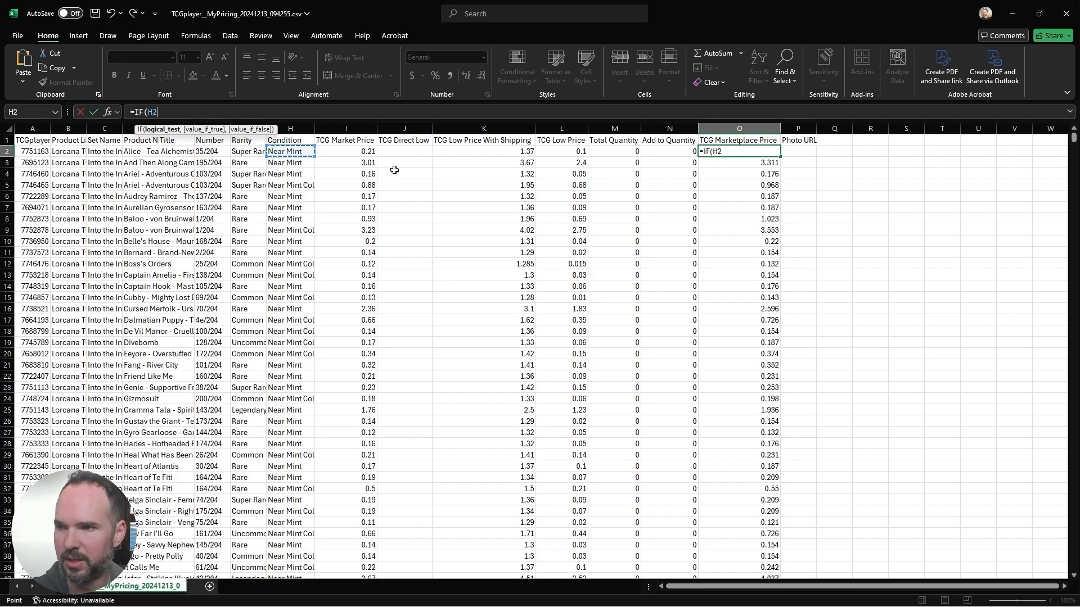
text(=)
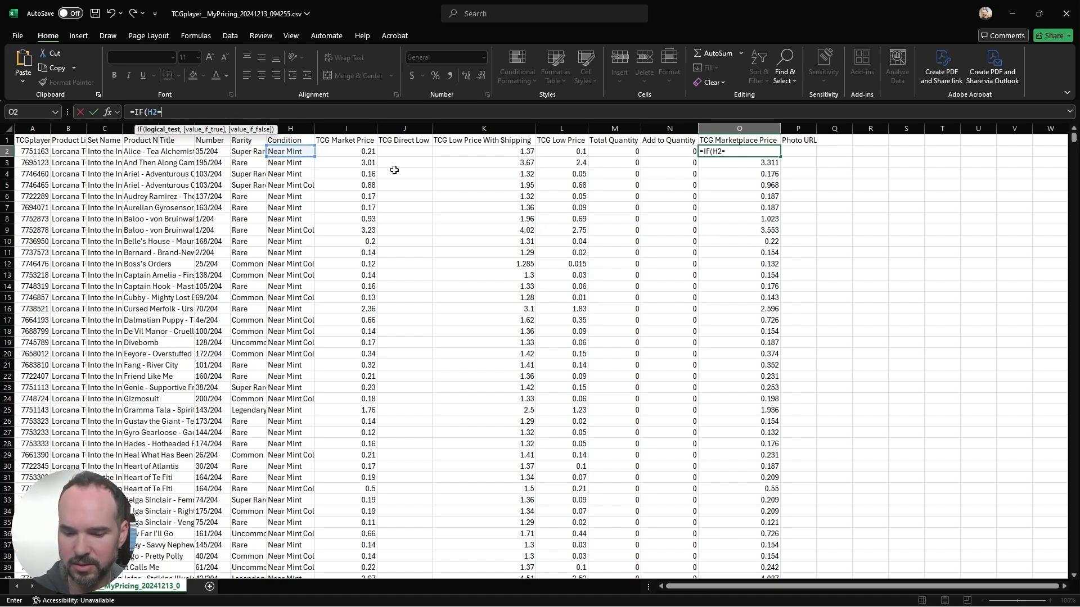
text(")
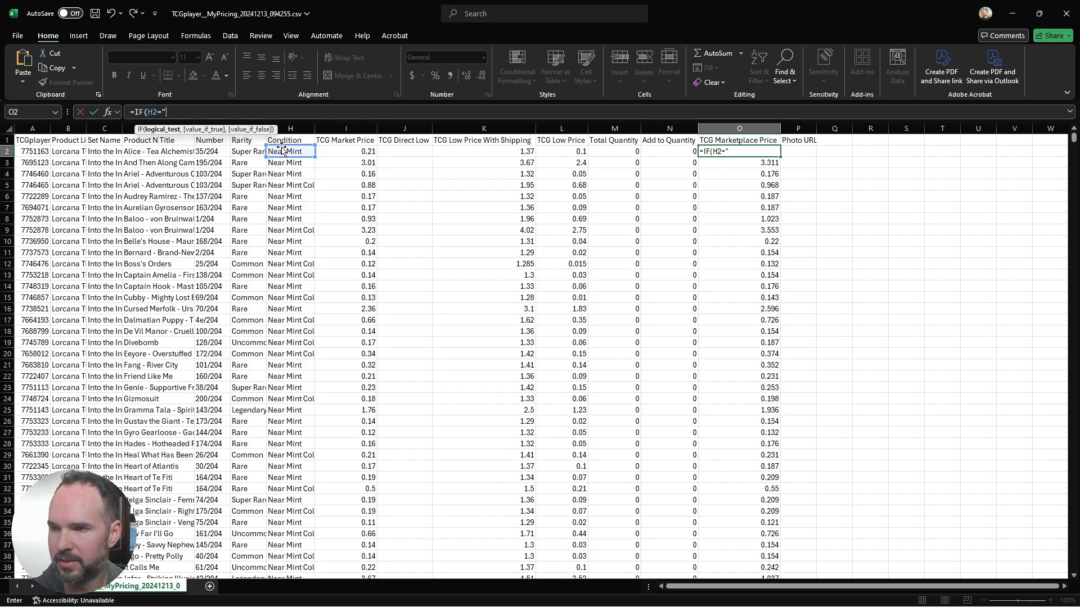
text(Near)
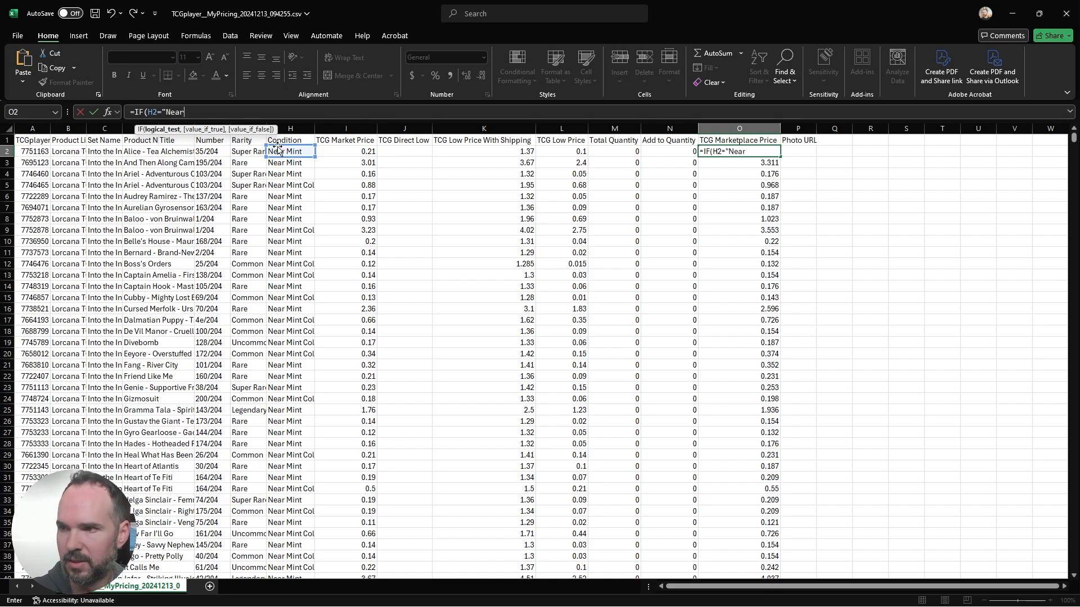
text( Mint")
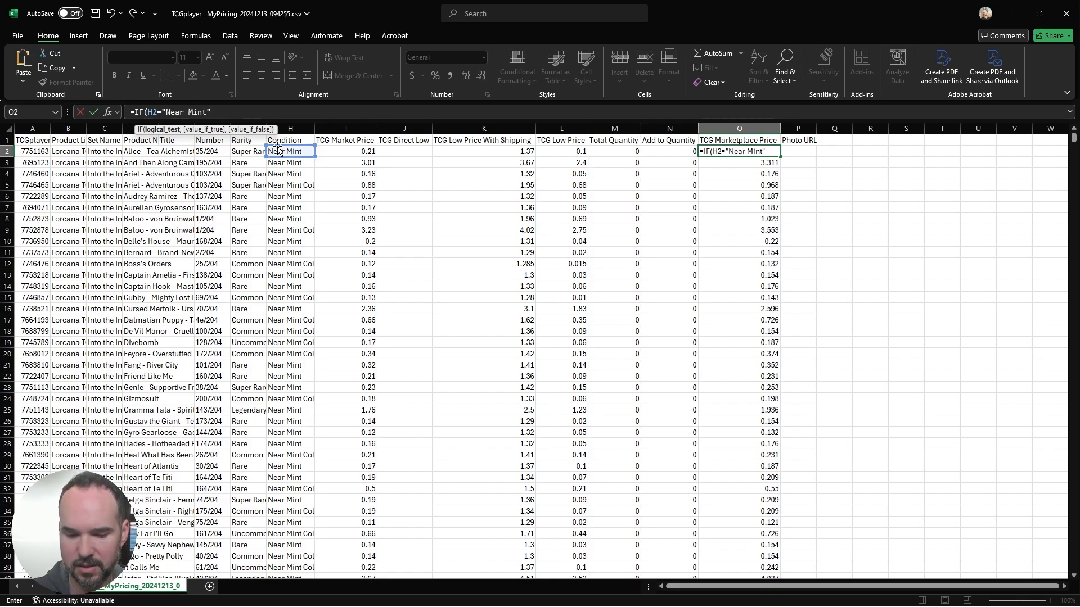
text(,)
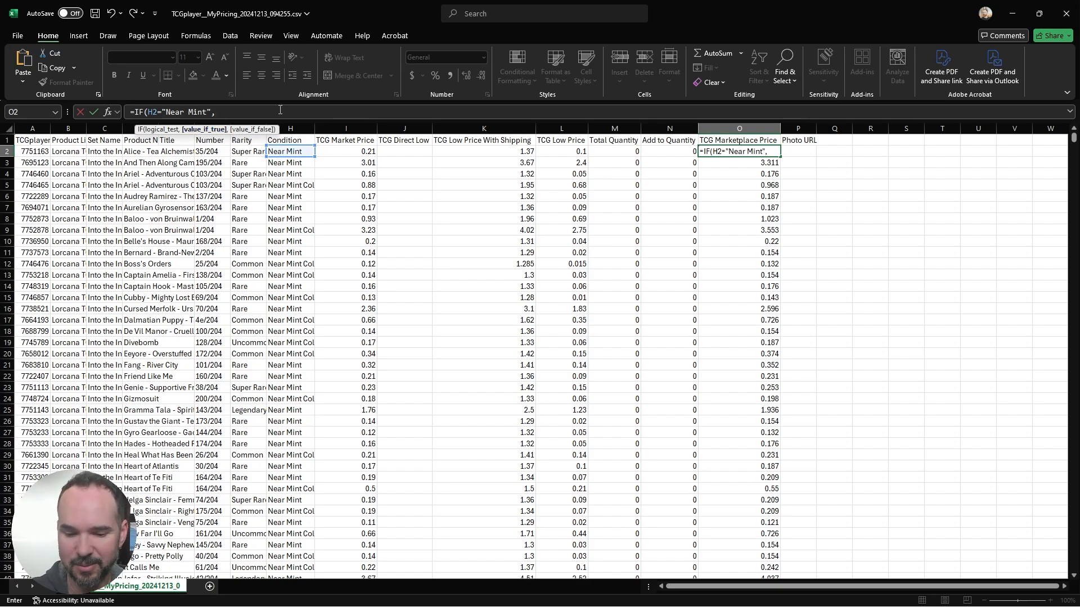
Step: Complete the O2 formula as =IF(H2="Near Mint",I2*1.1,I2) and fill it down the TCG Marketplace Price column
text(I2)
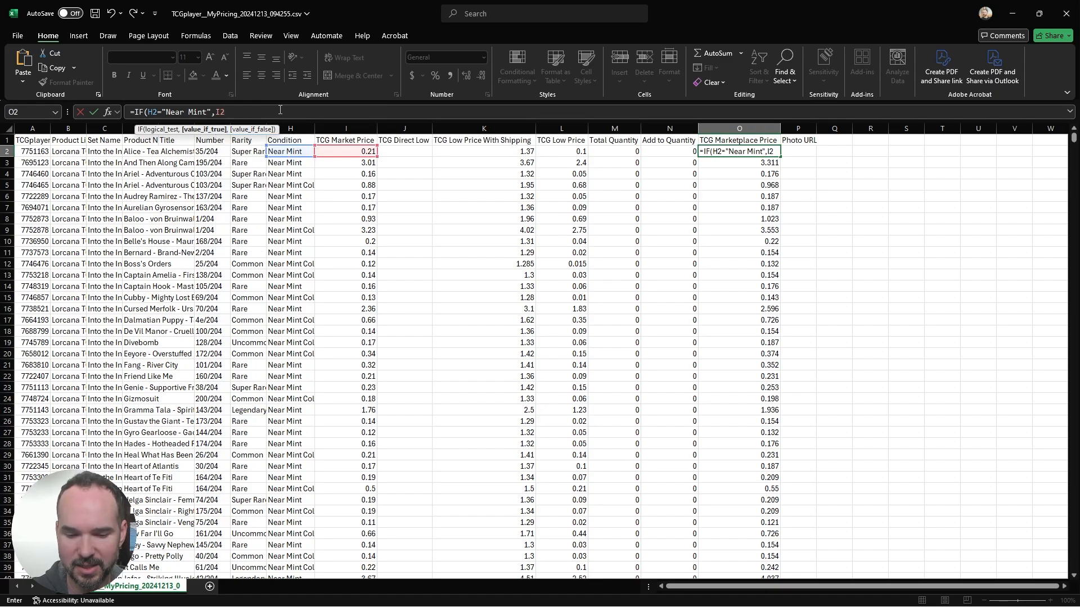
text(*1)
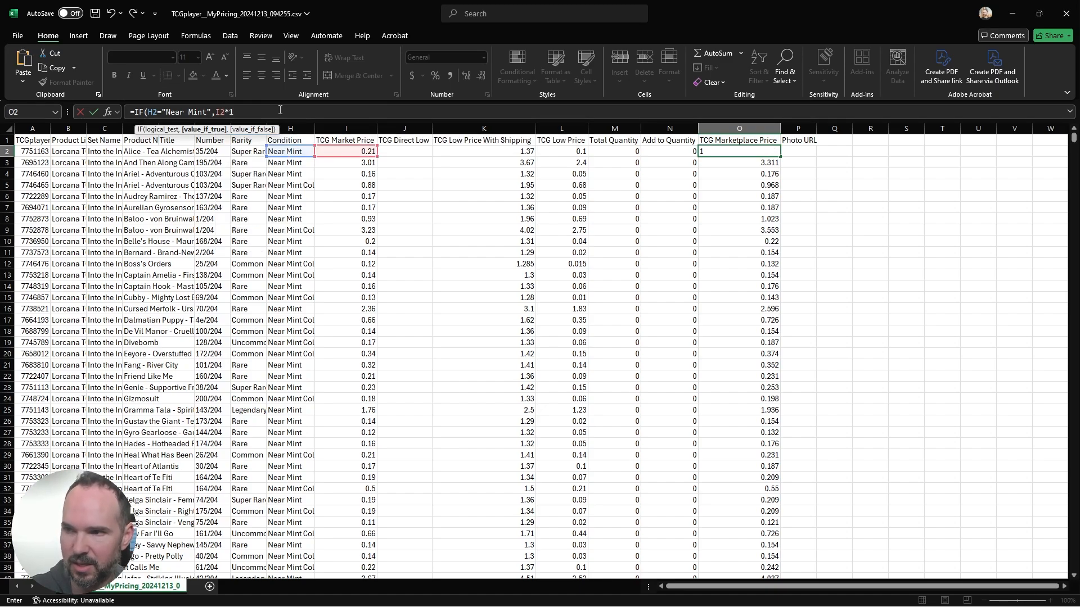
text(.1,)
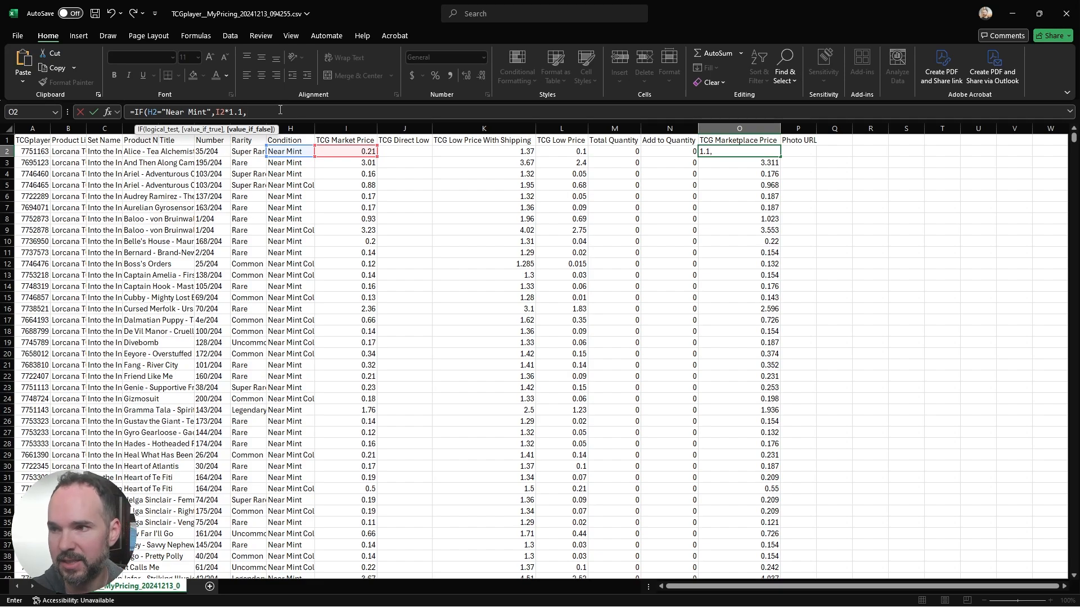
text(I2)
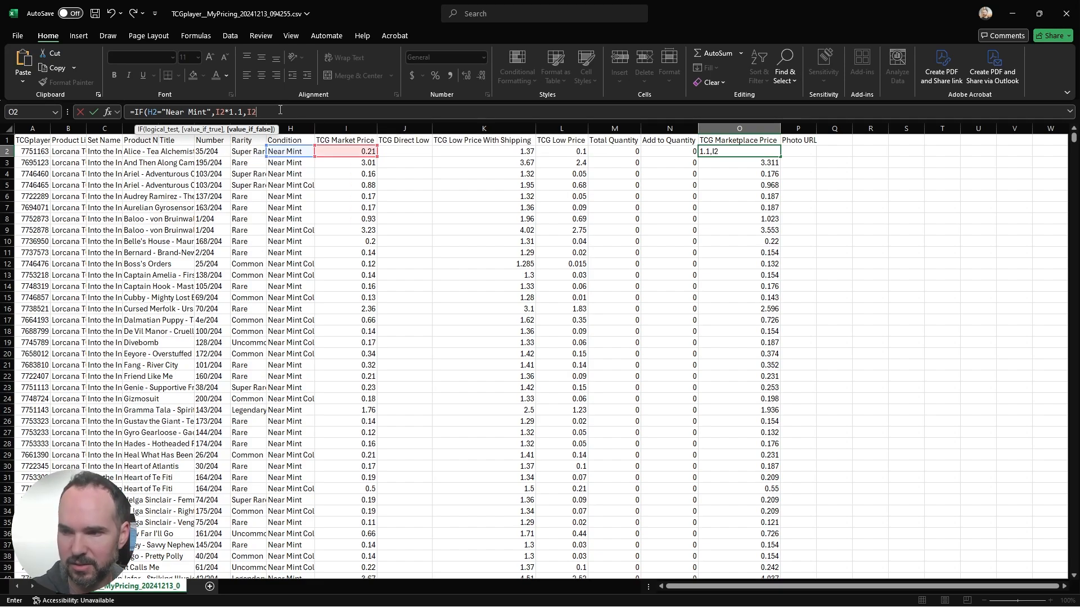
text())
key(ctrl+Return)
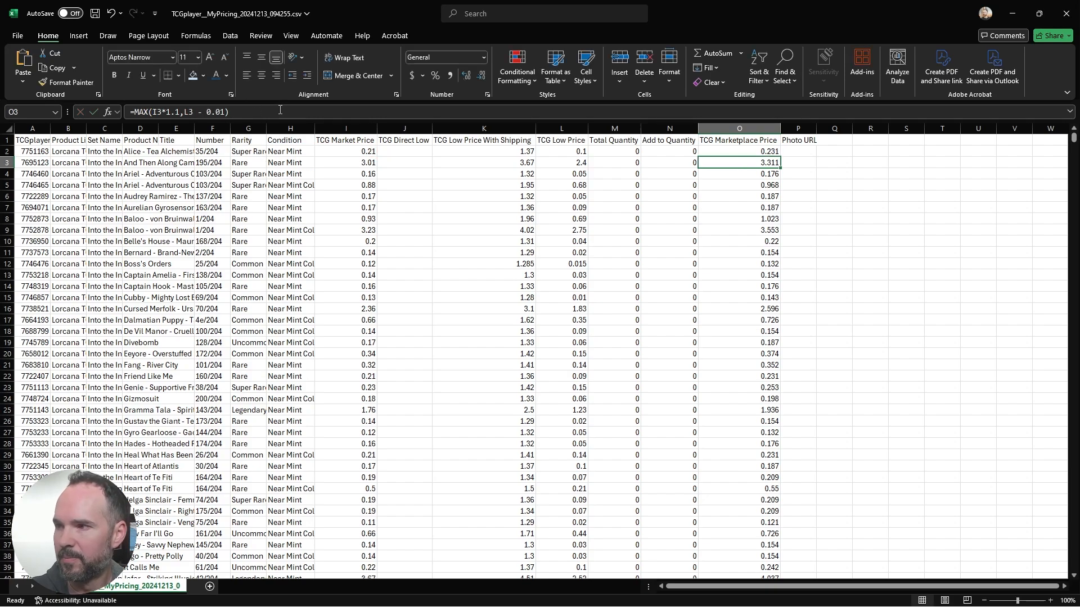
double_click(781, 156)
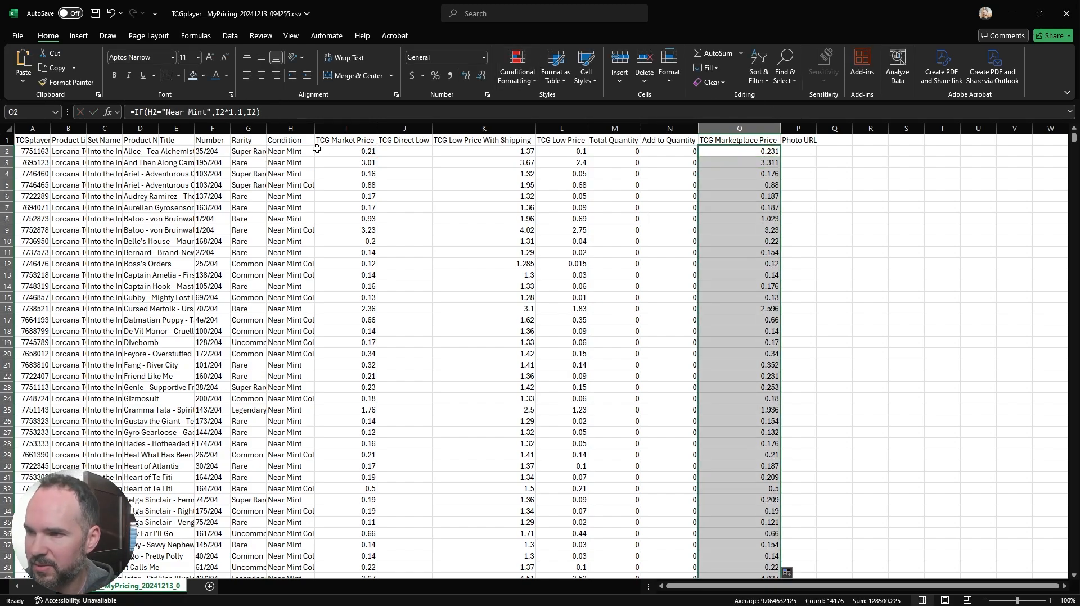
Step: Check the condition entries below row 2 and widen the Condition column to fit full names such as Near Mint Cold Foil
click(308, 182)
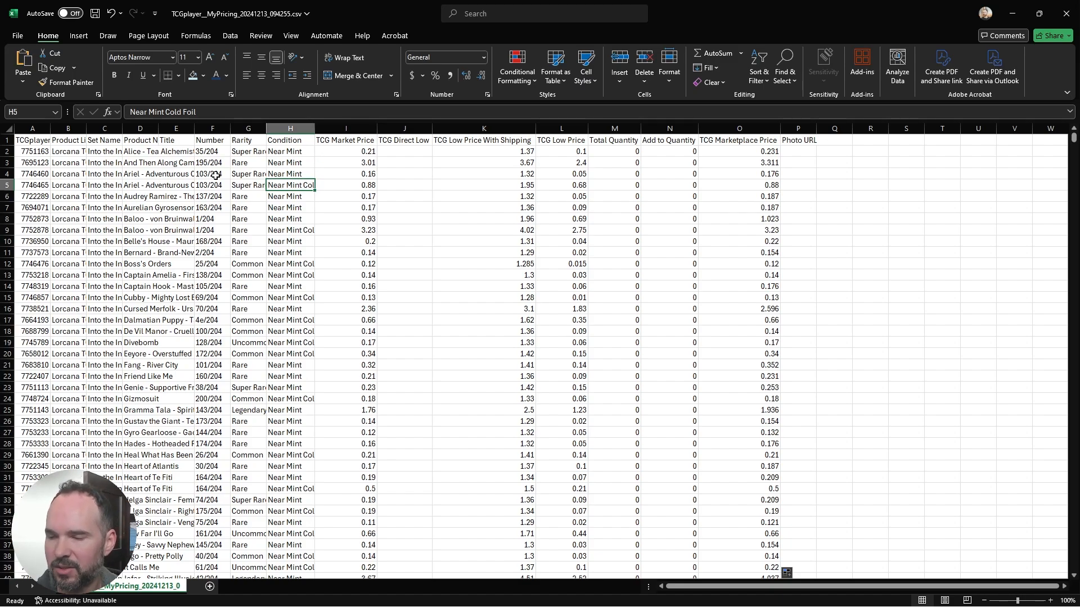
scroll(273, 354, down, 5)
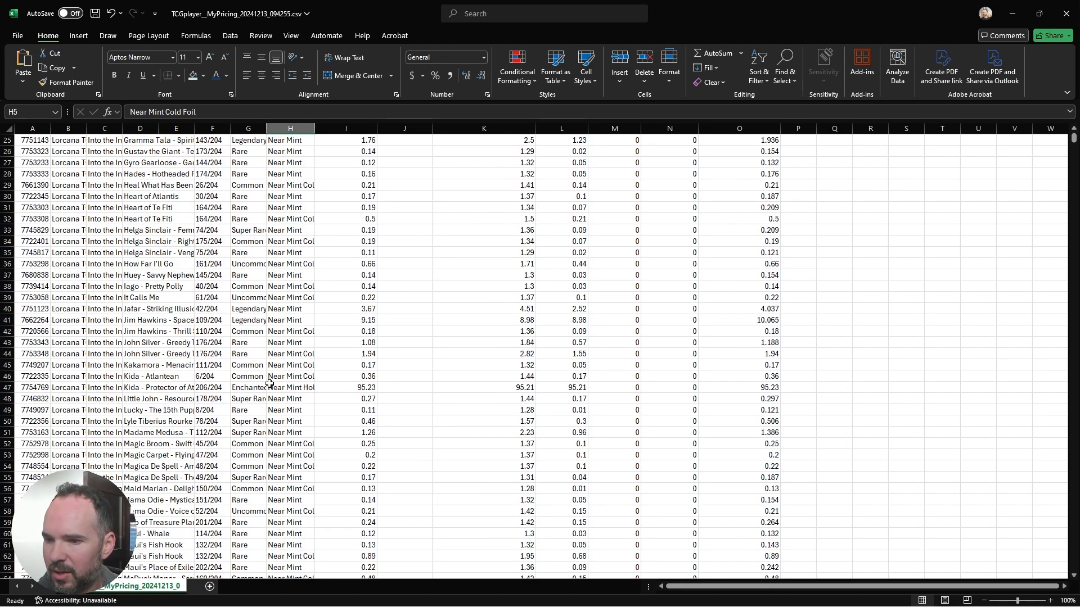
scroll(273, 372, up, 5)
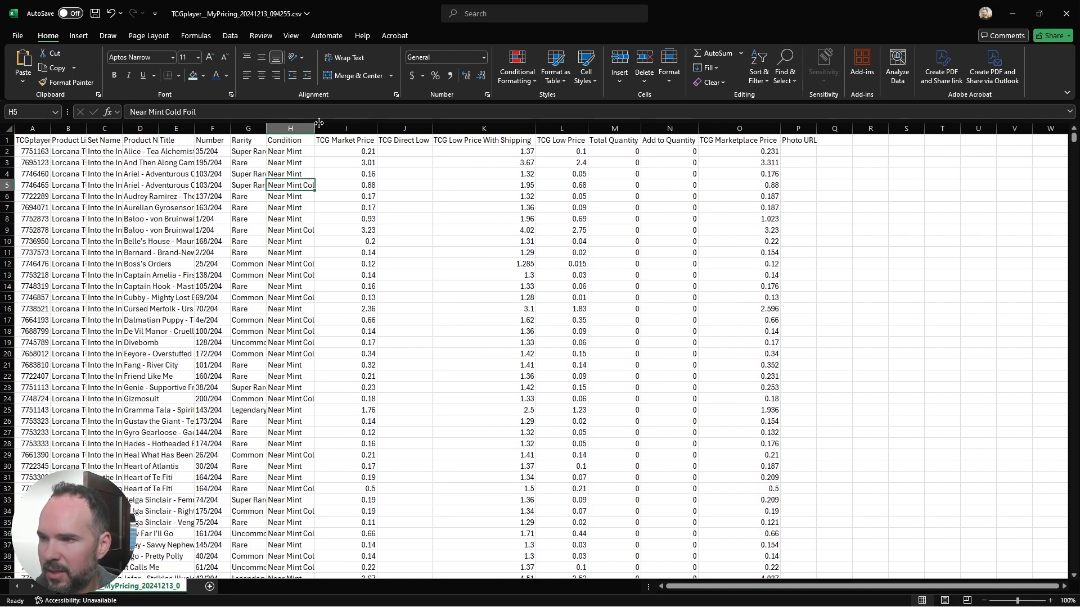
drag(315, 129, 362, 128)
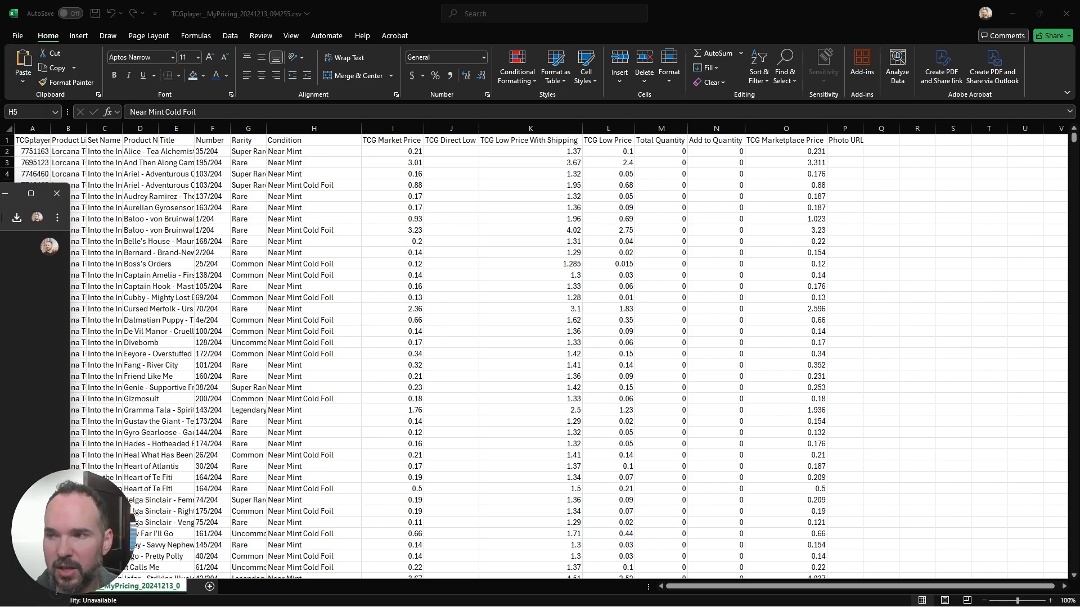
Step: Bring the ChatGPT window over the spreadsheet and start a message reading "Write an excel formula"
drag(0, 193, 455, 100)
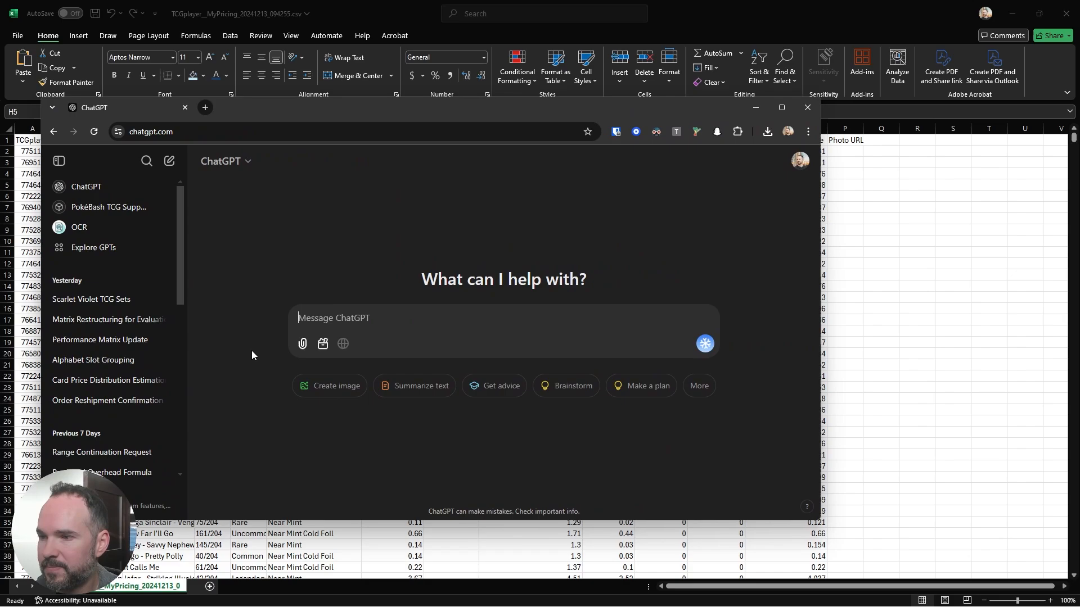
click(409, 321)
text(Write an )
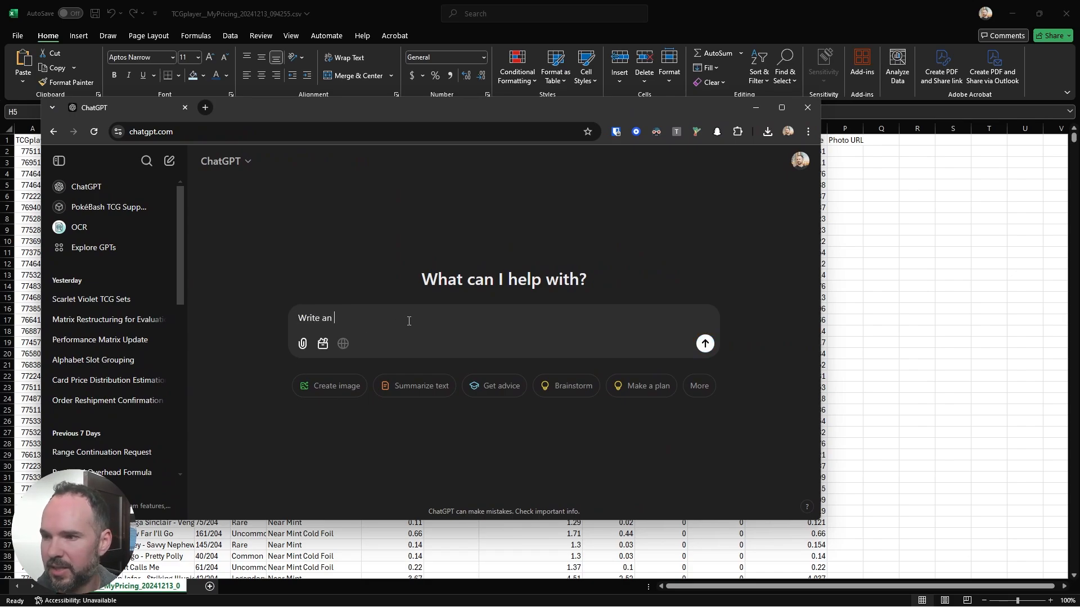
text(excel formula )
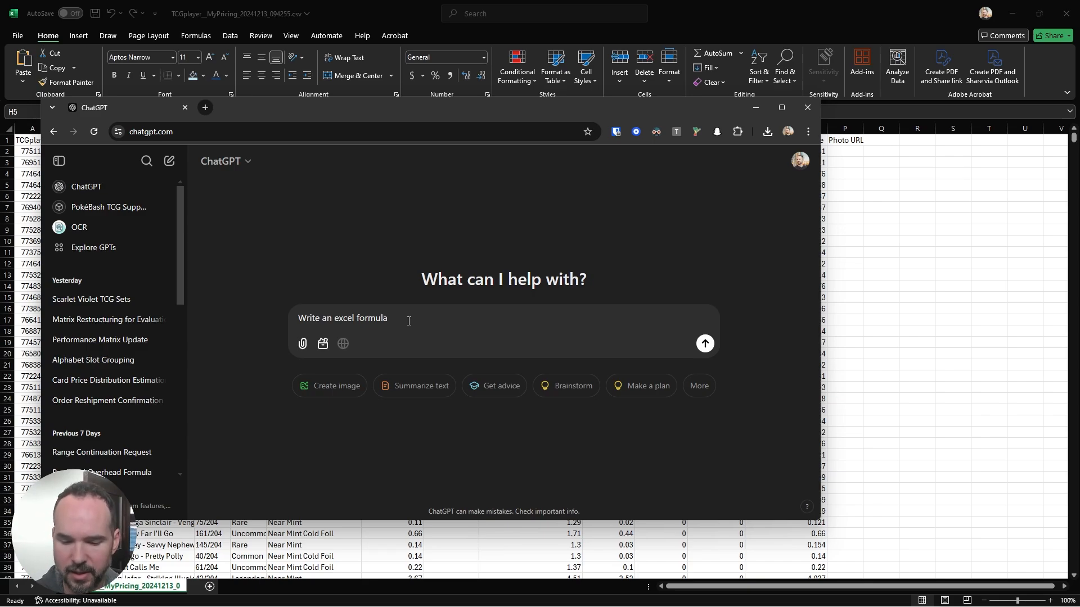
text(that)
key(BackSpace)
key(BackSpace)
key(BackSpace)
key(BackSpace)
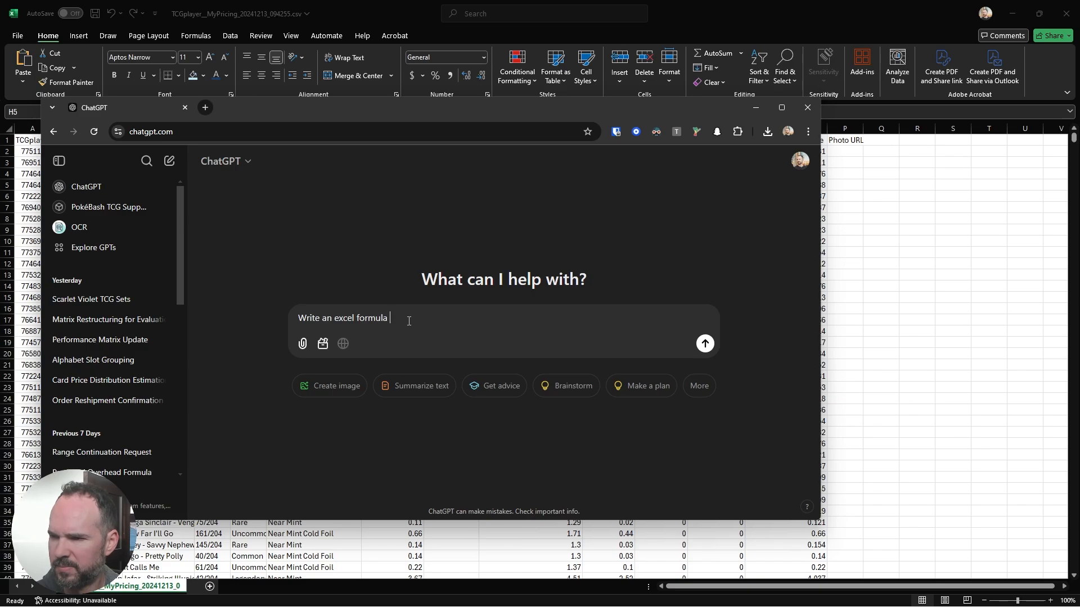
Step: Continue the ChatGPT message with "that if column H", moving the window as needed to check the spreadsheet's column letters
text(that is )
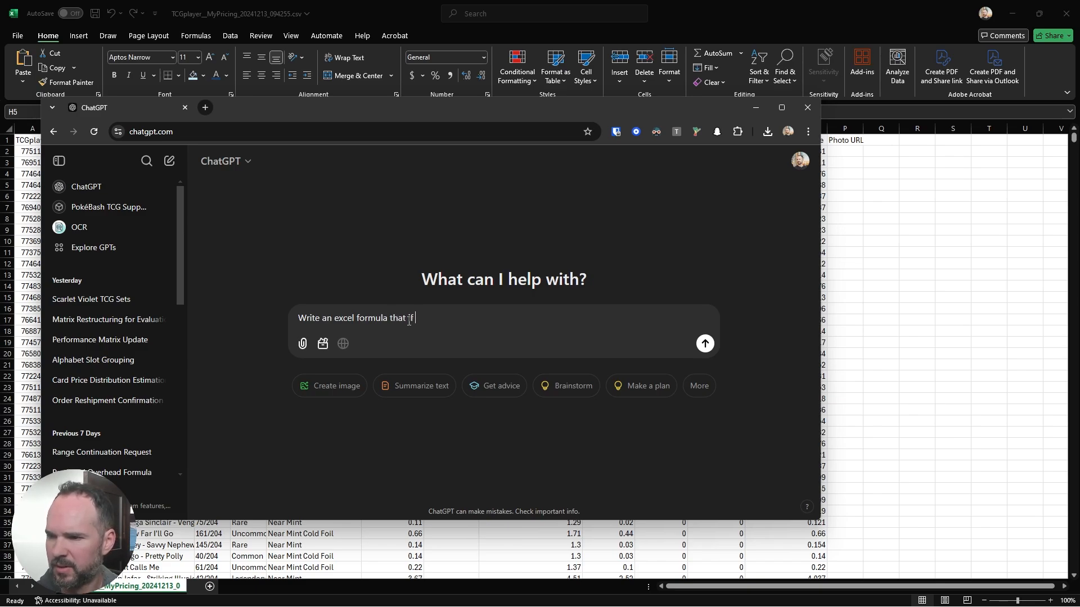
text(the)
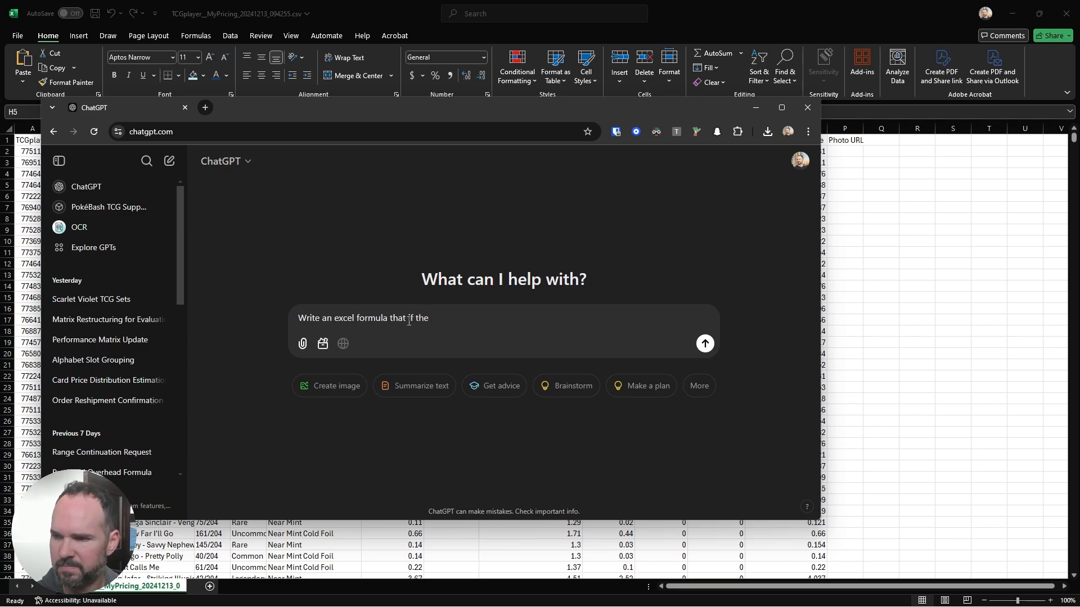
key(BackSpace)
key(BackSpace)
key(BackSpace)
text(column)
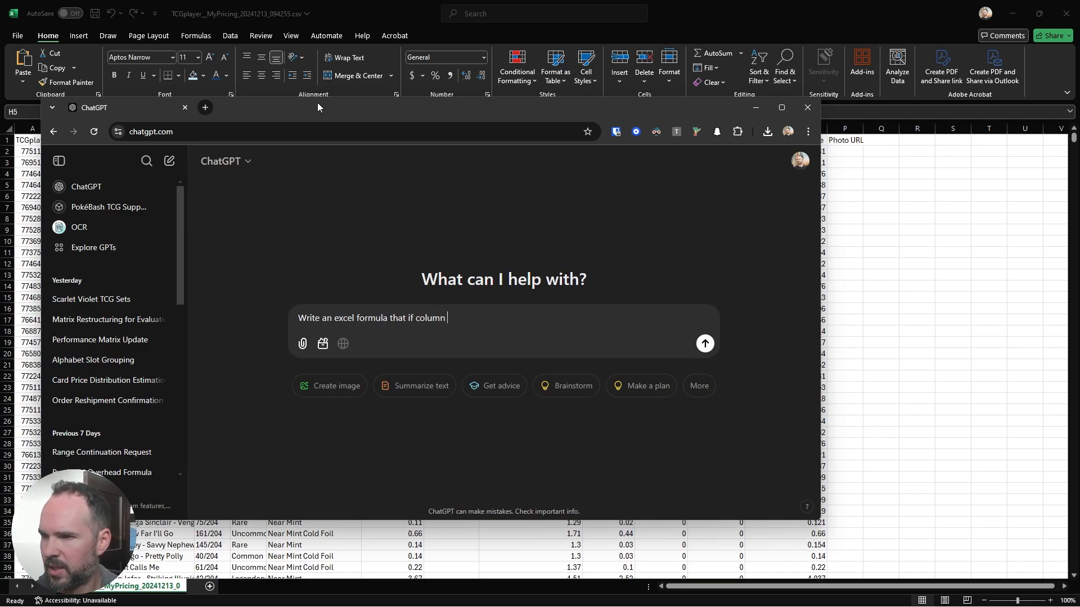
drag(317, 106, 342, 77)
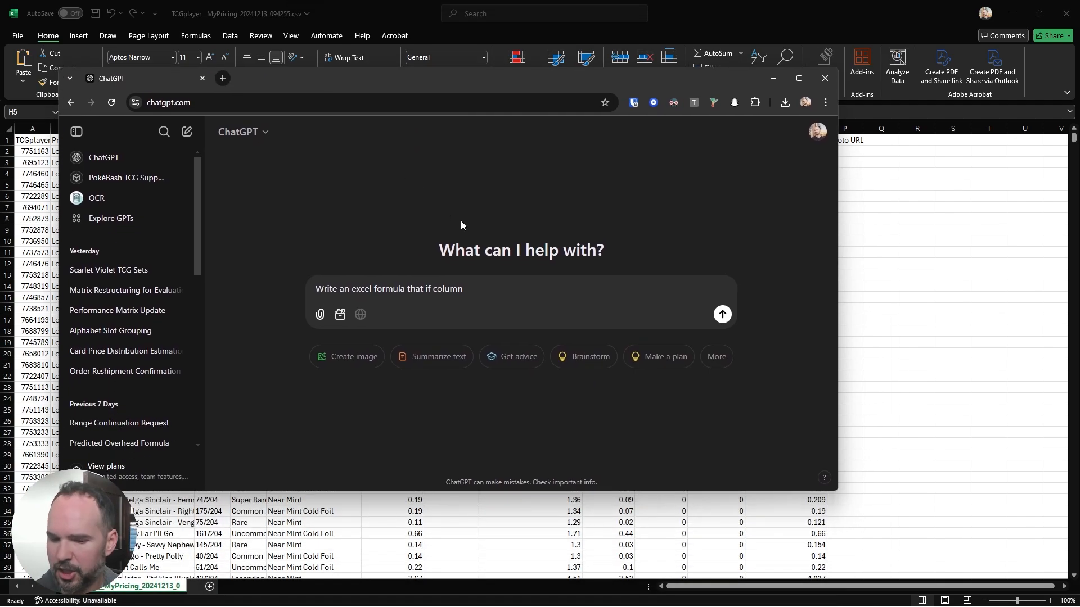
text(H)
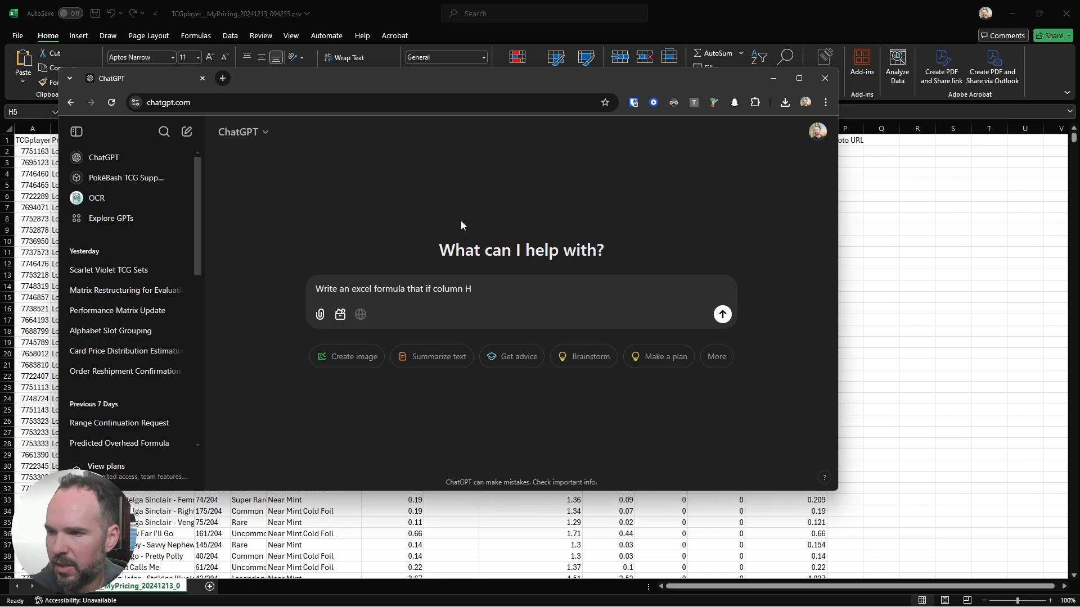
text( is)
Step: Add the condition starts with "Near Mint" to the ChatGPT message
key(BackSpace)
key(BackSpace)
key(BackSpace)
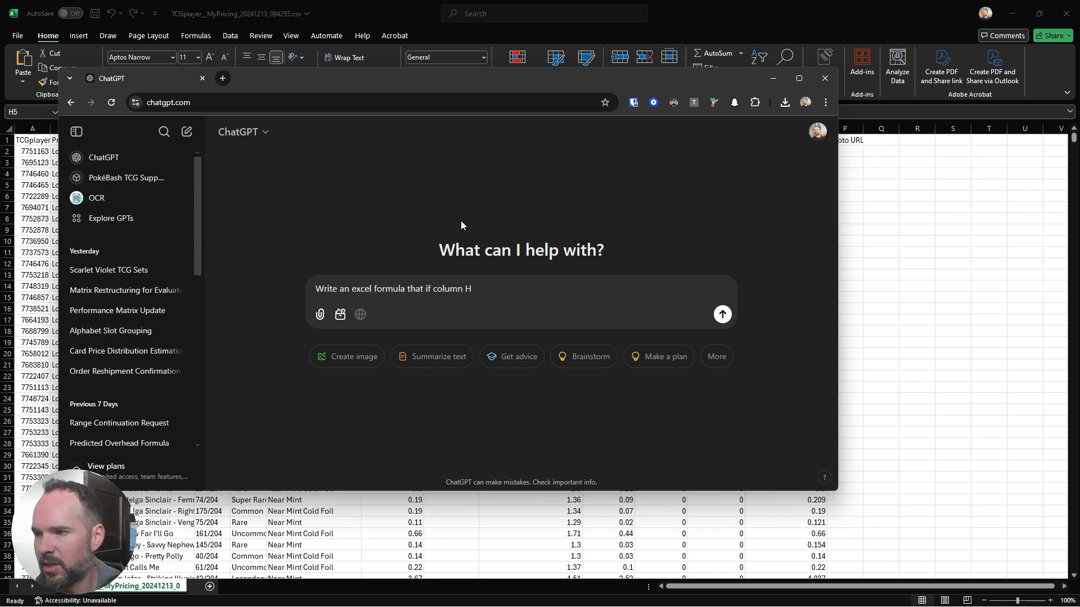
text(starte)
key(BackSpace)
text(s with )
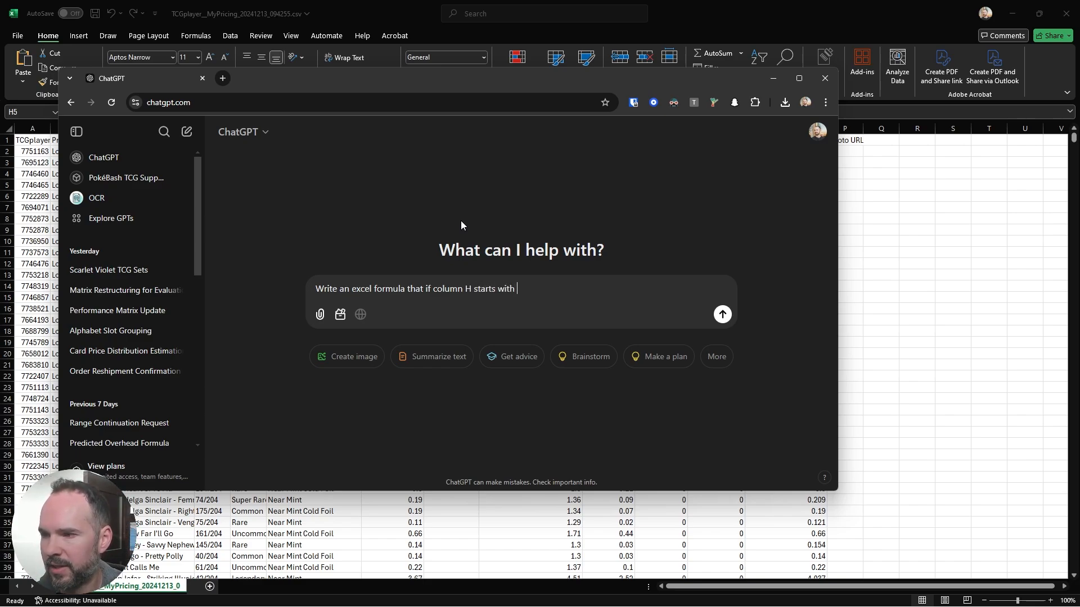
text("Near Mint")
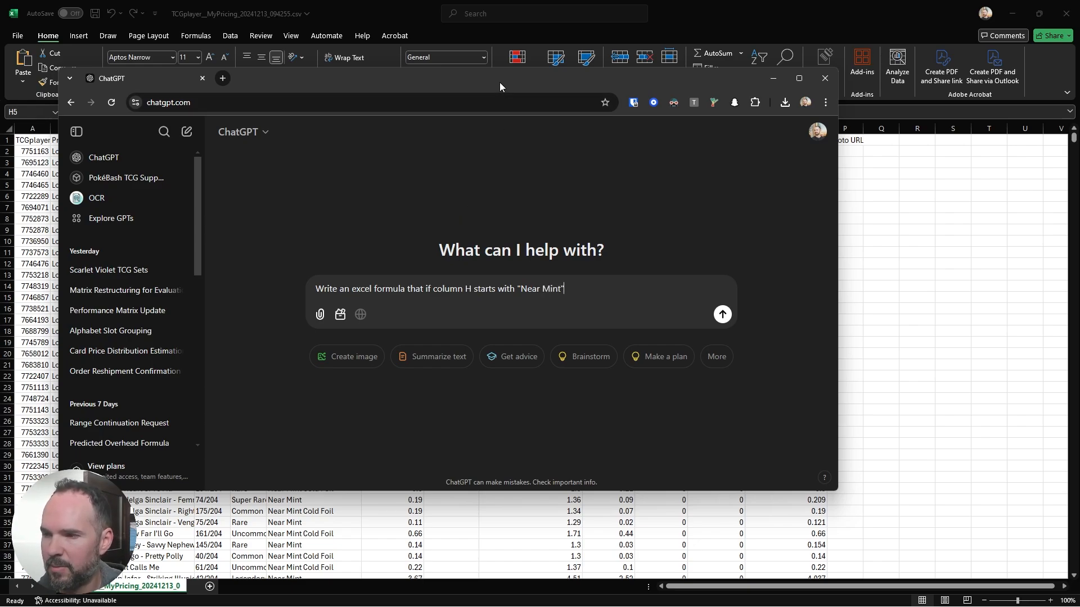
Step: Check the Condition entries and the TCG Market Price column in the spreadsheet, and extend the ChatGPT message with "use column I"
drag(499, 83, 453, 0)
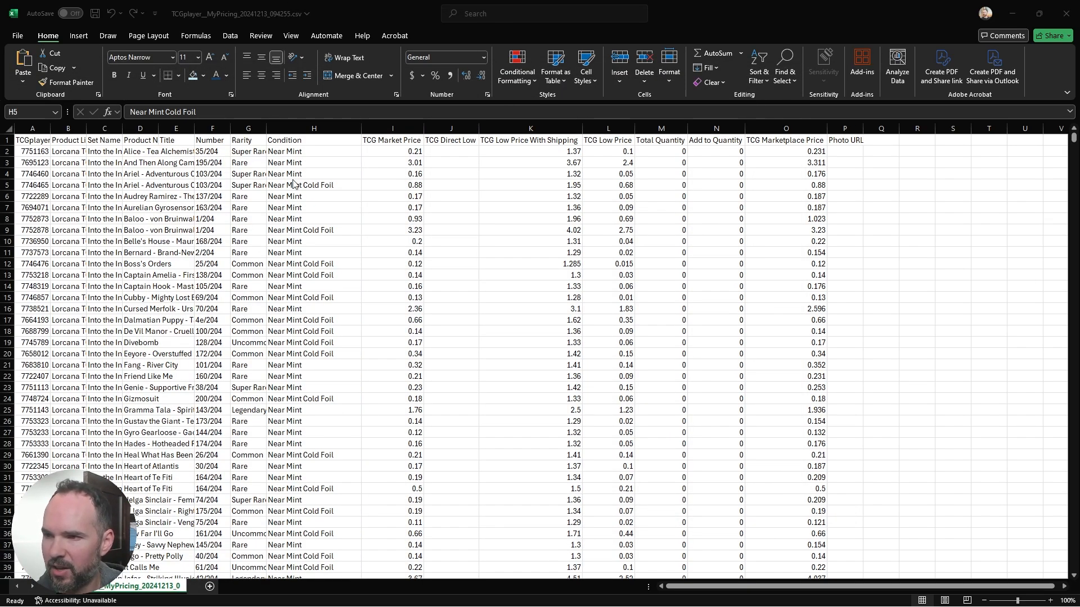
scroll(303, 411, down, 7)
scroll(315, 478, down, 10)
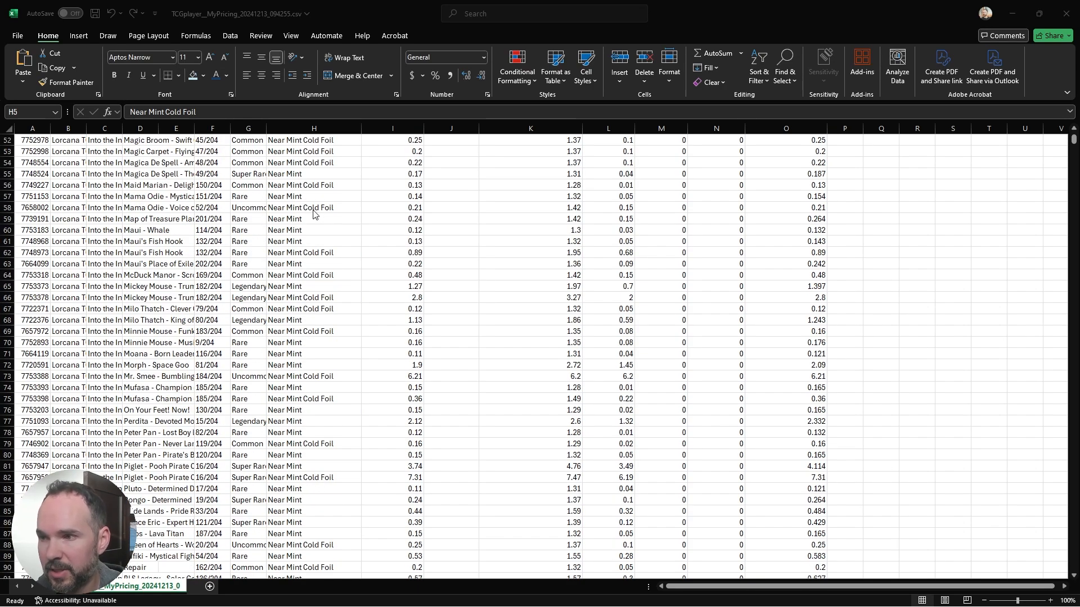
drag(1, 55, 653, 59)
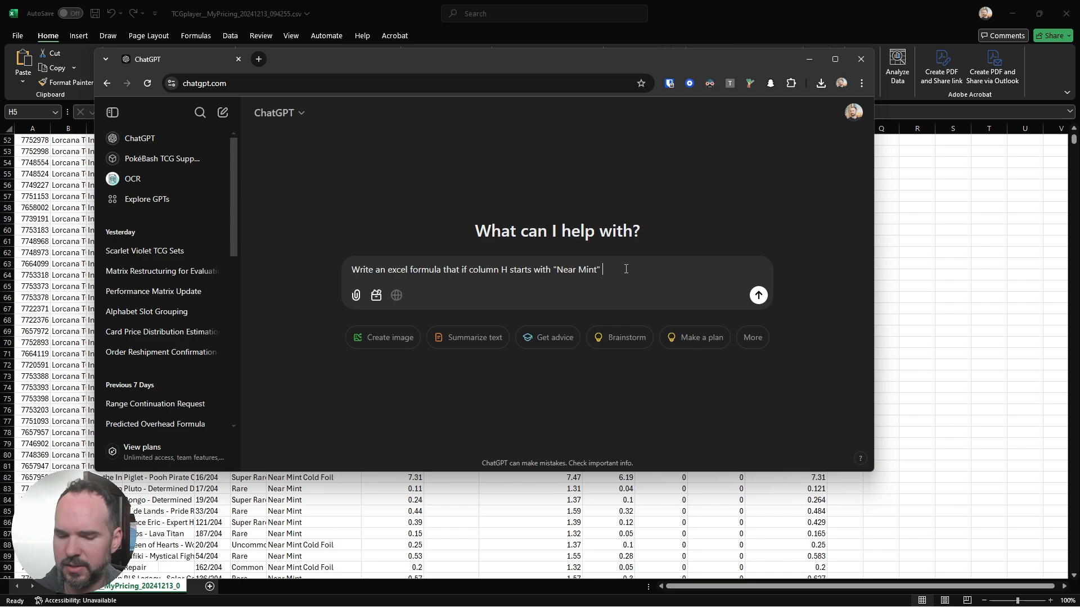
text(use )
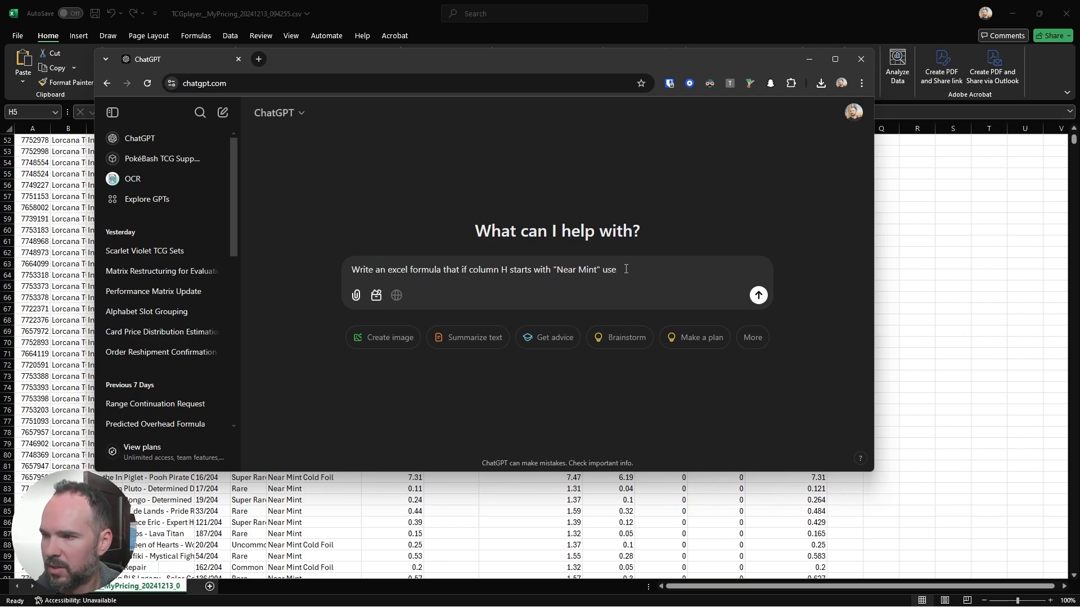
text(column)
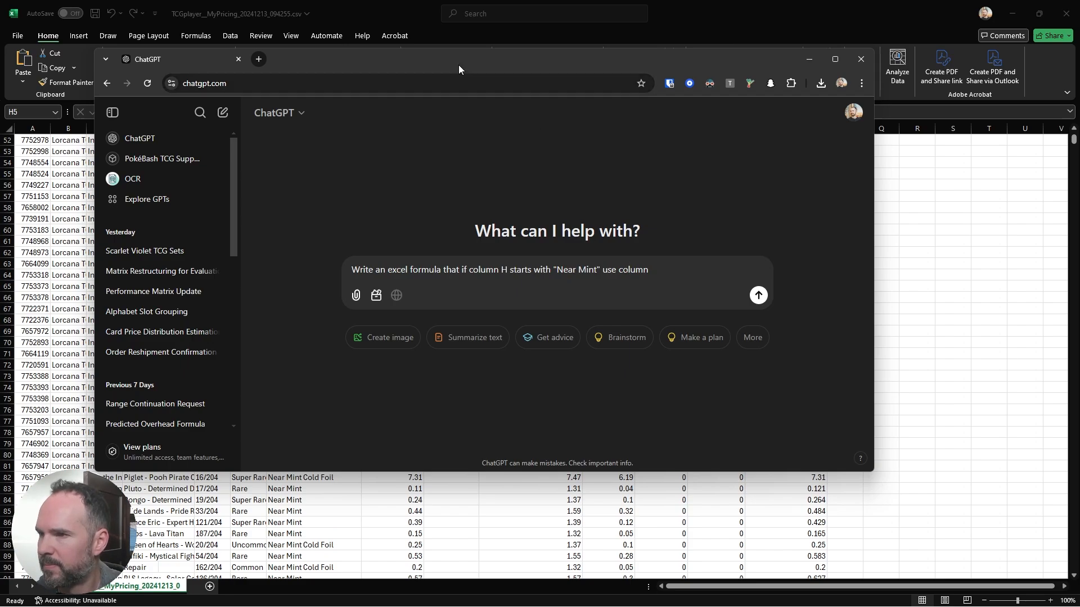
key(alt+Tab)
scroll(613, 283, up, 10)
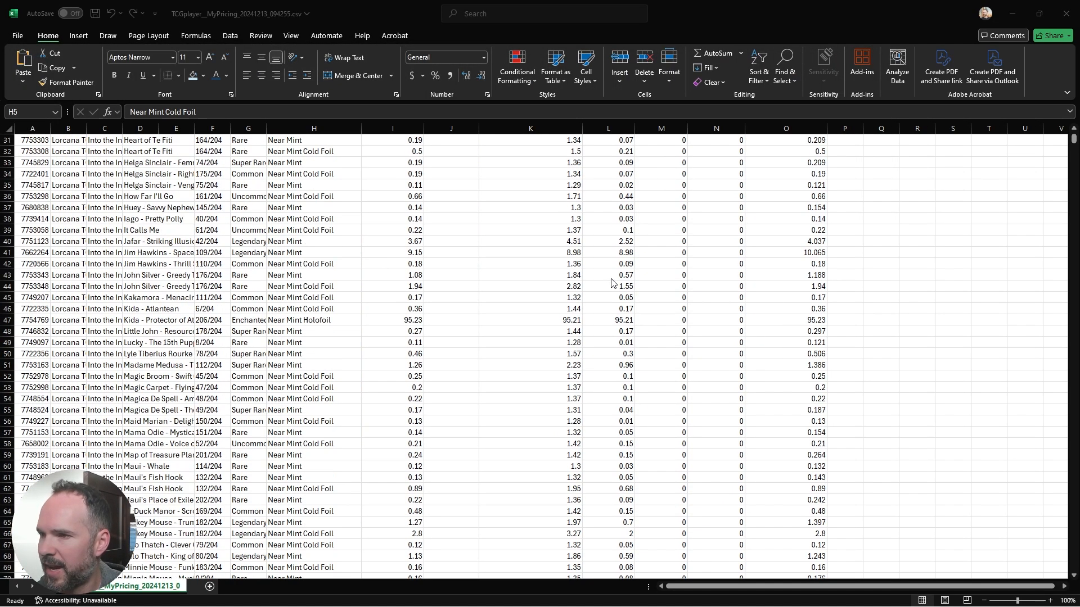
scroll(613, 283, up, 7)
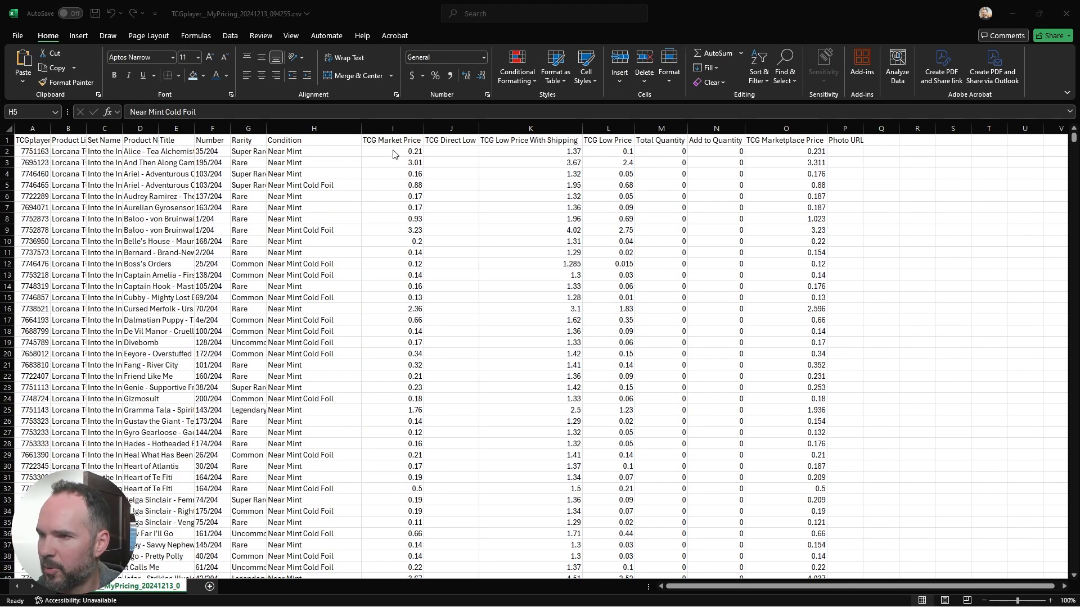
key(alt+Tab)
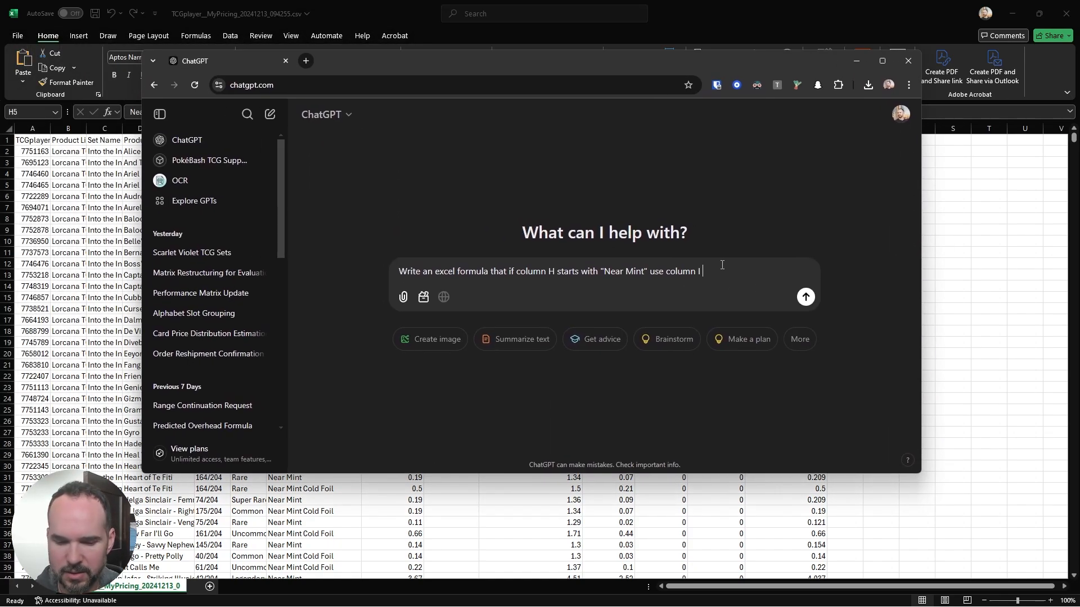
text(times)
key(BackSpace)
key(BackSpace)
key(BackSpace)
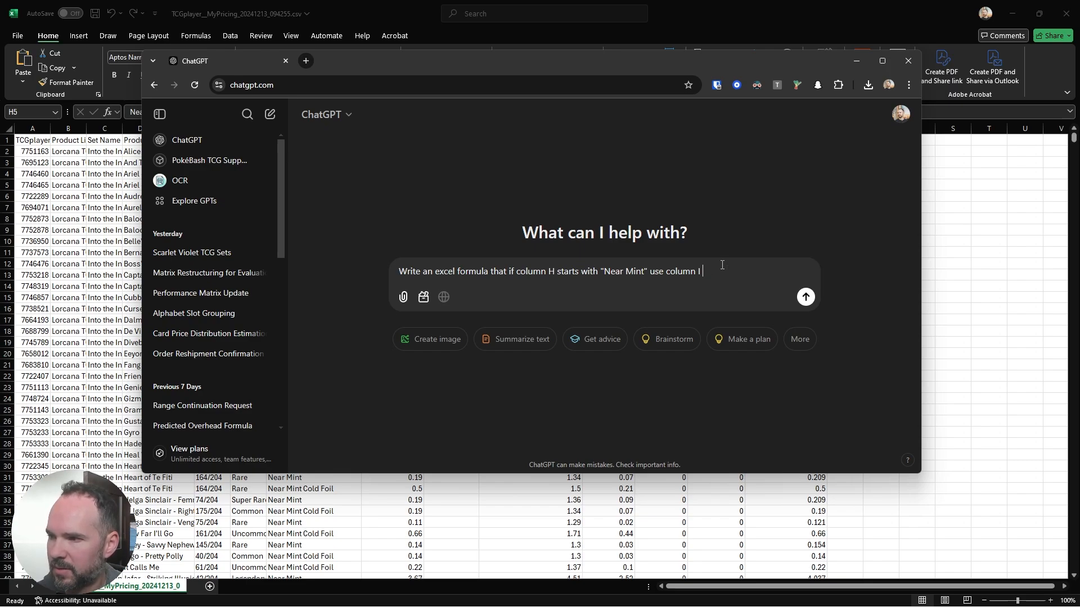
text(time)
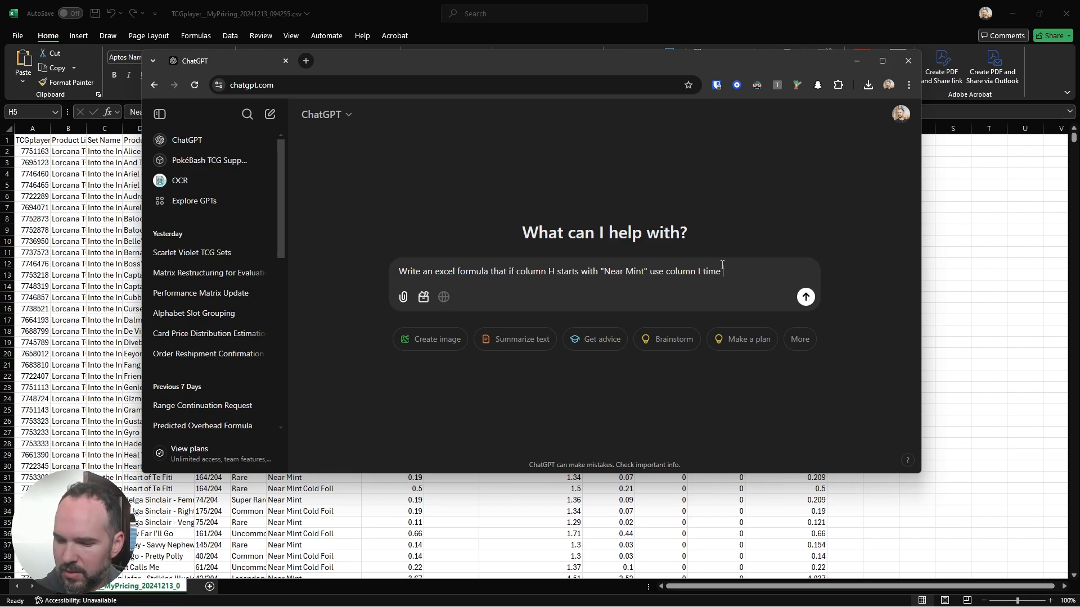
text(s 1.1)
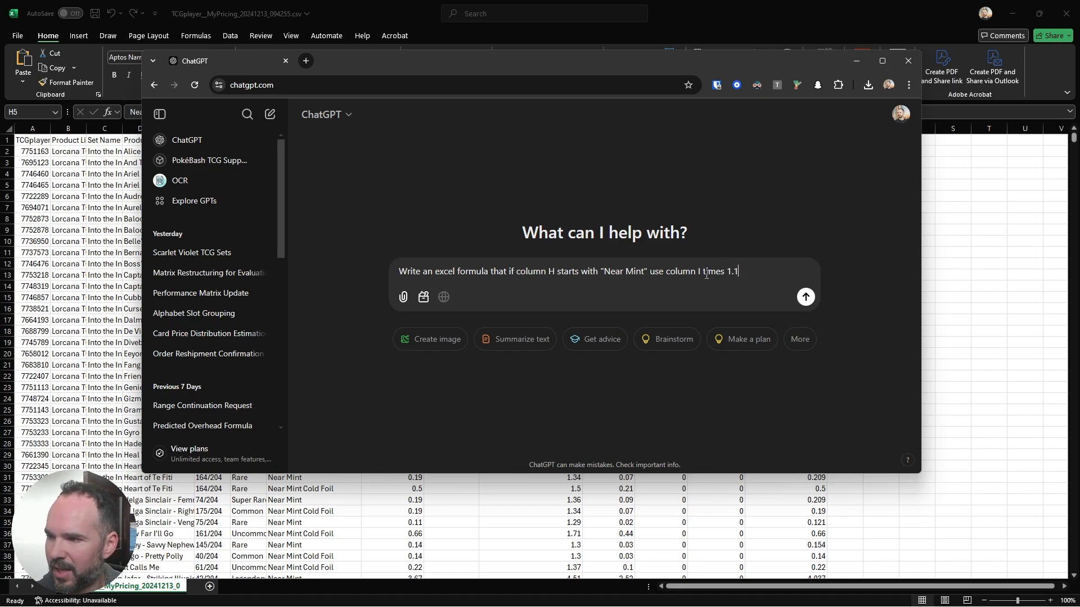
drag(703, 272, 735, 271)
key(BackSpace)
Step: Finish the ChatGPT message with "plus 10% otherwise use column I" and send it
text(plus )
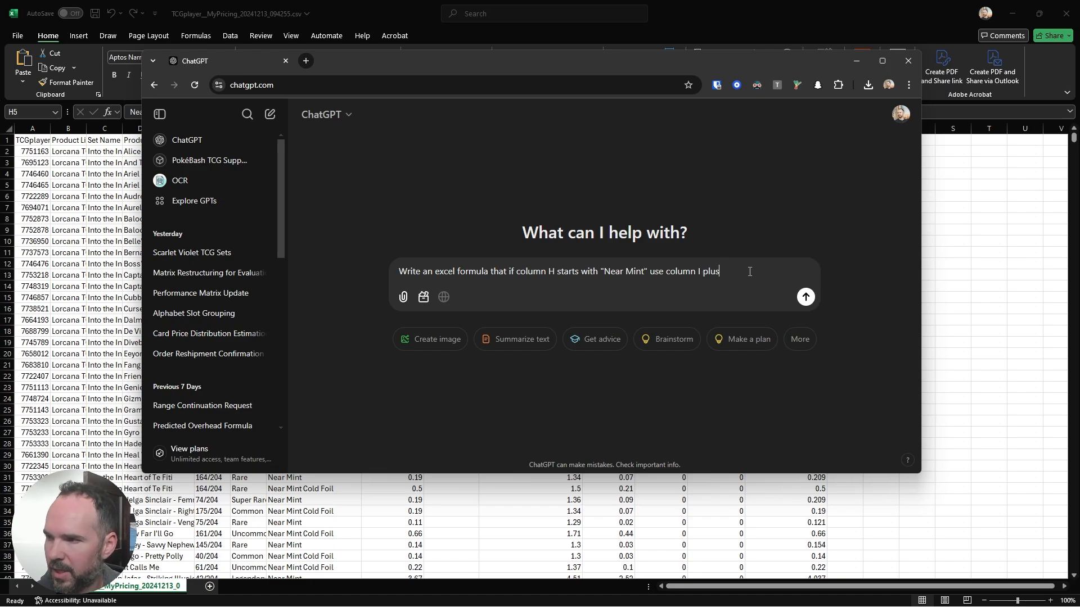
text(10% of)
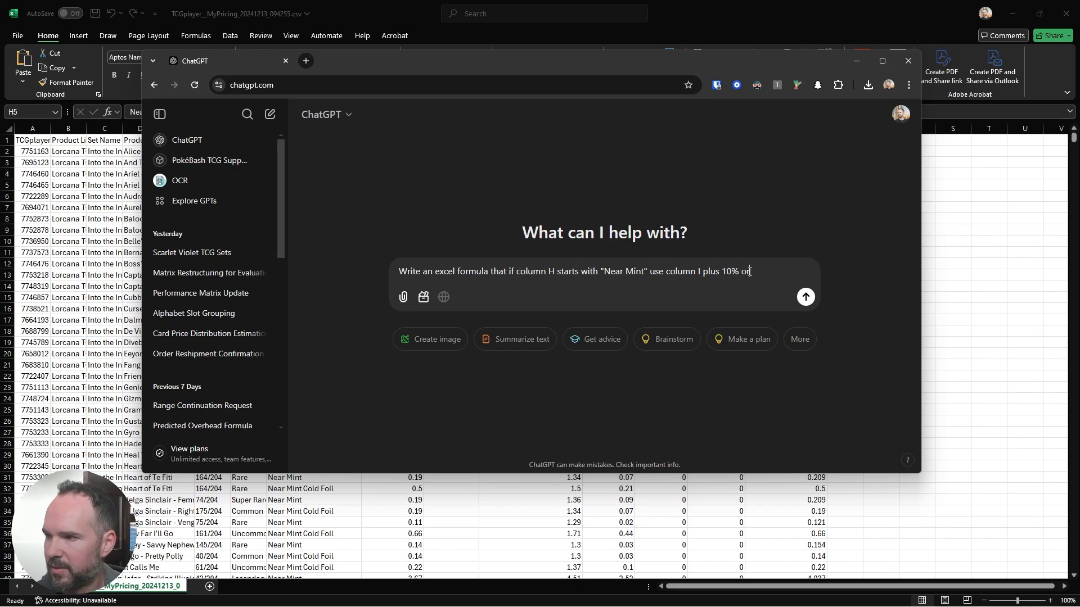
key(BackSpace)
text(therwise u)
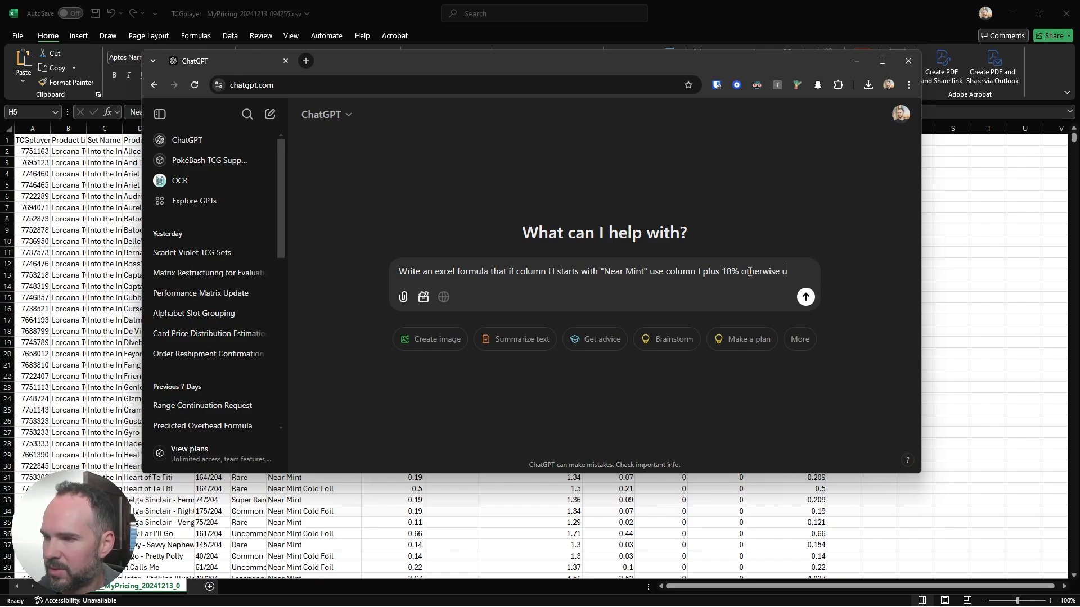
text(se column I)
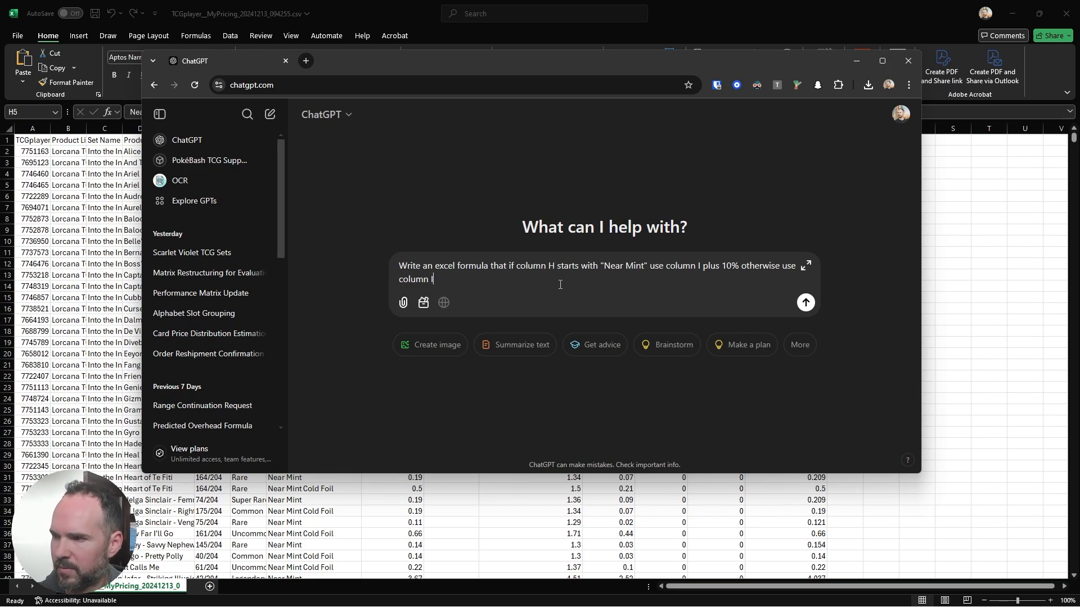
click(805, 303)
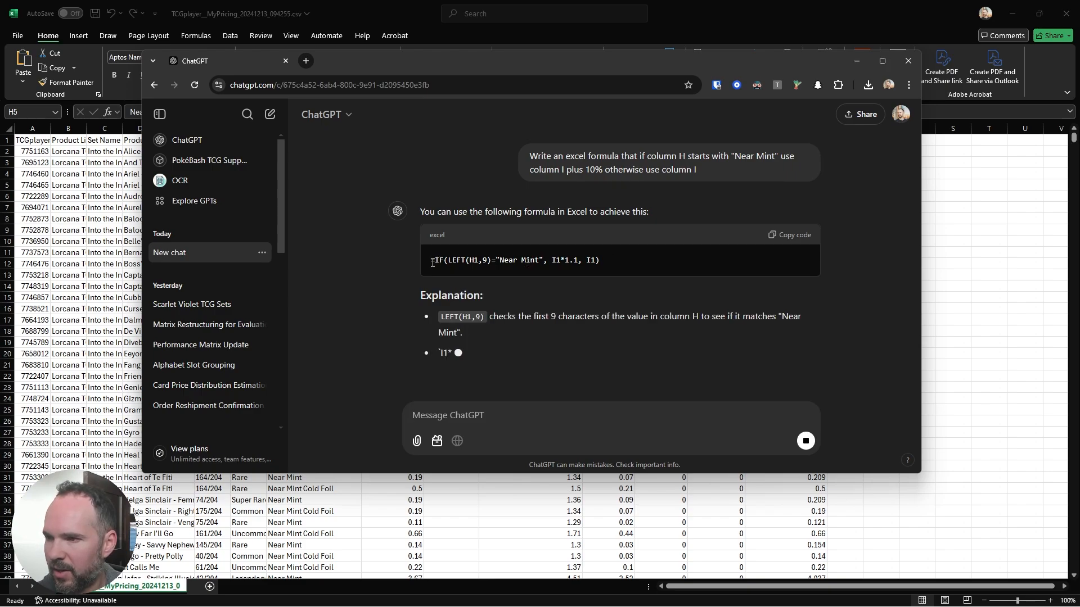
Step: Review and copy the suggested formula =IF(LEFT(H1,9)="Near Mint", I1*1.1, I1) from the ChatGPT answer
drag(430, 260, 417, 241)
click(464, 246)
click(502, 246)
click(597, 242)
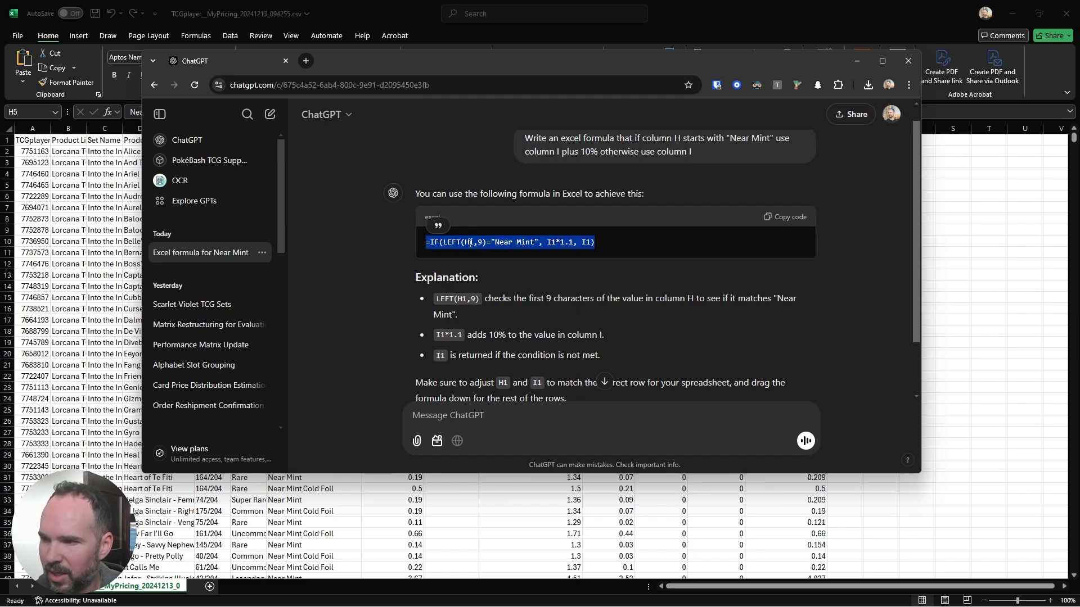
click(527, 242)
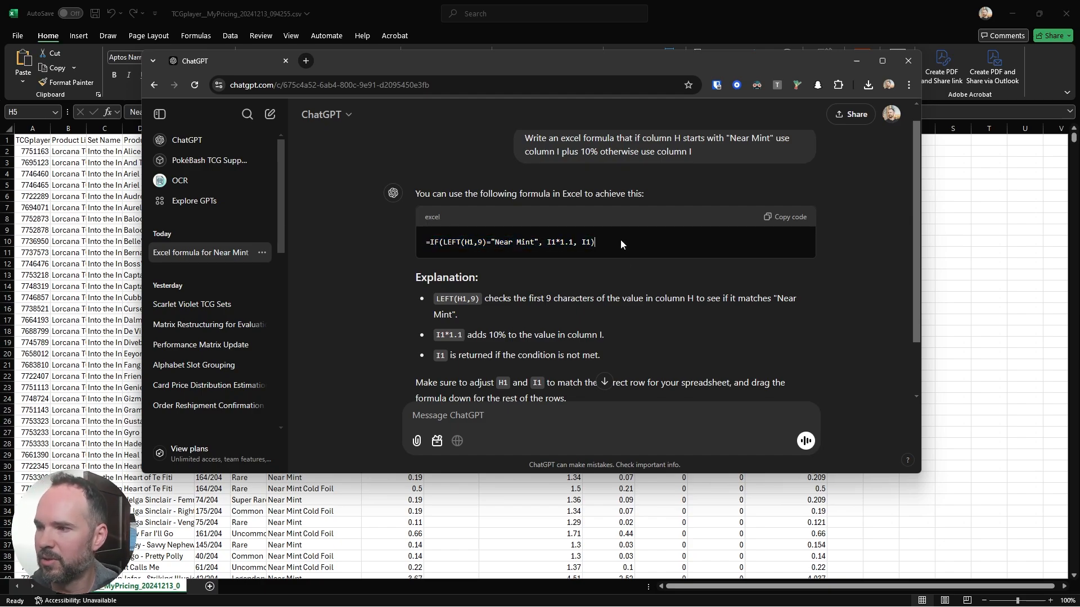
drag(624, 247, 427, 248)
key(ctrl+c)
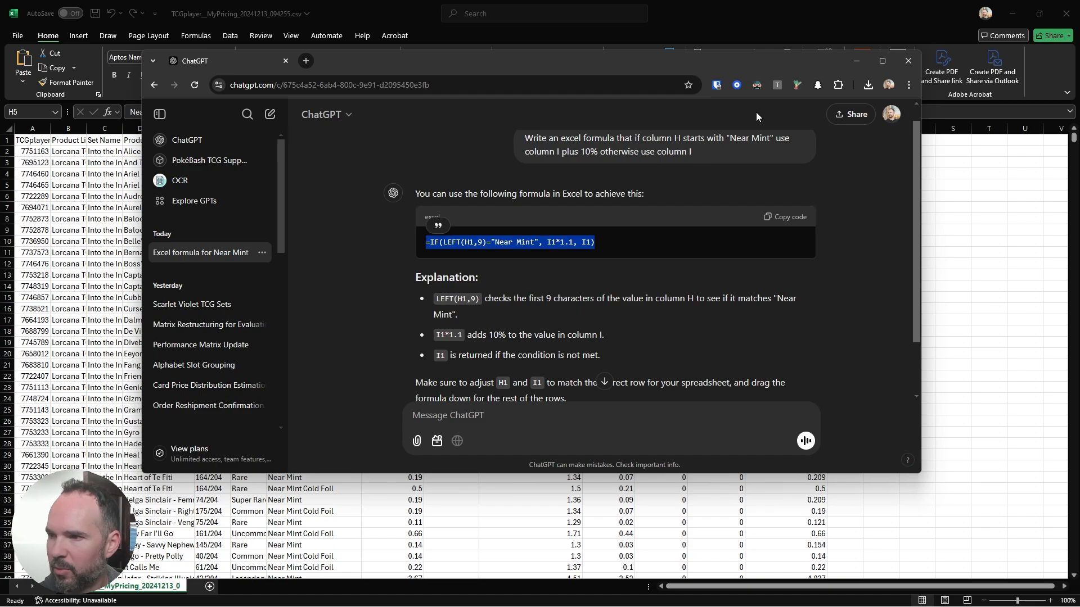
Step: Return to the Excel sheet and replace the O2 formula with the copied =IF(LEFT(H1,9)="Near Mint", I1*1.1, I1)
click(858, 62)
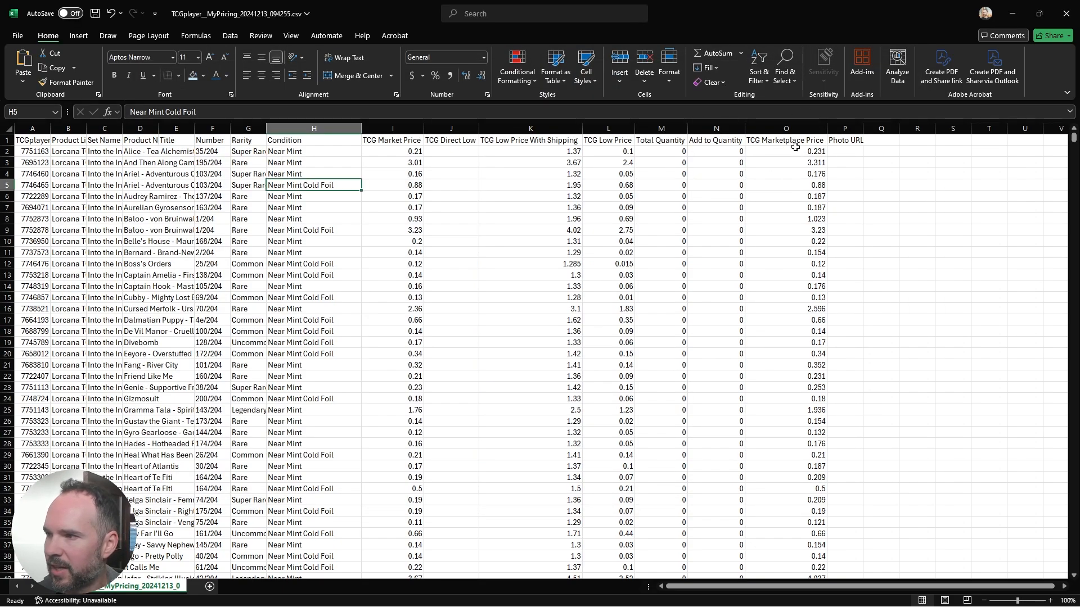
click(786, 151)
drag(271, 113, 110, 126)
key(ctrl+v)
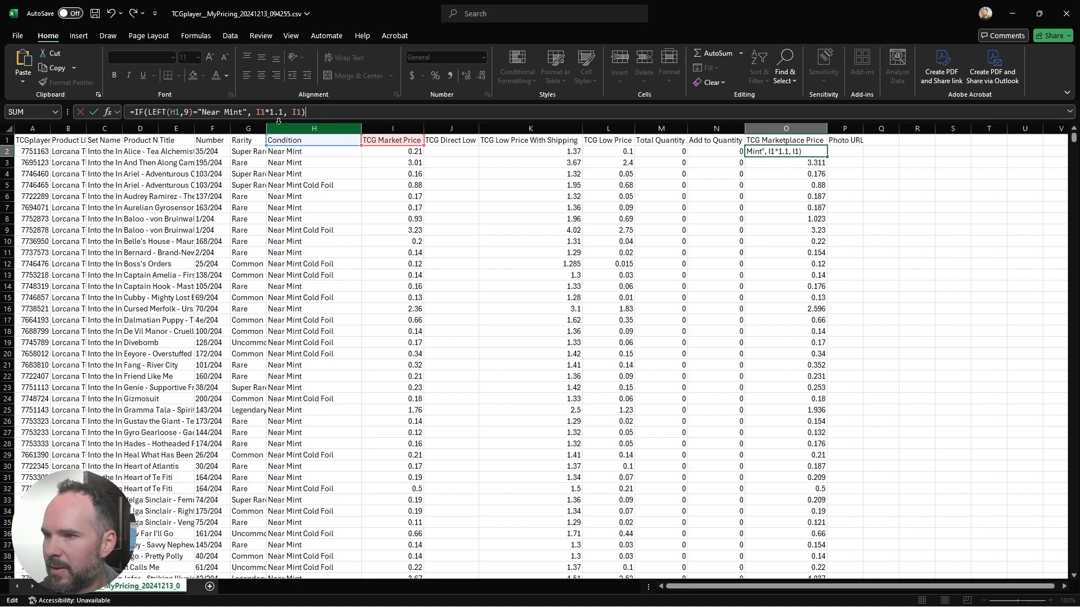
Step: Change the O2 formula to =IF(LEFT(H2,9)="Near Mint", I2*1.1, I2) and fill it down the TCG Marketplace Price column
click(176, 112)
key(BackSpace)
text(2)
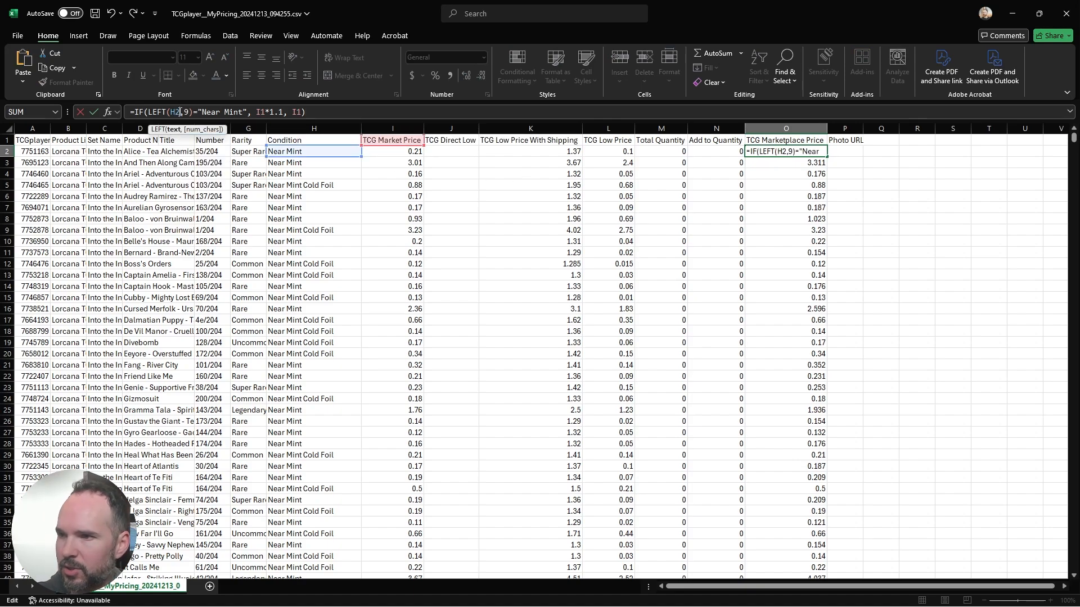
click(265, 112)
key(BackSpace)
text(2)
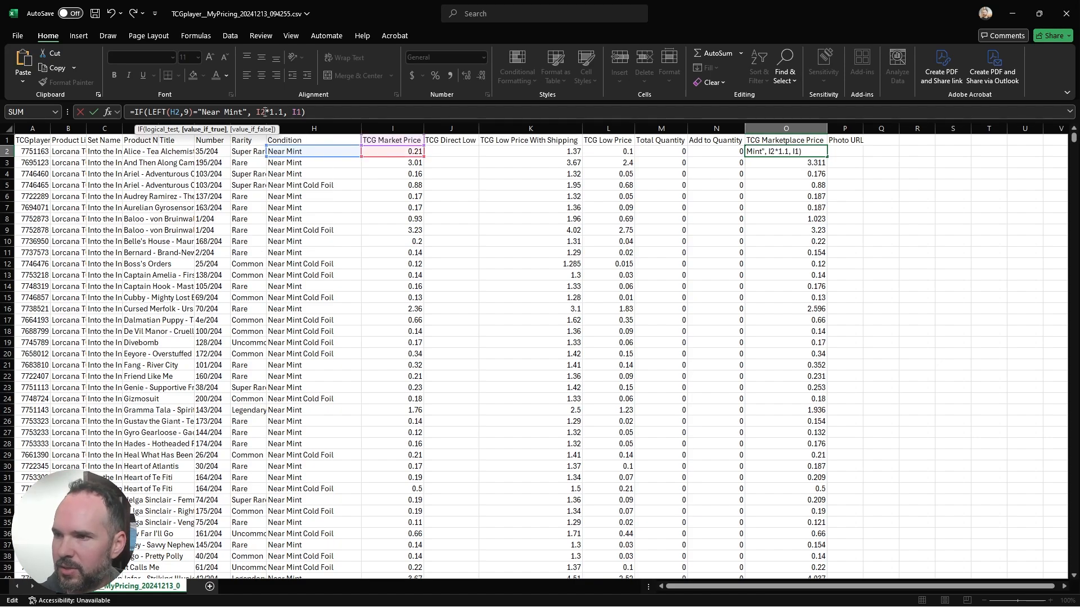
click(298, 112)
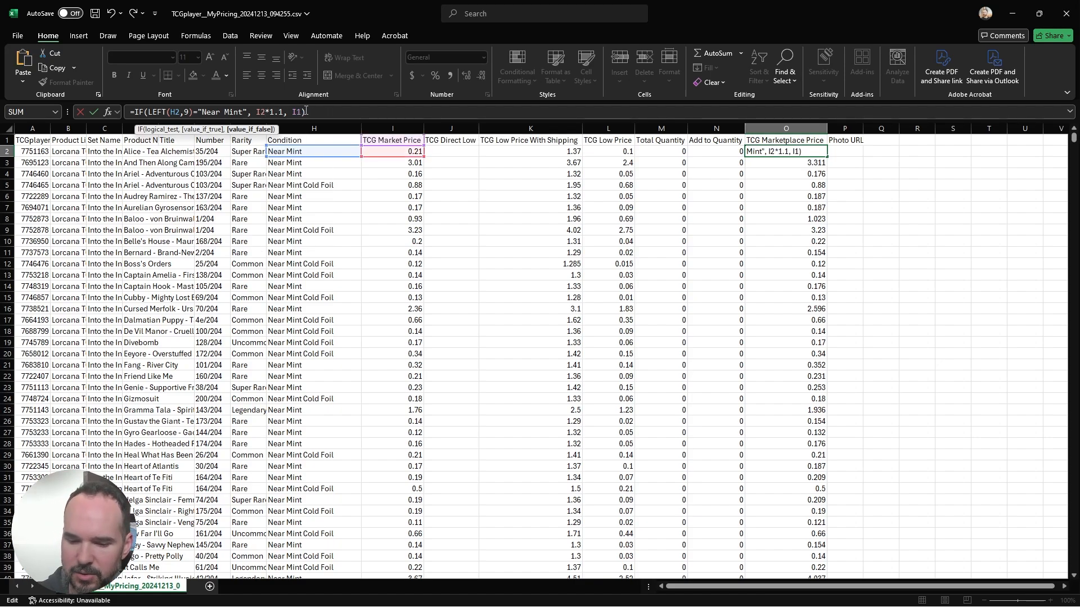
key(BackSpace)
text(2)
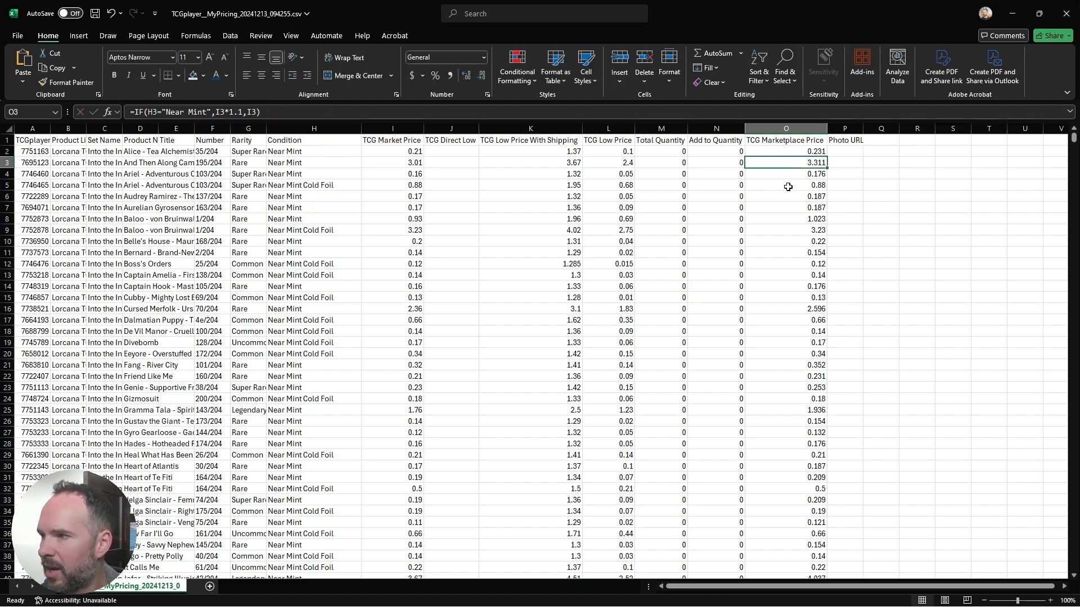
click(810, 151)
double_click(827, 157)
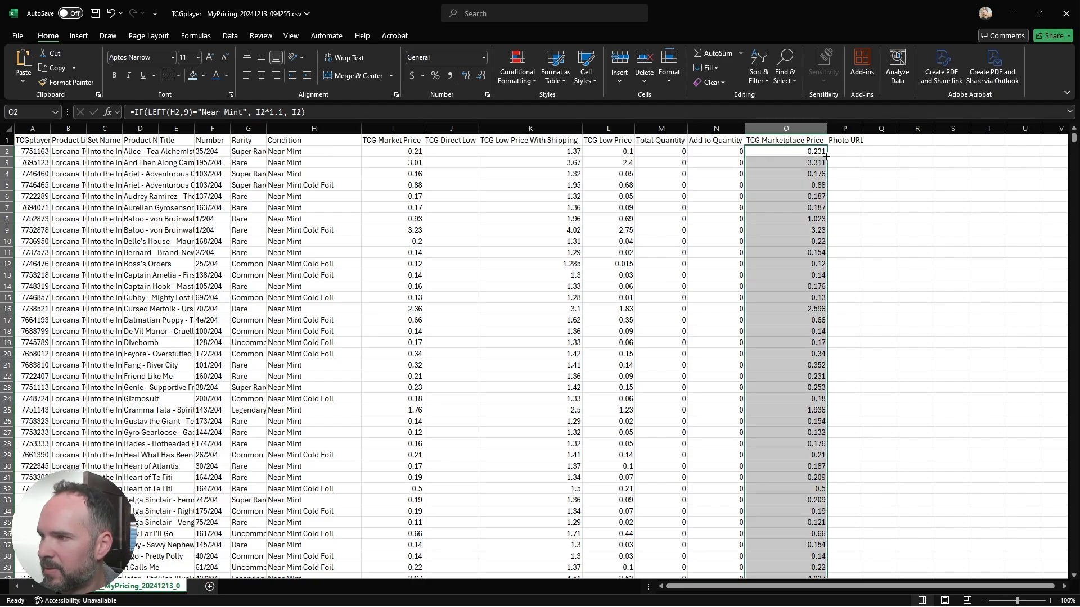
Step: Compare the condition, market price and marketplace price of the Lightly Played Foil card Storm Crow in row 334
scroll(799, 286, down, 20)
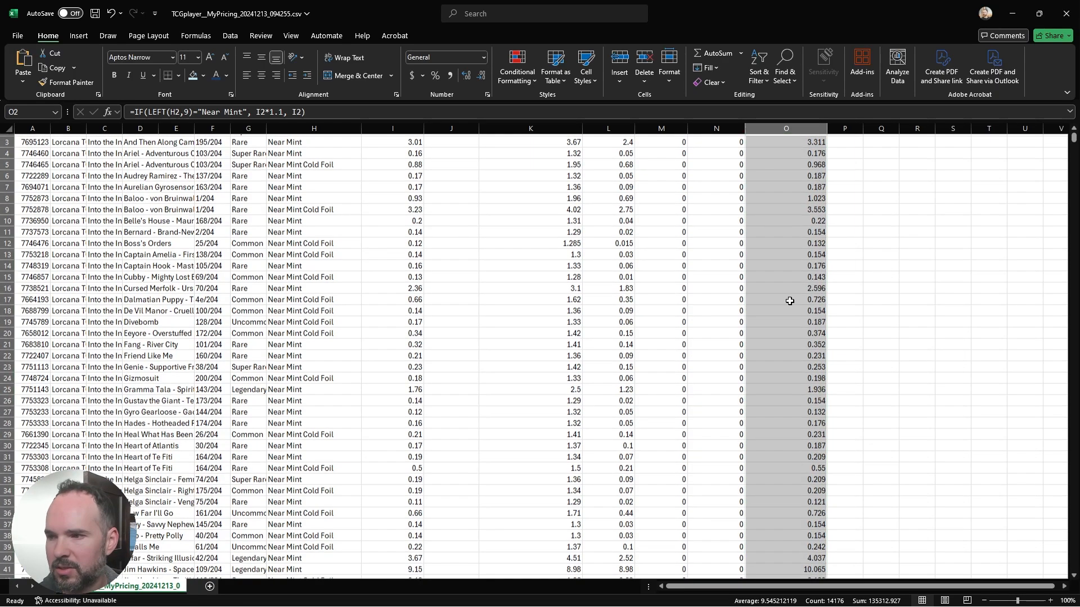
scroll(778, 322, down, 20)
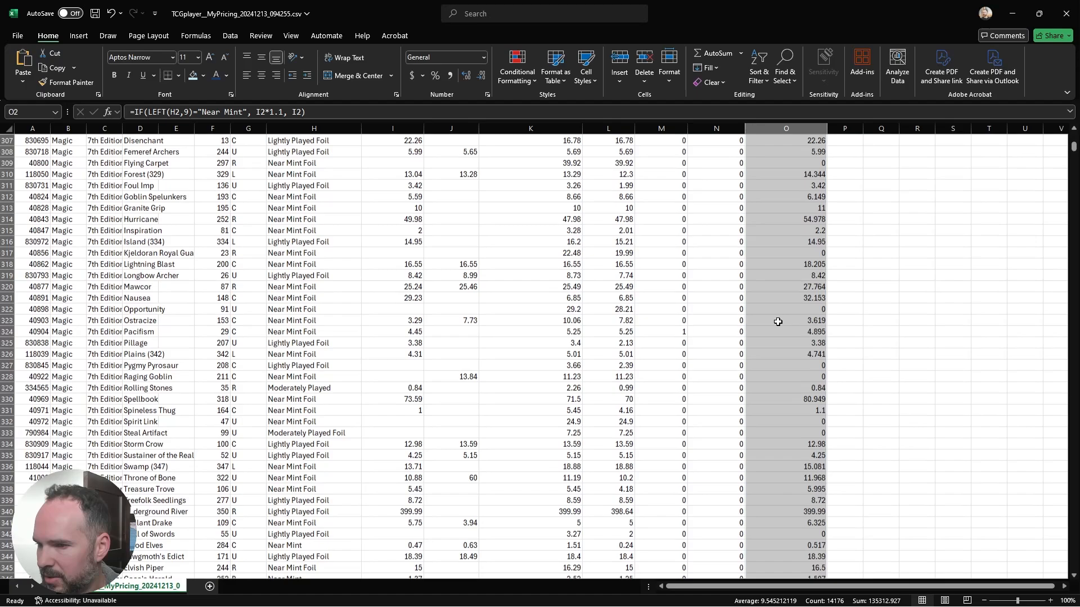
click(311, 431)
scroll(328, 430, down, 2)
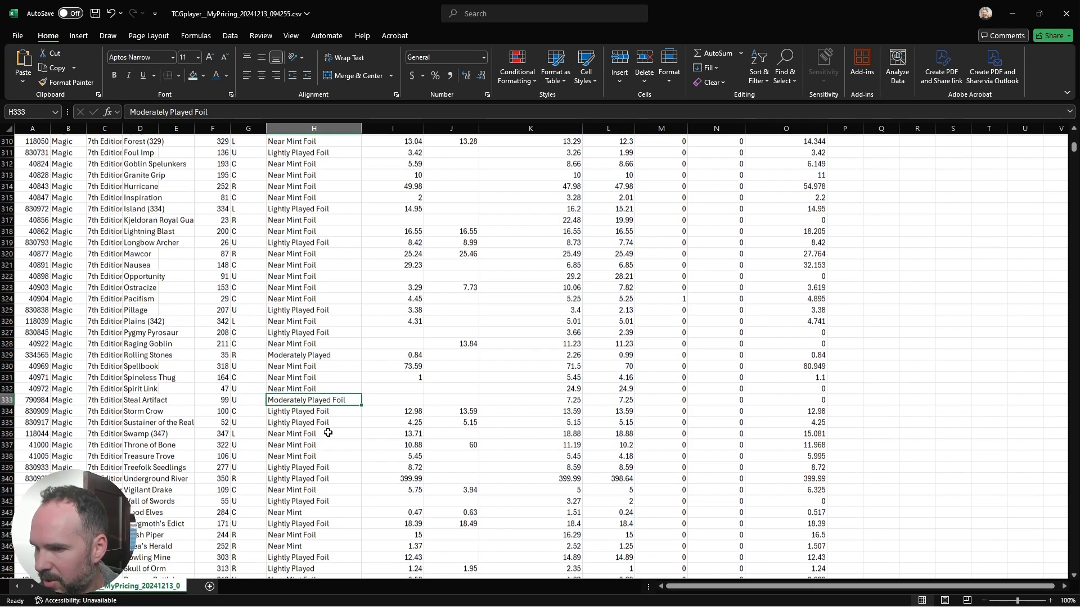
click(395, 376)
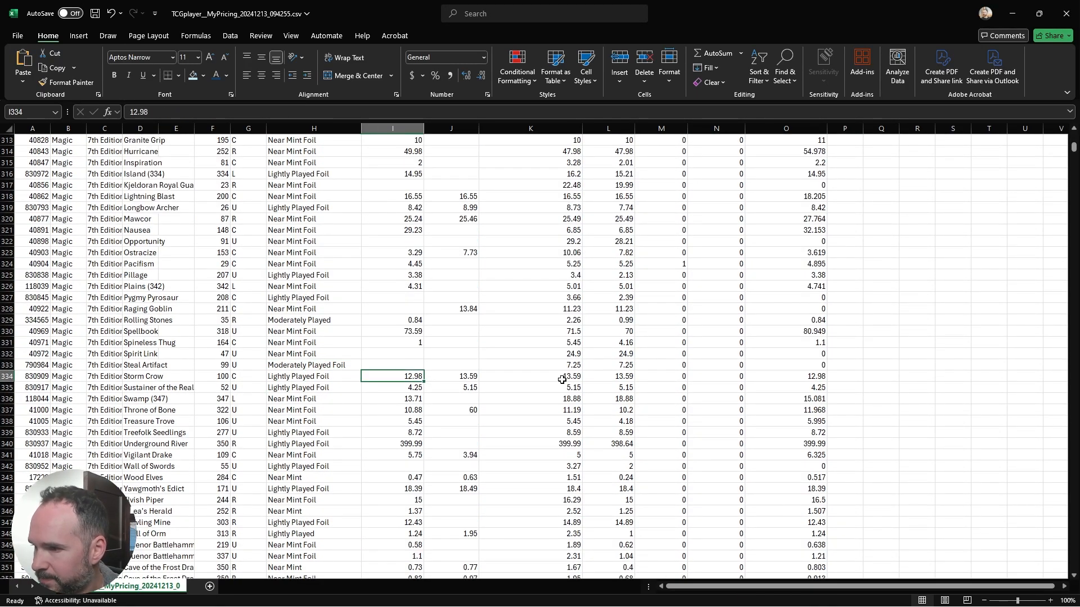
click(326, 377)
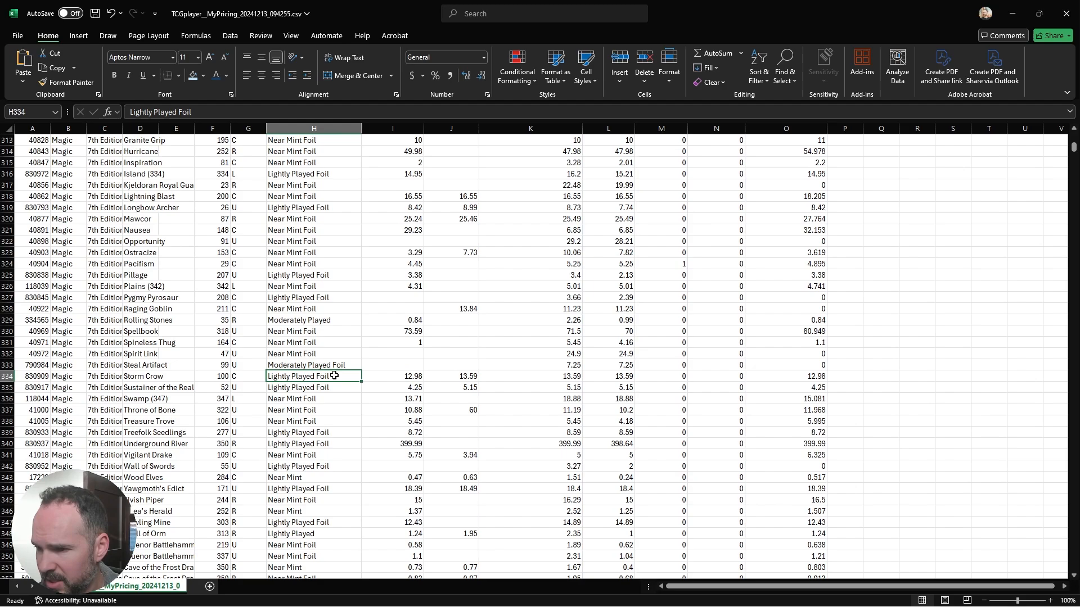
click(377, 376)
click(816, 375)
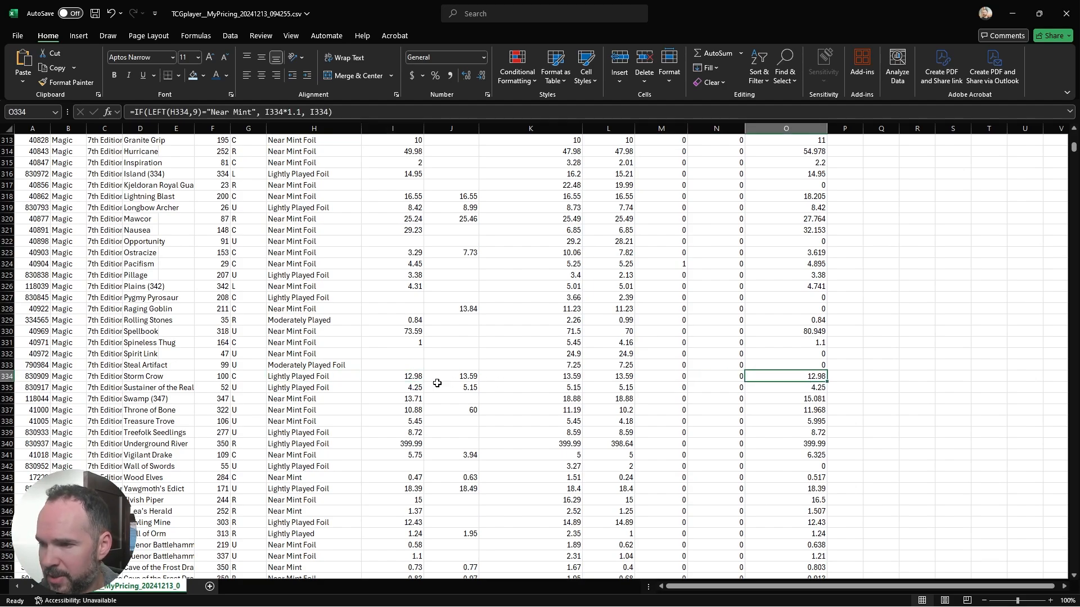
click(416, 378)
click(797, 377)
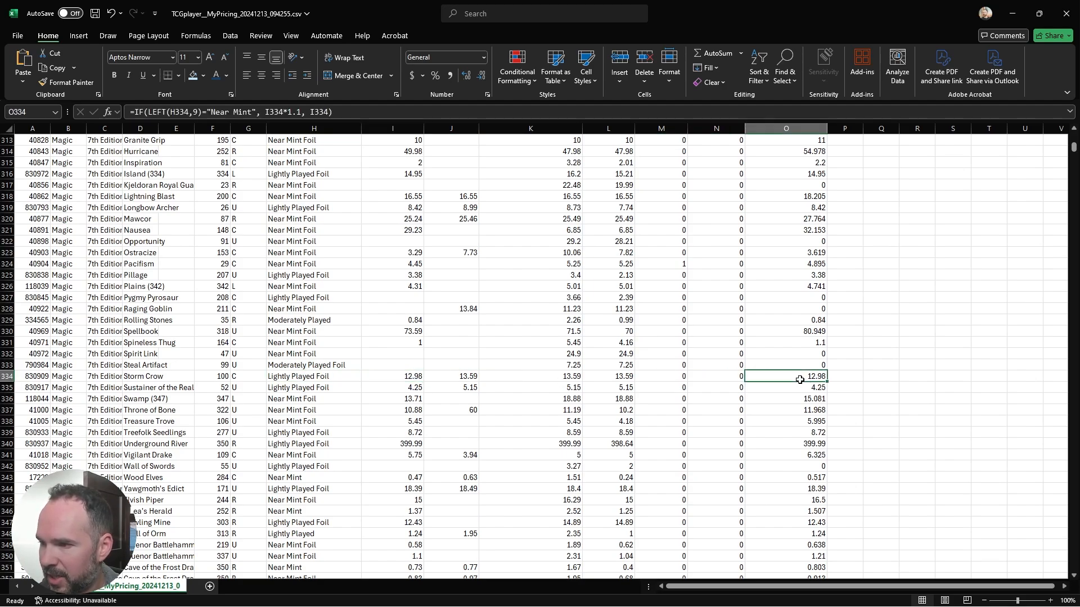
Step: Compare the market and marketplace prices of the Near Mint Foil card in row 336, and return to cell O2
drag(409, 398, 804, 399)
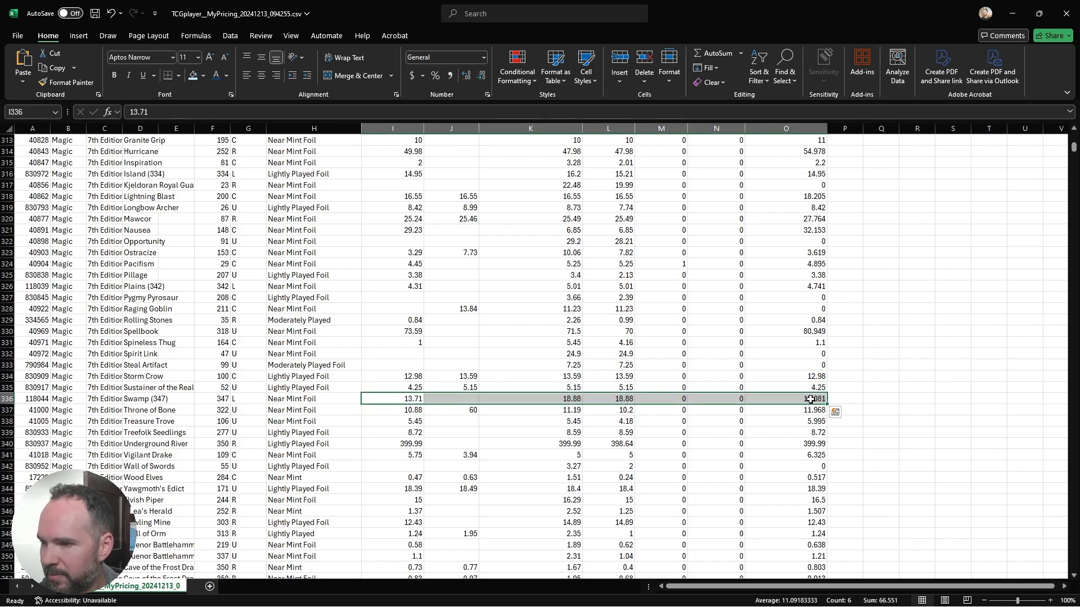
click(810, 400)
scroll(812, 400, up, 20)
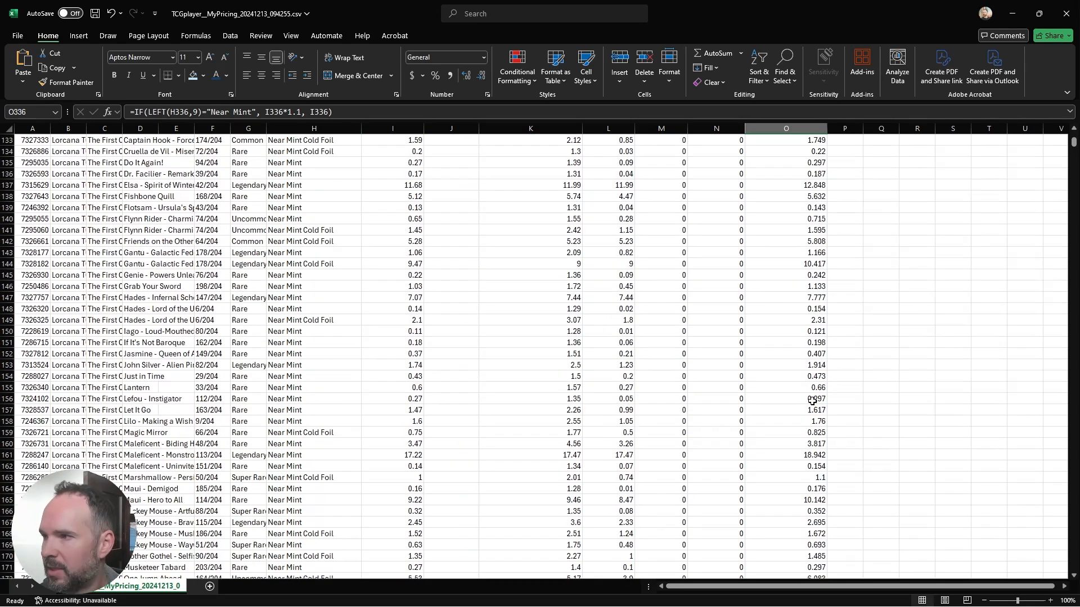
click(803, 153)
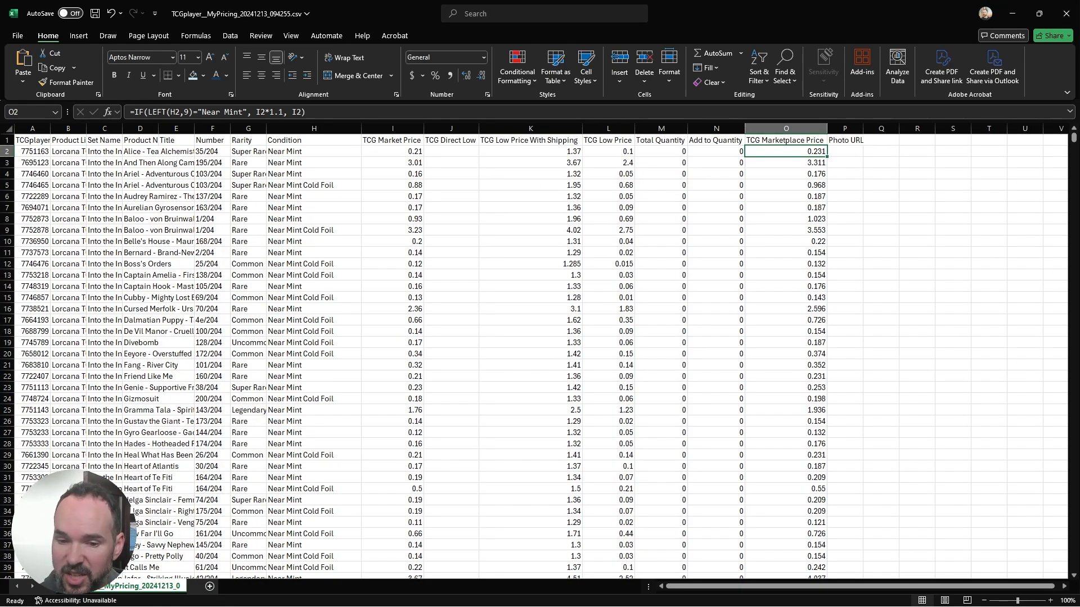
Step: Switch to the ChatGPT conversation and begin a follow-up message with "Okay now take the max of"
key(alt+Tab)
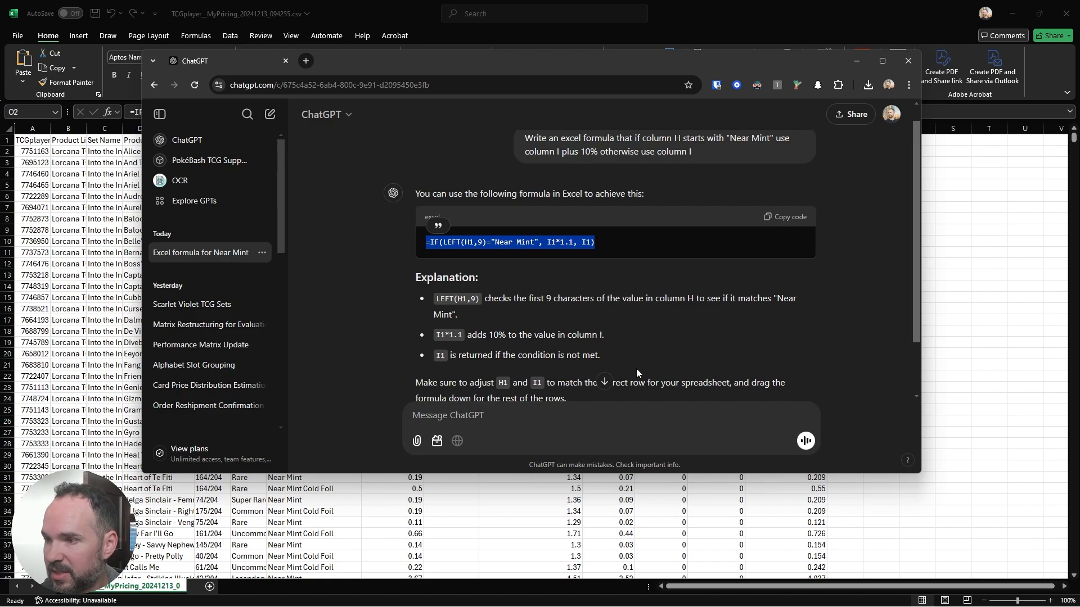
scroll(762, 313, down, 2)
click(506, 436)
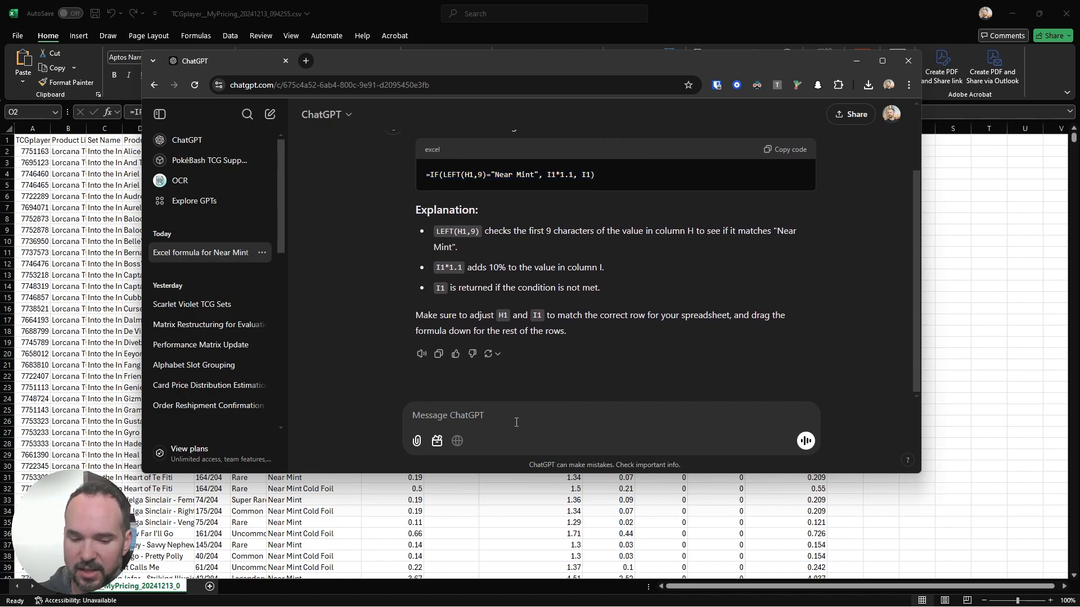
text(Okay now )
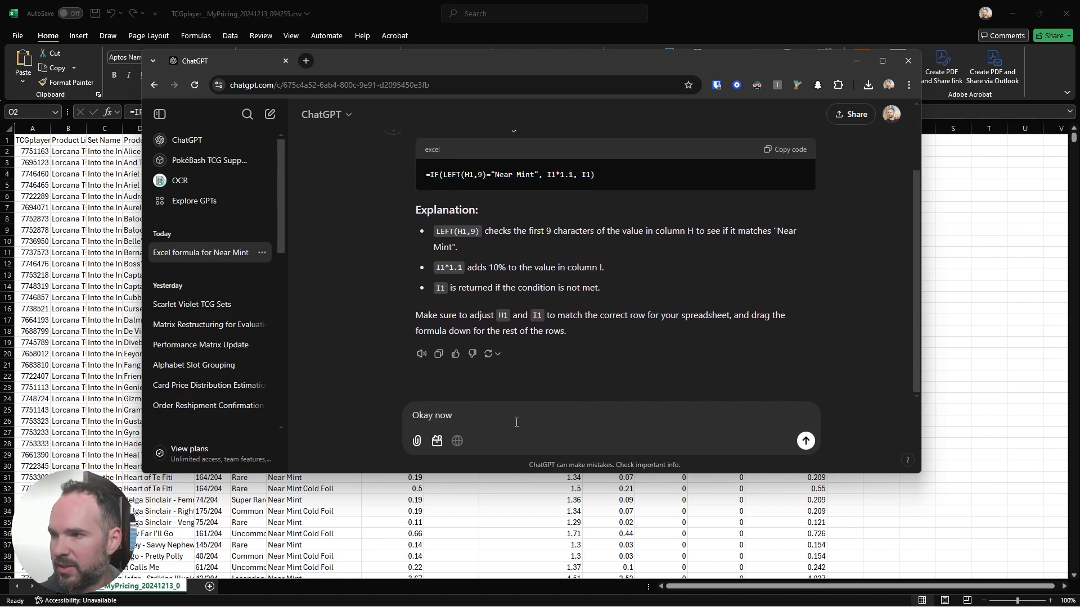
text(take )
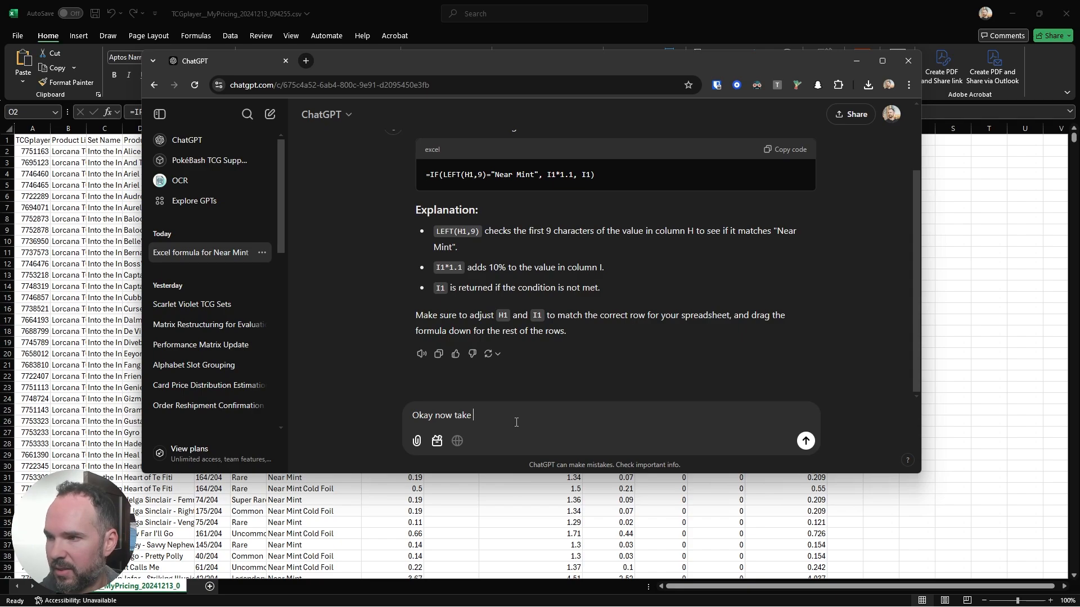
text(ake this)
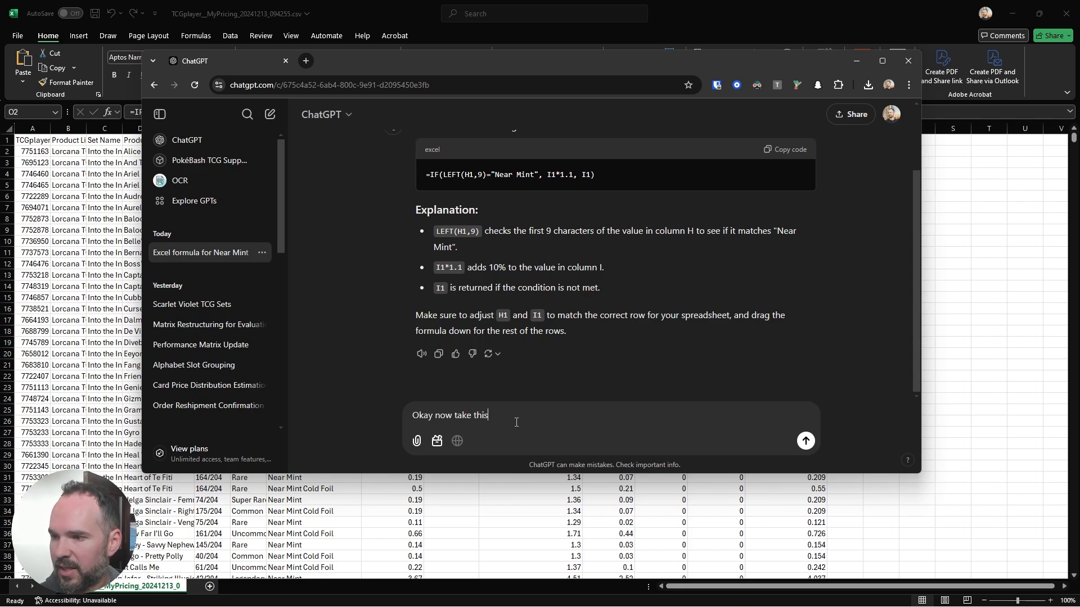
text( or)
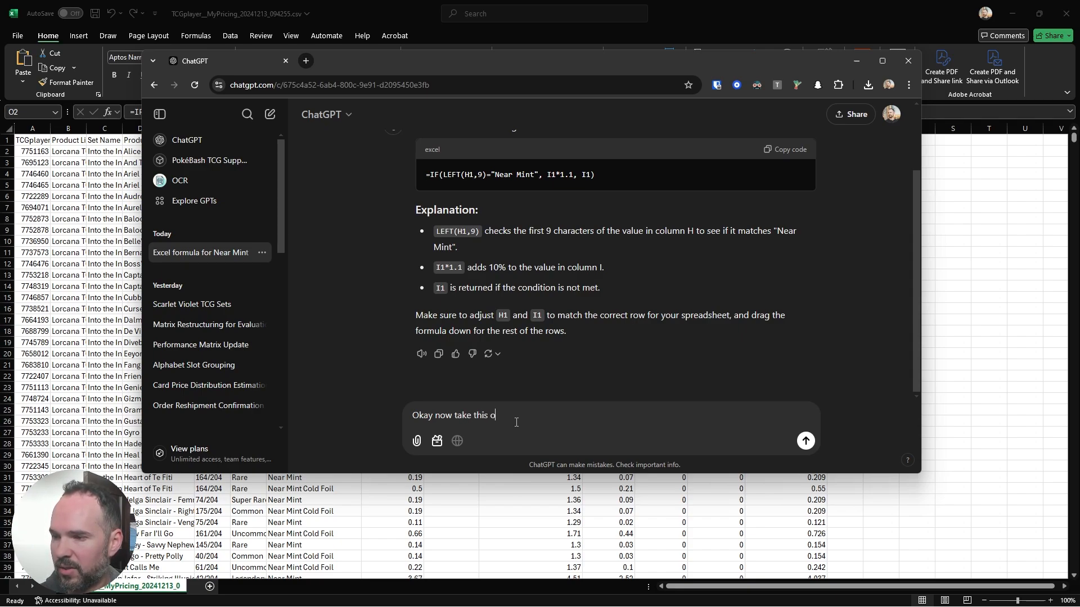
key(BackSpace)
key(BackSpace)
key(BackSpace)
text(he max of)
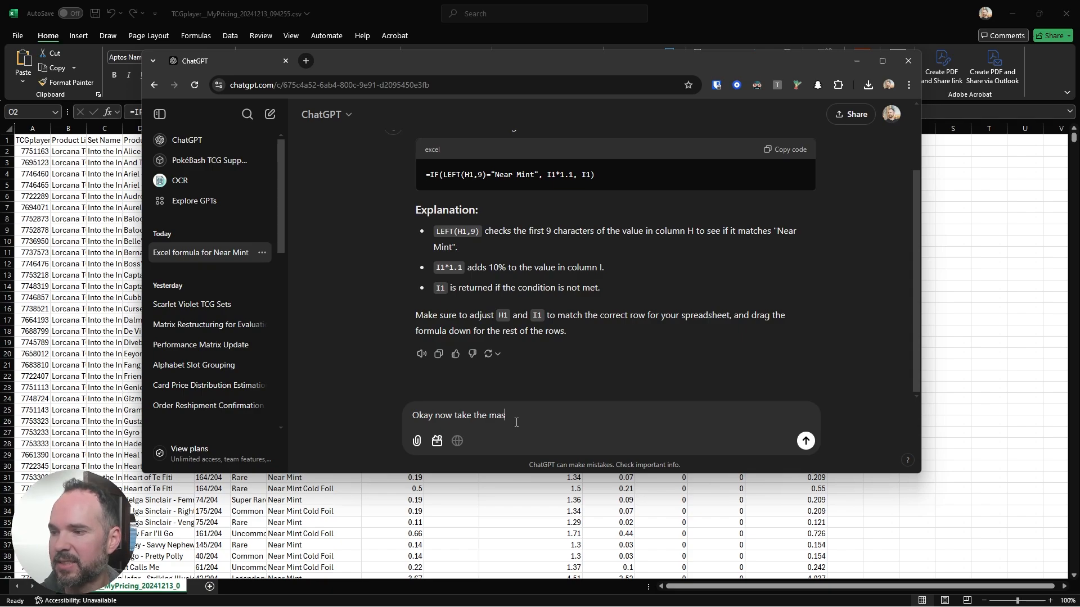
text( this va)
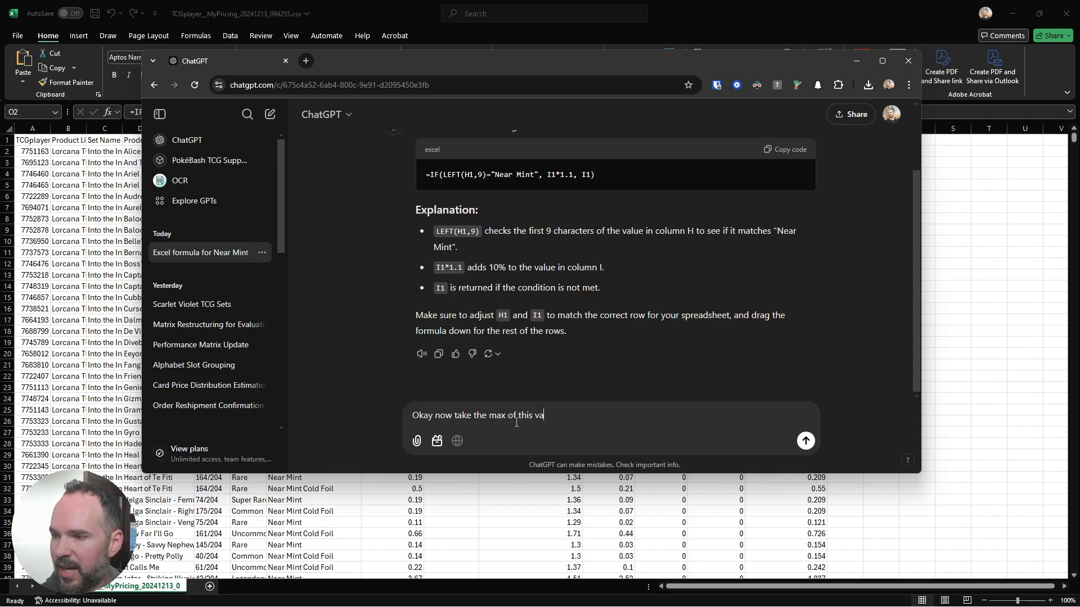
text(lue or column)
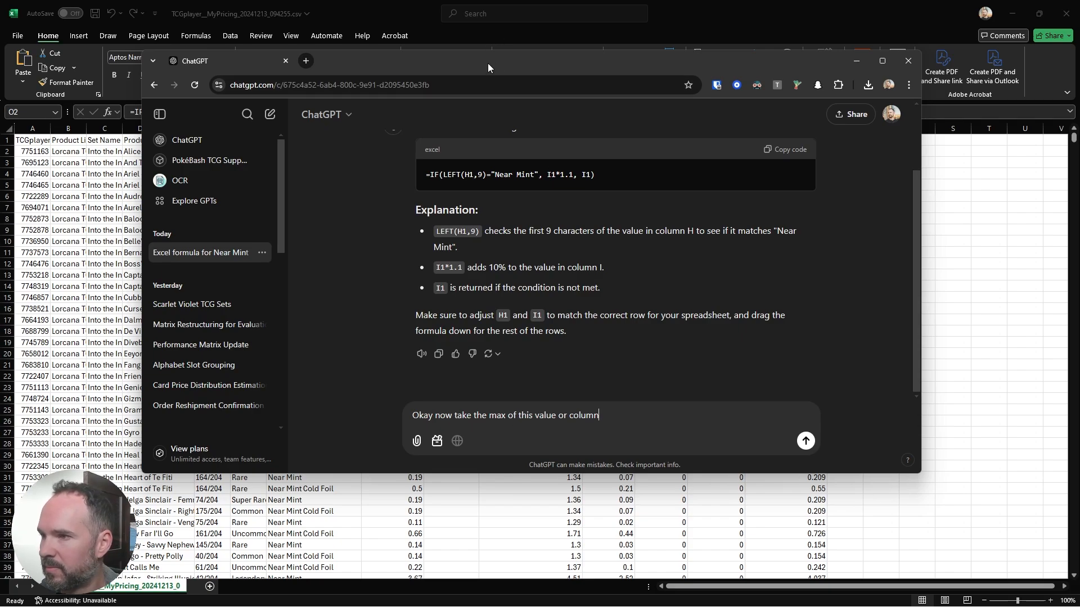
Step: Complete the ChatGPT message with "this value or column L" and send it
drag(488, 63, 422, 51)
text(L)
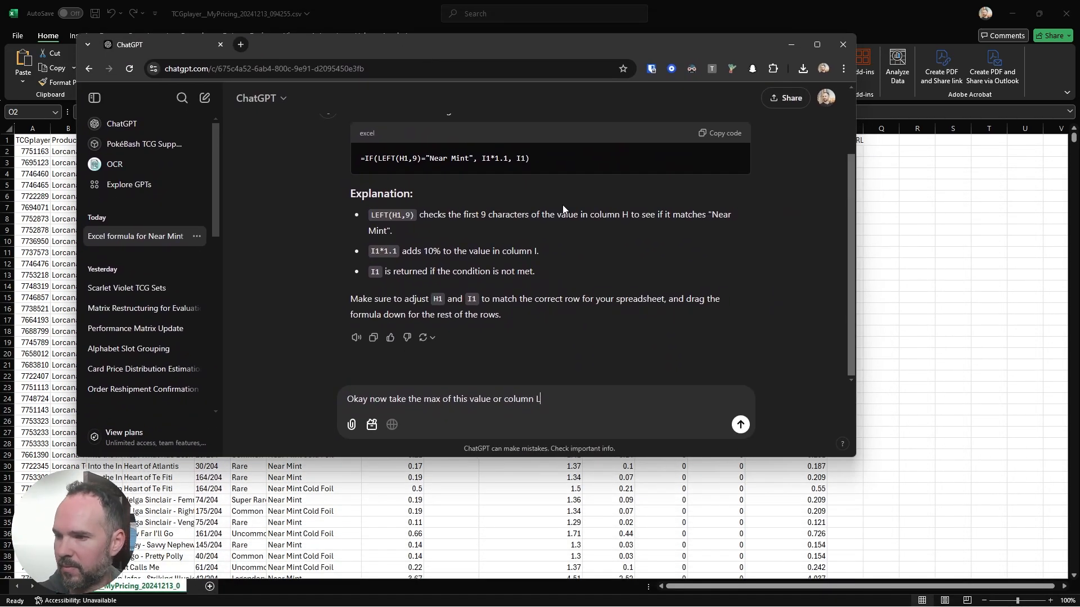
key(Return)
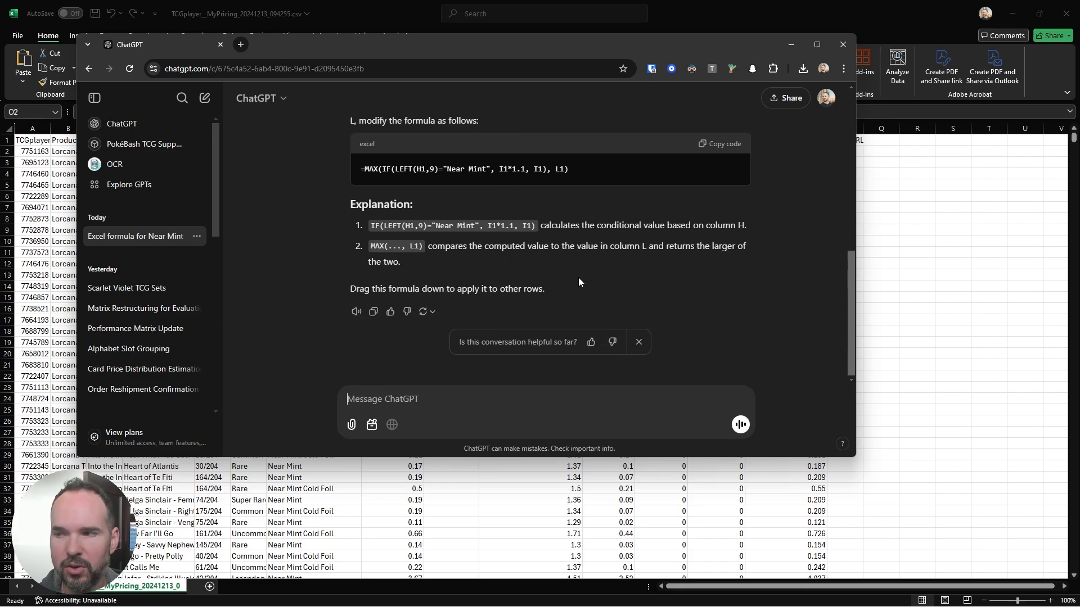
Step: Copy ChatGPT's formula =MAX(IF(LEFT(H1,9)="Near Mint", I1*1.1, I1), L1) and replace the O2 formula in the Excel sheet with it
scroll(588, 278, up, 2)
drag(568, 282, 353, 285)
key(ctrl+c)
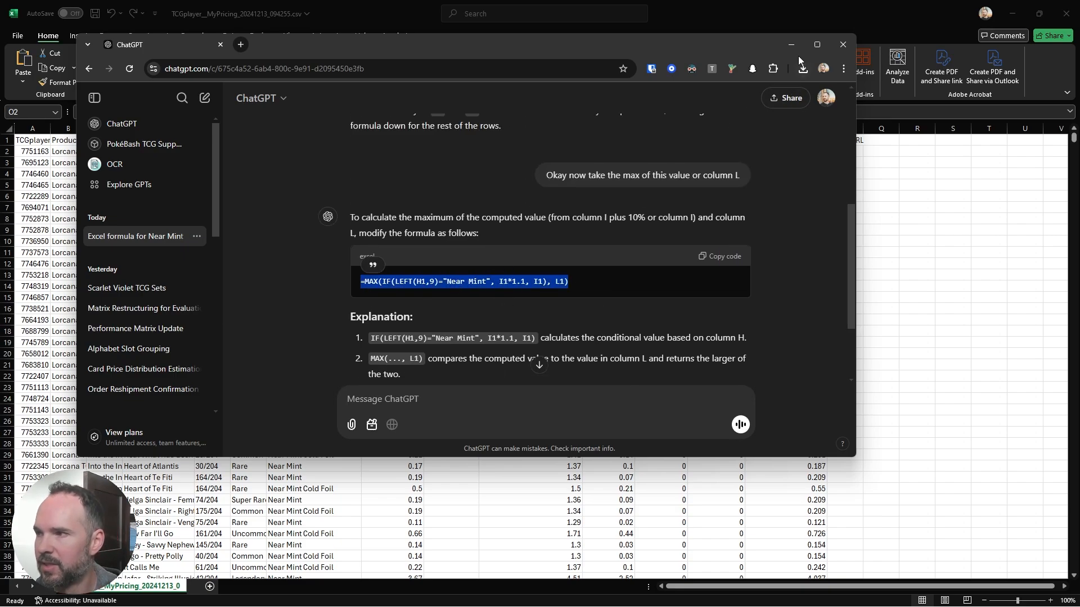
click(783, 50)
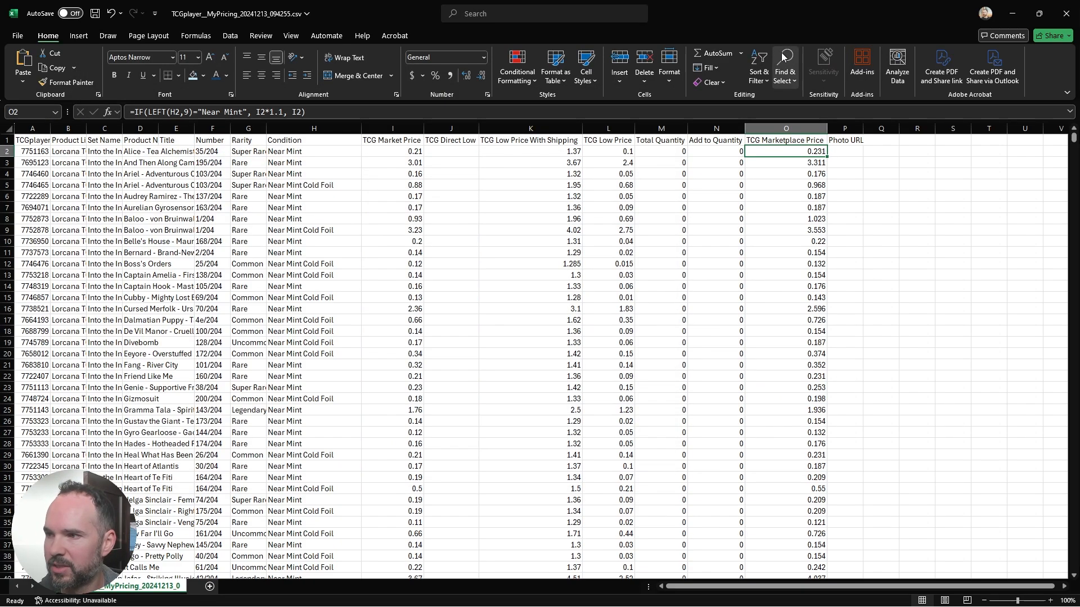
click(307, 113)
drag(306, 112, 130, 113)
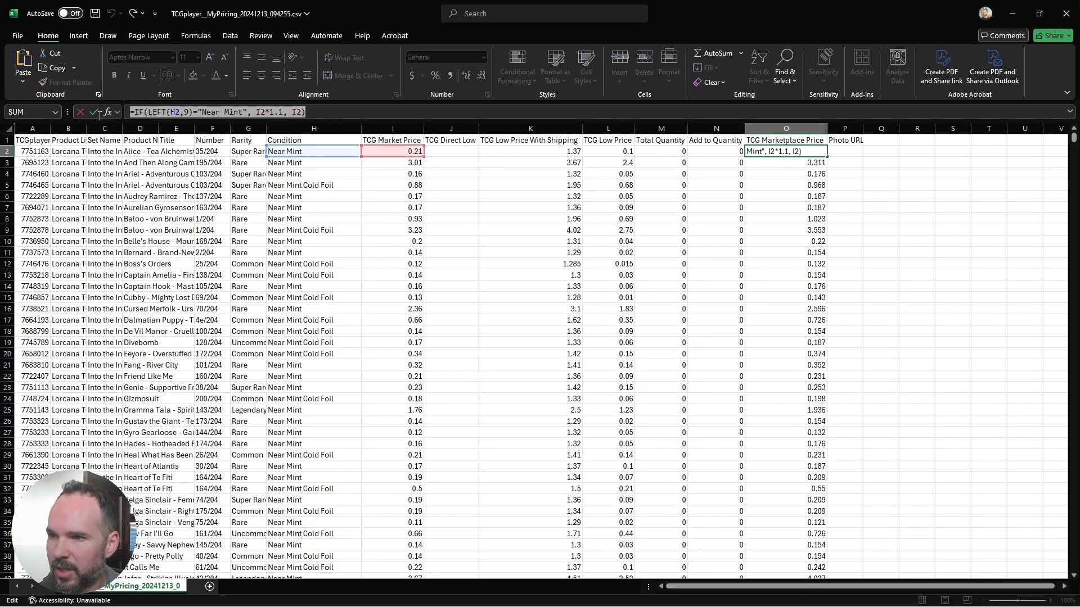
key(ctrl+v)
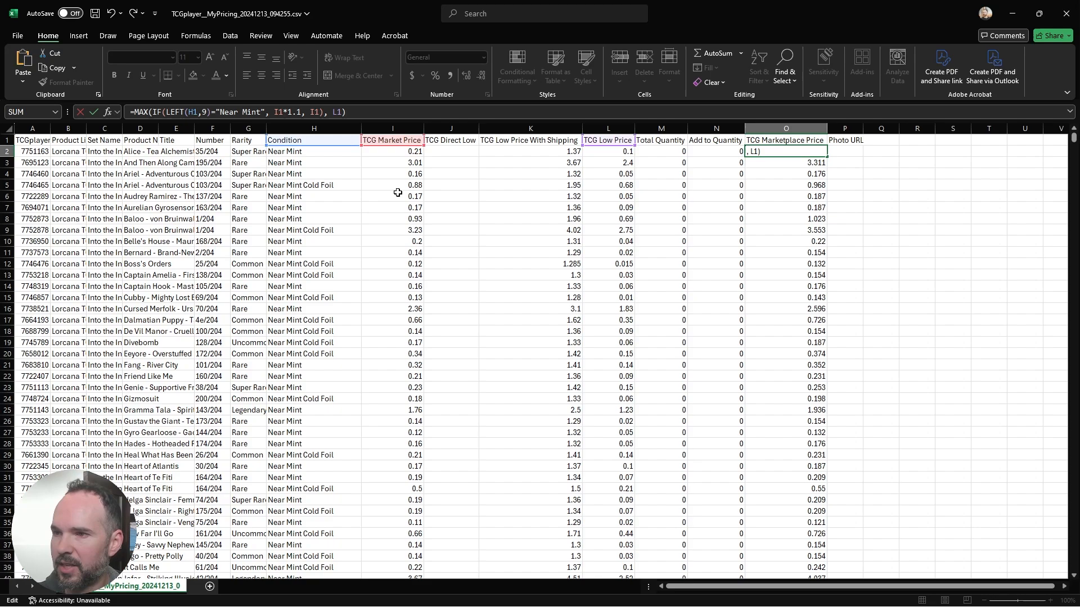
Step: Change the references in the O2 formula to row 2, giving =MAX(IF(LEFT(H2,9)="Near Mint", I2*1.1, I2), L2)
click(199, 112)
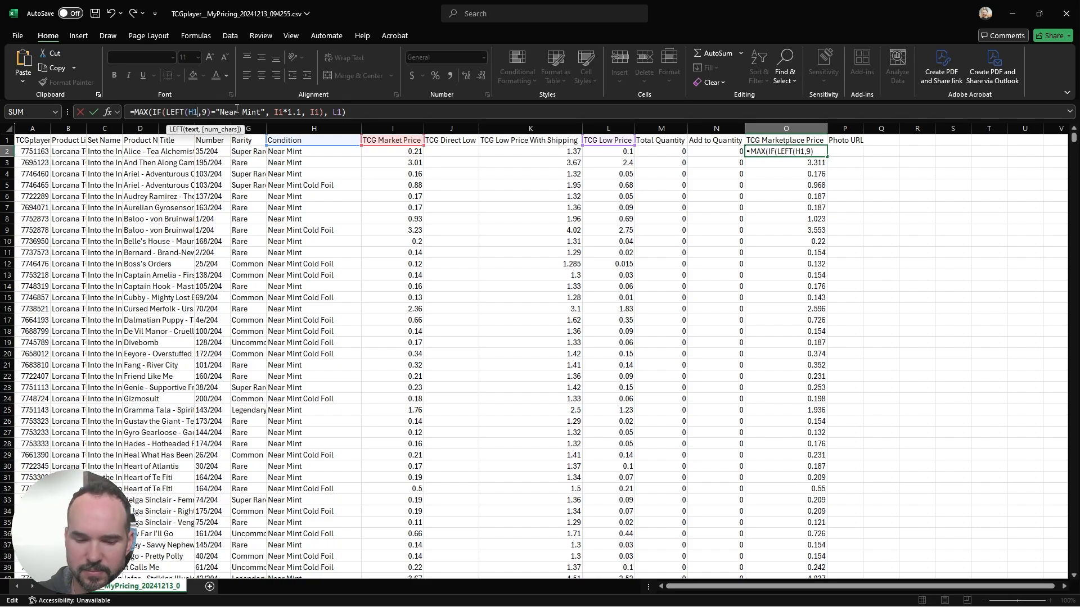
key(BackSpace)
text(2)
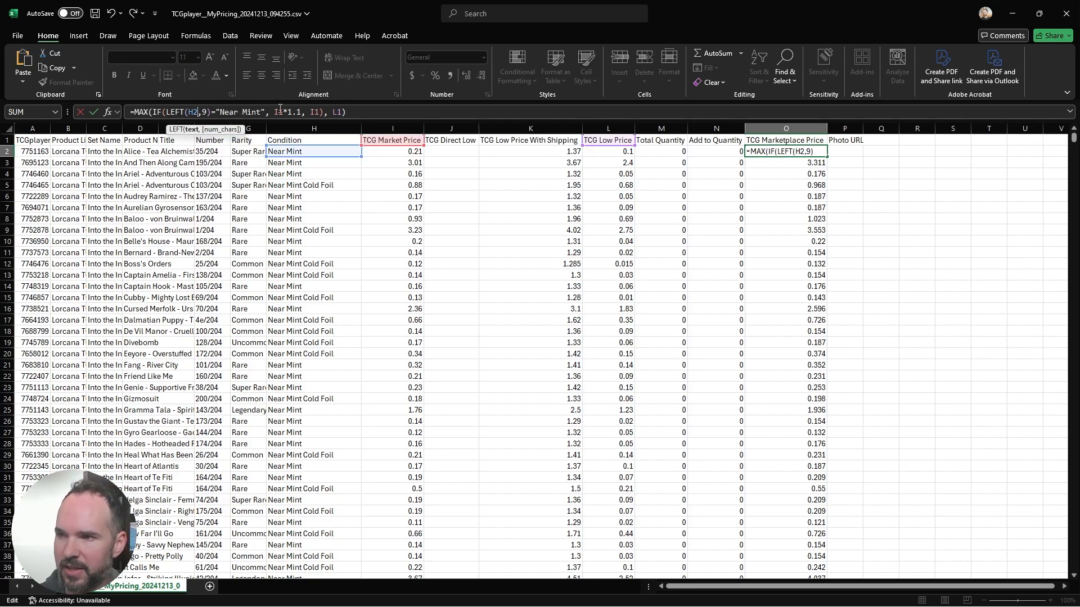
click(283, 111)
key(BackSpace)
text(2)
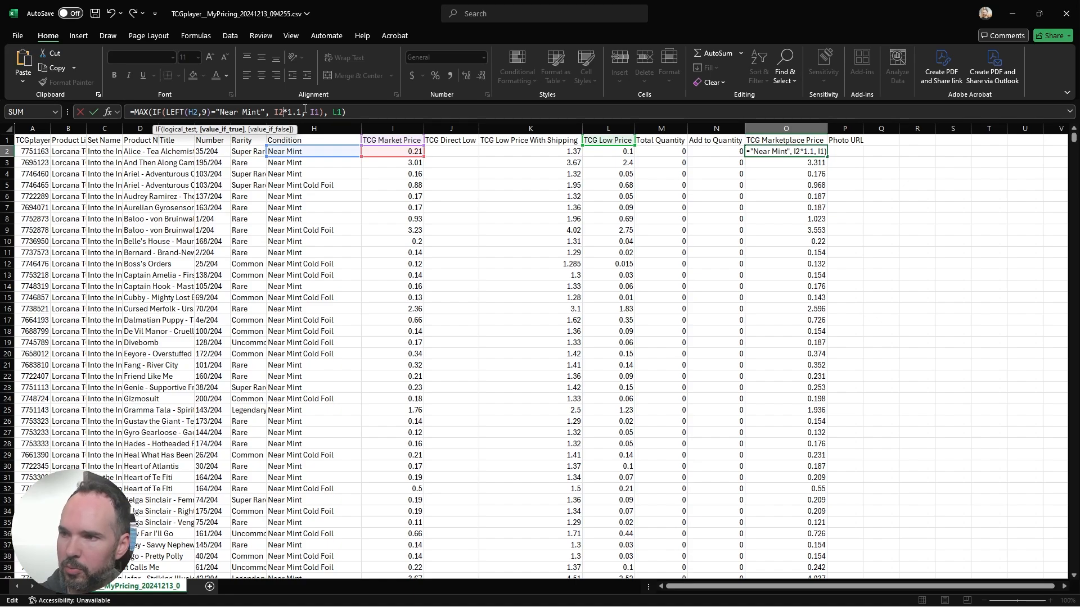
click(321, 112)
key(BackSpace)
text(2)
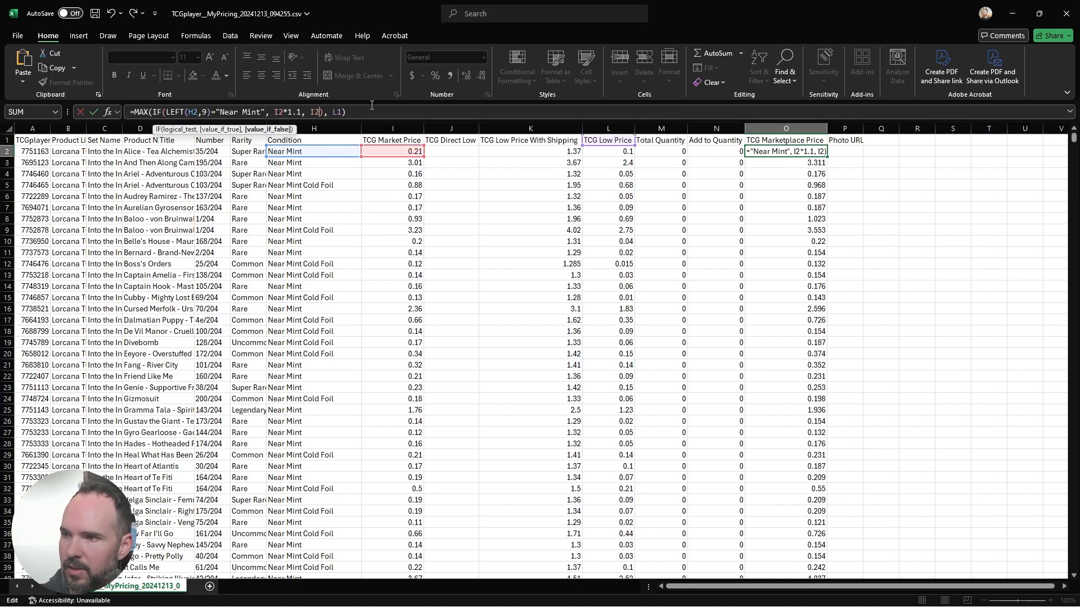
click(340, 112)
key(BackSpace)
text(2)
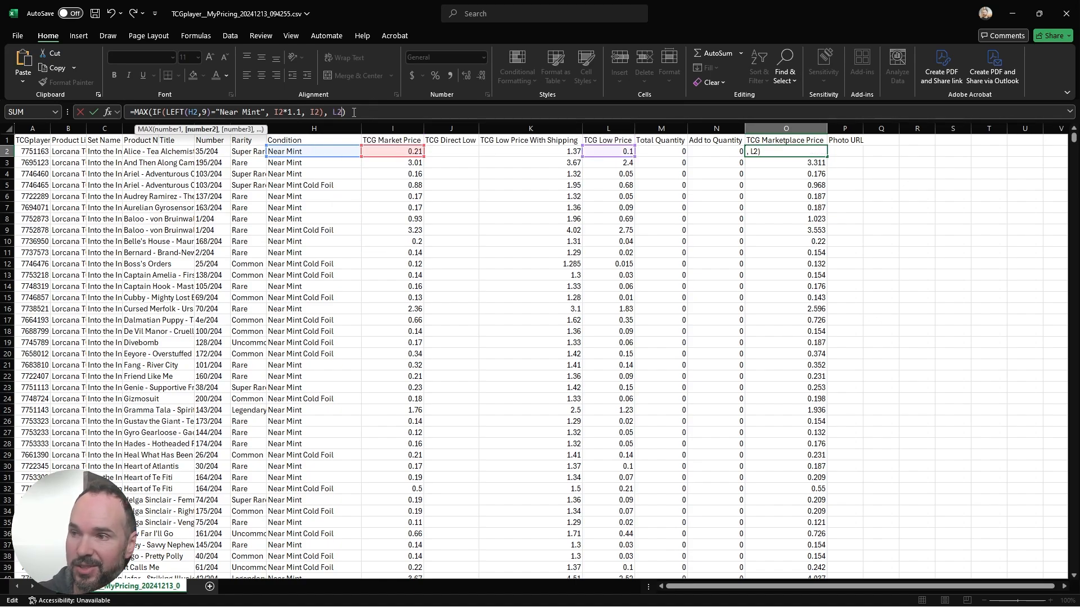
Step: Confirm the O2 formula, switch to the ChatGPT conversation and send the follow-up message "I'm starting on row 2"
key(Return)
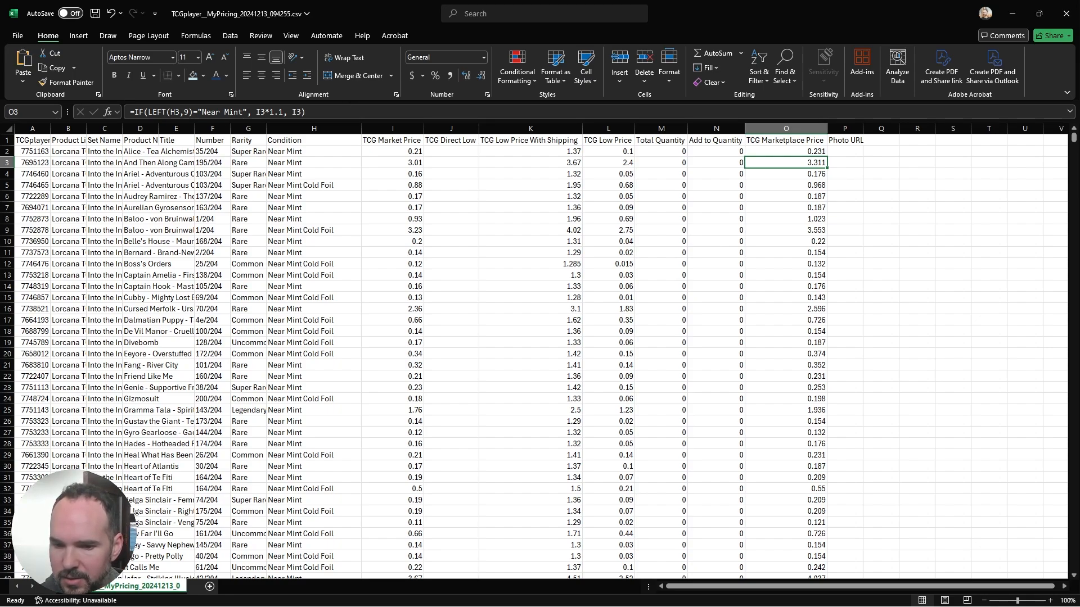
key(alt+Tab)
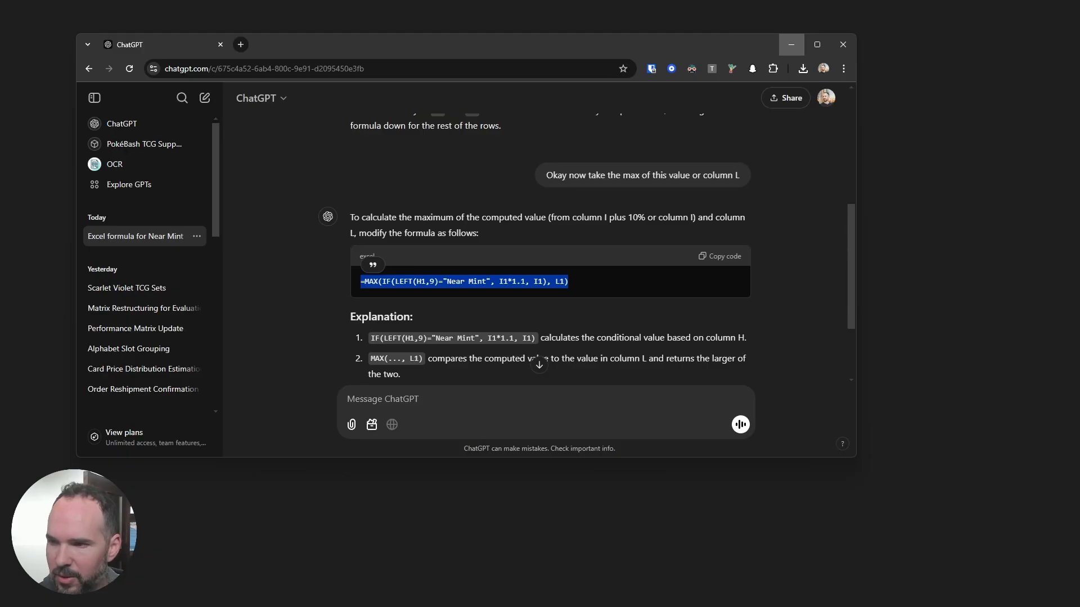
scroll(572, 367, down, 2)
click(480, 405)
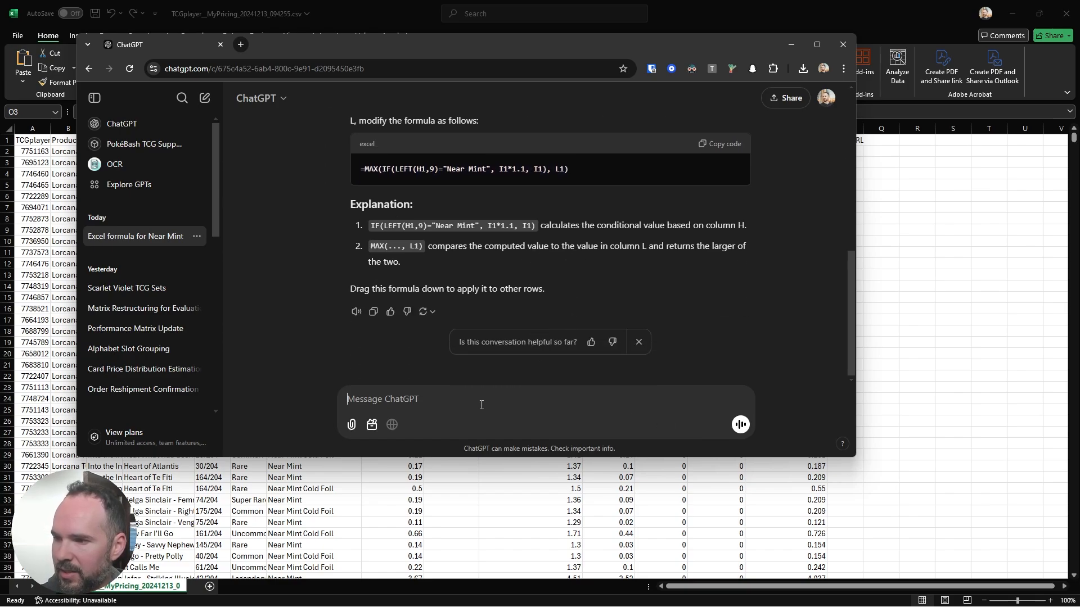
text(I)
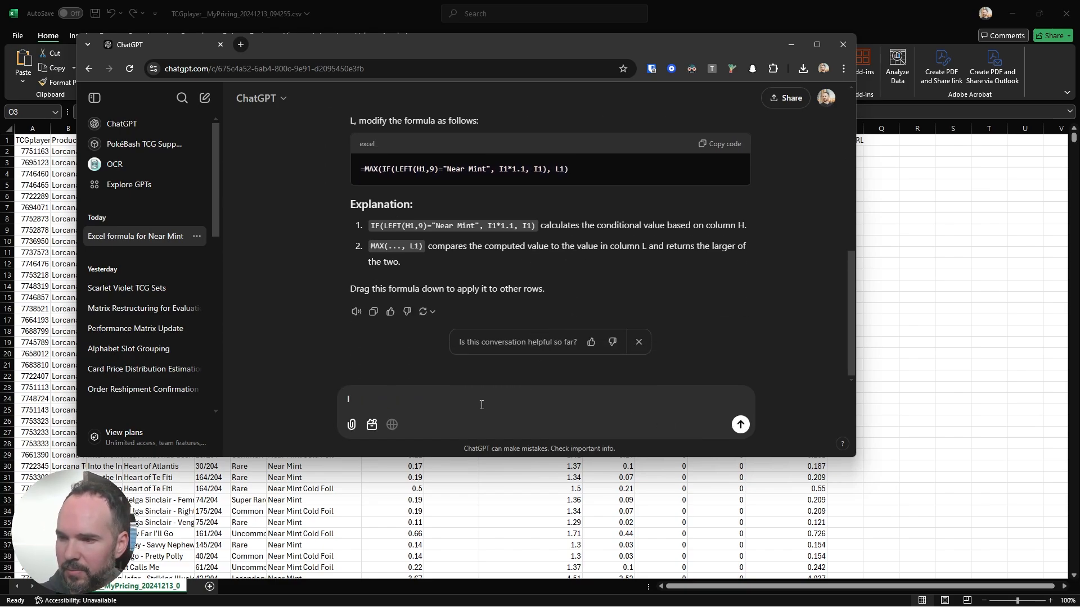
text('m)
text( starting on)
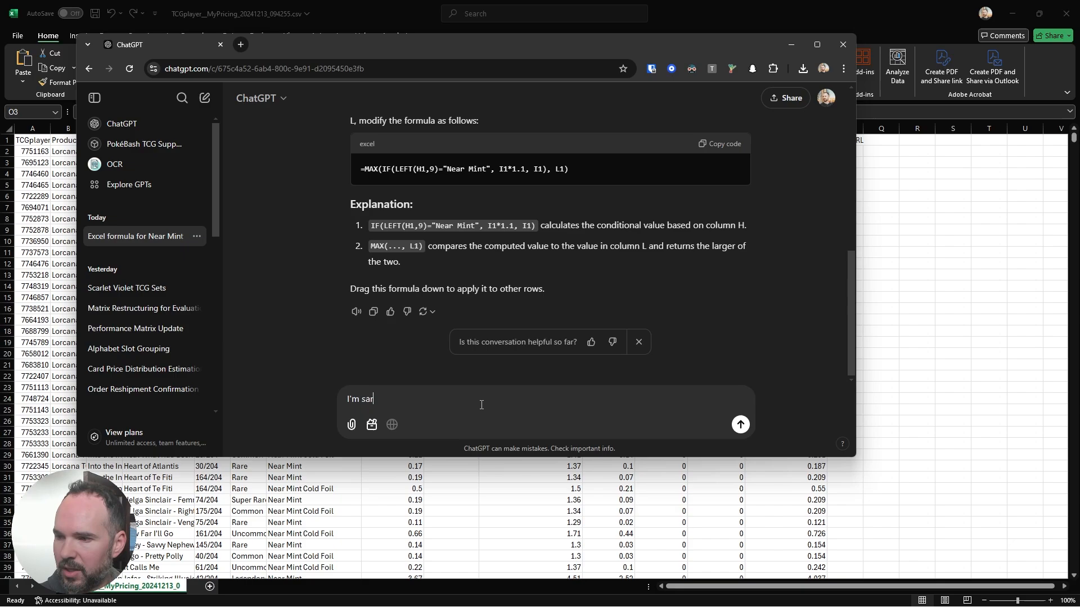
text( row 2)
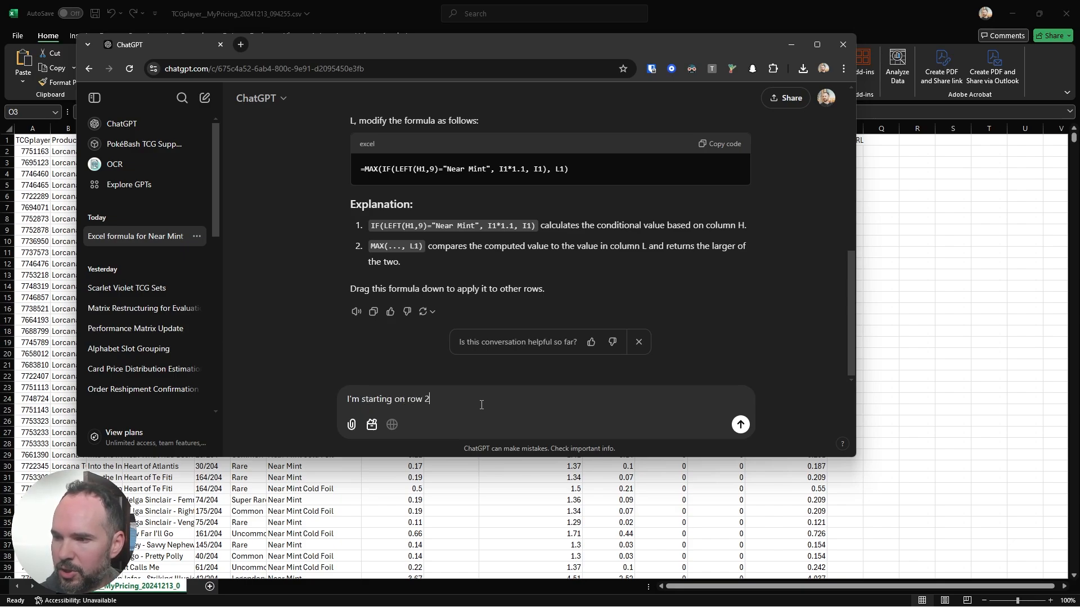
key(Return)
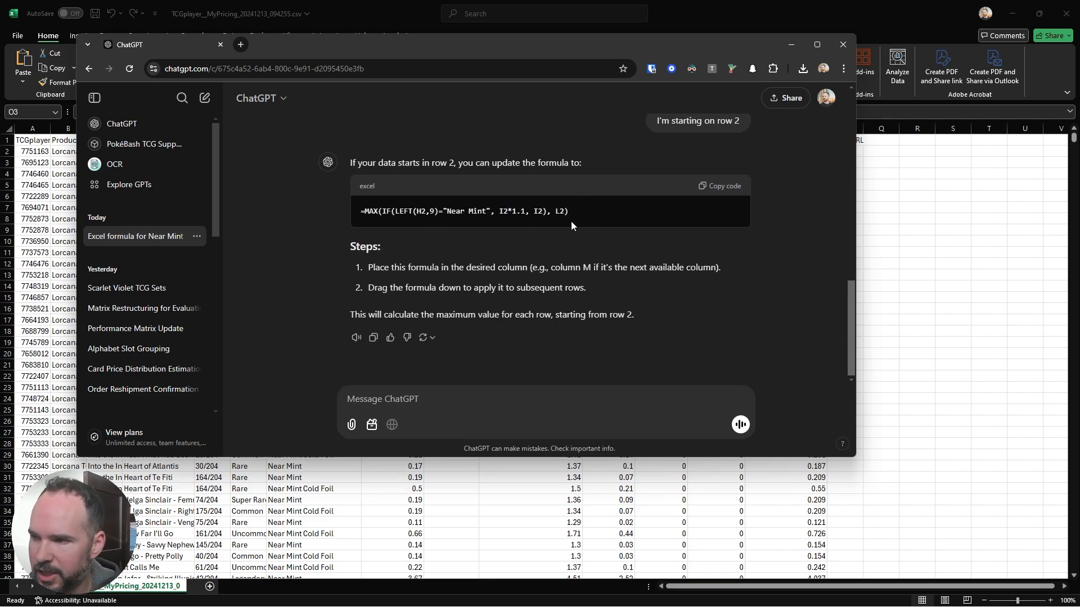
Step: Copy ChatGPT's formula =MAX(IF(LEFT(H2,9)="Near Mint", I2*1.1, I2), L2) and replace the O3 formula in the Excel sheet with it
drag(572, 220, 545, 208)
click(573, 222)
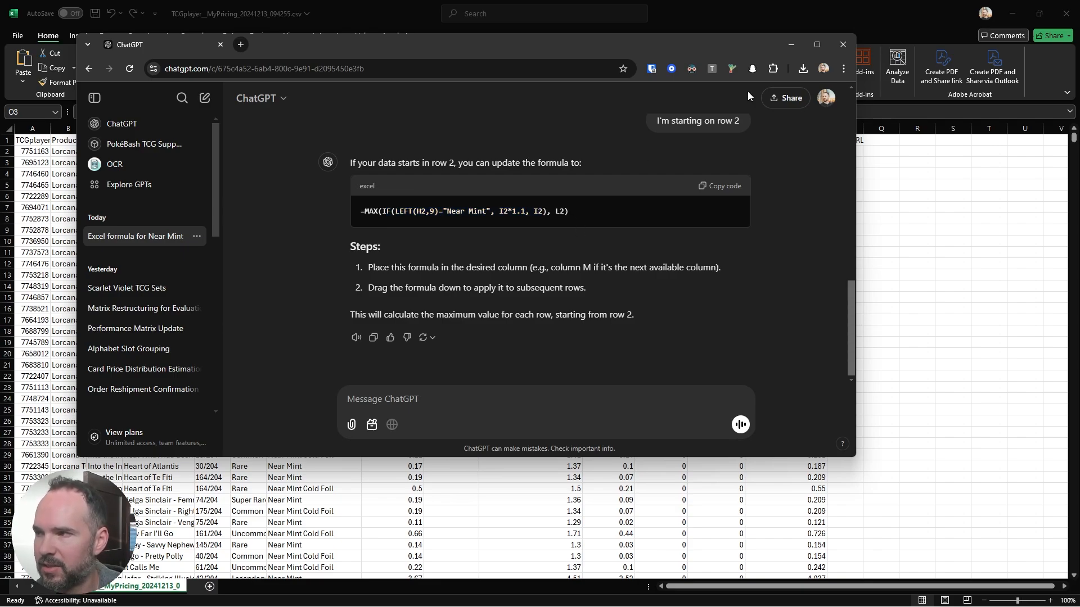
click(791, 45)
drag(312, 115, 55, 116)
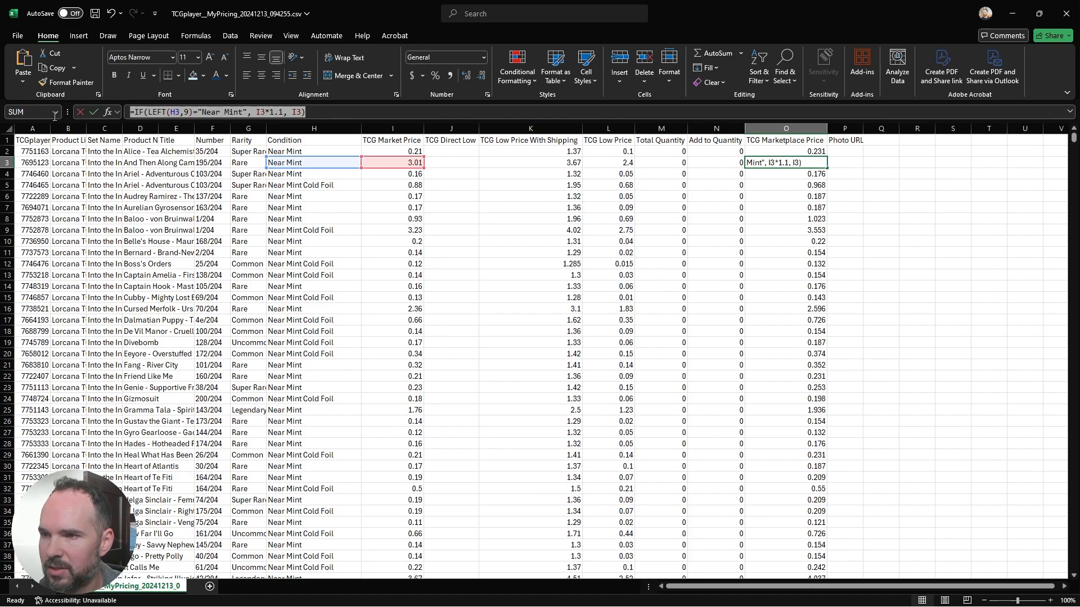
text(=MAX(IF(LEFT(H2,9)="Near Mint", I2*1.1, I2), L2))
key(Return)
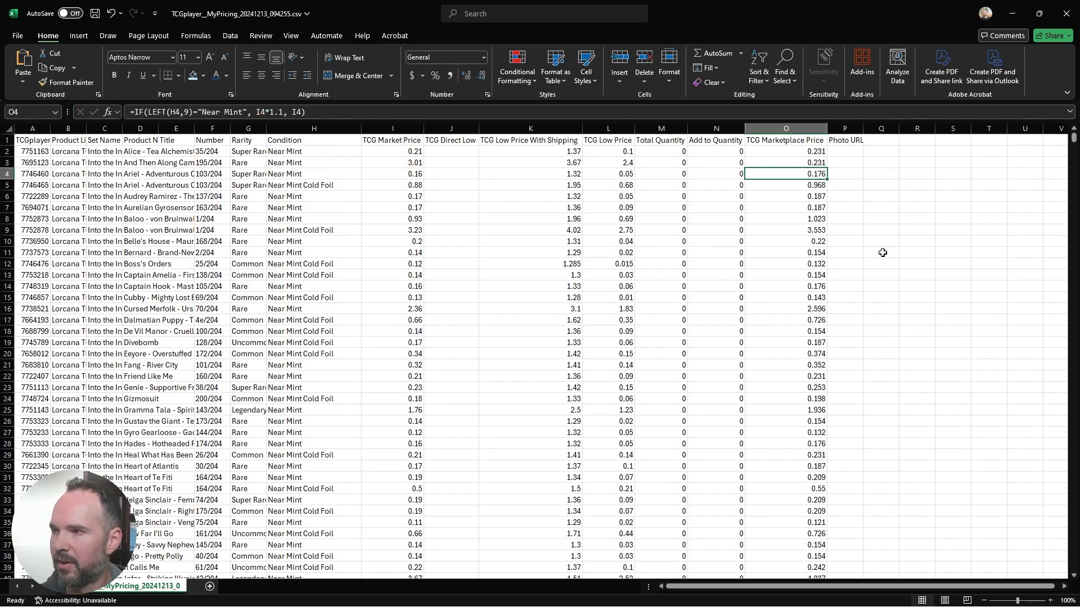
Step: Replace the O2 formula with =MAX(IF(LEFT(H2,9)="Near Mint", I2*1.1, I2), L2) and fill it down the TCG Marketplace Price column
click(798, 151)
drag(346, 111, 67, 127)
text(=MAX(IF(LEFT(H2,9)="Near Mint", I2*1.1, I2), L2))
key(ctrl+Return)
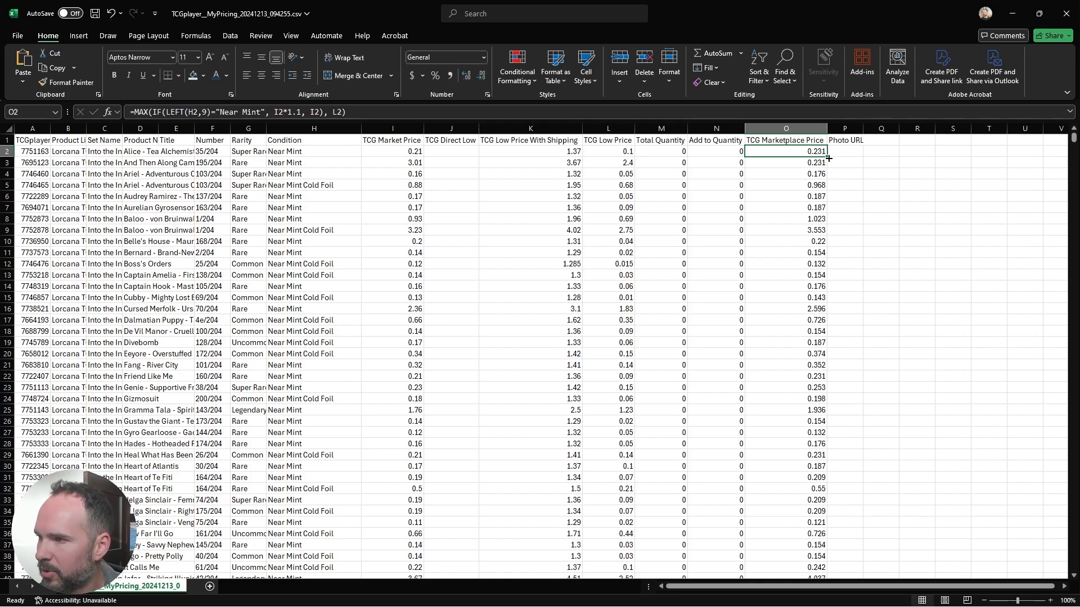
double_click(825, 158)
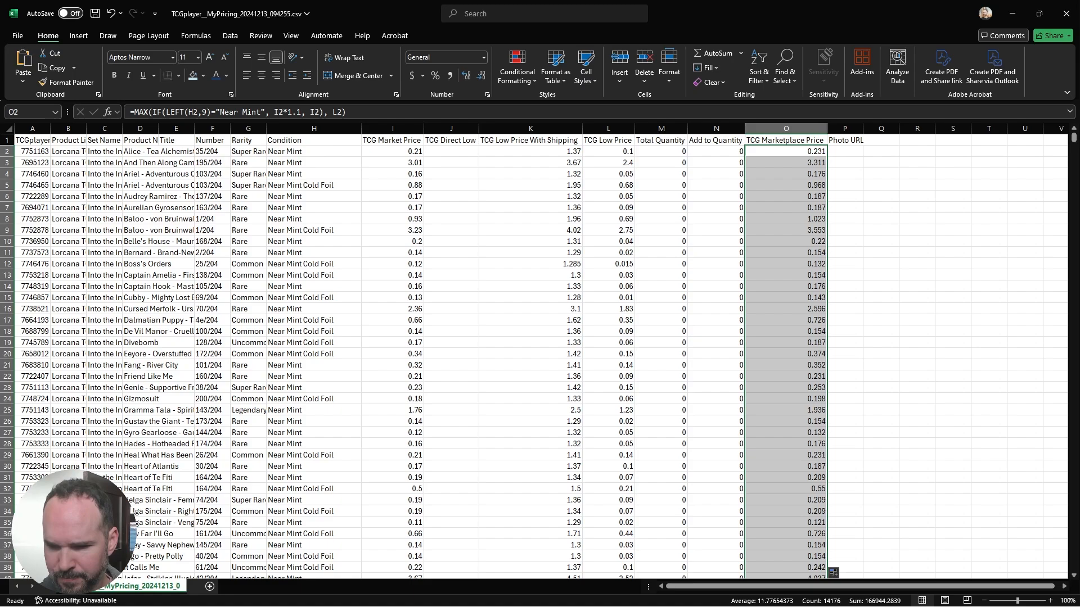
Step: Switch to the Notepad file TCGP Best Listing Formula.txt and examine the per-game cases of its SWITCH formula
key(alt+Tab)
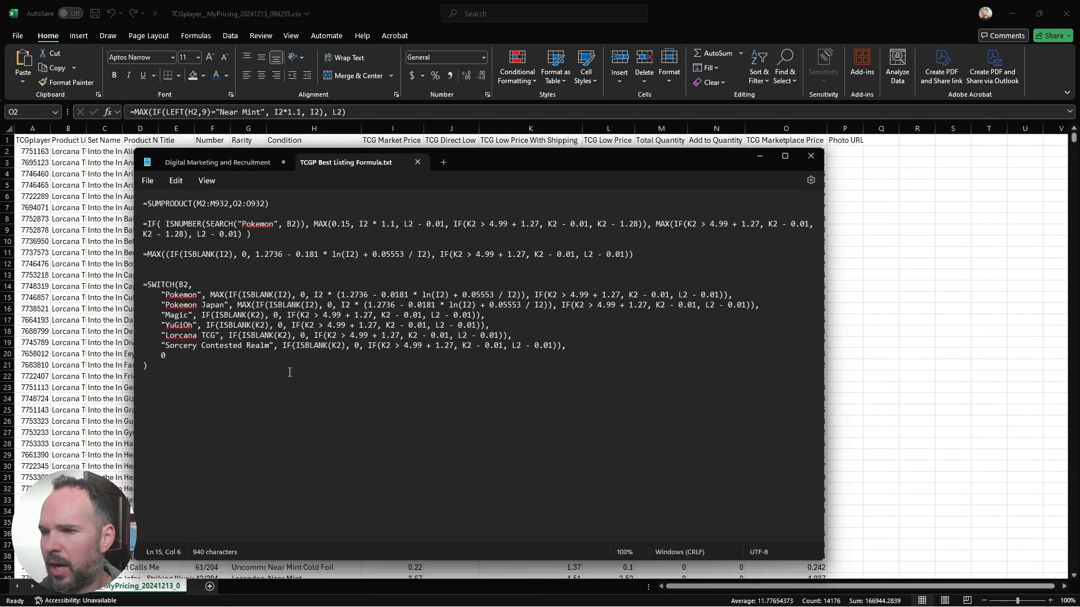
drag(222, 376, 777, 306)
click(207, 360)
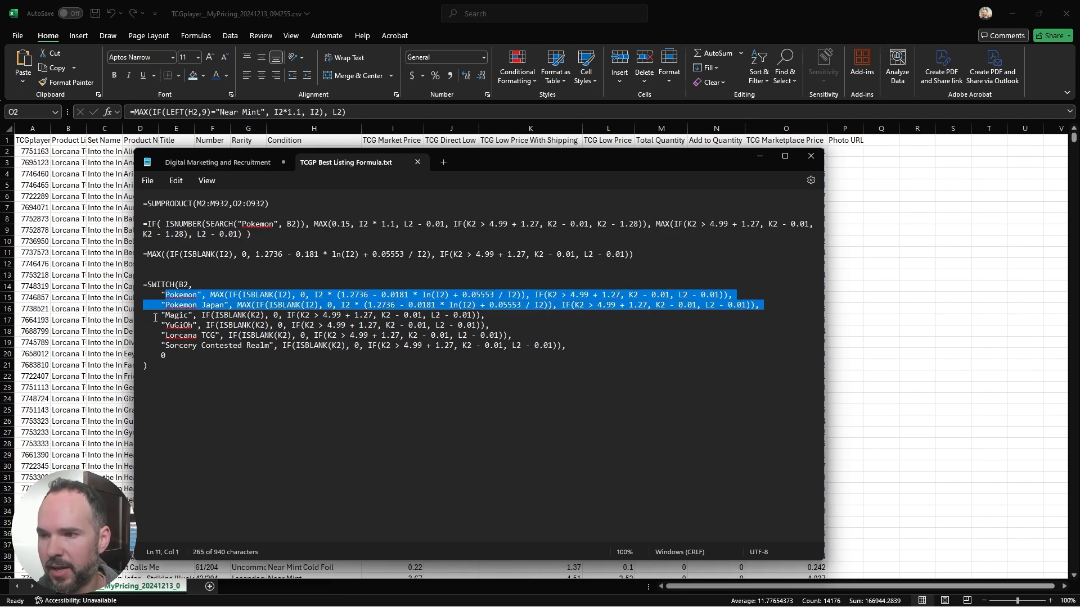
drag(157, 315, 605, 346)
click(605, 346)
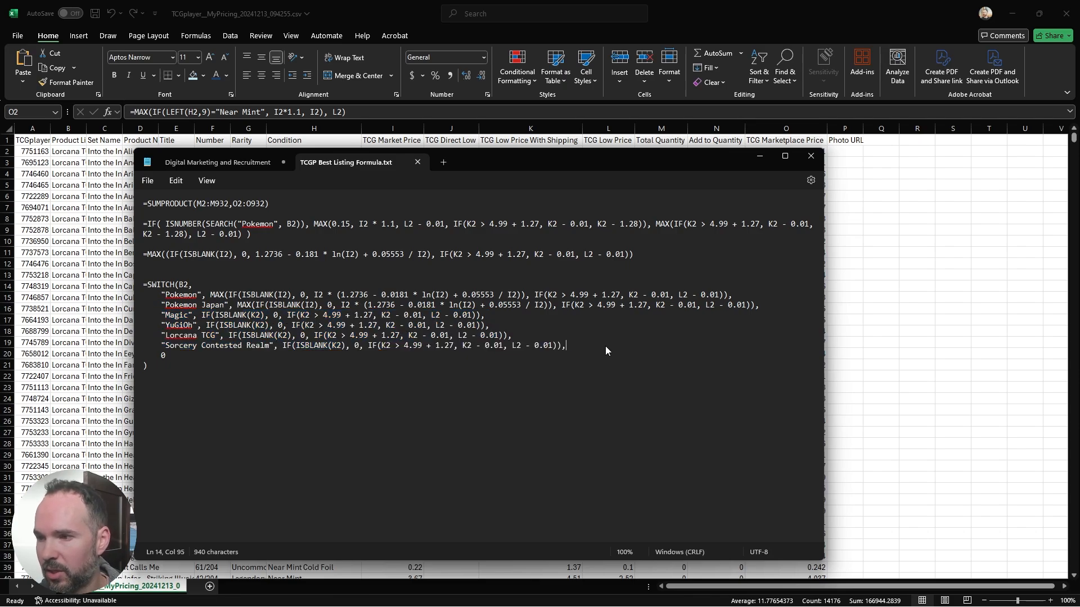
drag(152, 315, 581, 348)
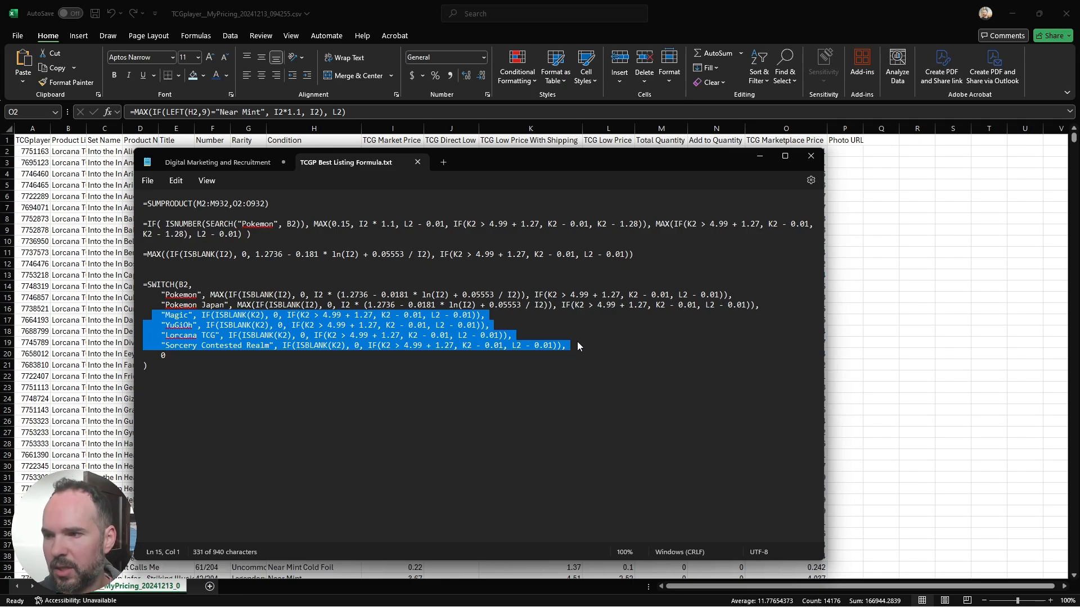
click(313, 306)
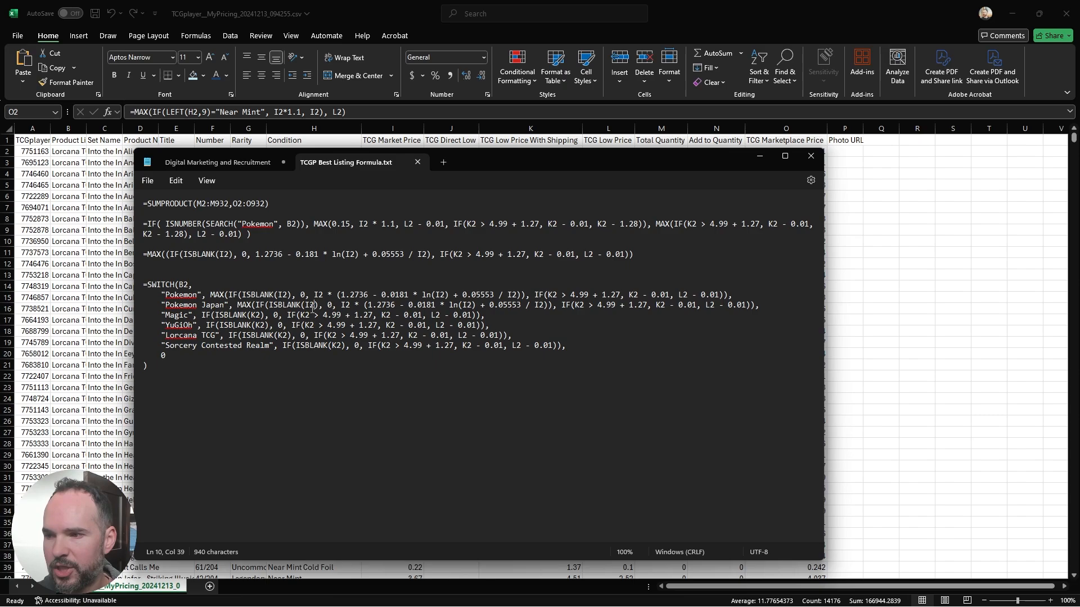
drag(286, 314, 491, 325)
click(513, 335)
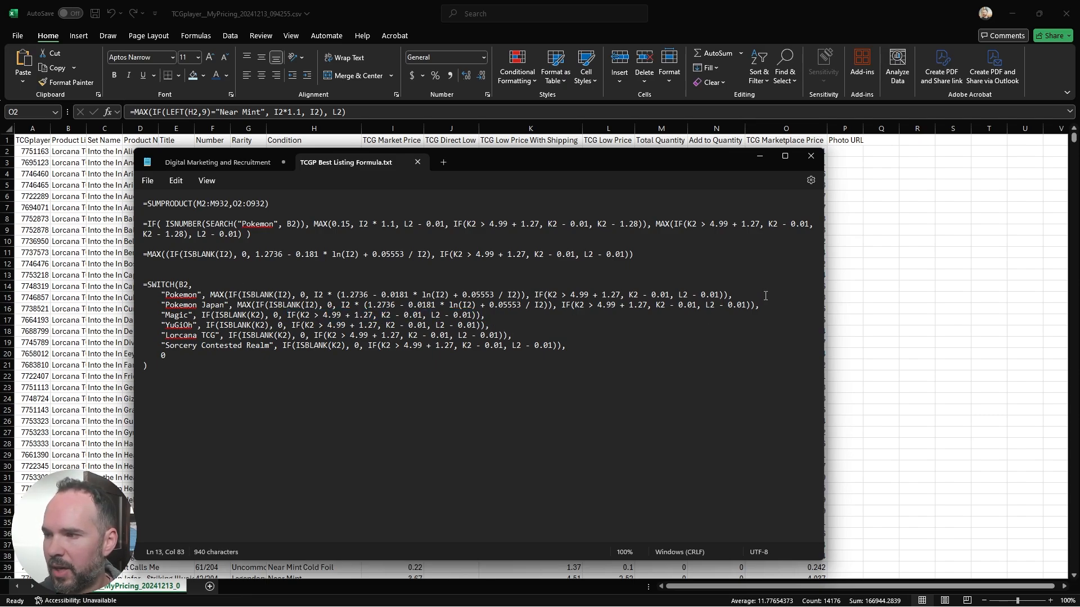
Step: Examine the Pokemon case's market-price calculation in the SWITCH formula and compare it with the other games' cases
drag(765, 298, 147, 296)
click(270, 296)
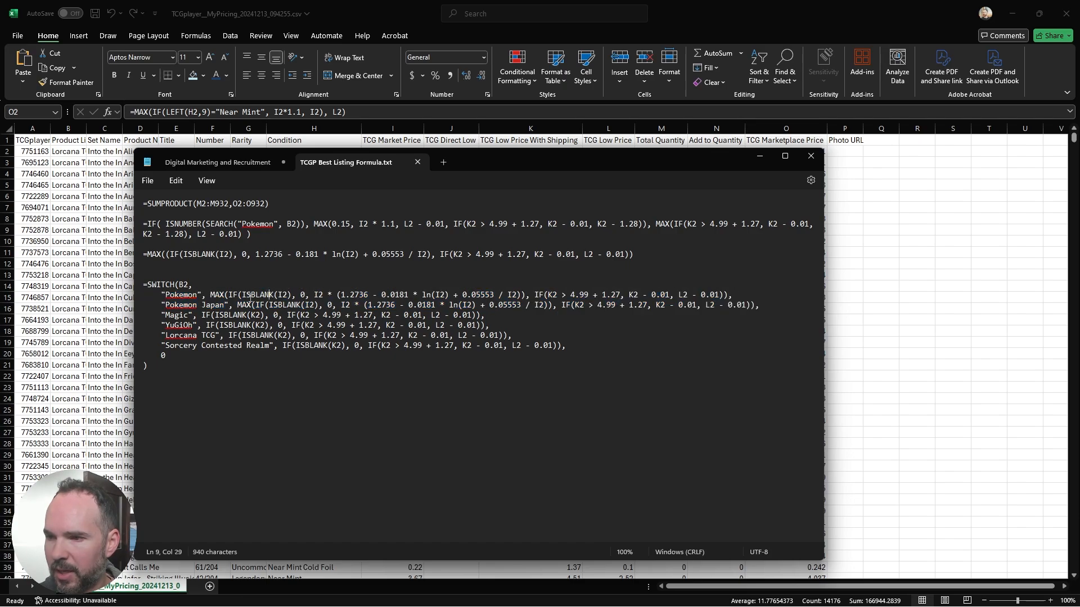
drag(215, 294, 527, 299)
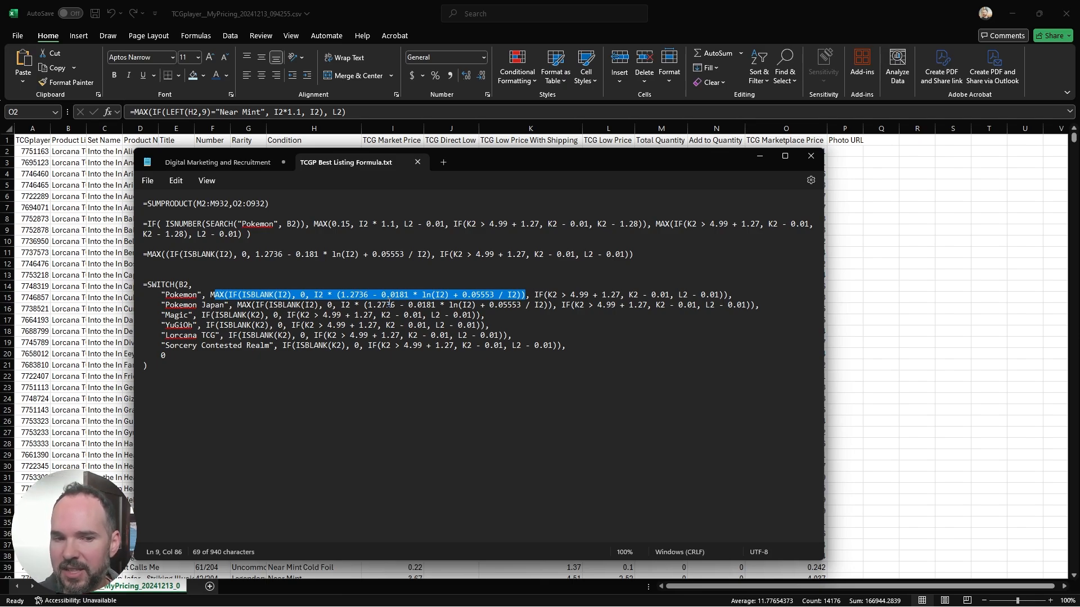
click(369, 345)
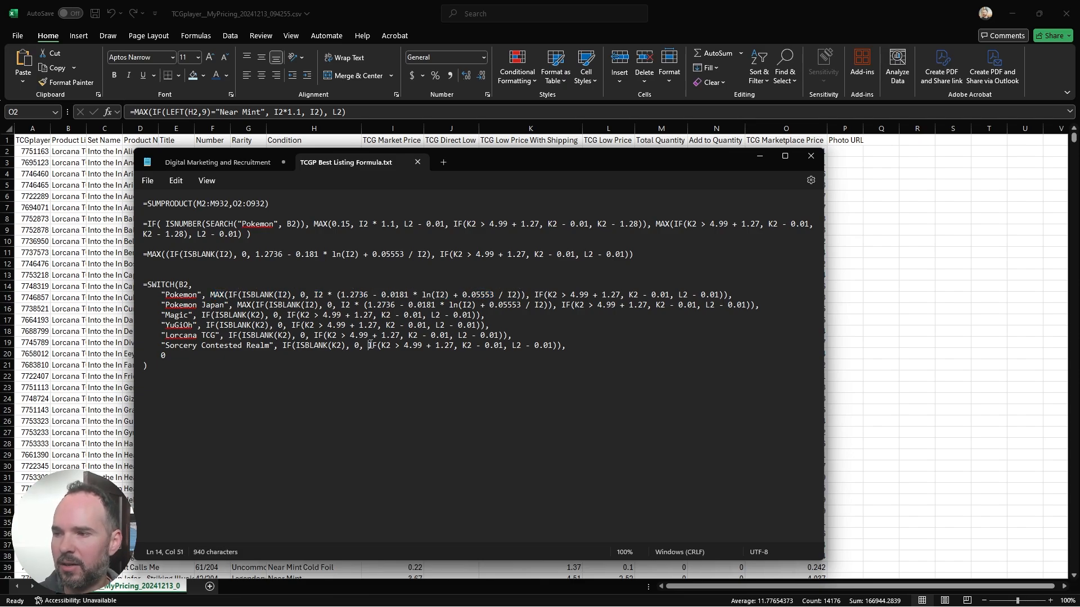
click(514, 317)
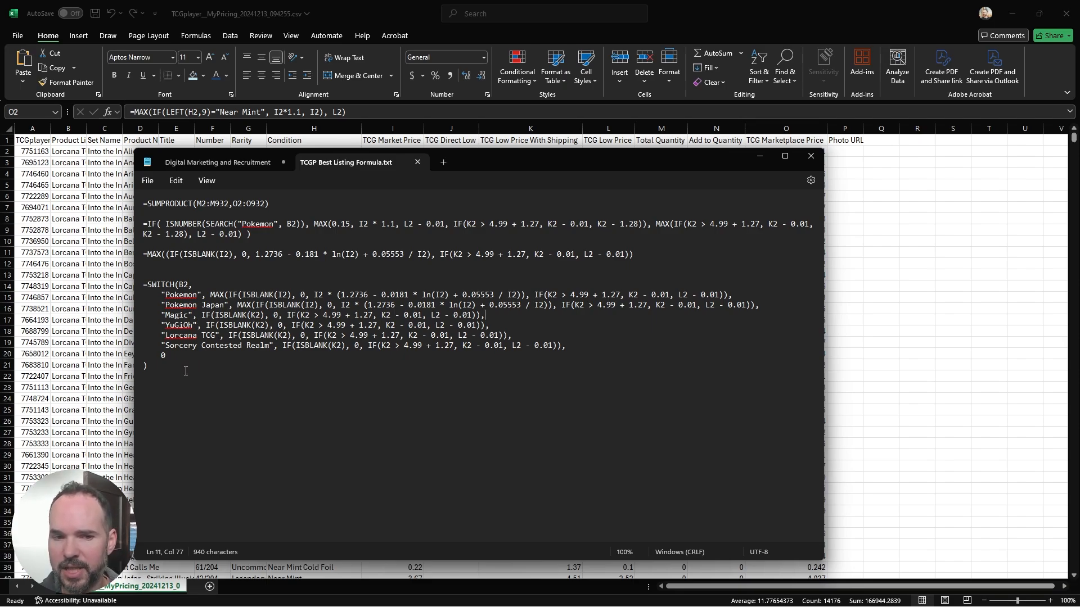
Step: Copy the whole SWITCH(B2, ...) formula from Notepad, replace the O2 formula in the Excel sheet with it and fill it down column O
drag(167, 367, 140, 284)
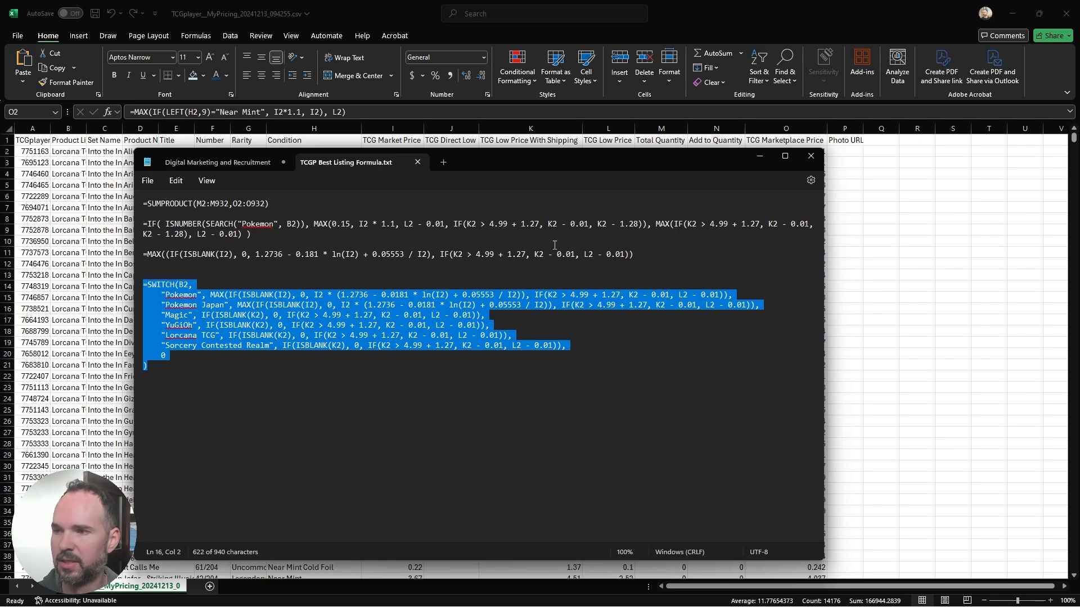
click(756, 157)
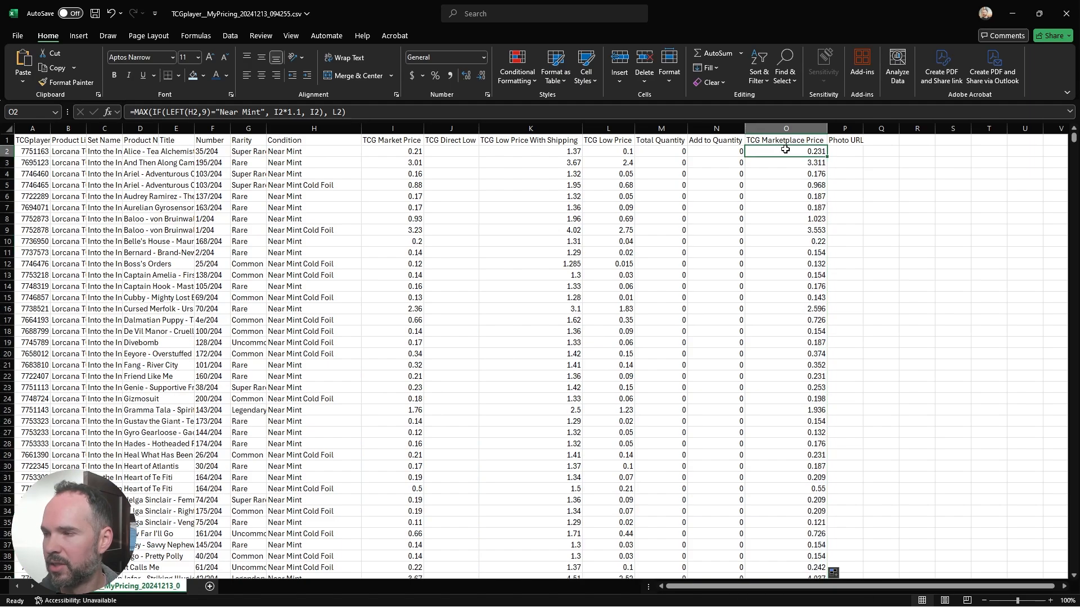
click(378, 116)
key(ctrl+a)
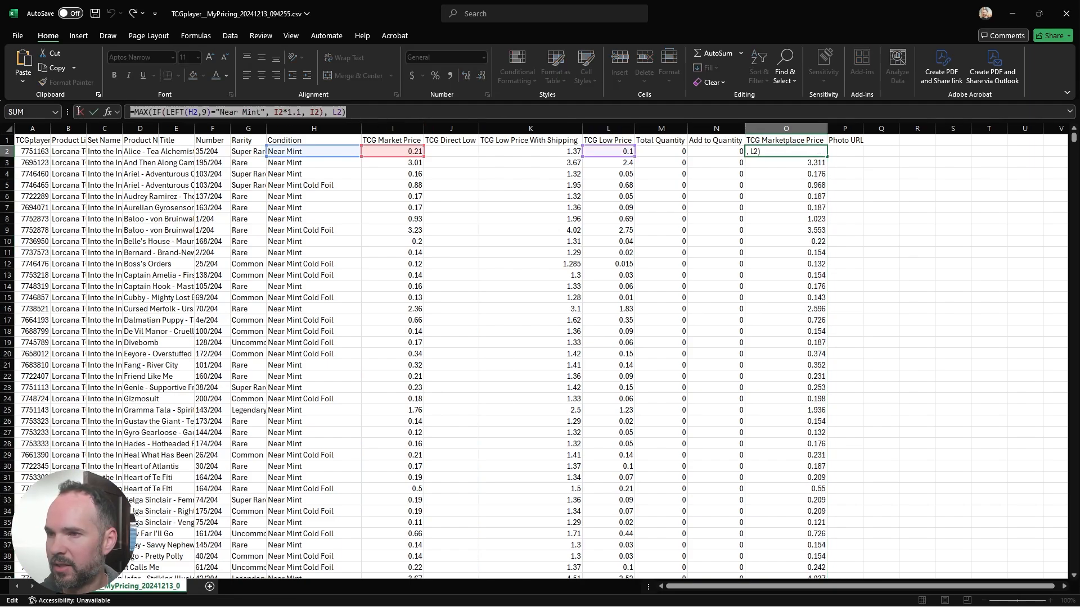
key(ctrl+v)
key(Return)
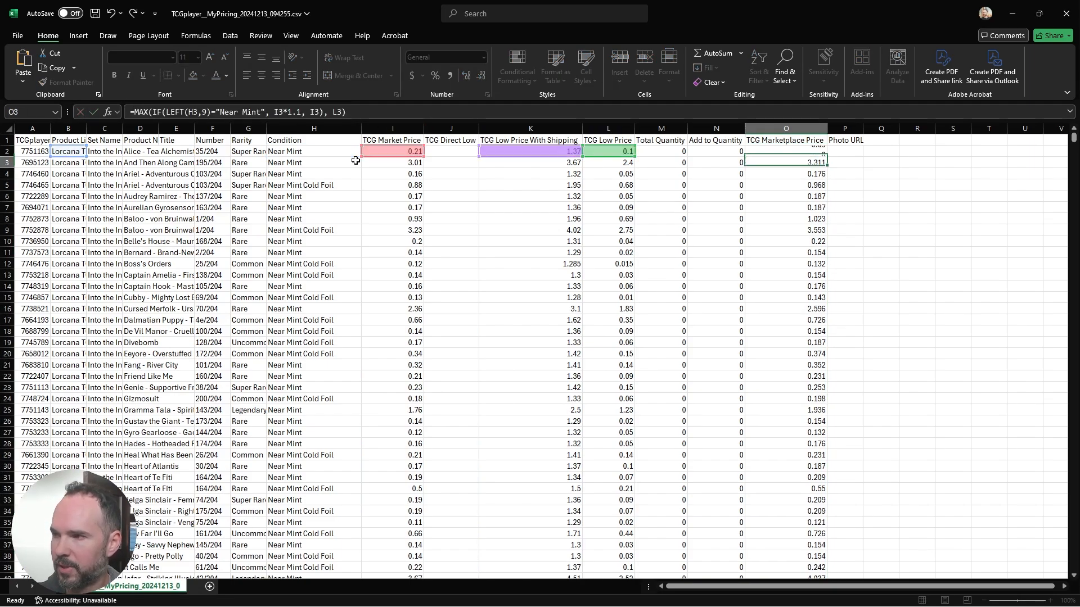
click(791, 151)
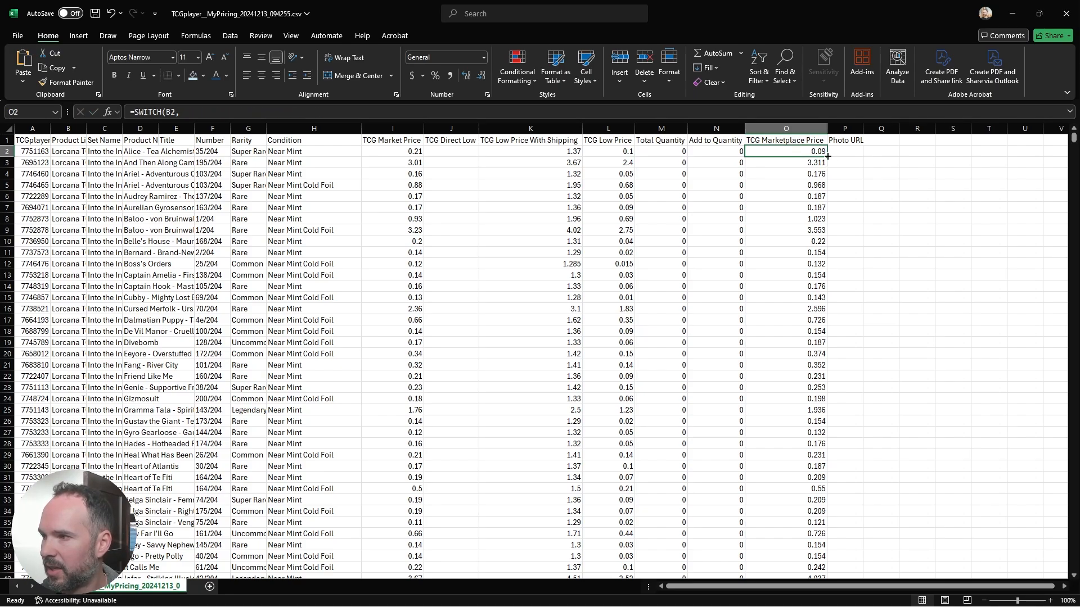
double_click(828, 157)
Step: Review the TCG Marketplace Price results in column O down through the Lorcana and Magic rows
scroll(843, 275, down, 8)
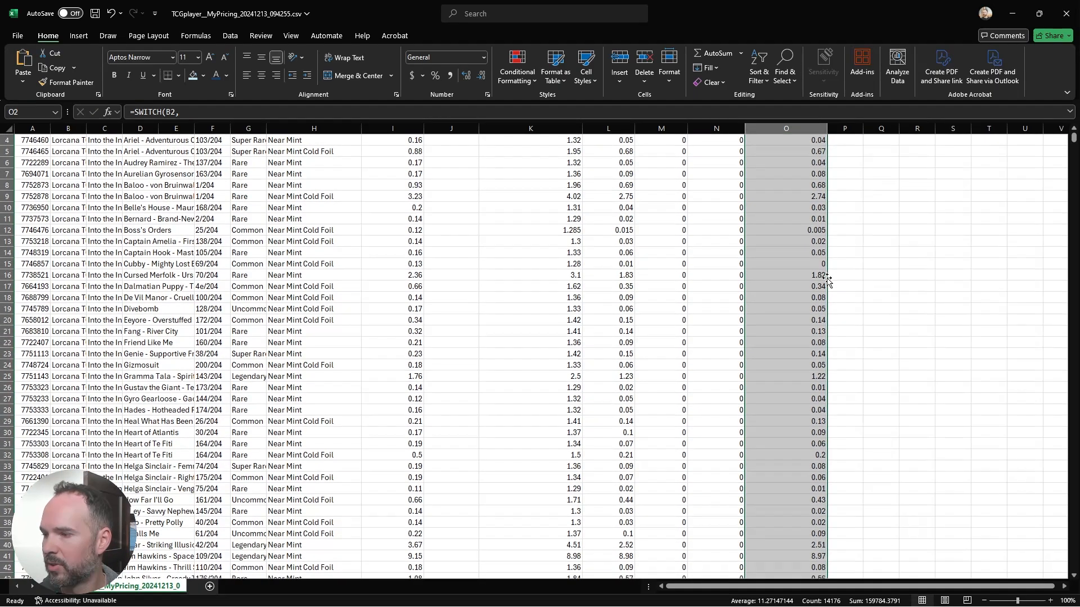
scroll(816, 277, up, 8)
scroll(805, 278, down, 20)
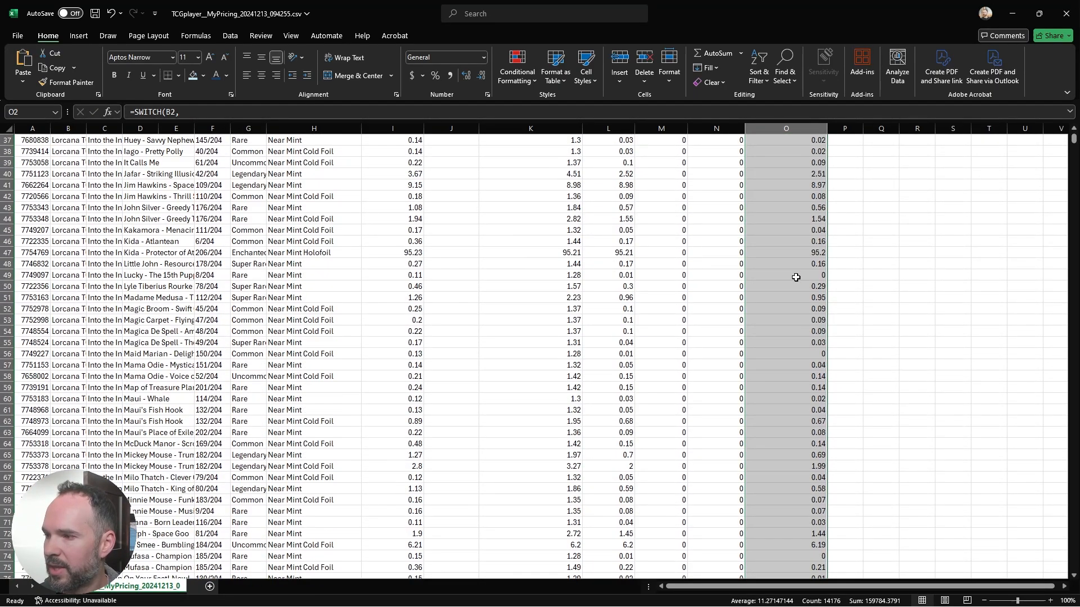
scroll(796, 277, down, 20)
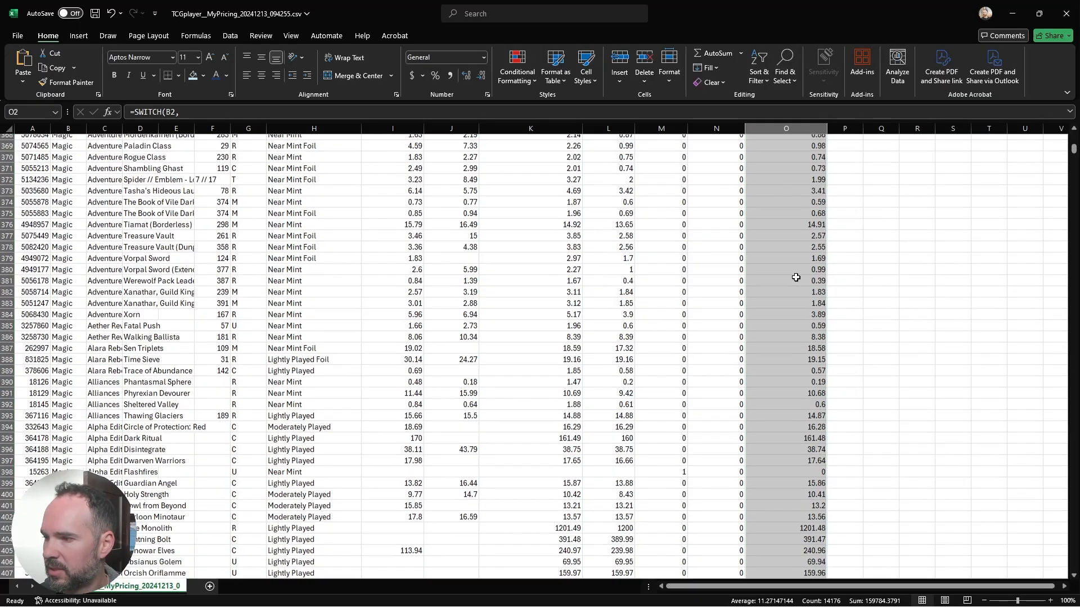
scroll(796, 277, down, 8)
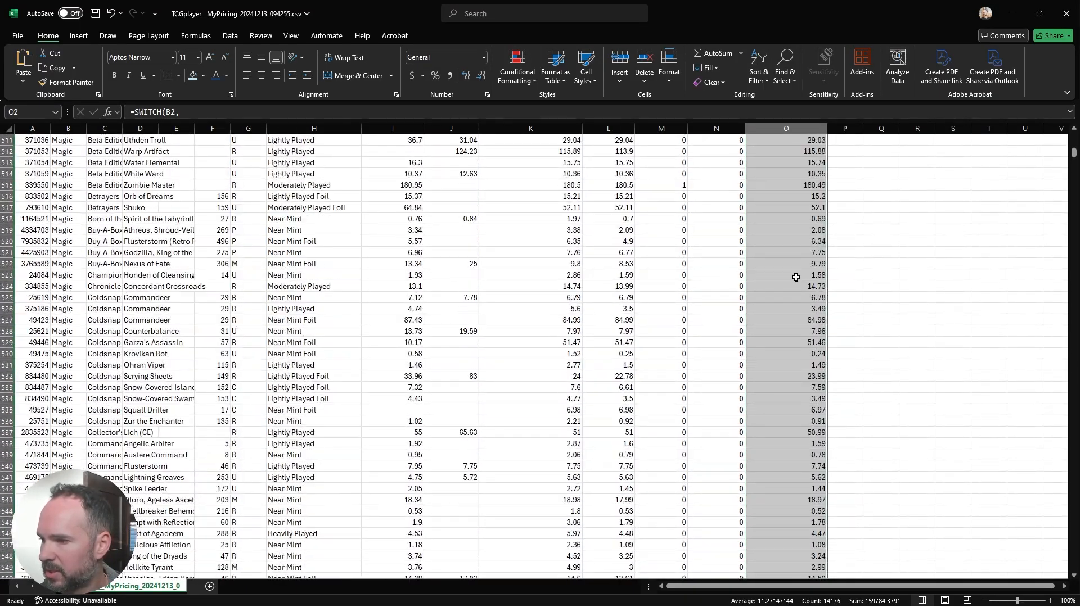
click(796, 277)
scroll(860, 309, down, 20)
scroll(861, 312, down, 20)
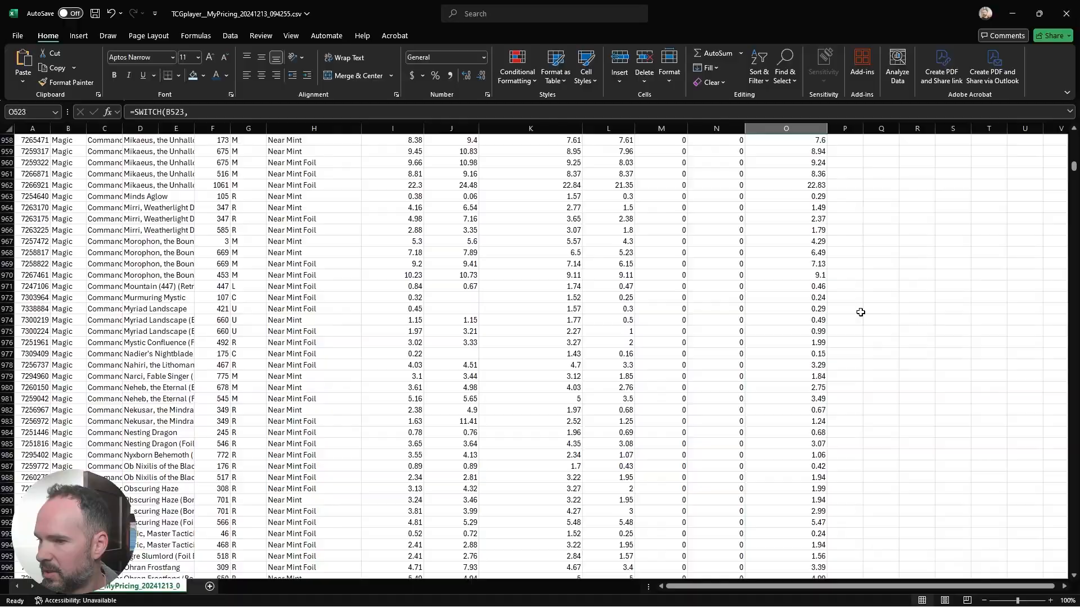
scroll(860, 312, down, 20)
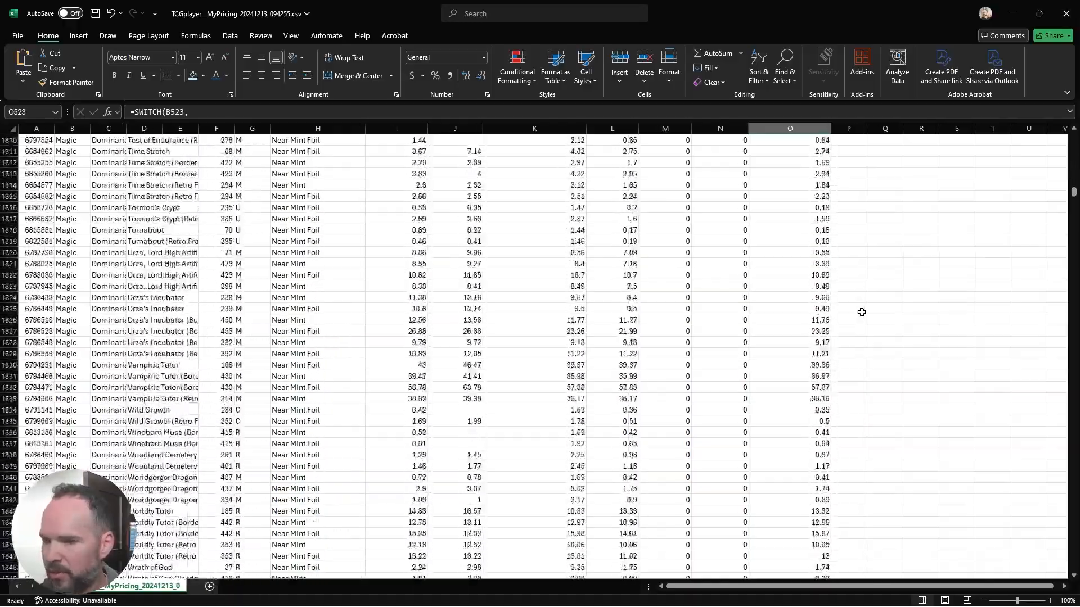
scroll(862, 312, down, 20)
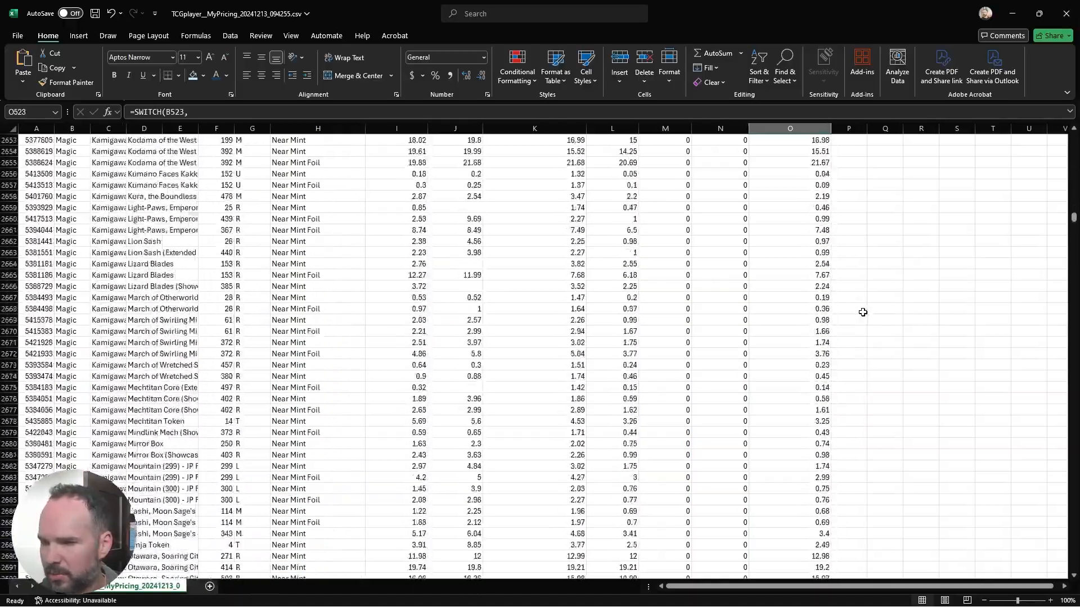
scroll(895, 347, down, 20)
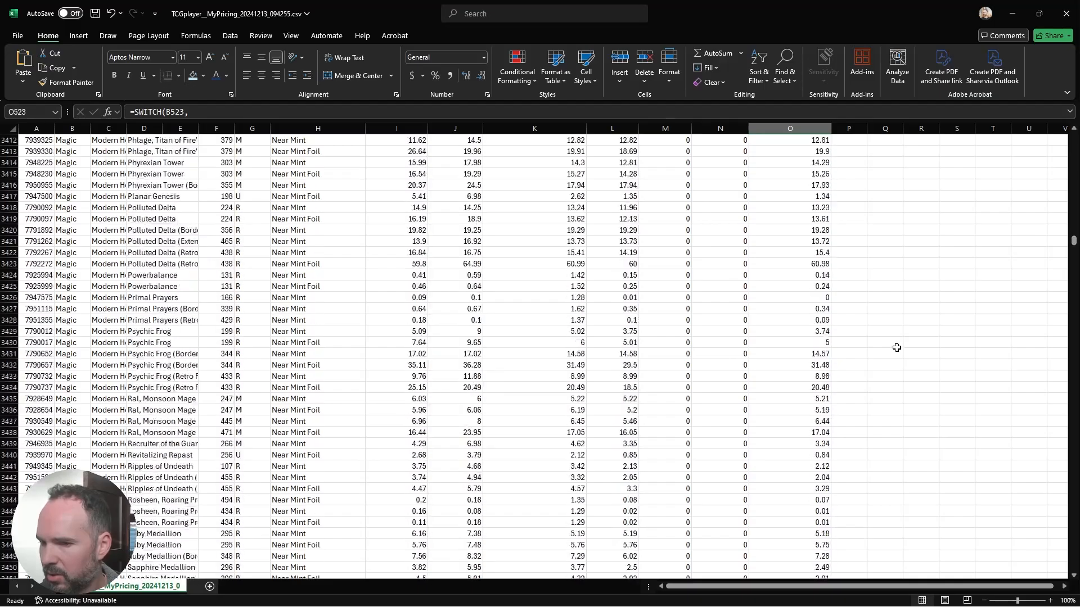
Step: Compare the TCG Market Price with the calculated column O price for the Pokemon SM Promo rows around 8808 to 8830
drag(1074, 242, 1018, 394)
scroll(748, 287, up, 4)
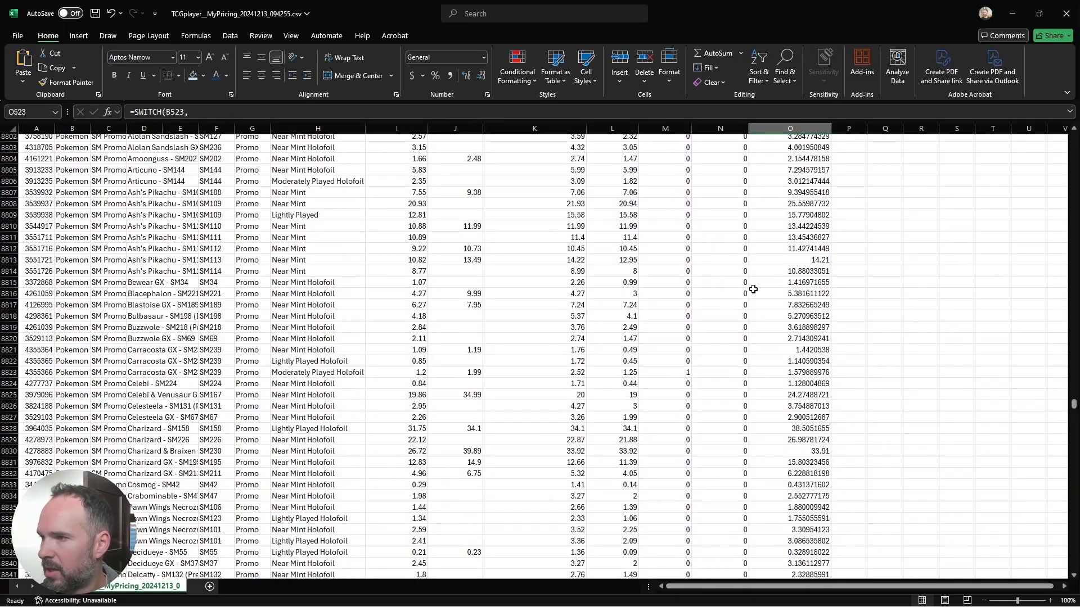
click(810, 203)
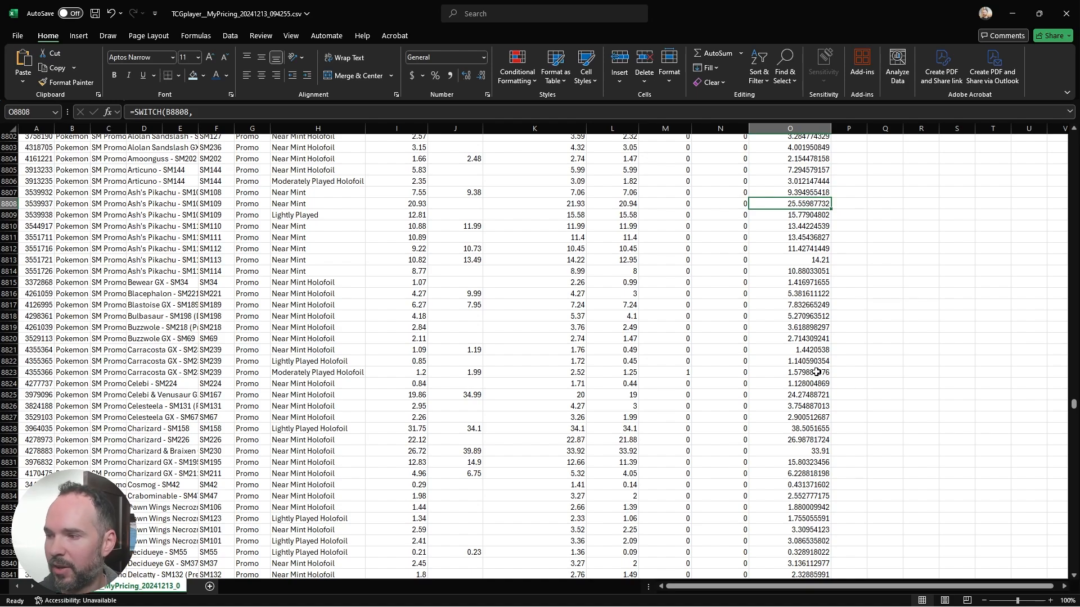
click(793, 284)
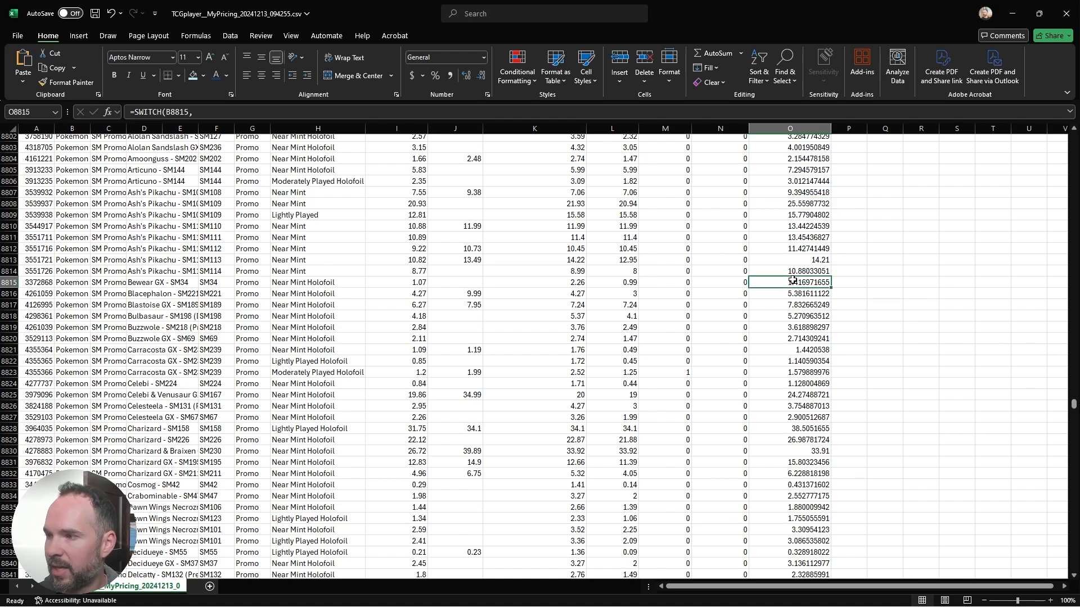
click(419, 282)
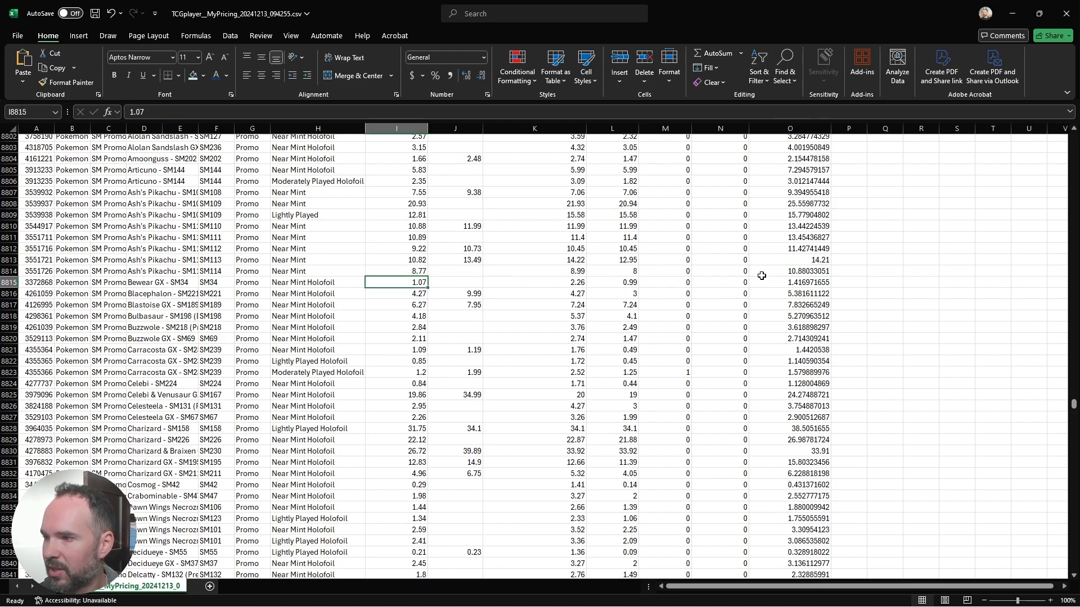
click(796, 283)
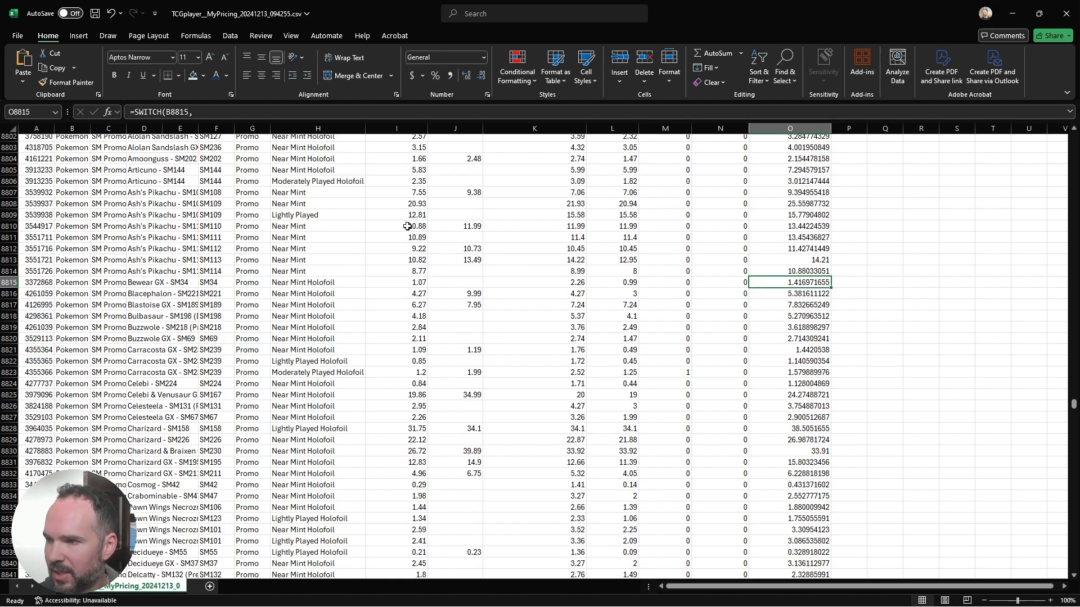
scroll(444, 336, down, 2)
click(418, 384)
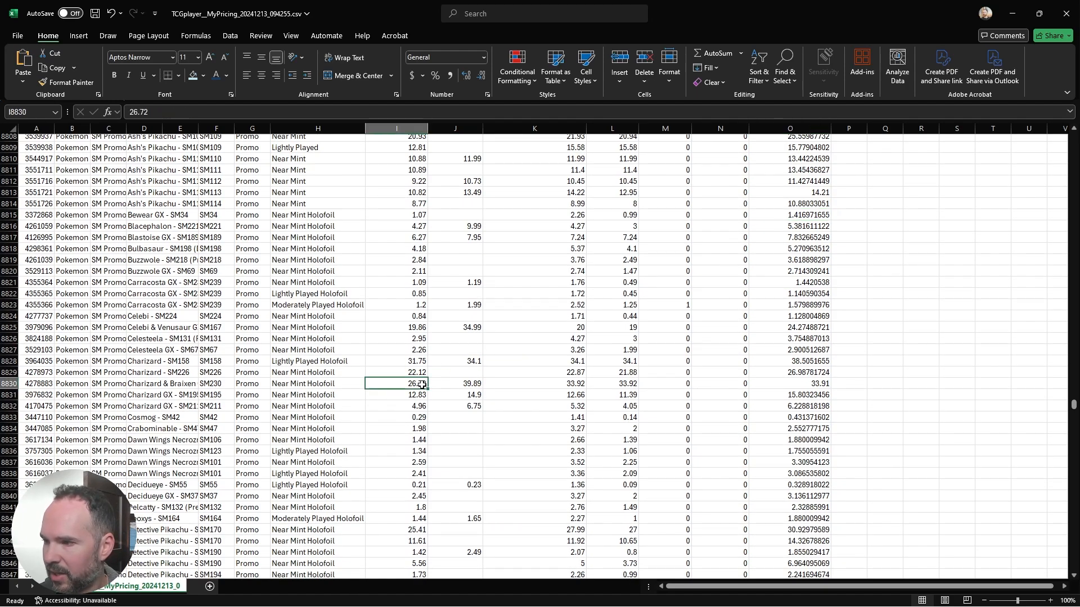
Step: Check the column O prices against market prices further down the Pokemon promos, including the Garchomp & Giratina SM193 and Reshiram & Charizard SM201 rows
scroll(553, 396, down, 2)
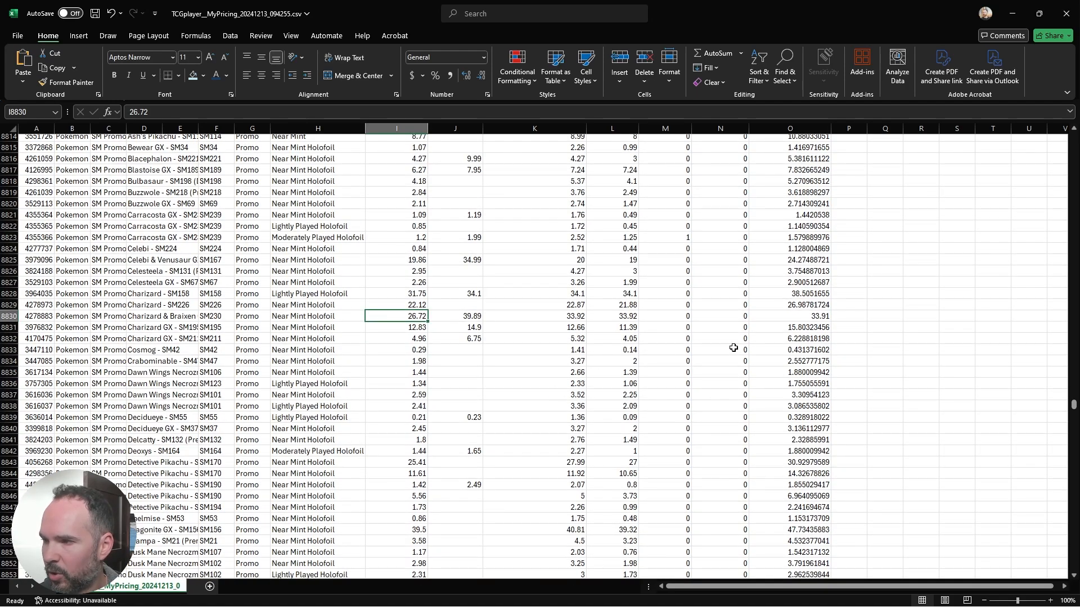
scroll(687, 357, down, 2)
scroll(688, 357, down, 4)
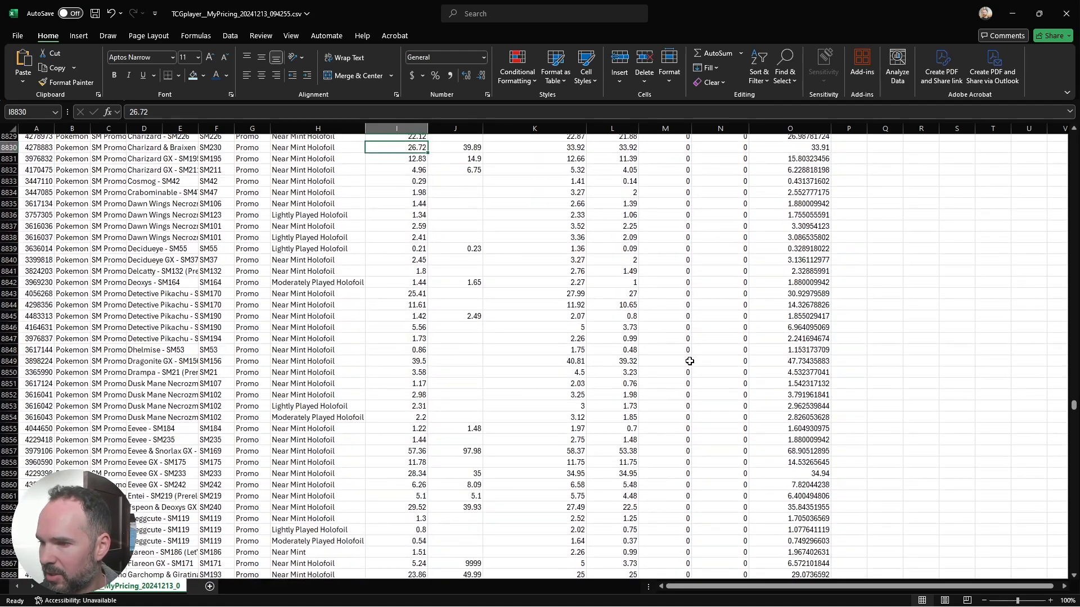
scroll(584, 446, down, 5)
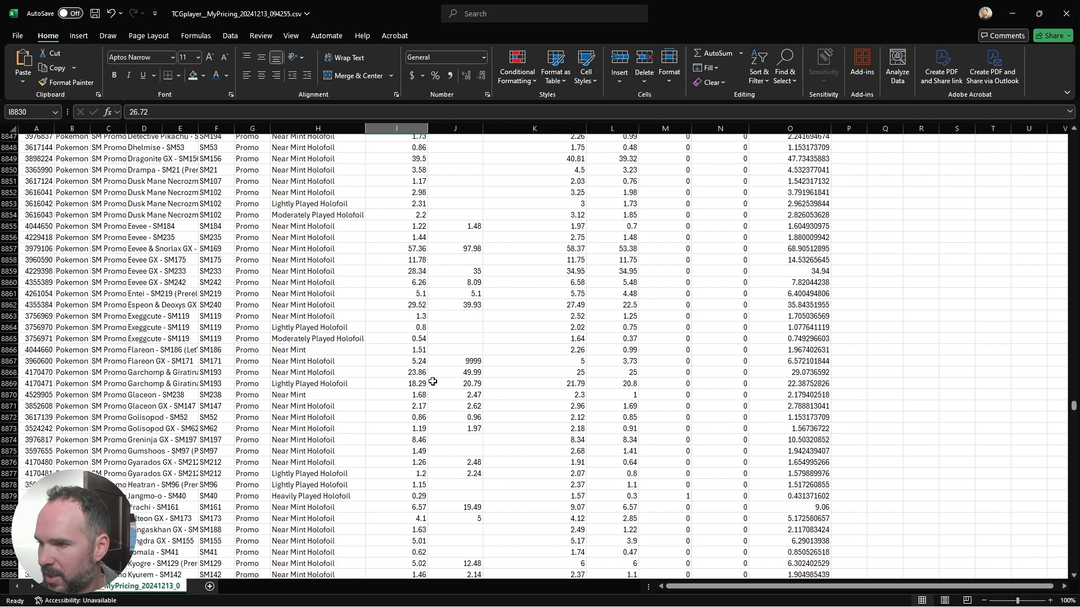
click(415, 372)
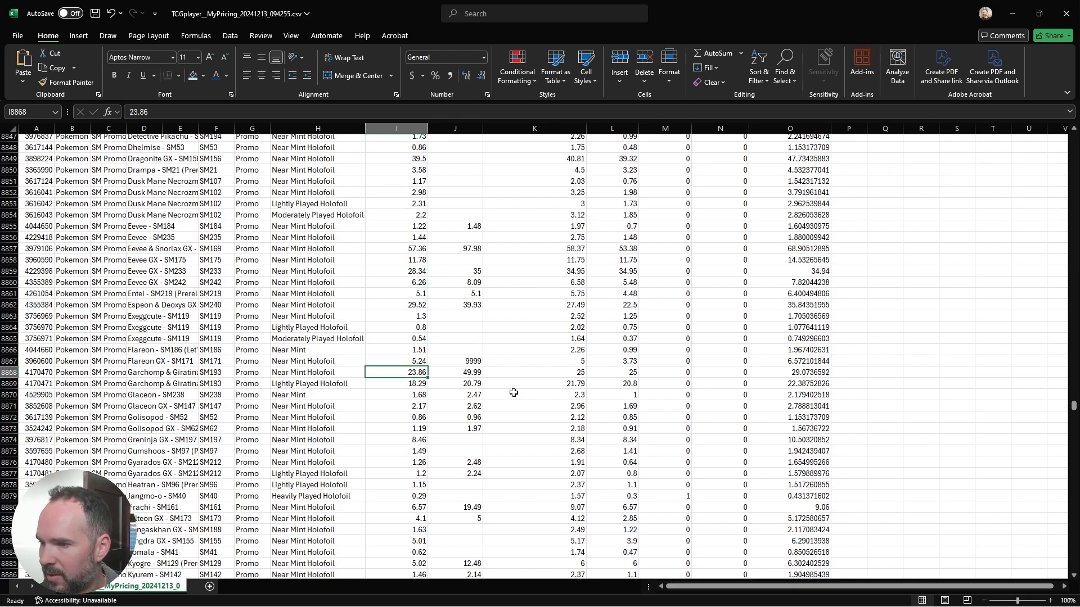
click(796, 372)
scroll(815, 394, down, 20)
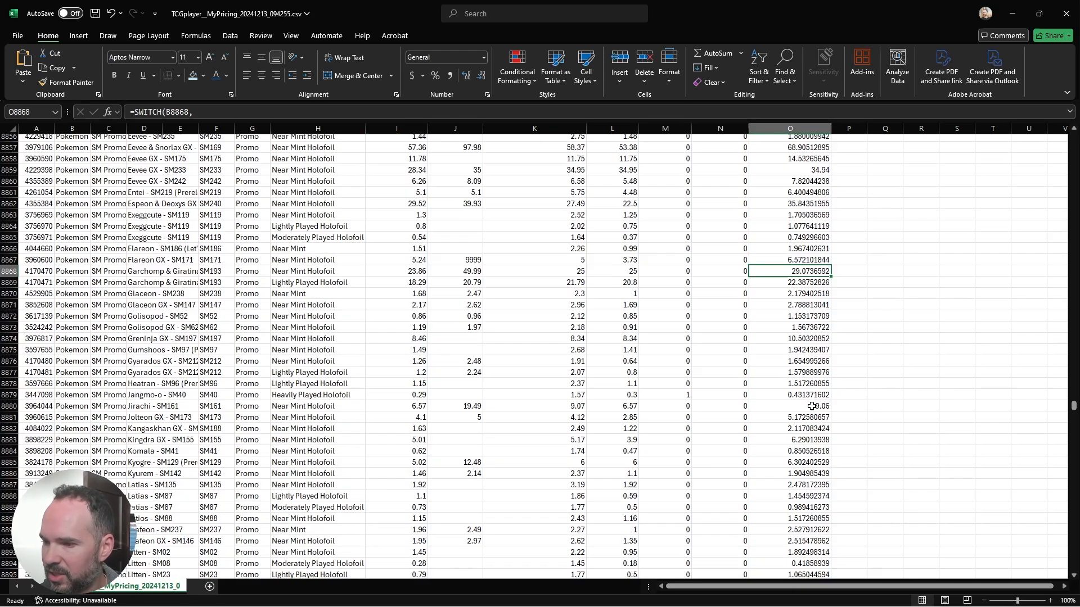
scroll(811, 406, down, 8)
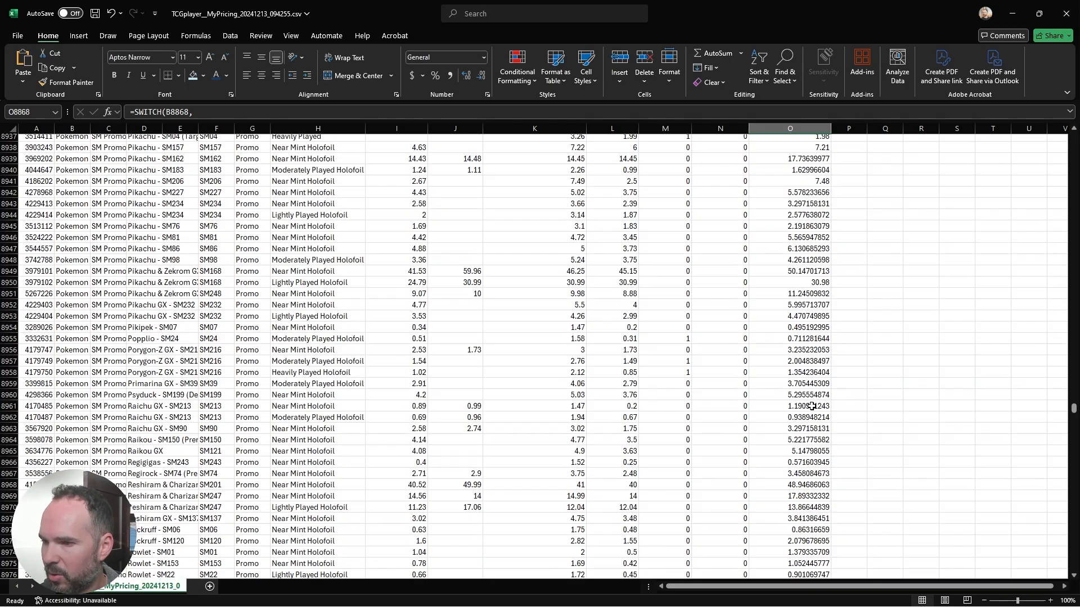
scroll(811, 406, down, 5)
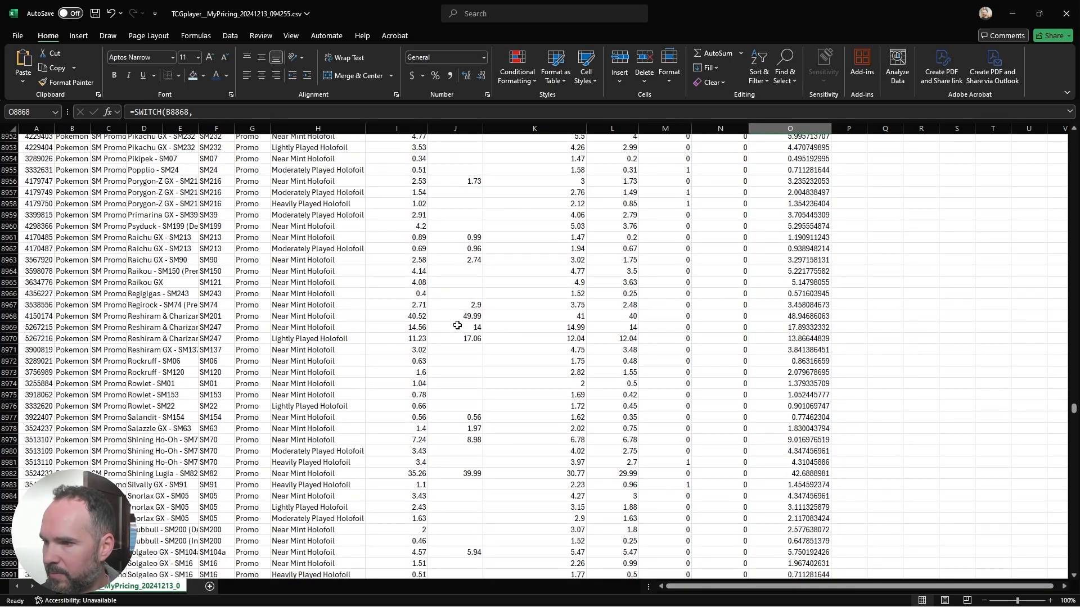
click(414, 318)
click(784, 319)
scroll(722, 438, down, 10)
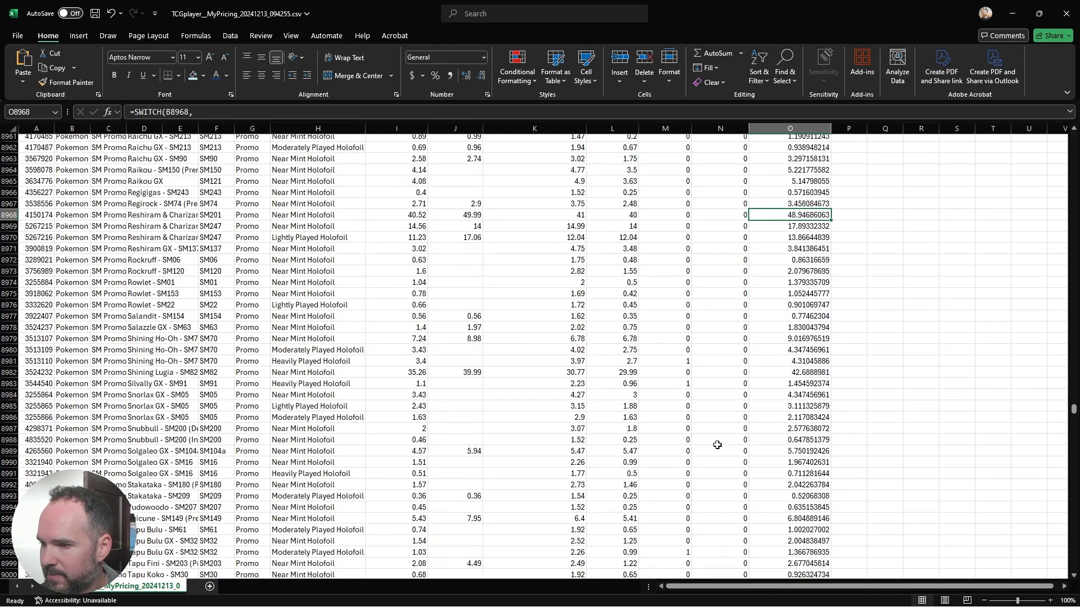
Step: Discard the stray "f" entered in O8968 and keep the cell's SWITCH formula
text(f)
scroll(717, 445, up, 10)
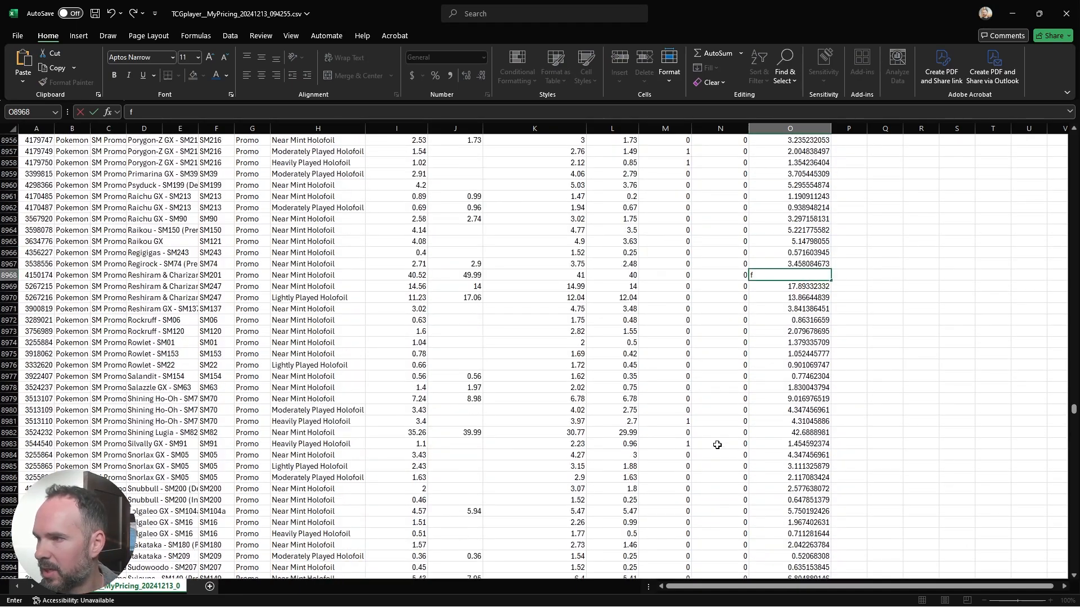
key(BackSpace)
text(=SWITCH(B8968,     "Pokemon", MAX(IF(ISBLANK(I8968), 0, I8968 * (1.2736 - 0.0181 * LN(I8968) + 0.05553 / I8968)), IF(K8968 > 4.99 + 1.27, K8968 - 0.01, L8968 - 0.01)),     "Pokemon Japan", MAX(IF(ISBLANK(I8968), 0, I8968 * (1.2736 - 0.0181 * LN(I8968) + 0.05553 / I8968)), IF(K8968 > 4.99 + 1.27, K8968 - 0.01, L8968 - 0.01)),     "Magic", IF(ISBLANK(K8968), 0, IF(K8968 > 4.99 + 1.27, K8968 - 0.01, L8968 - 0.01)),     "YuGiOh", IF(ISBLANK(K8968), 0, IF(K8968 > 4.99 + 1.27, K8968 - 0.01, L8968 - 0.01)),     "Lorcana TCG", IF(ISBLANK(K8968), 0, IF(K8968 > 4.99 + 1.27, K8968 - 0.01, L8968 - 0.01)),     "Sorcery Contested Realm", IF(ISBLANK(K8968), 0, IF(K8968 > 4.99 + 1.27, K8968 - 0.01, L8968 - 0.01)),     0 ))
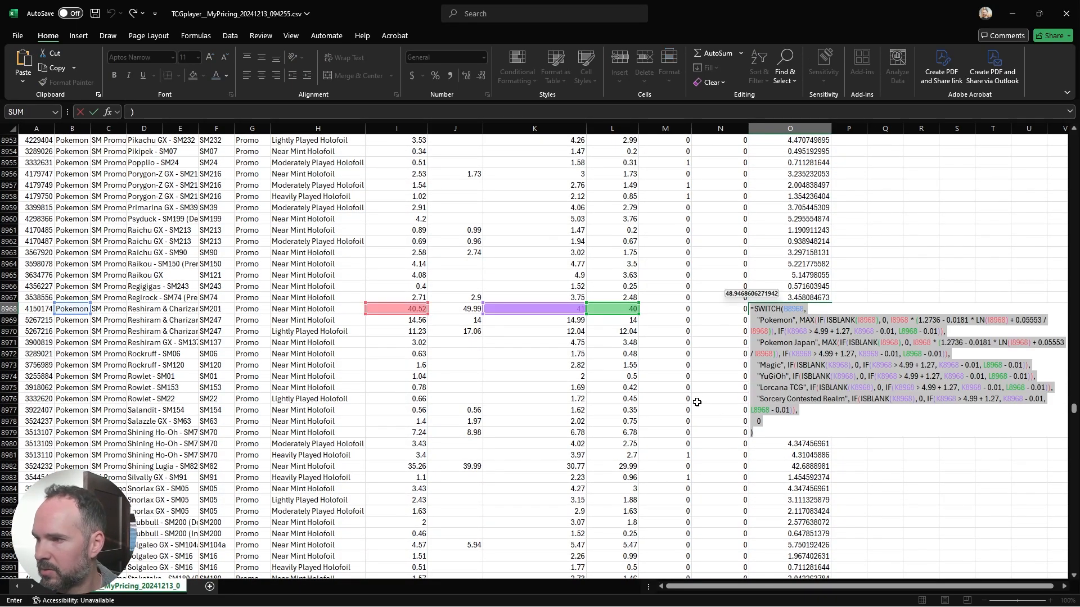
key(Return)
scroll(697, 402, up, 20)
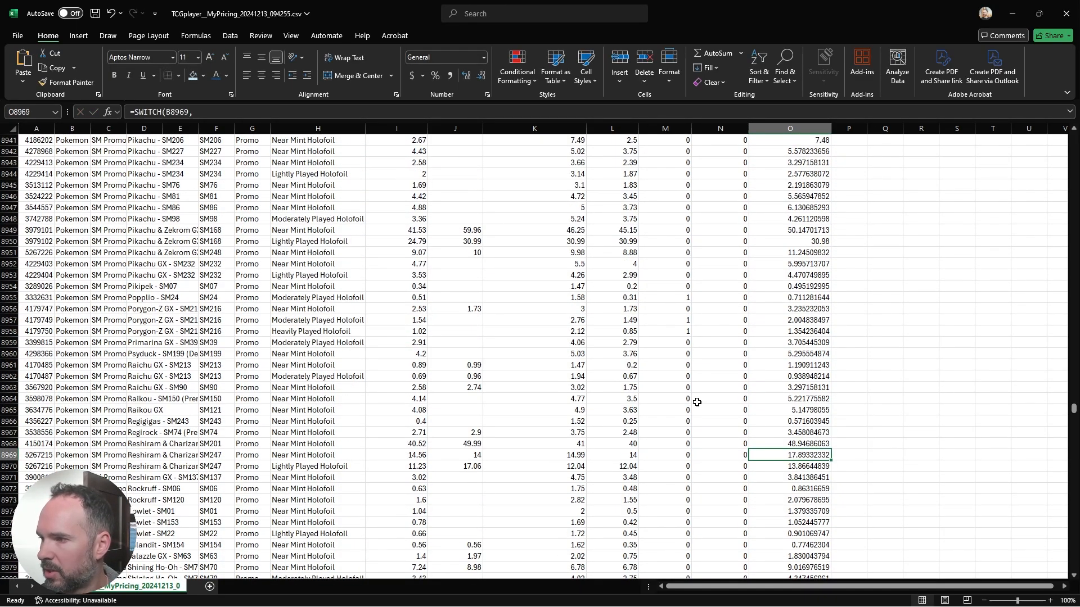
Step: Add filters to the header row and filter the Total Quantity column to show only rows with 0
drag(1073, 406, 1073, 137)
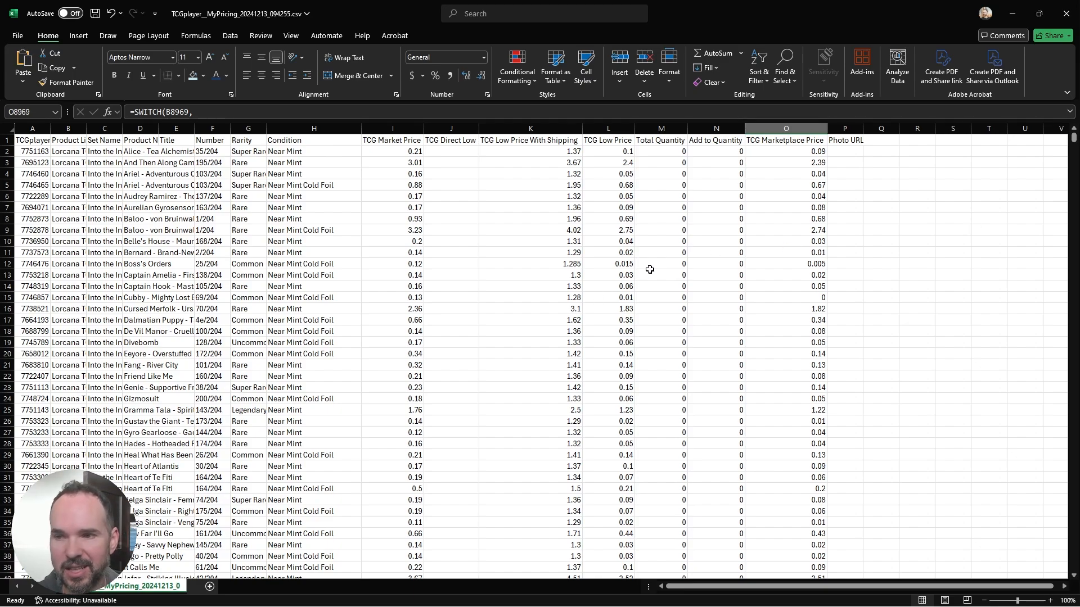
click(671, 151)
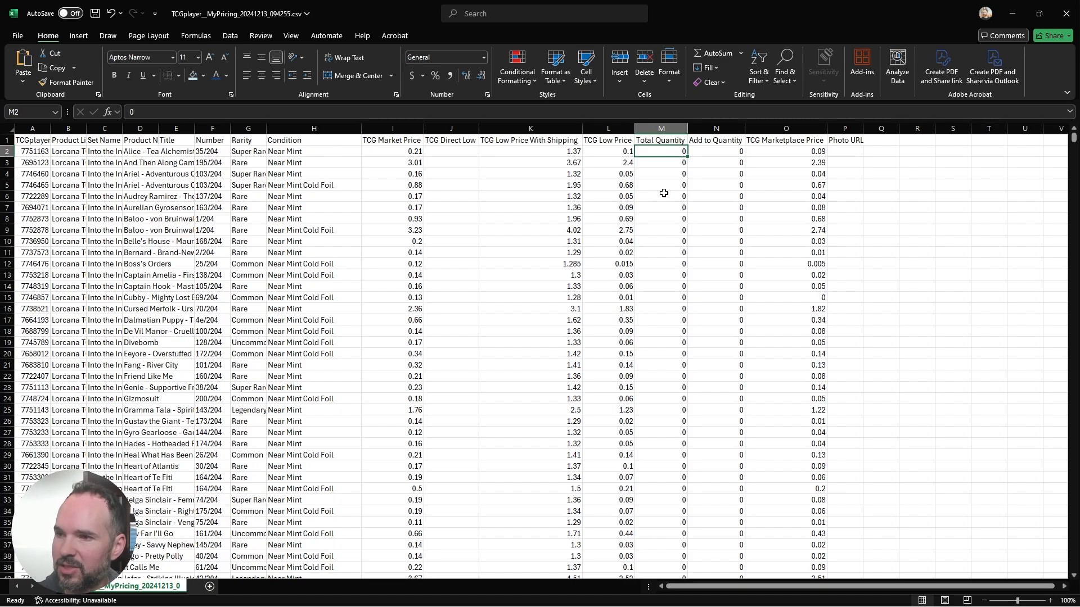
click(672, 143)
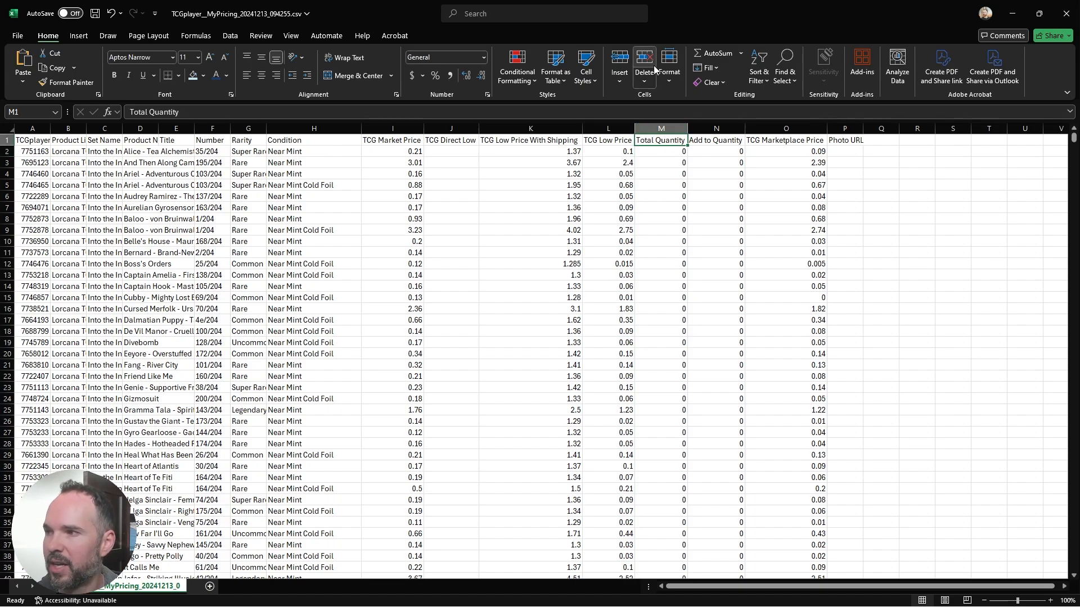
click(759, 80)
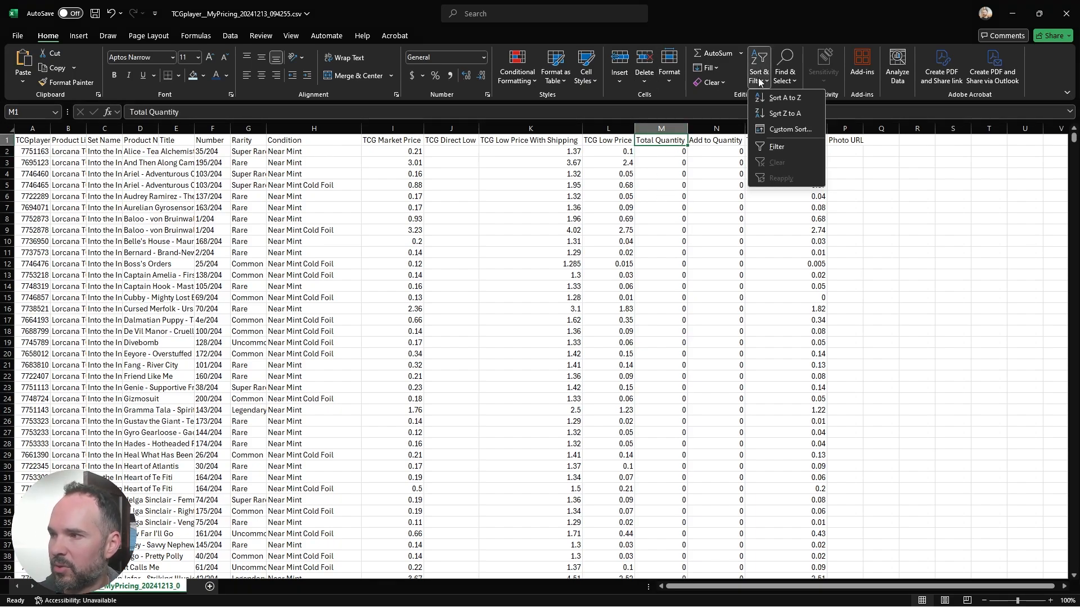
click(778, 150)
click(682, 140)
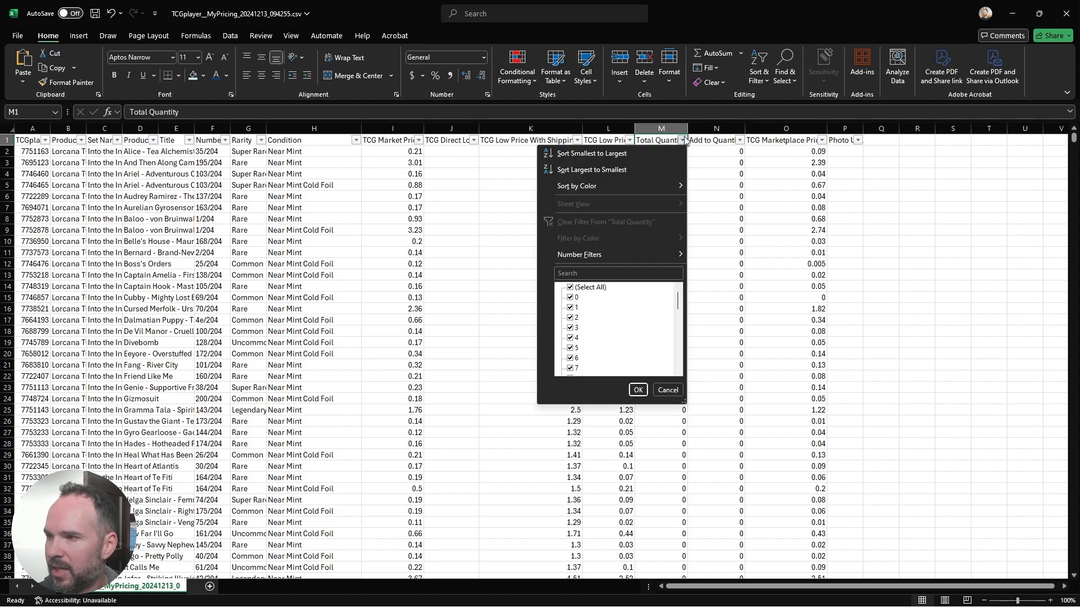
click(583, 288)
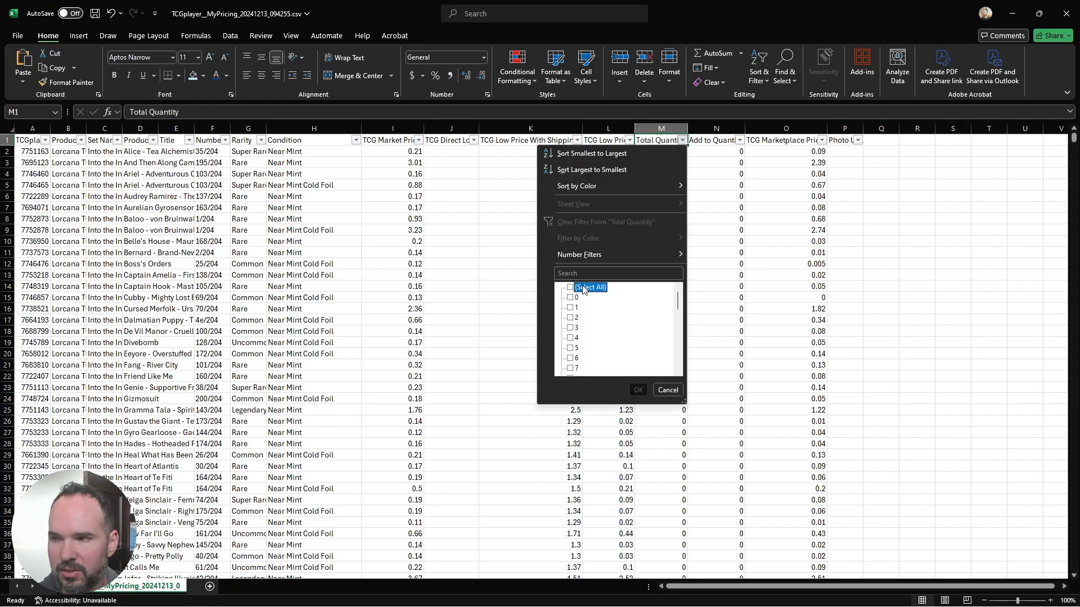
click(571, 298)
click(638, 390)
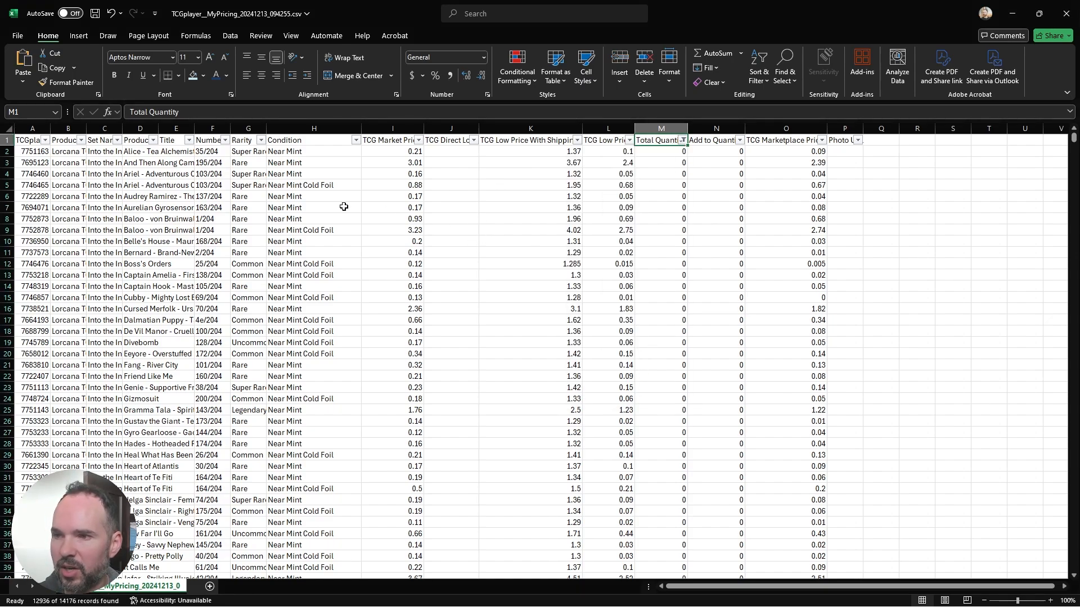
Step: Select all filtered zero-quantity rows from row 2 to the last YuGiOh row and delete them
click(7, 151)
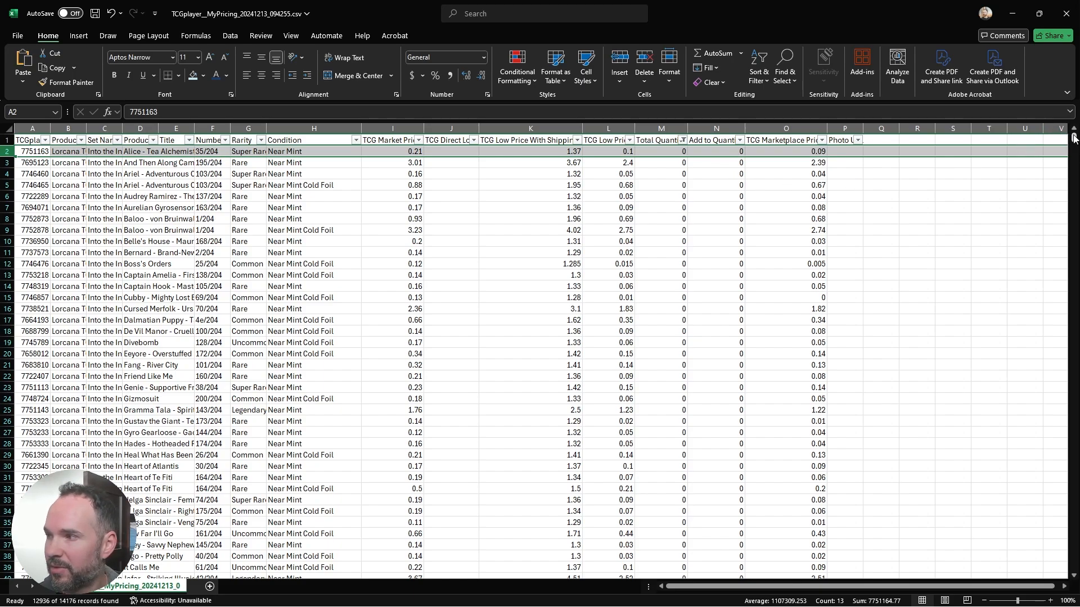
click(42, 183)
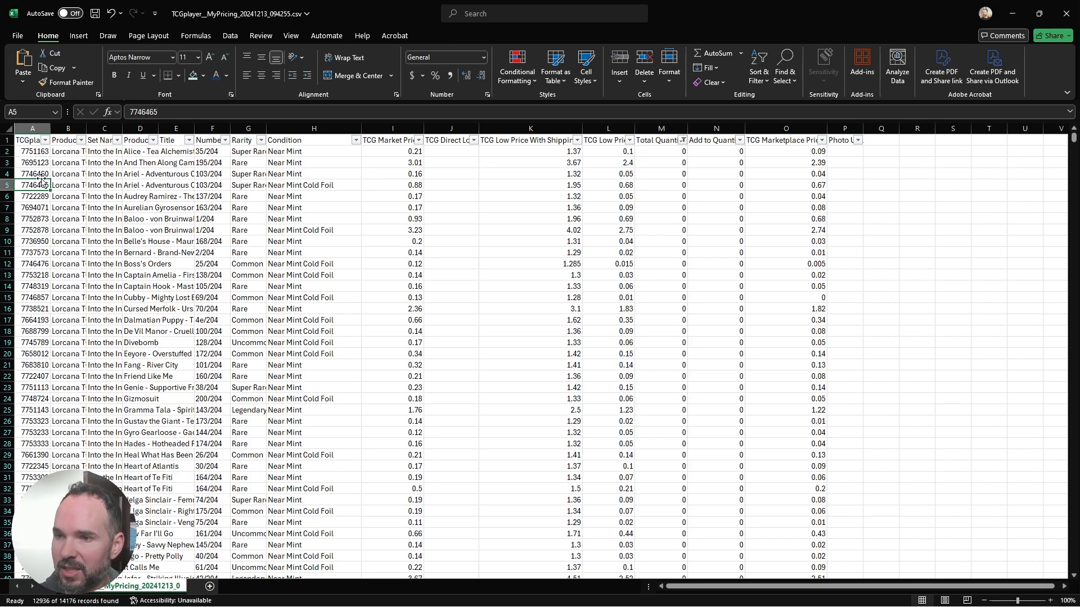
click(7, 152)
drag(1073, 139, 1073, 565)
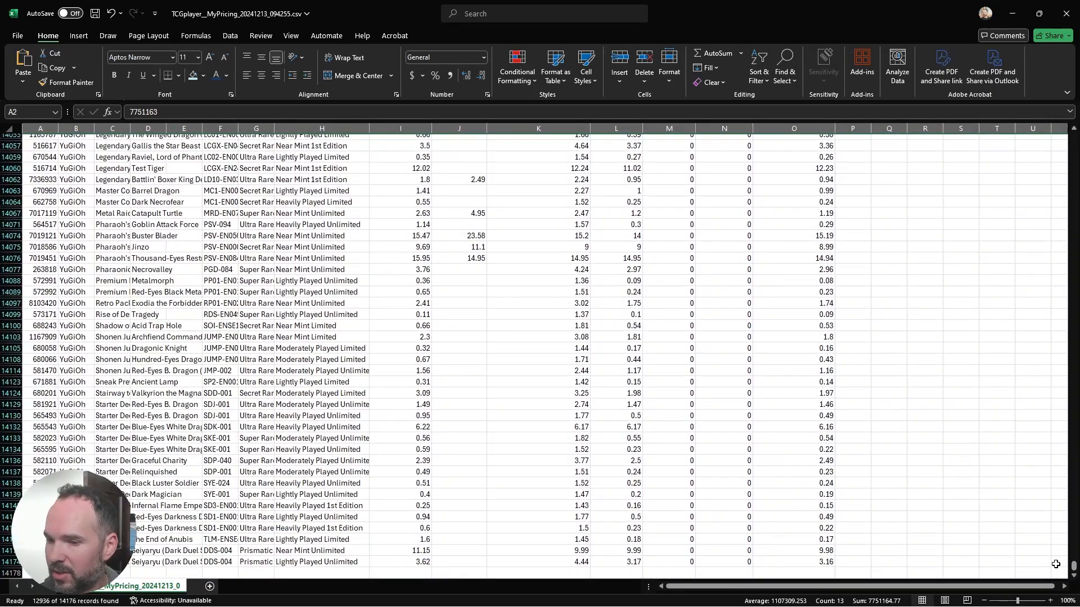
shift+click(7, 562)
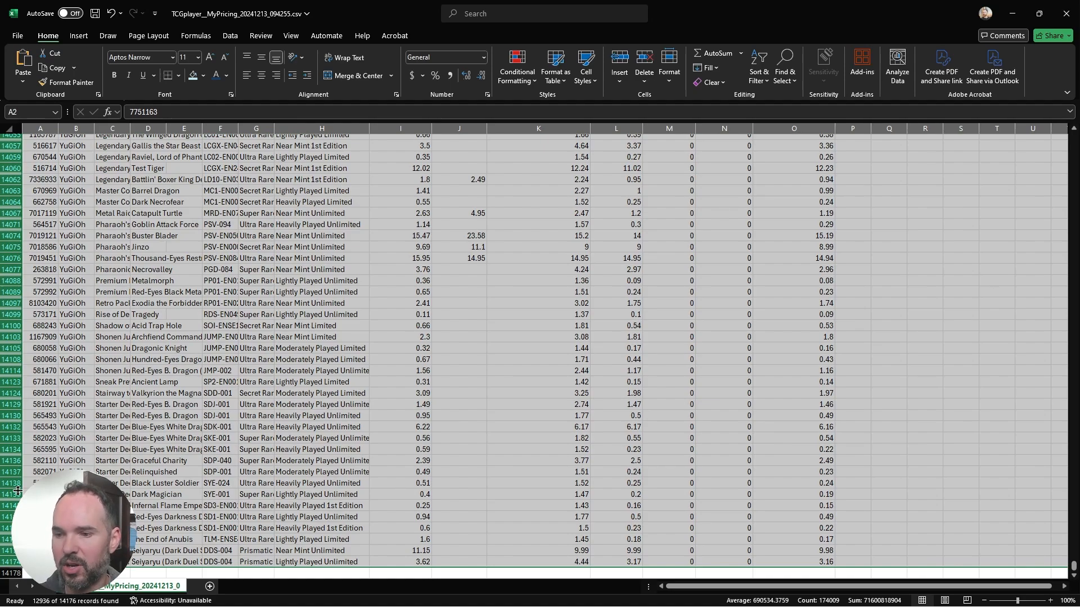
right_click(7, 561)
click(80, 404)
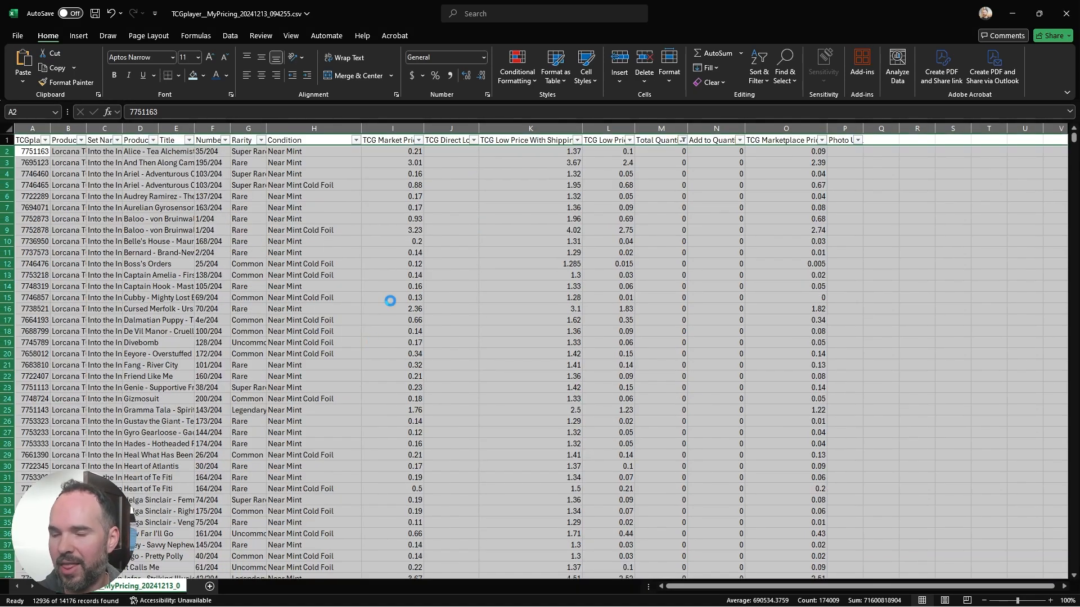
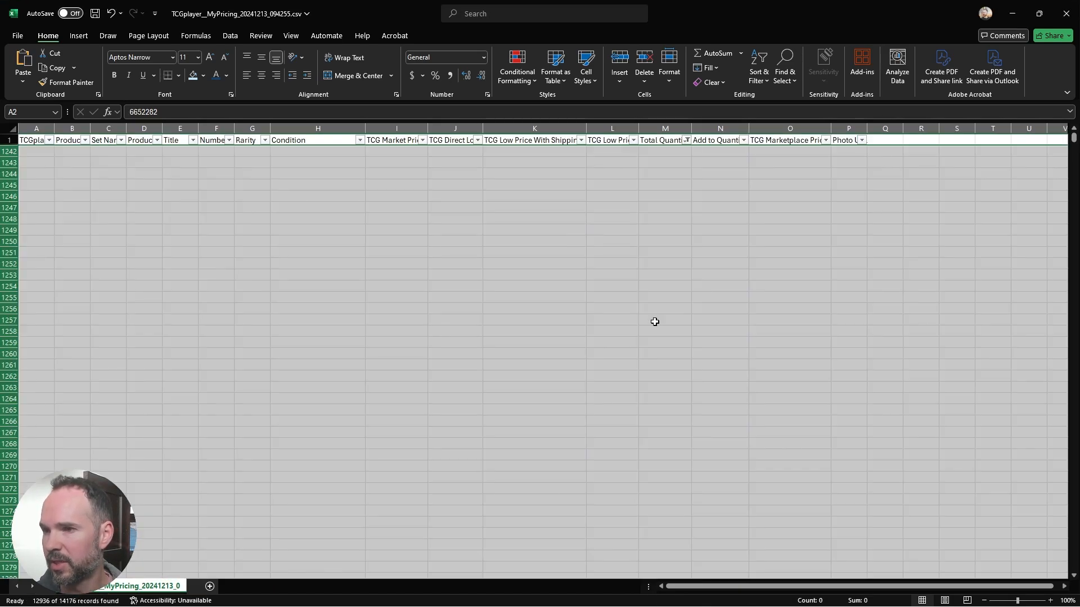
Step: Reset the Total Quantity filter to include all values so the remaining rows are shown again
click(686, 140)
click(588, 287)
click(641, 390)
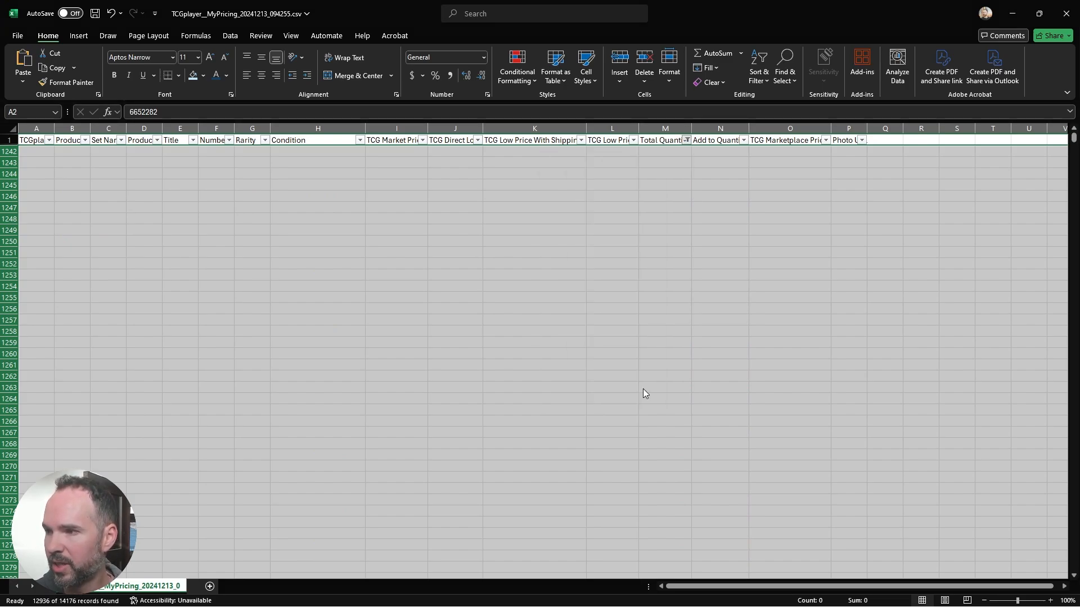
click(650, 364)
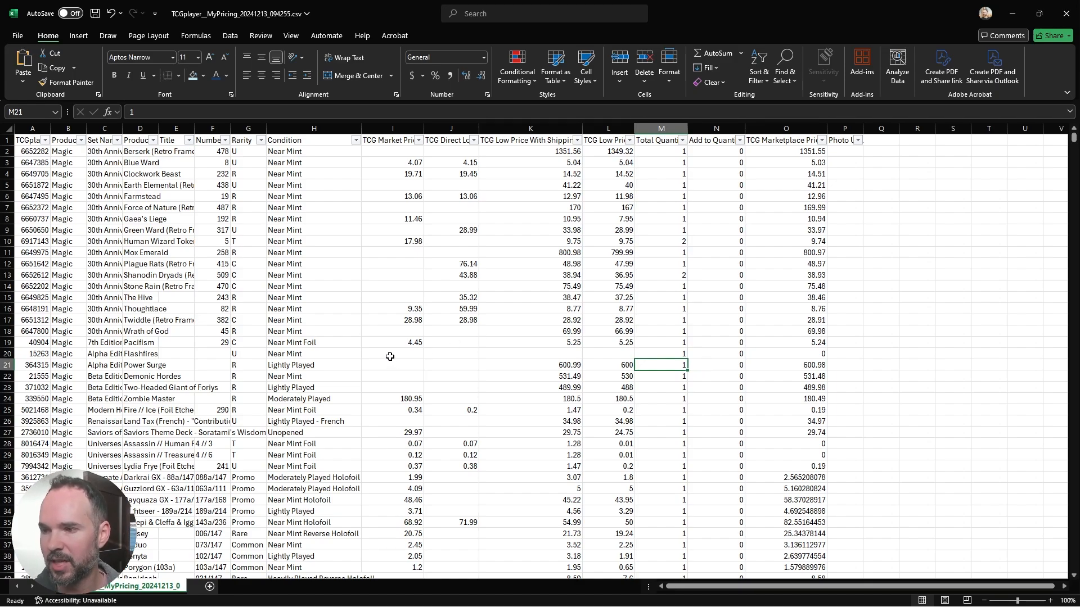
Step: Check the empty price cells of the Flashfires row and filter TCG Marketplace Price to show only rows with 0
drag(391, 355, 607, 353)
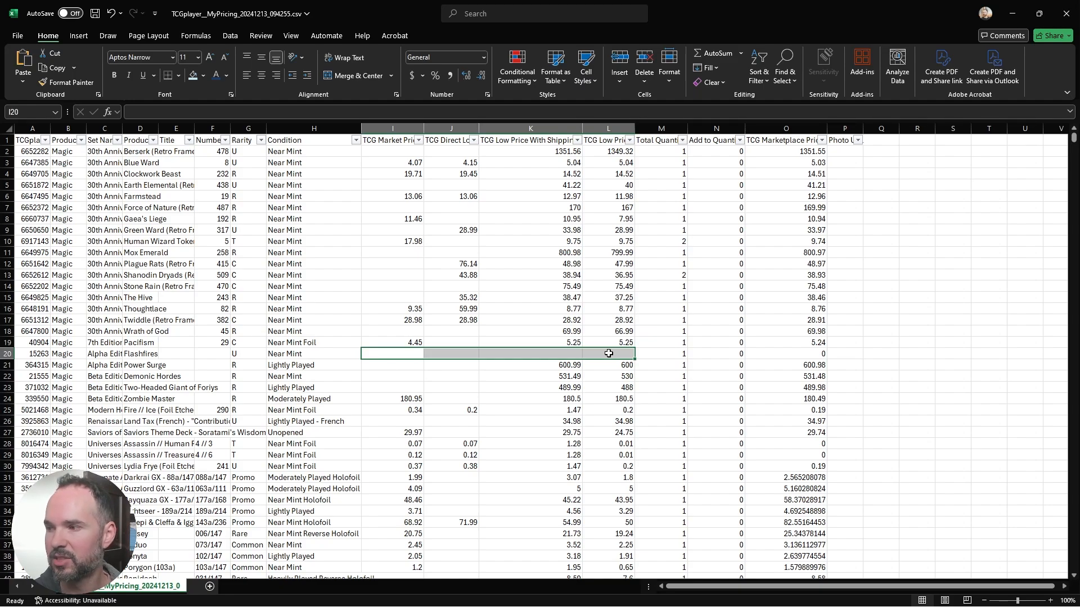
click(797, 356)
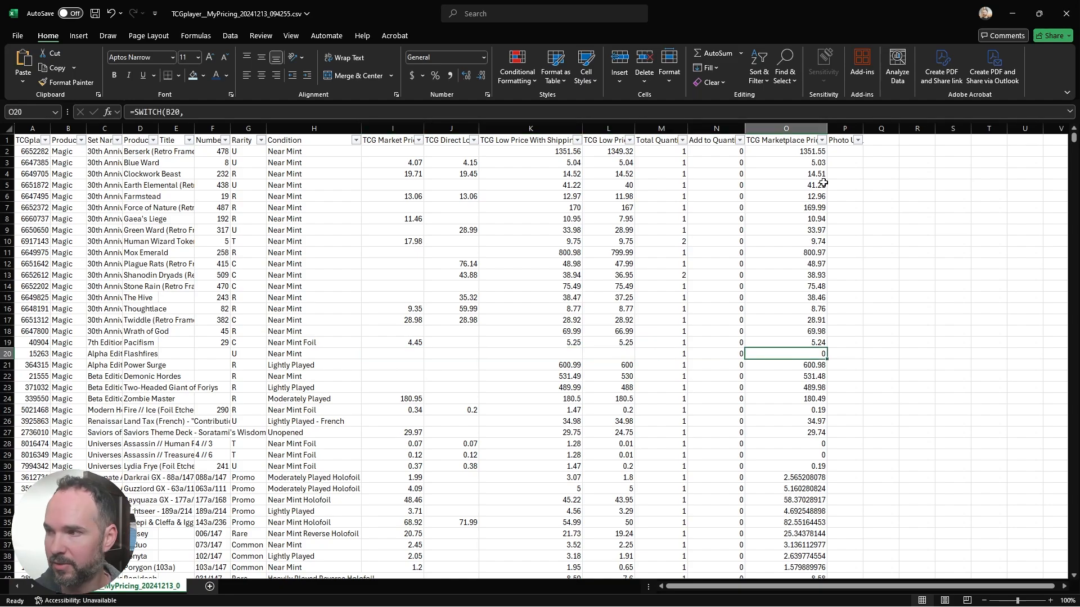
click(821, 140)
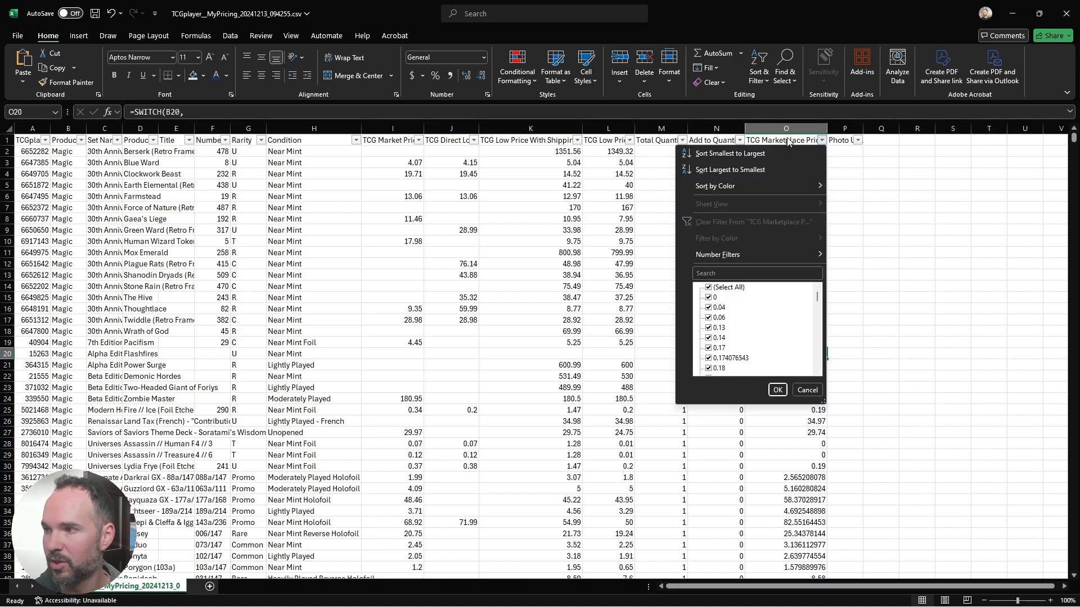
click(718, 288)
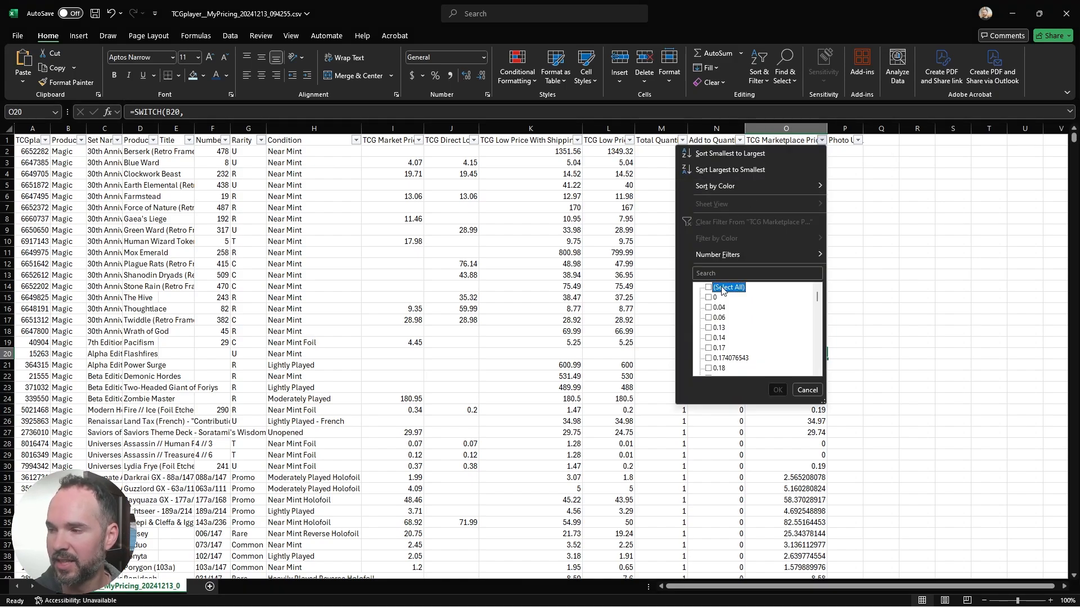
click(709, 298)
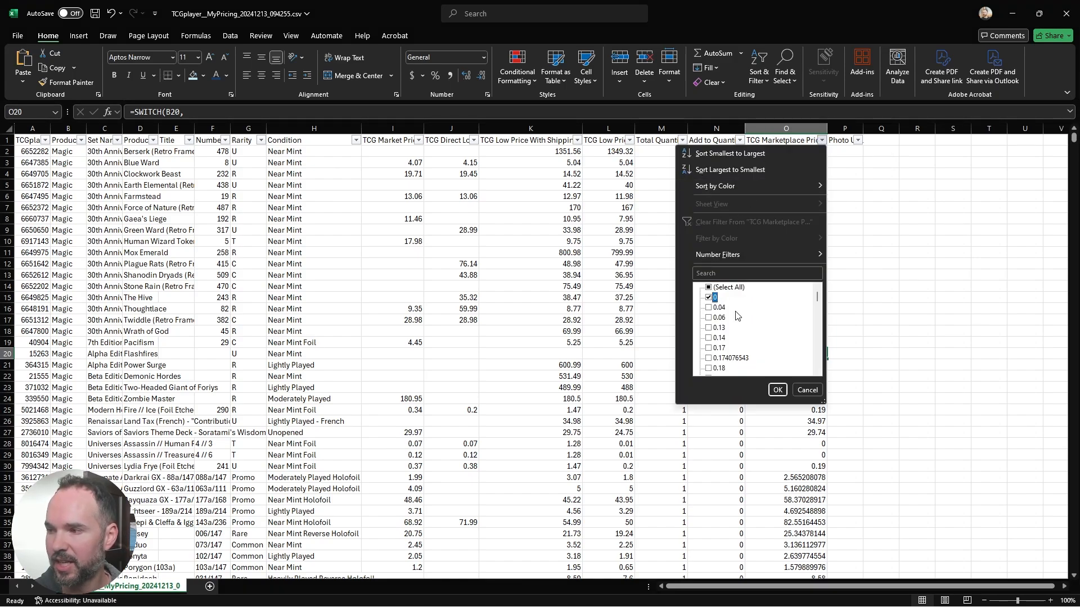
click(774, 388)
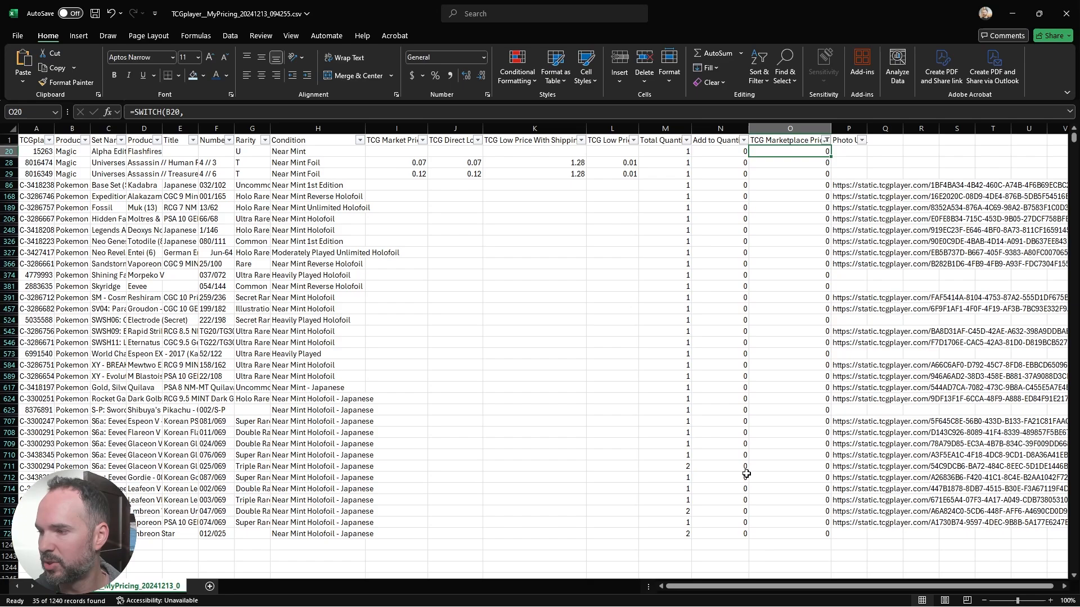
Step: Review the zero-priced rows' missing prices and photo links, and delete all filtered rows from row 20 down
drag(803, 534, 821, 194)
click(822, 198)
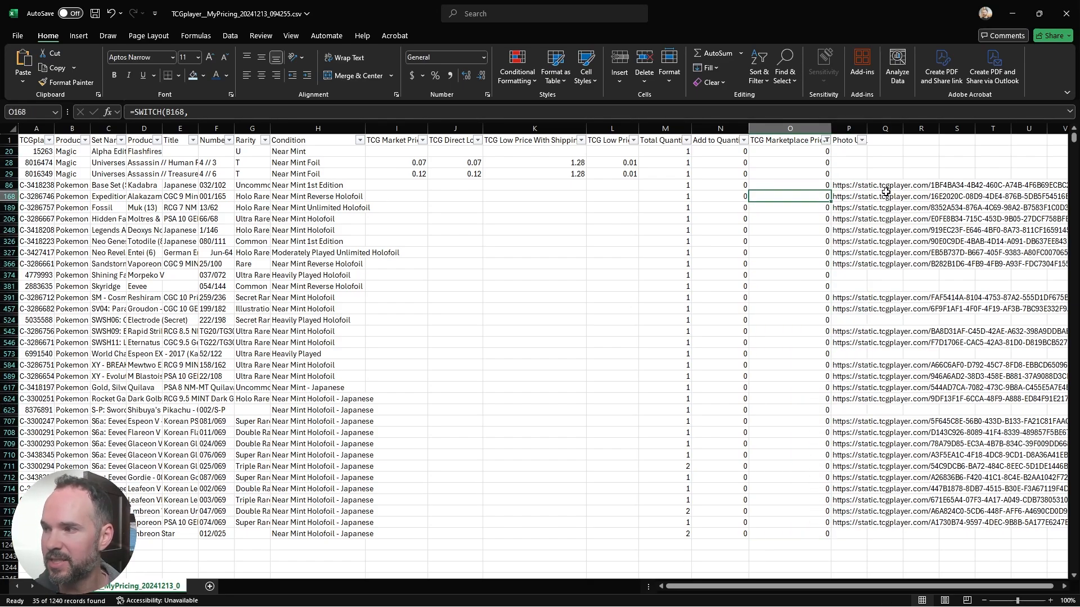
click(855, 187)
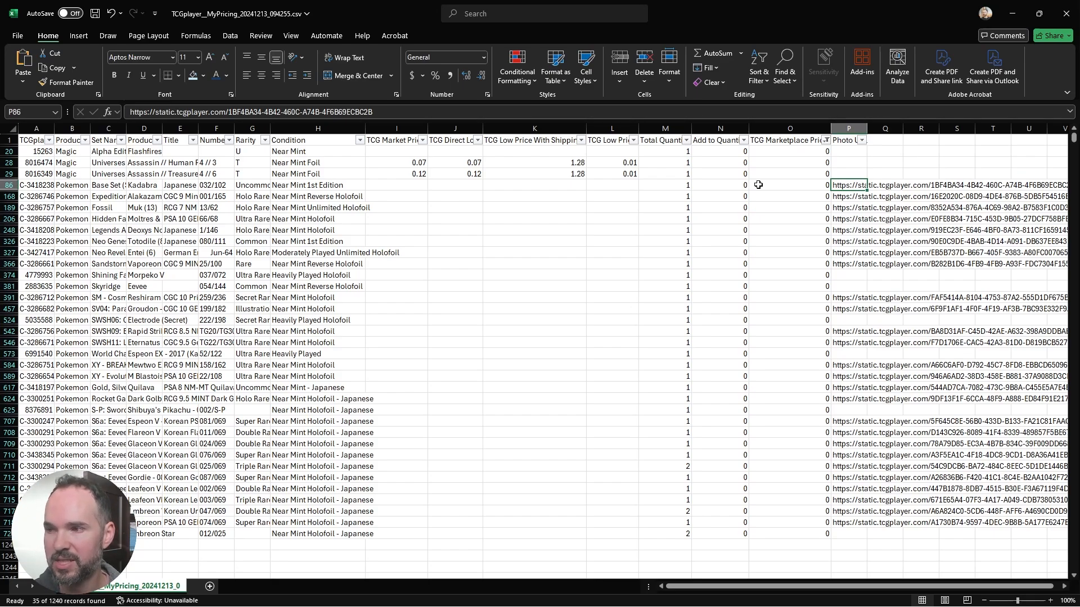
drag(401, 188, 535, 450)
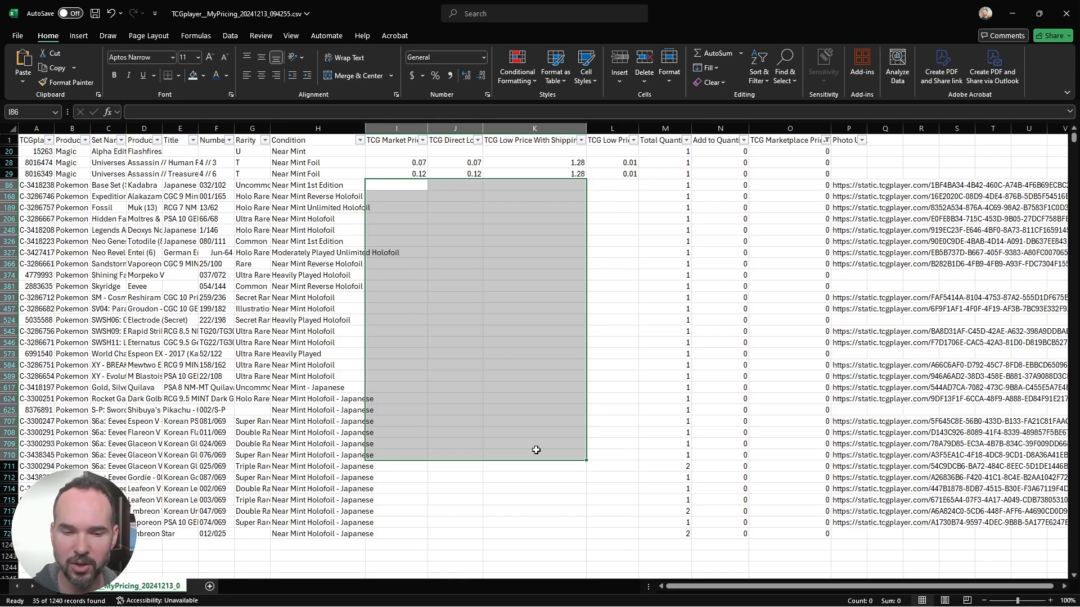
click(475, 391)
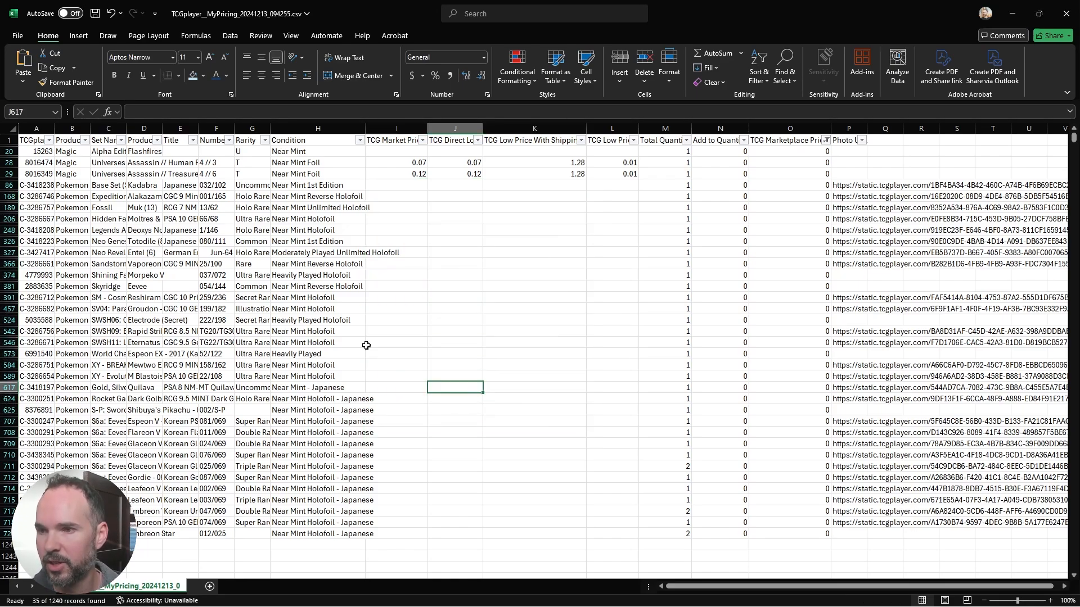
click(9, 151)
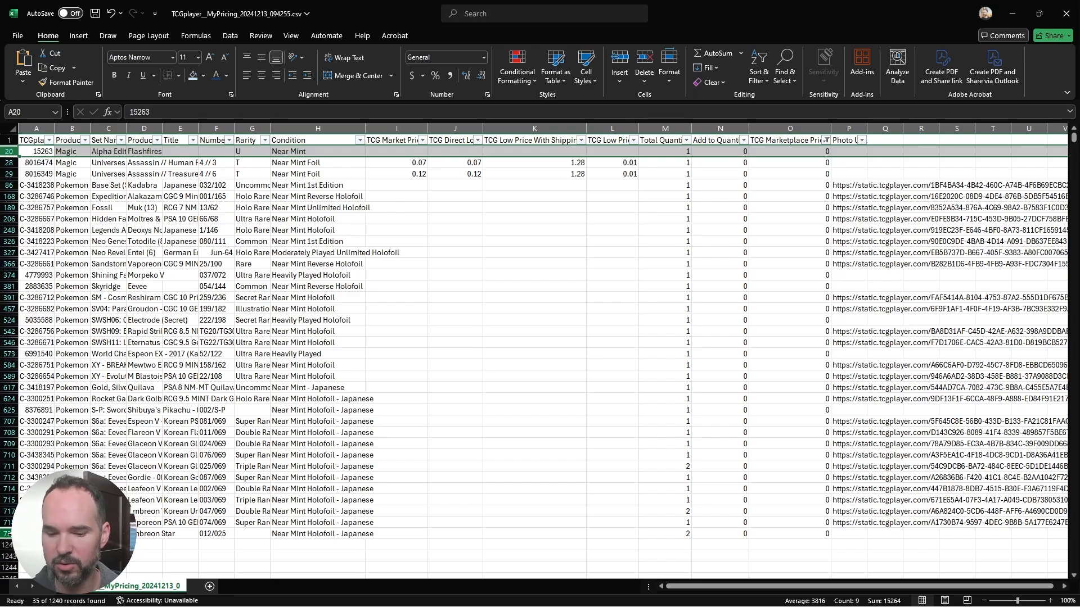
key(ctrl+shift+Down)
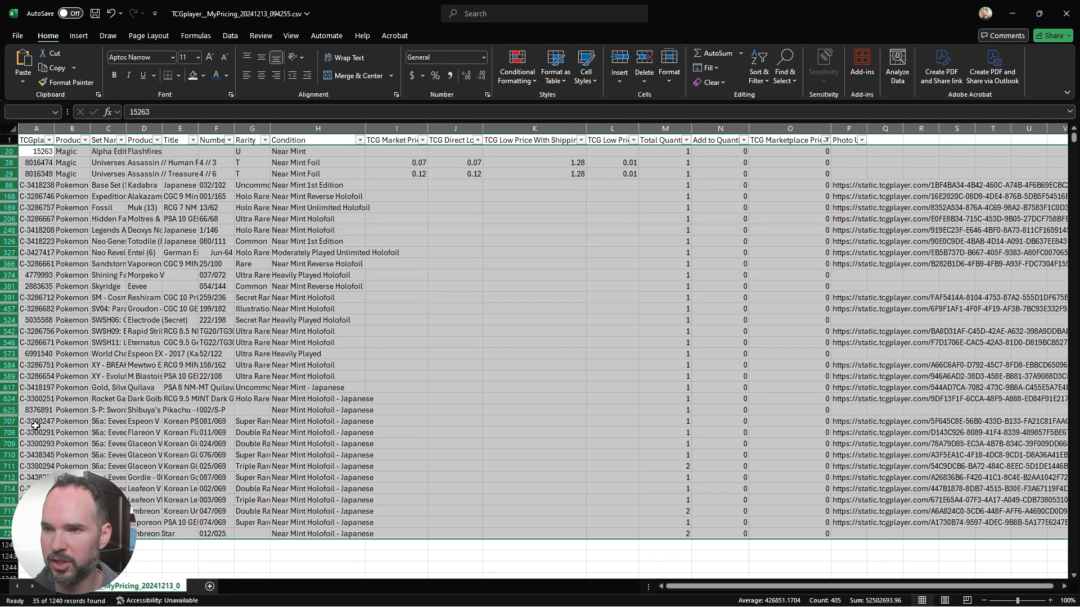
right_click(11, 289)
click(62, 422)
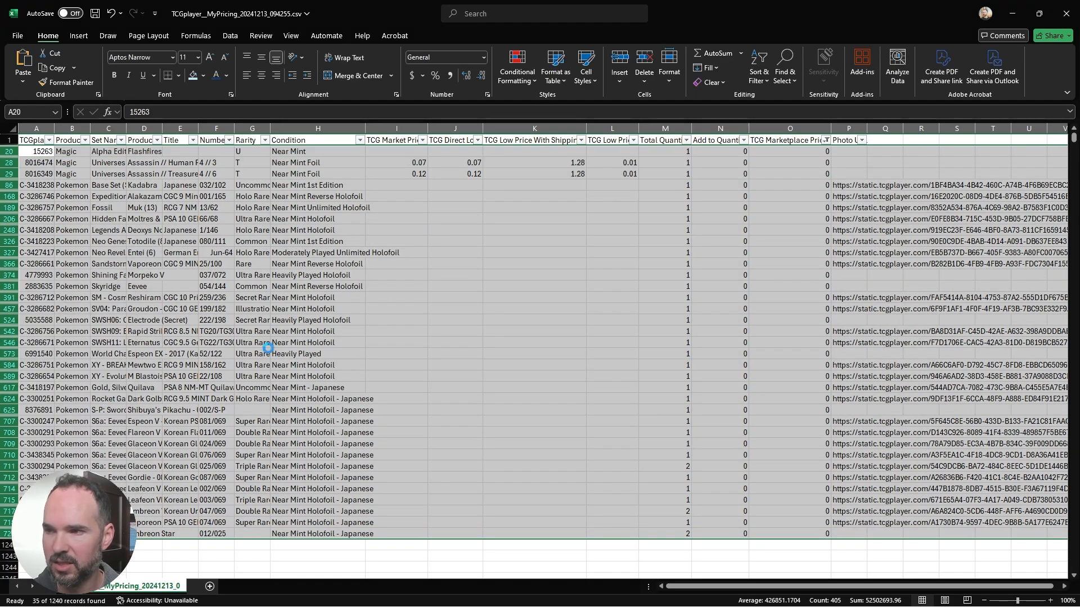
Step: Reset the TCG Marketplace Price filter to include all values and return to cell O2
click(826, 140)
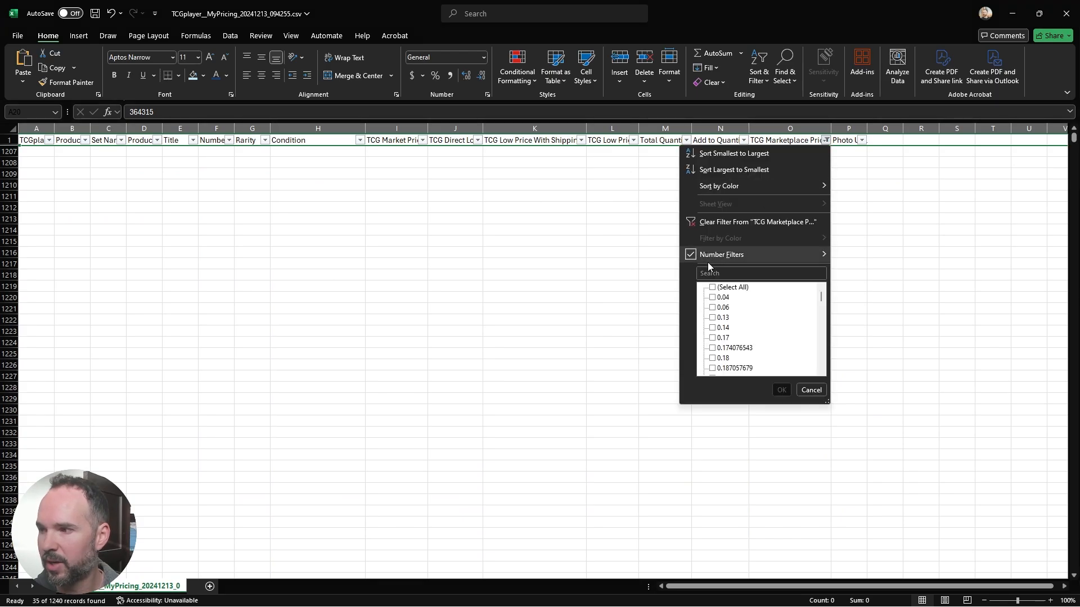
click(721, 288)
click(781, 390)
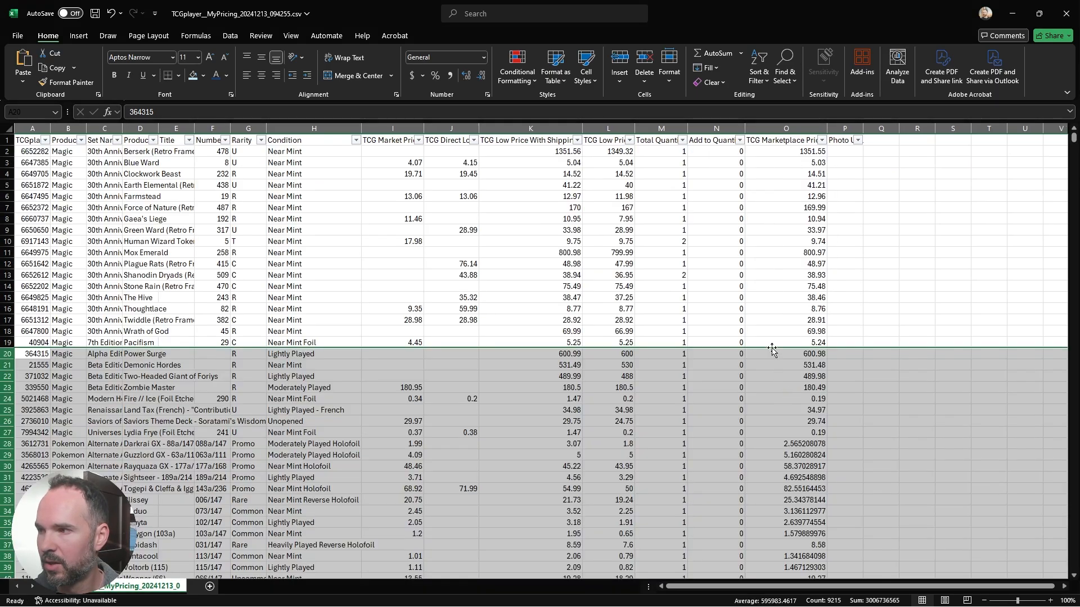
click(810, 153)
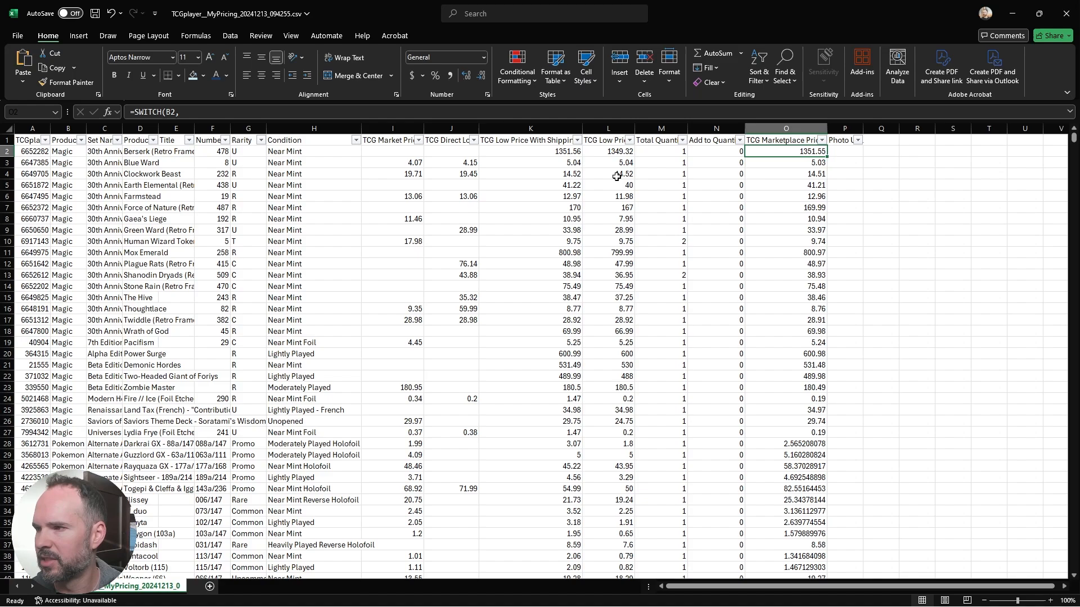
Step: Replace the SWITCH formula in O3 with the beginning of a MAX formula whose first argument is the minimum price 0.50
click(797, 163)
double_click(797, 163)
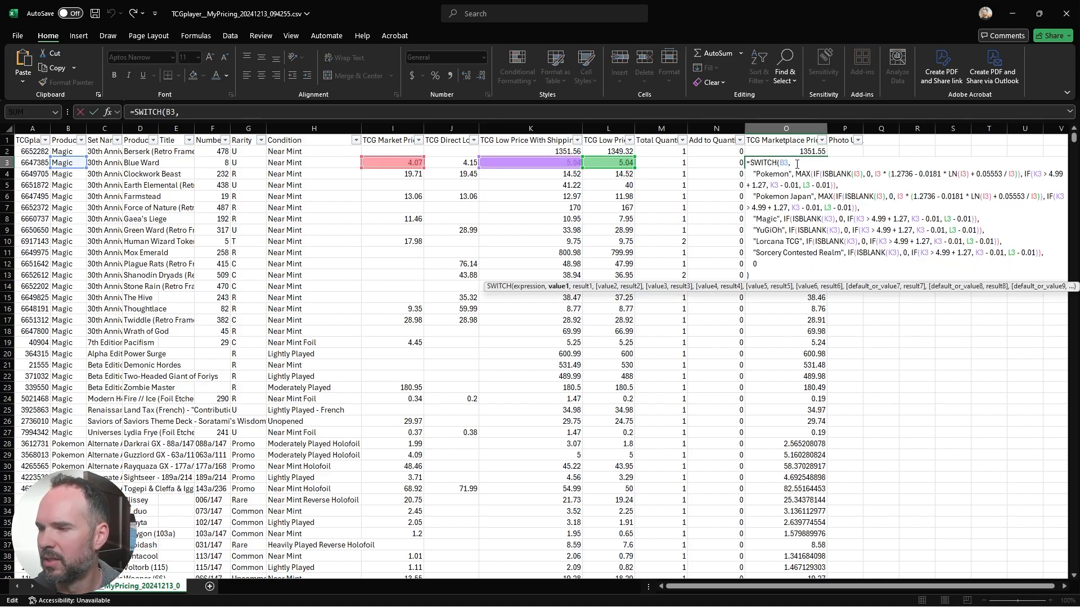
key(ctrl+a)
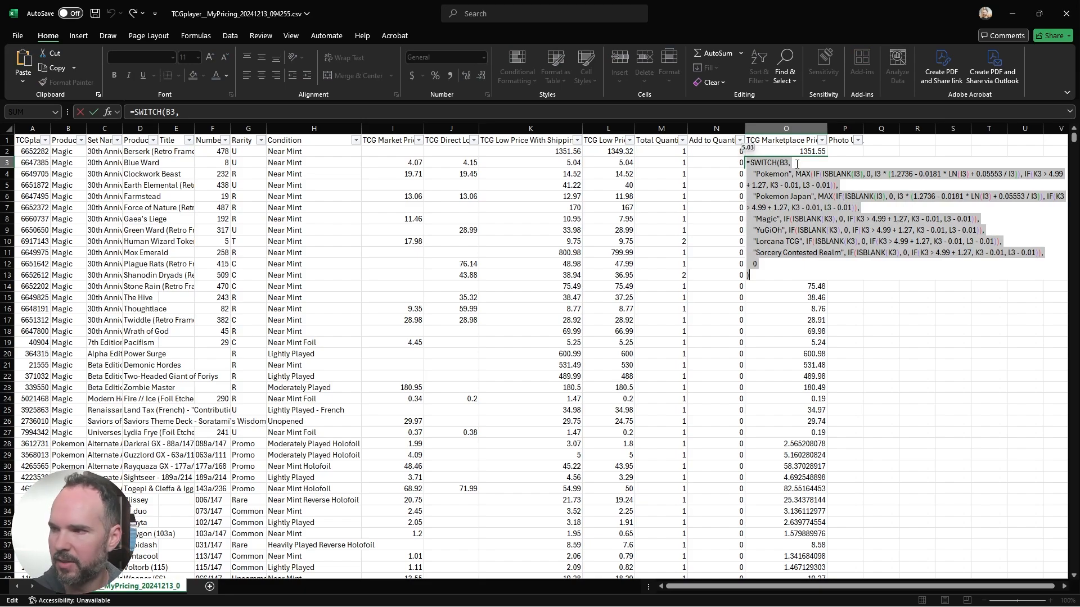
key(Delete)
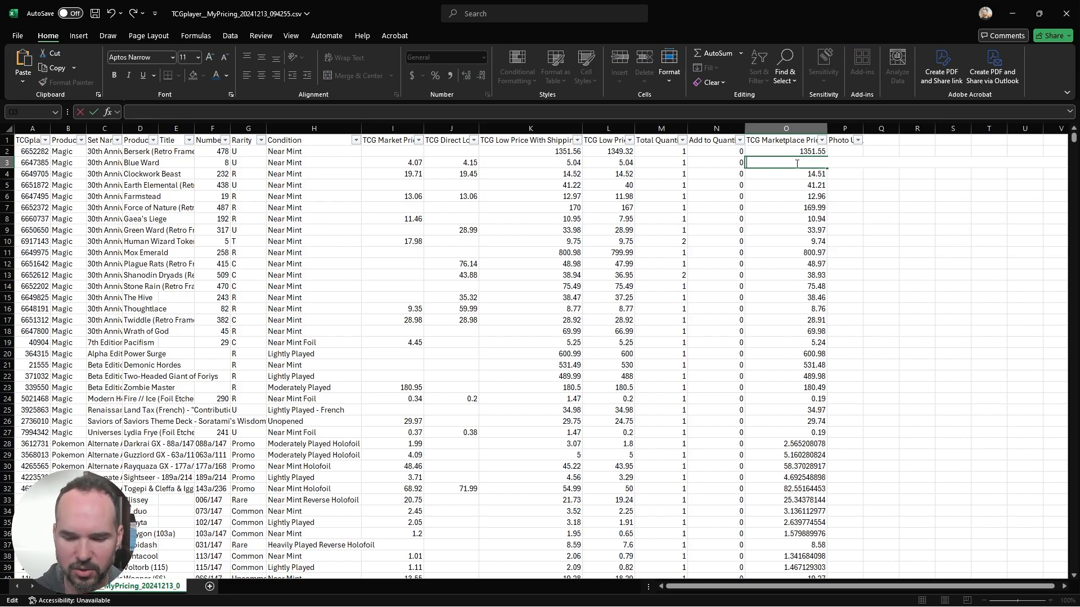
text(=MAX()
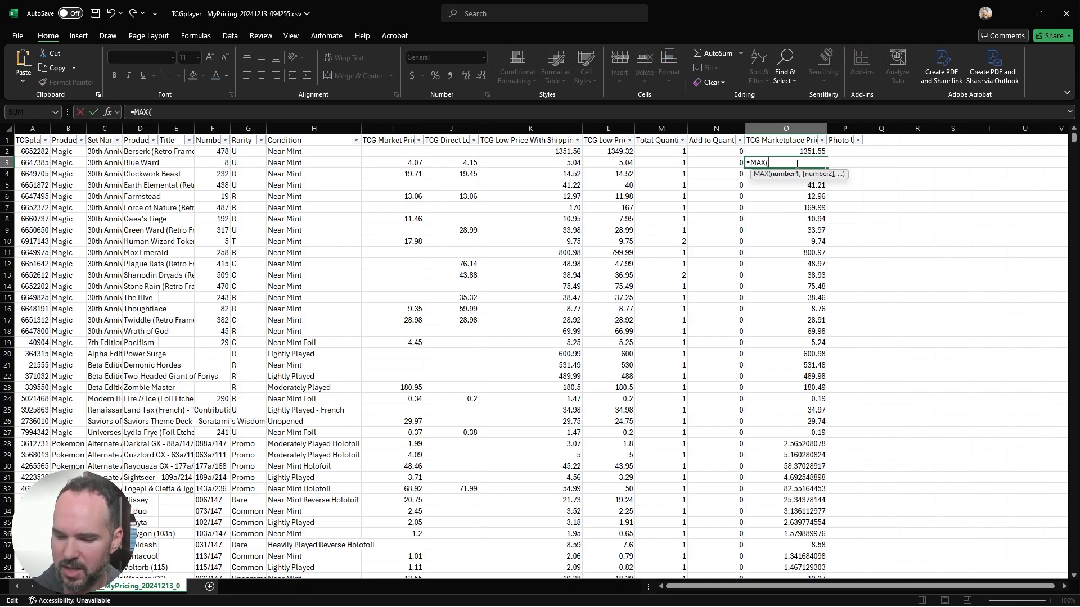
text(0.15,)
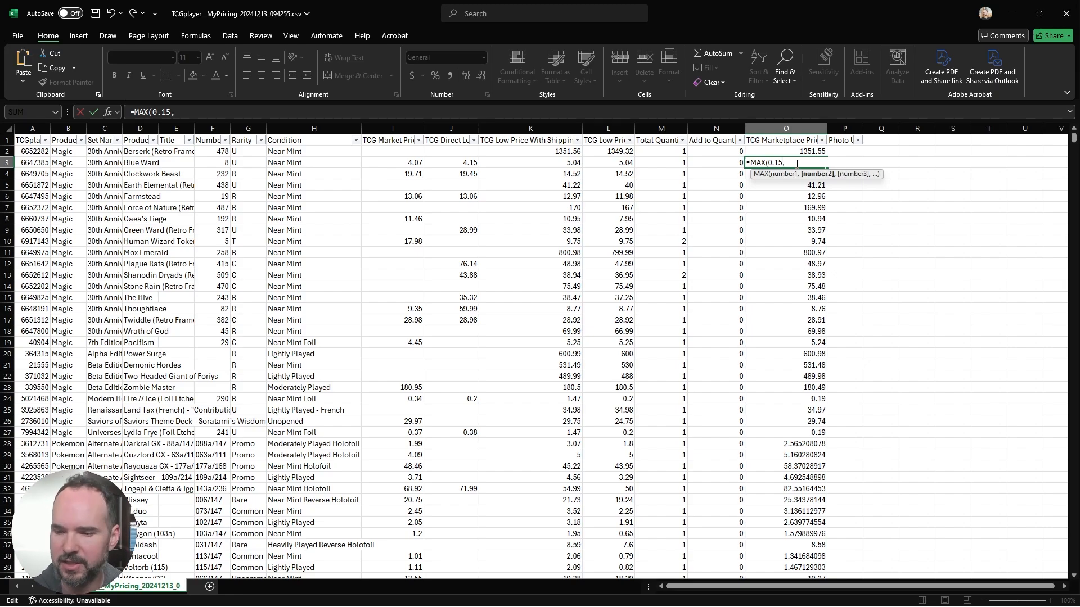
key(BackSpace)
key(BackSpace)
key(BackSpace)
text(50,)
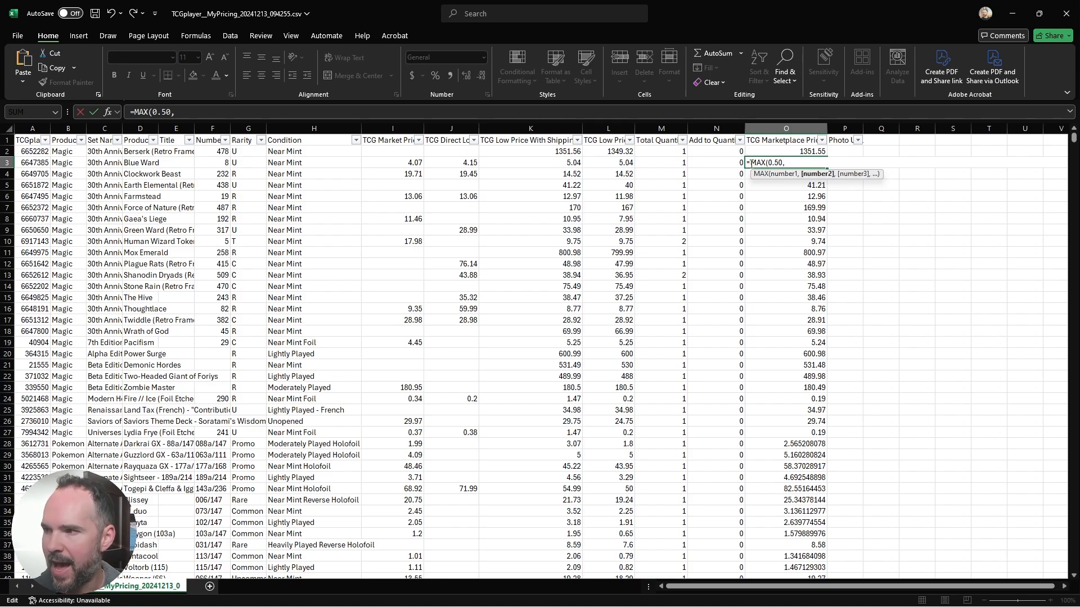
Step: Complete the O3 formula as =MAX(0.50,I3*1.1,L3), using the market price times 1.1 and the low price
click(399, 164)
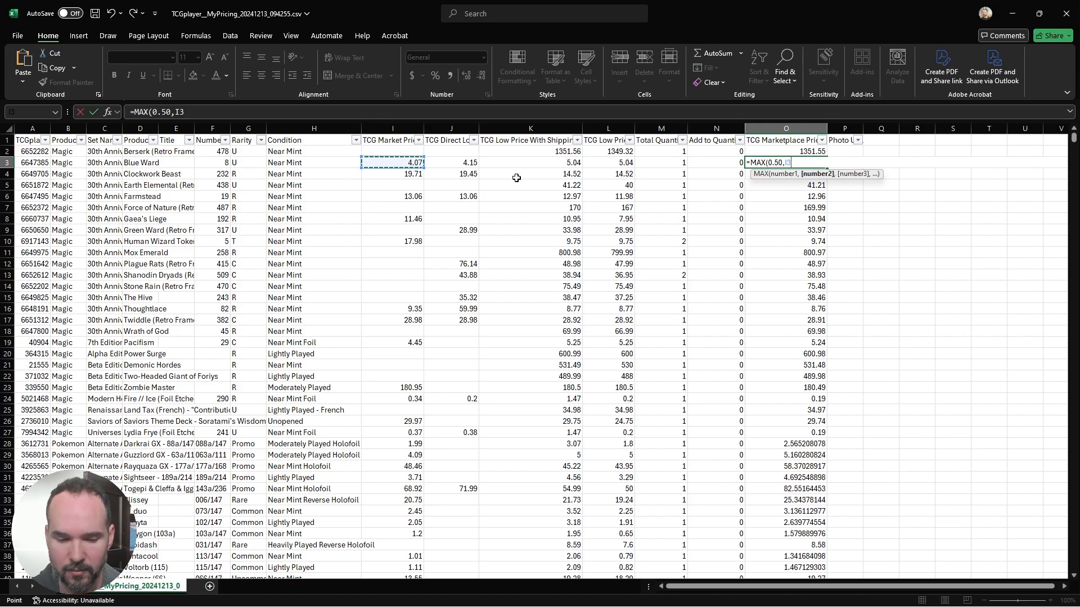
text(*)
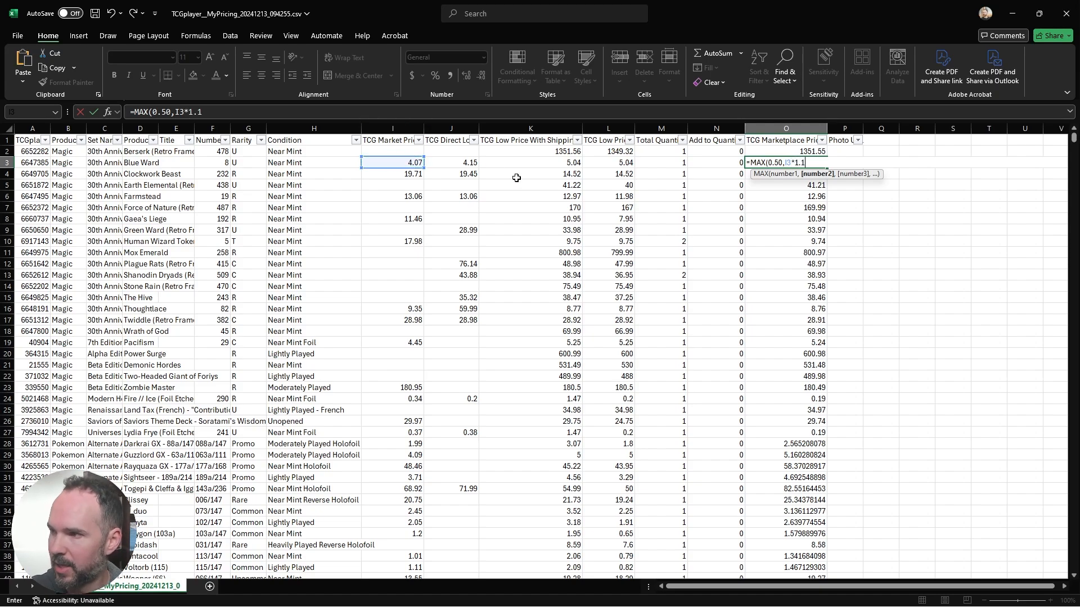
text(1.1,)
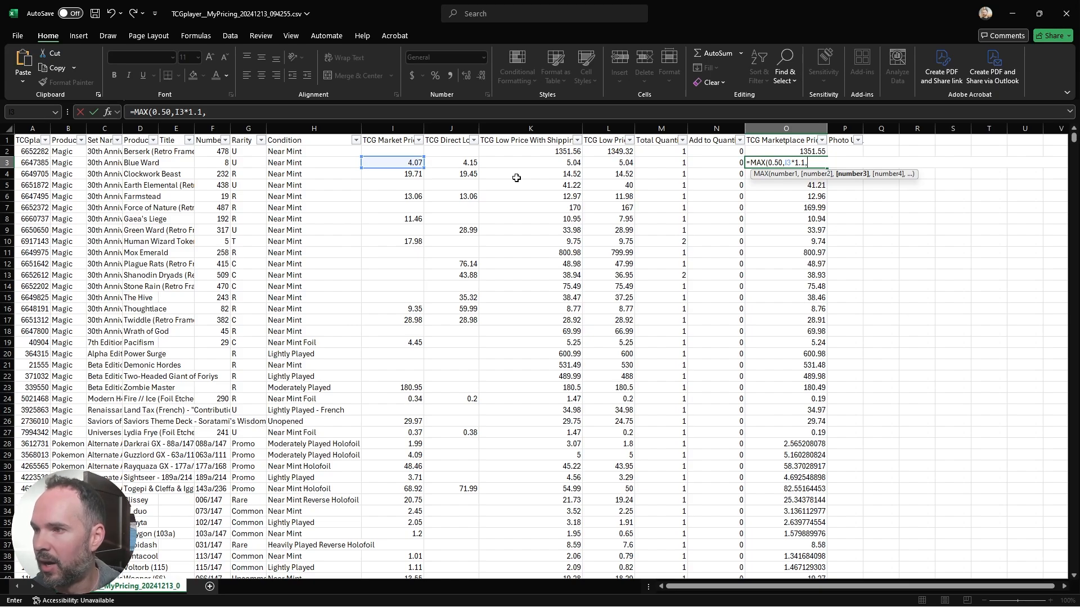
click(606, 161)
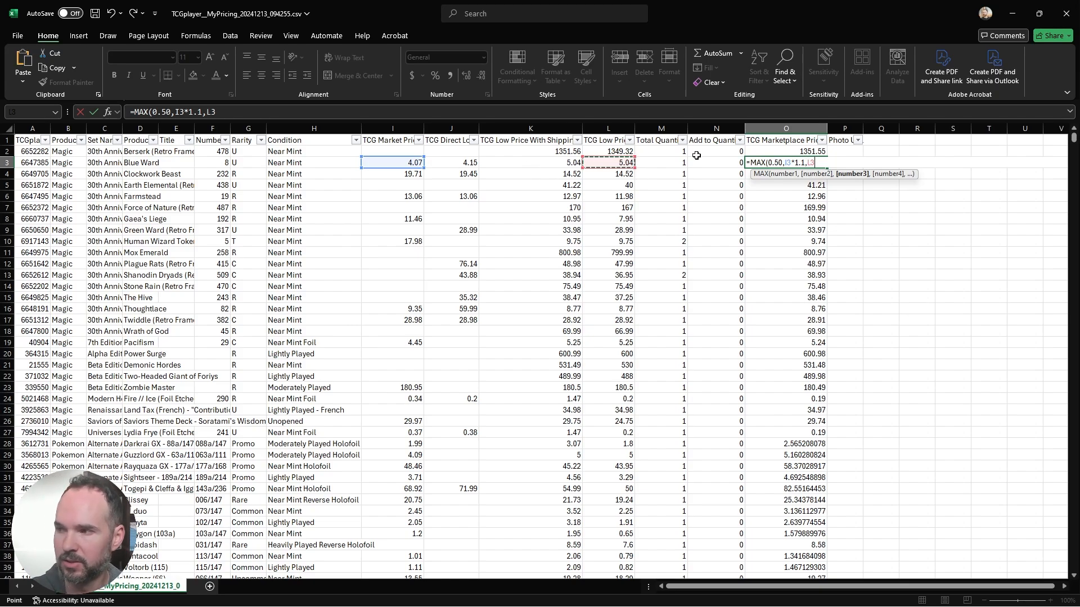
text())
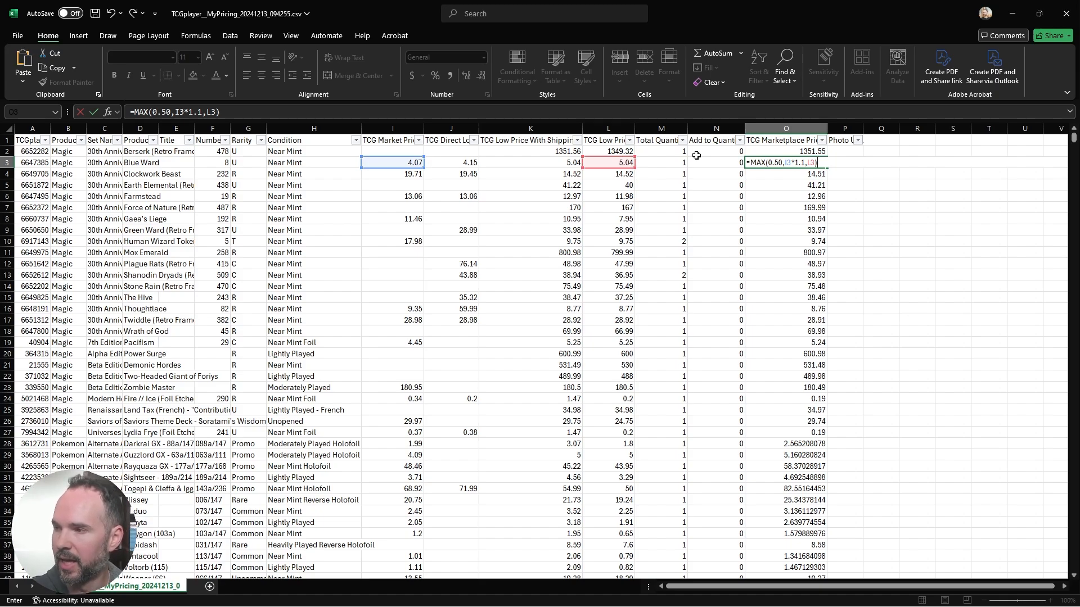
key(ctrl+Return)
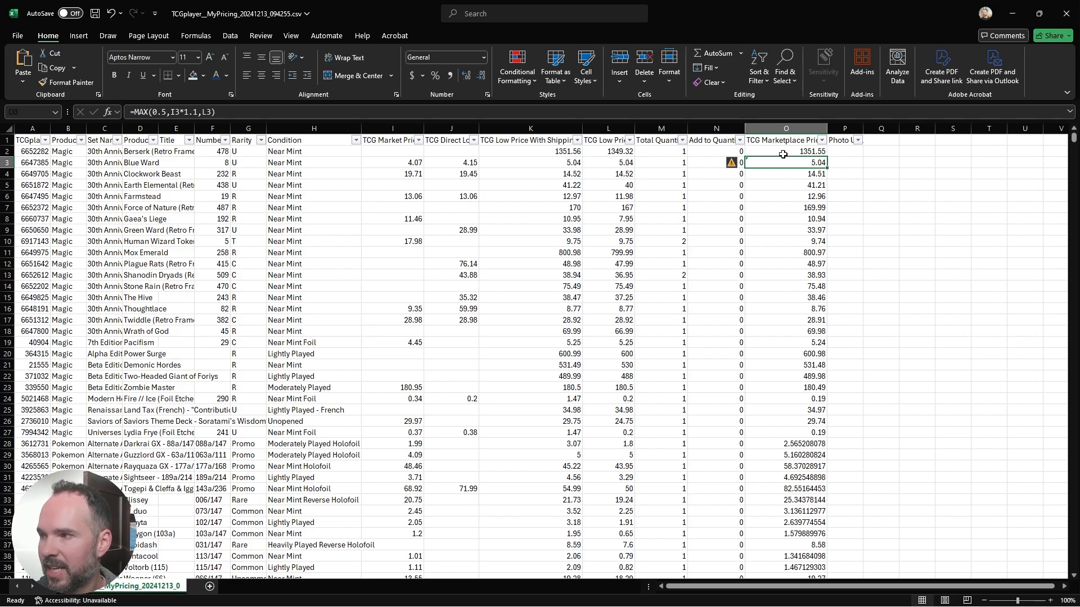
Step: Fill the MAX formula from O3 down column O and check row 24's result against its market price and low price
double_click(827, 167)
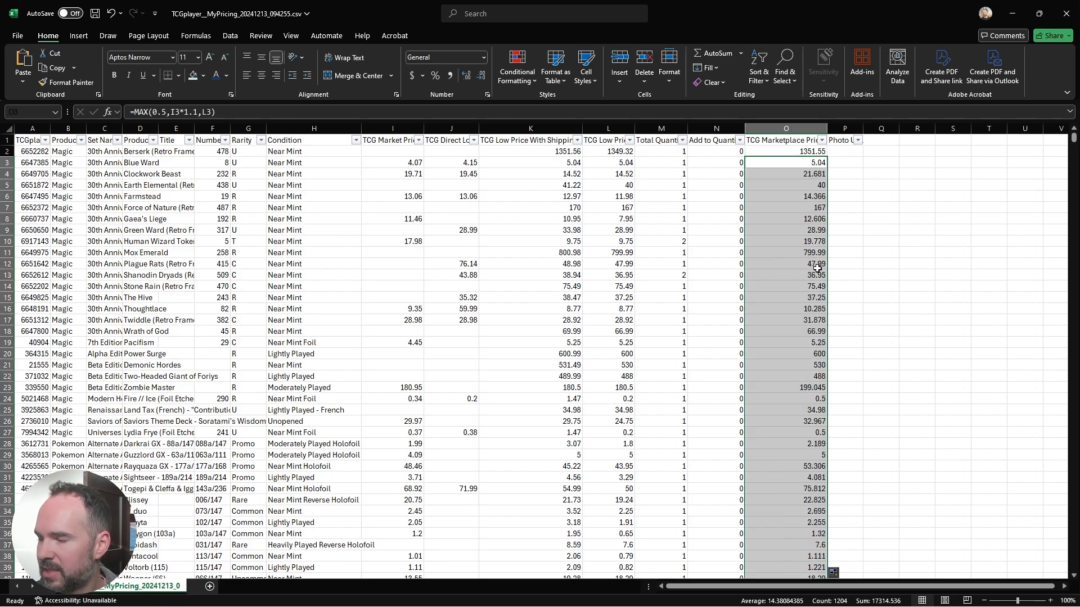
scroll(888, 299, down, 1)
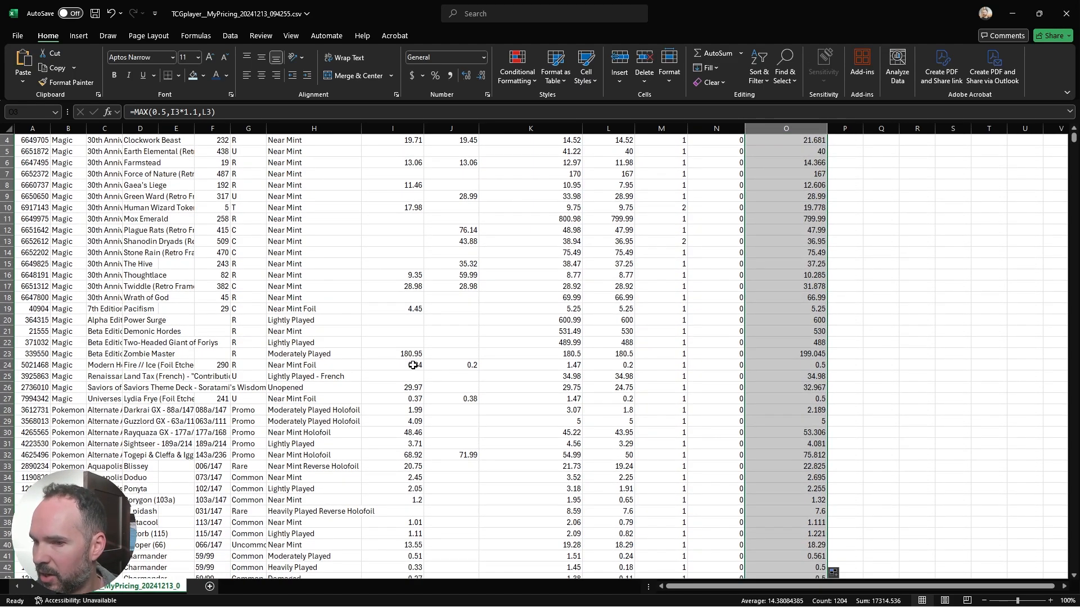
click(397, 362)
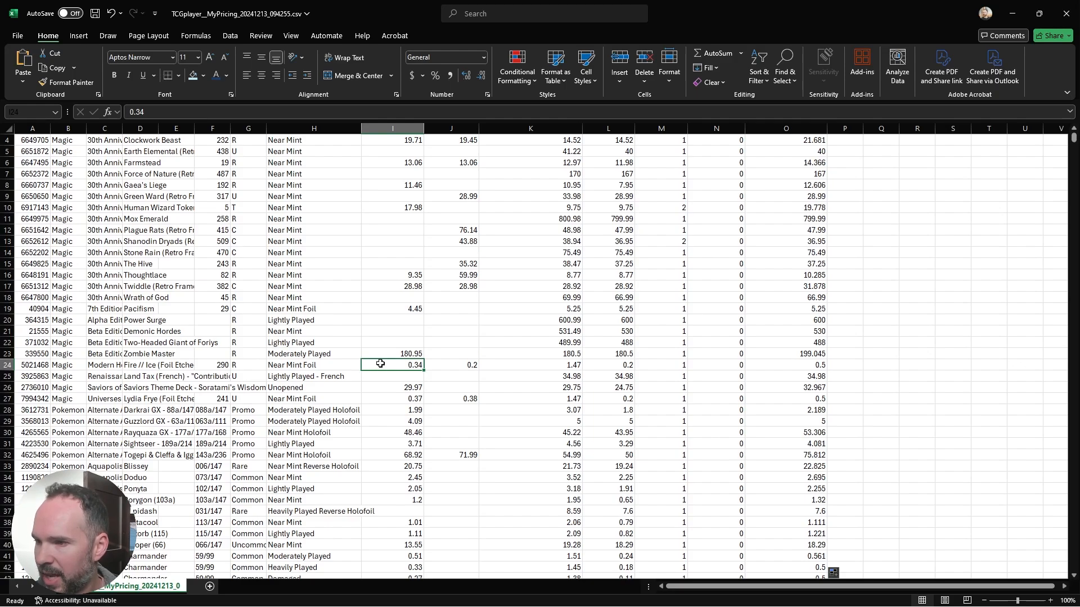
scroll(380, 363, up, 1)
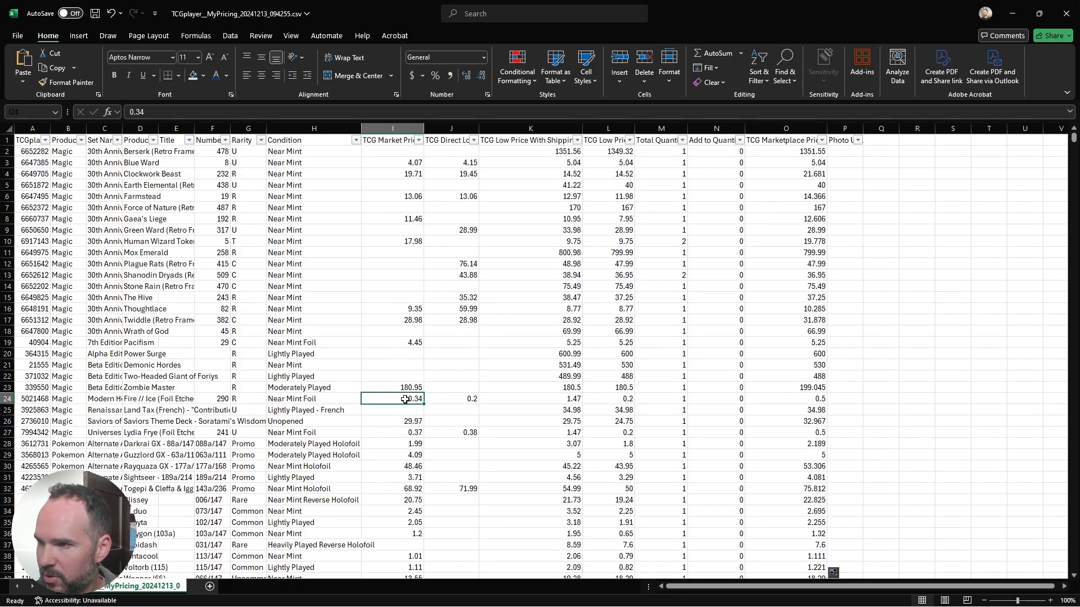
click(611, 397)
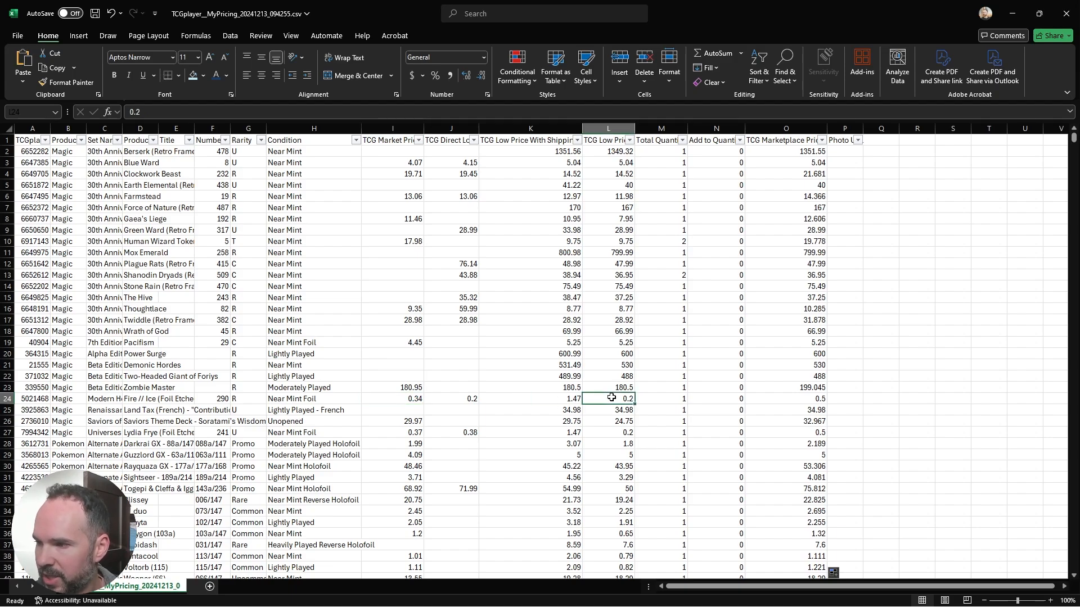
Step: Check the MAX formula in O24 and its neighbouring results in column O, and return to O3
click(769, 399)
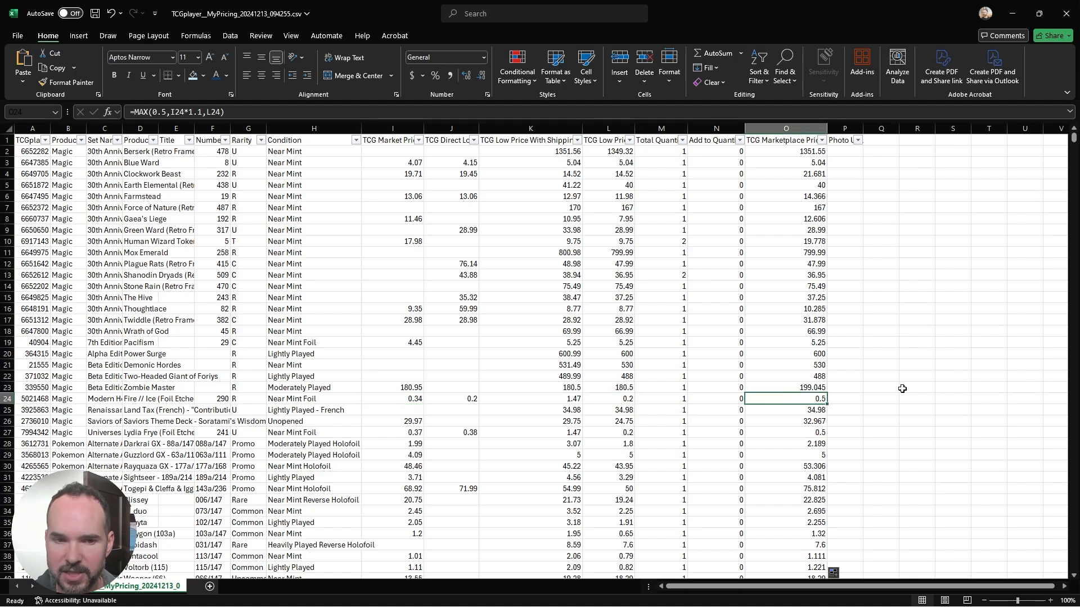
scroll(877, 388, down, 1)
scroll(806, 400, up, 1)
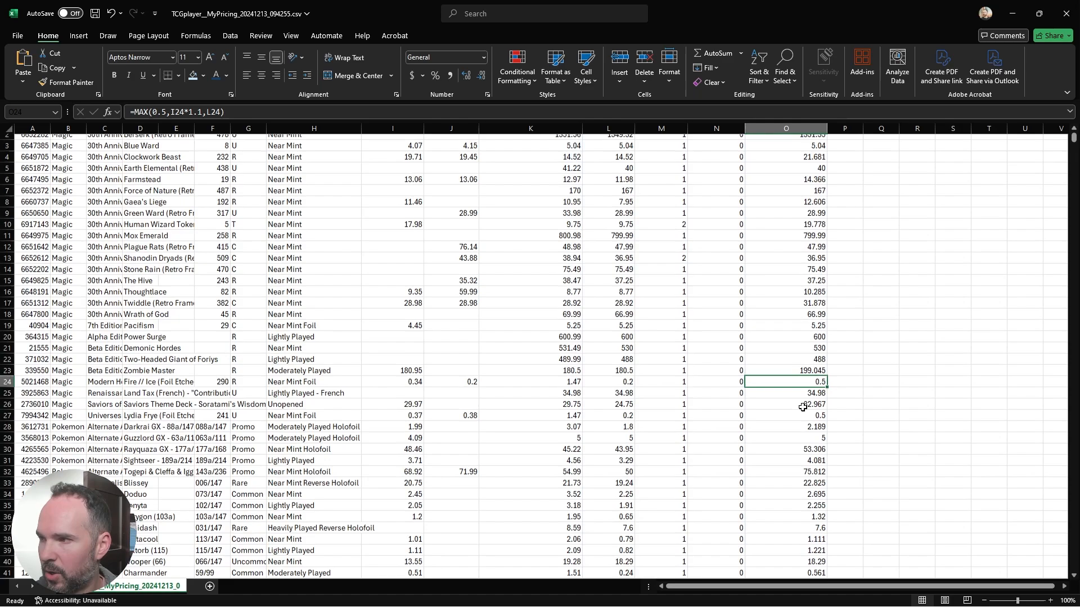
key(Up)
key(Up)
key(Up)
key(Up)
key(Up)
key(Up)
key(Up)
key(Up)
key(Up)
key(Up)
key(Up)
key(Up)
key(Up)
key(Up)
key(Up)
key(Up)
key(Up)
key(Up)
key(Up)
key(Up)
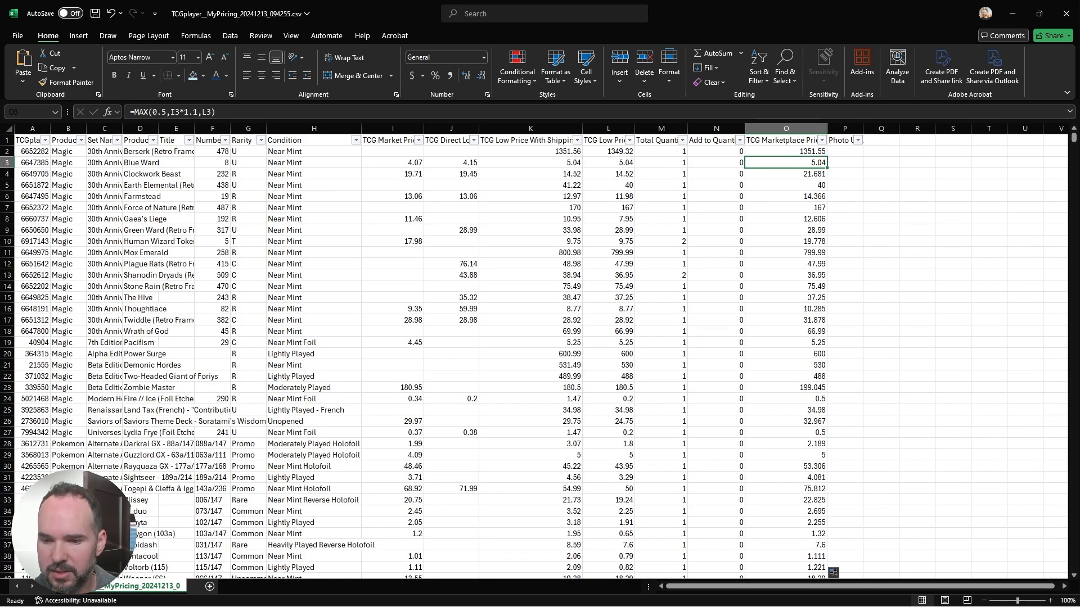
Step: Switch to Notepad, copy the SWITCH formula from TCGP Best Listing Formula.txt, and return to the workbook
key(alt+Tab)
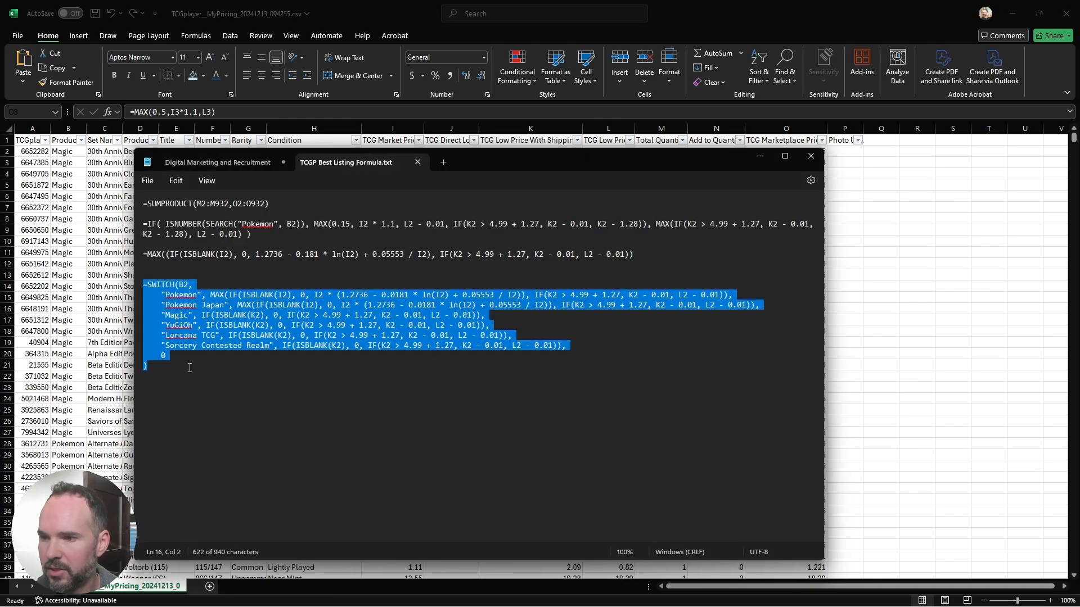
drag(181, 371, 129, 287)
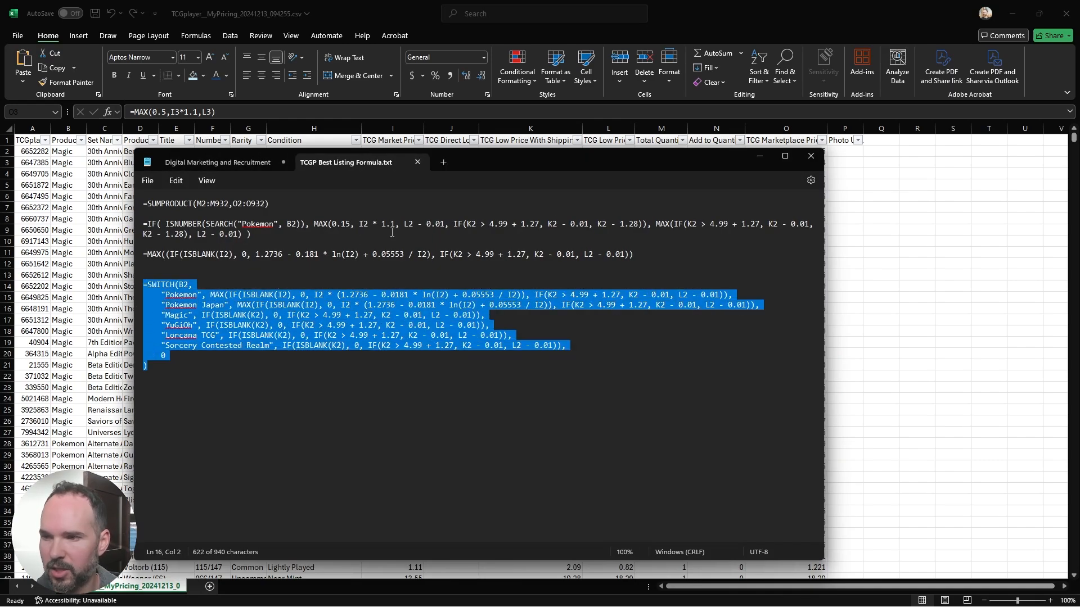
key(ctrl+c)
click(759, 155)
Step: Paste the copied SWITCH formula into O2 and fill it down column O over the MAX formulas
double_click(802, 152)
key(ctrl+v)
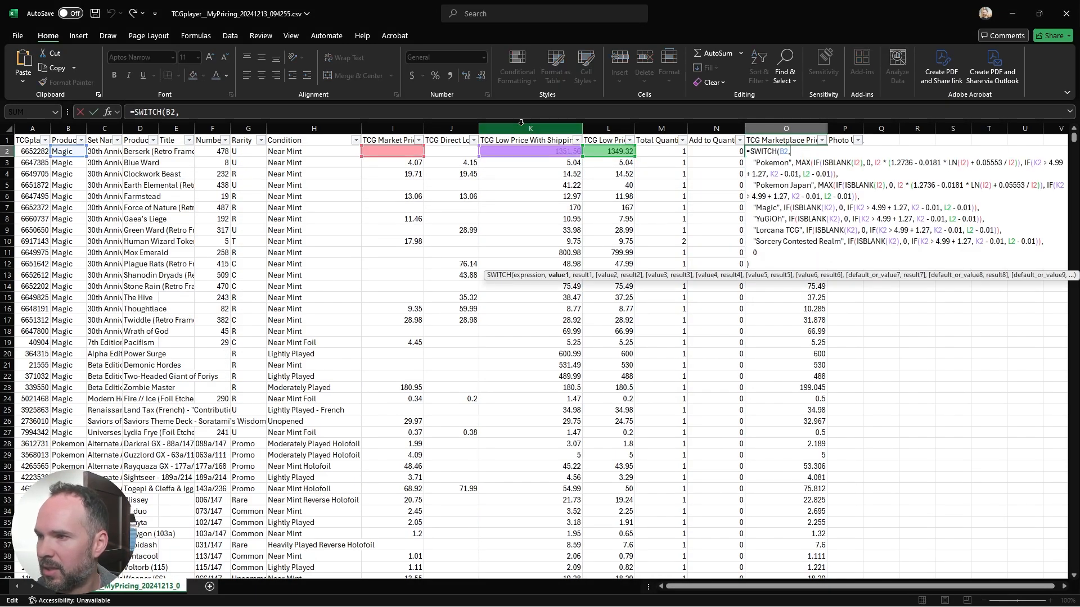
key(ctrl+v)
key(ctrl+a)
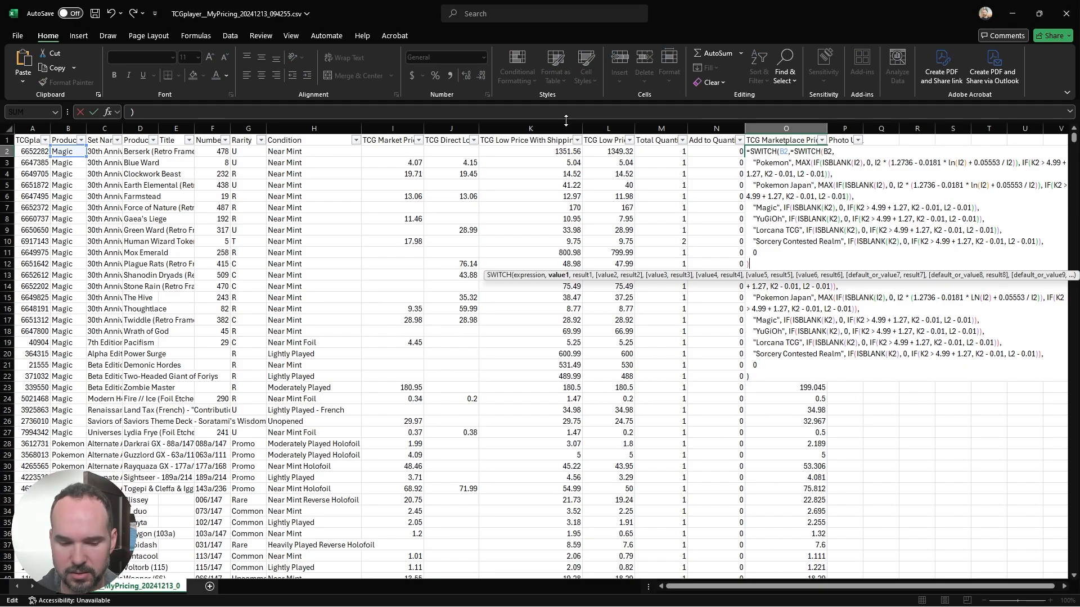
key(ctrl+v)
key(ctrl+Return)
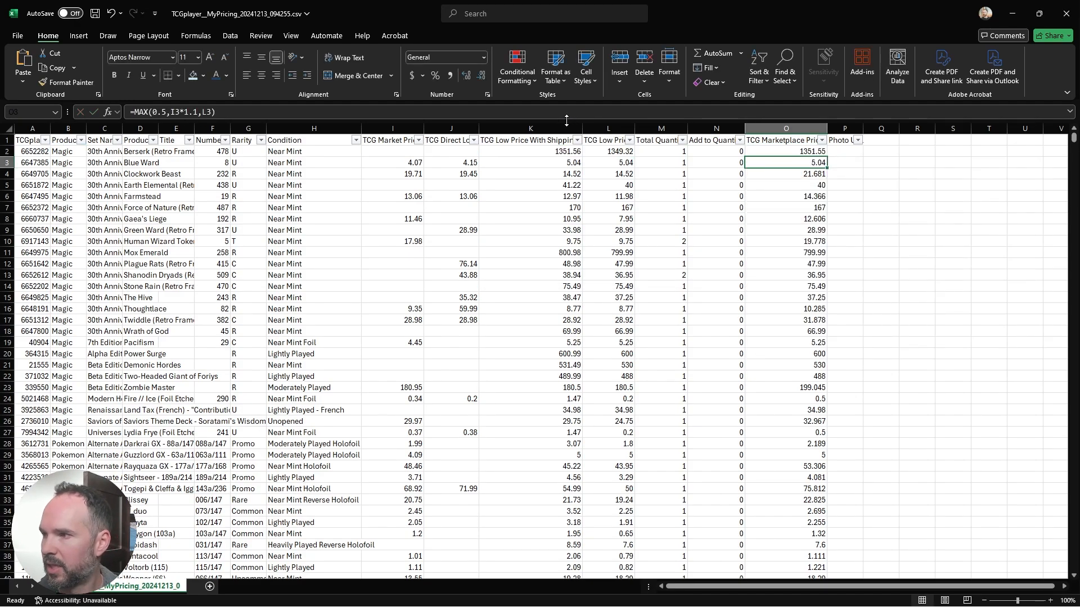
double_click(828, 157)
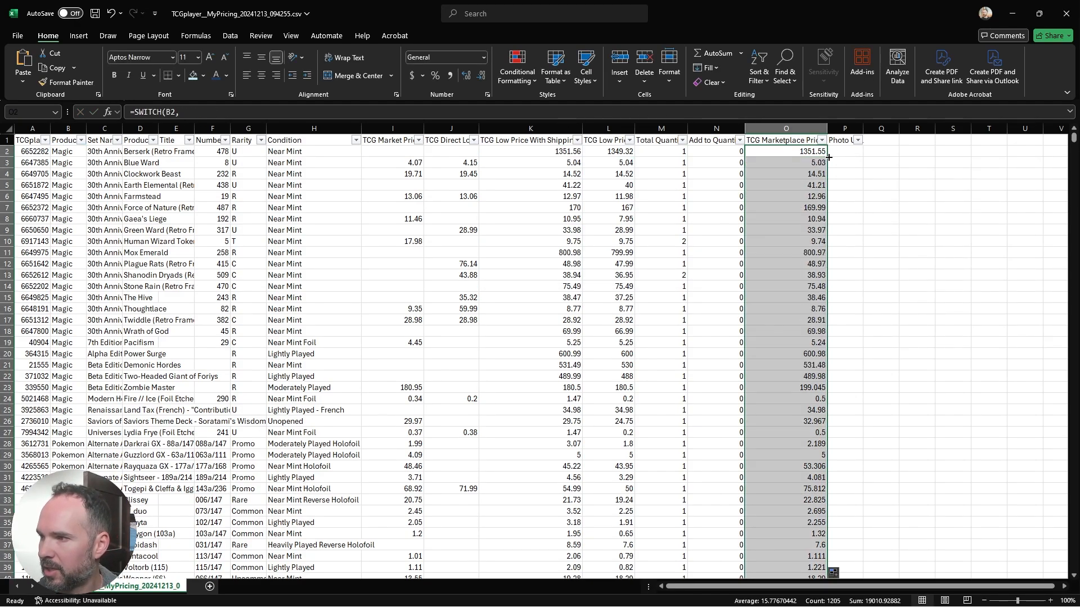
click(771, 218)
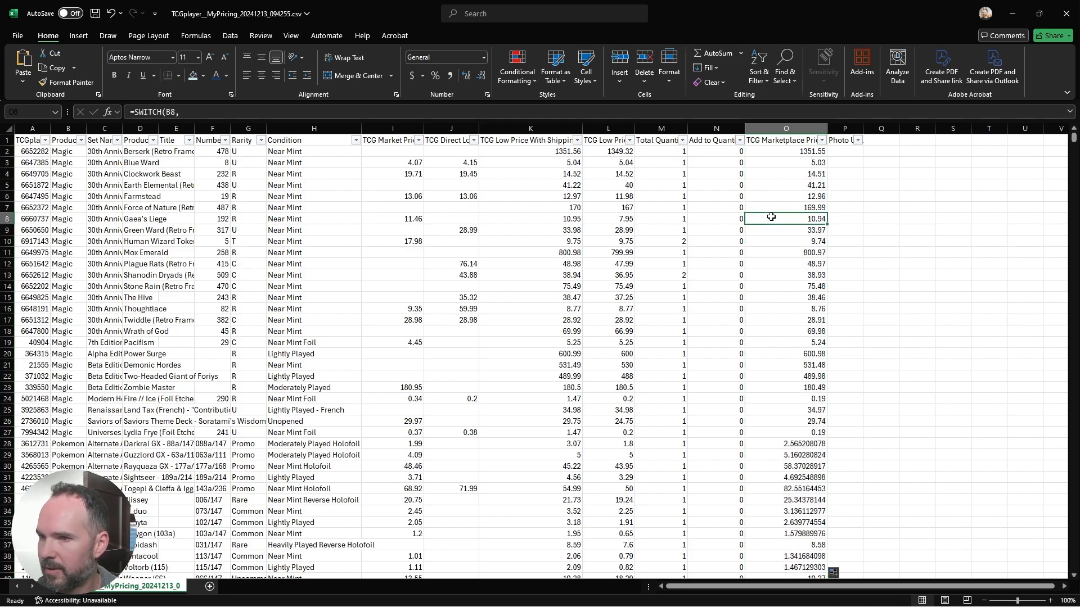
Step: Save and close the priced CSV, and minimize the Profit Breakdown workbook to return to TCGplayer's pricing page in the browser
key(ctrl+s)
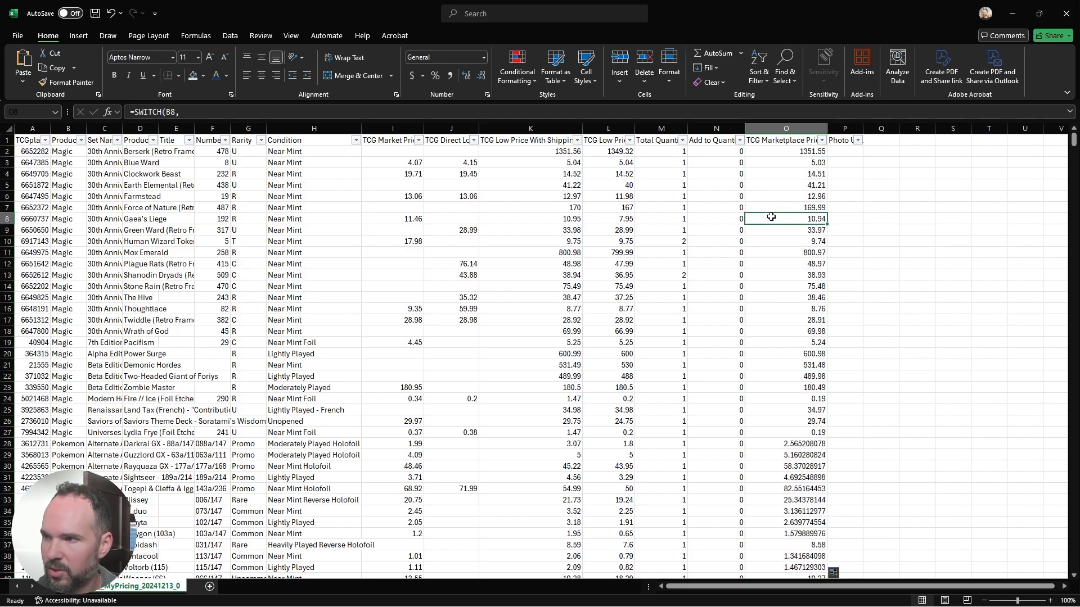
click(17, 35)
click(15, 38)
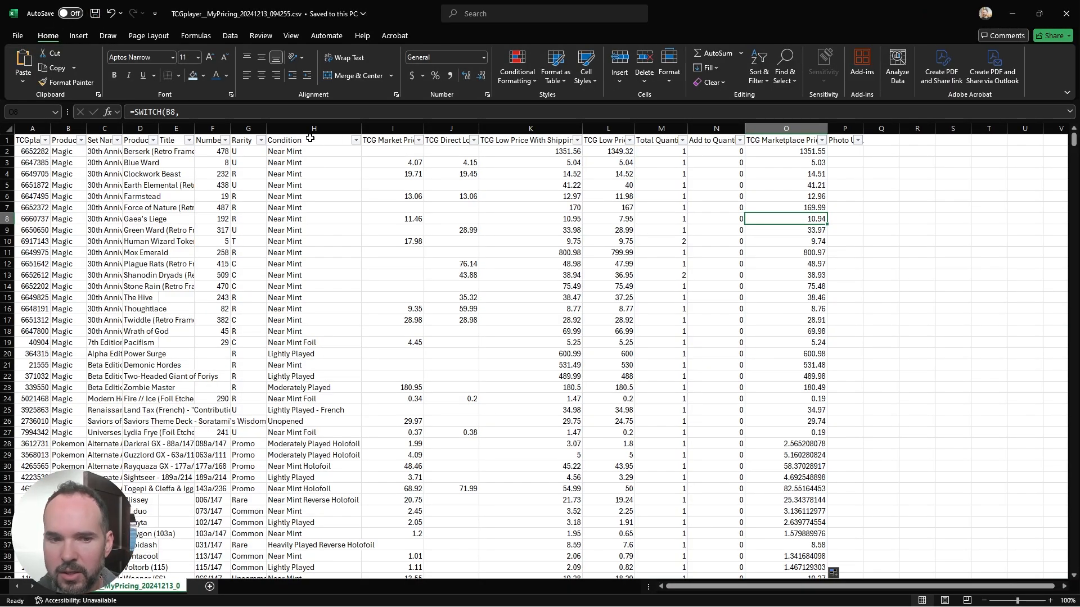
click(1071, 13)
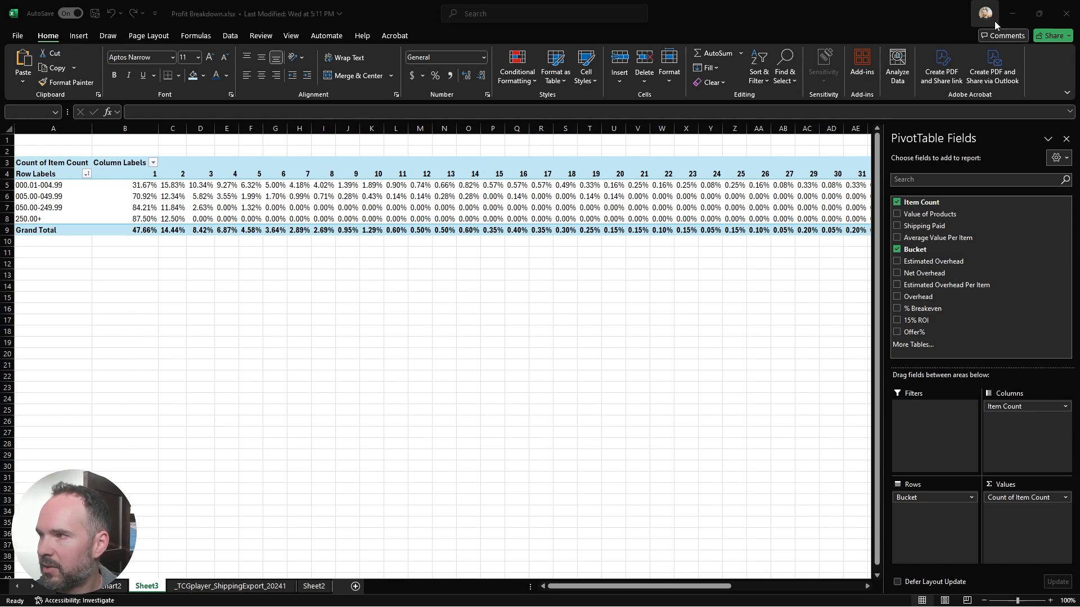
click(1011, 13)
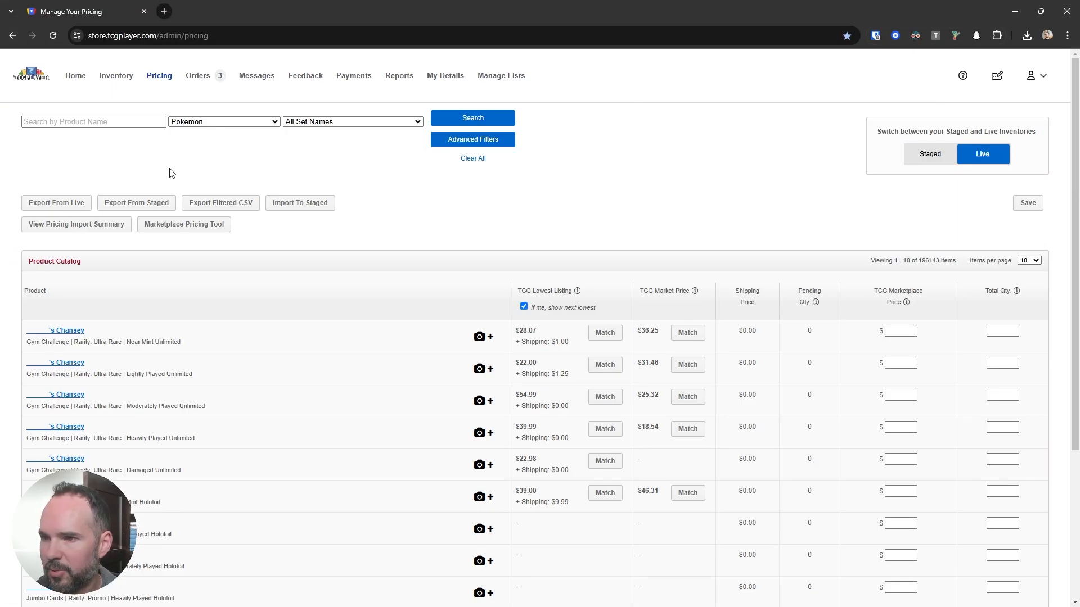
Step: Import TCGplayer__MyPricing_20241213_094255.csv to the staged inventory and continue through its validation
click(297, 204)
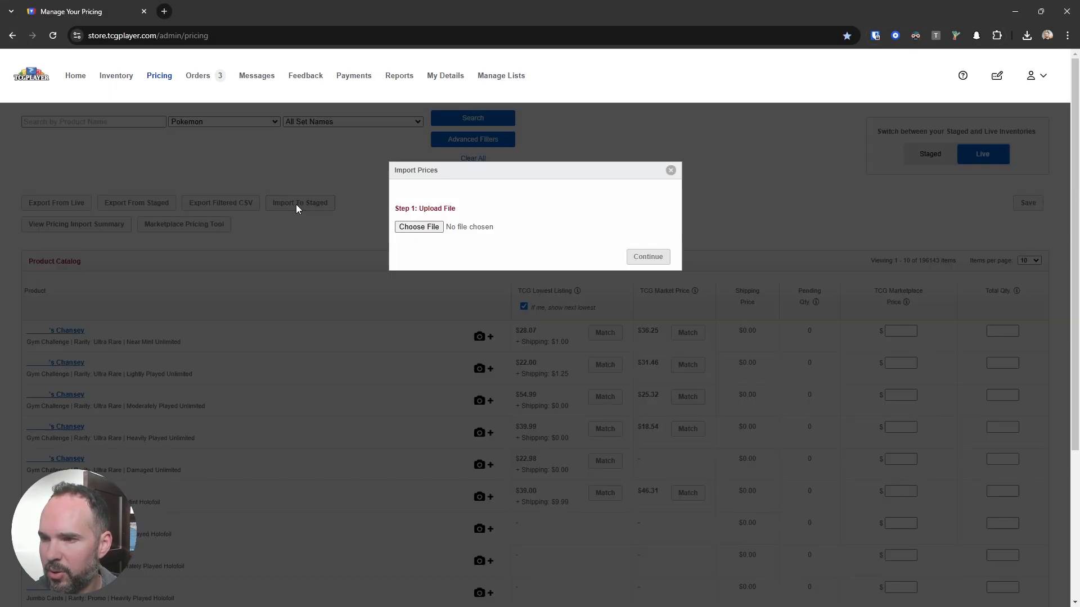
click(412, 225)
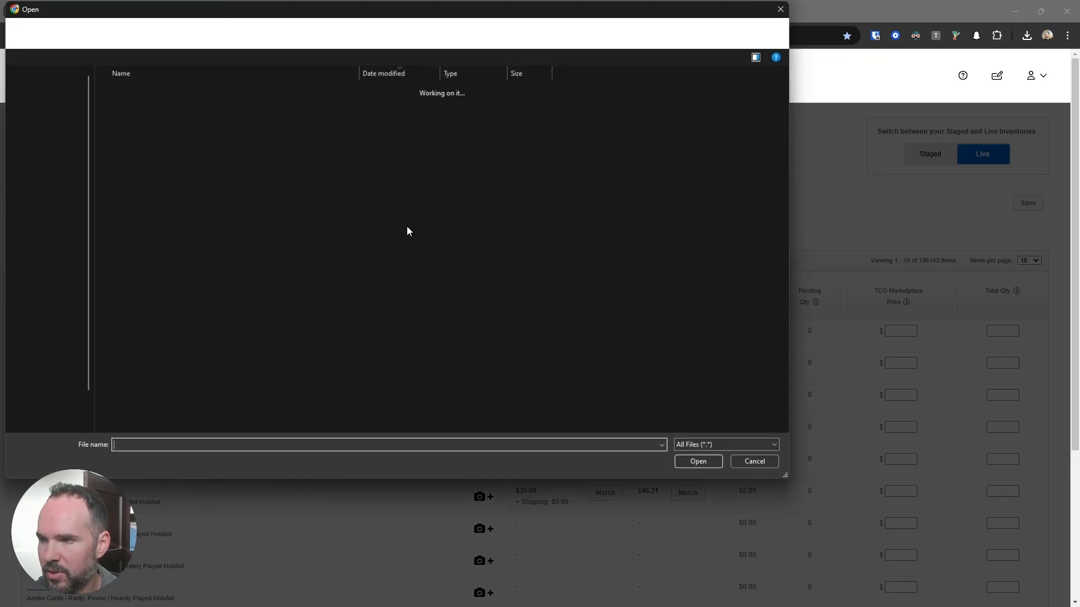
double_click(157, 103)
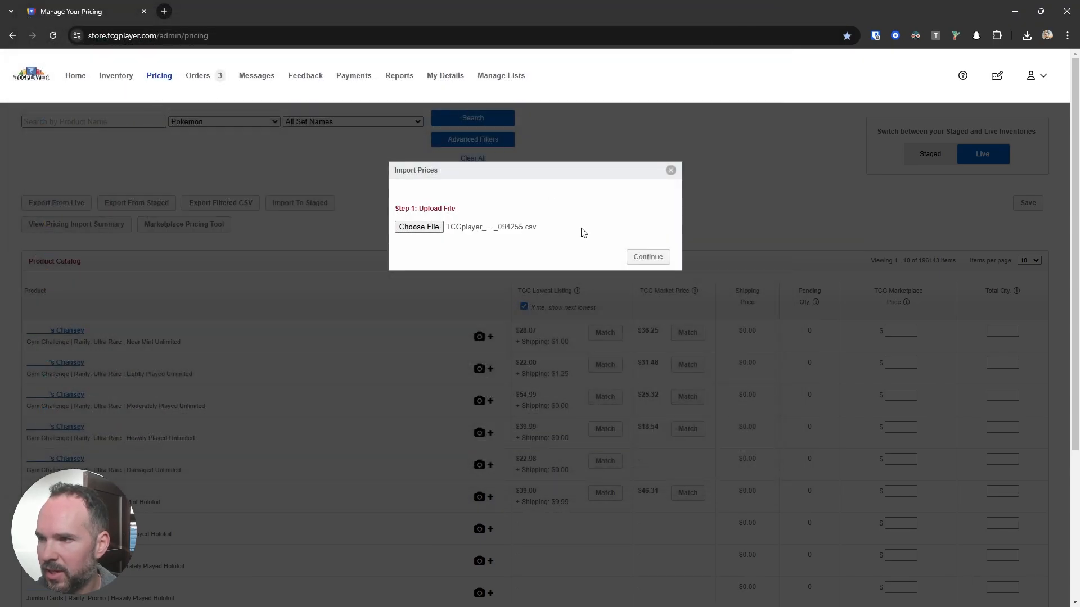
click(647, 258)
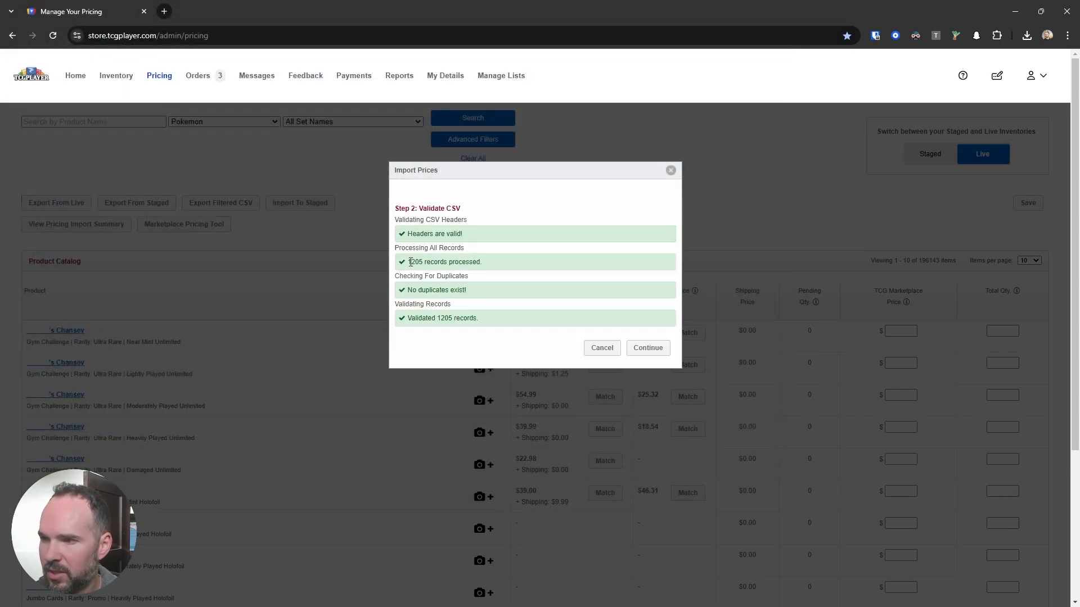
drag(411, 262, 444, 263)
click(647, 348)
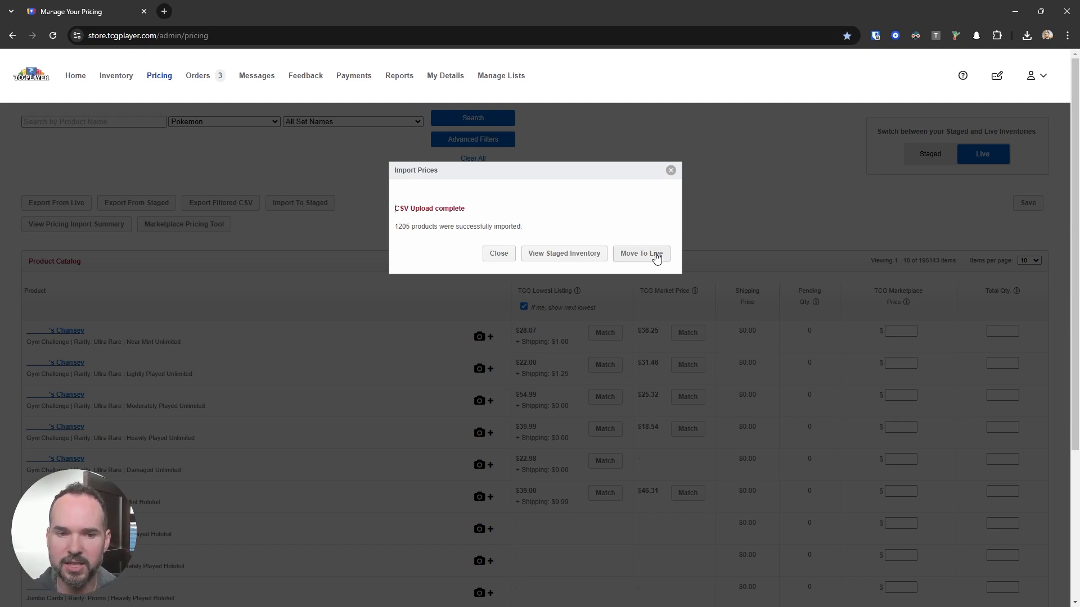
Step: Open the staged inventory and compare the staged TCG Marketplace prices with the live prices beneath them
click(564, 253)
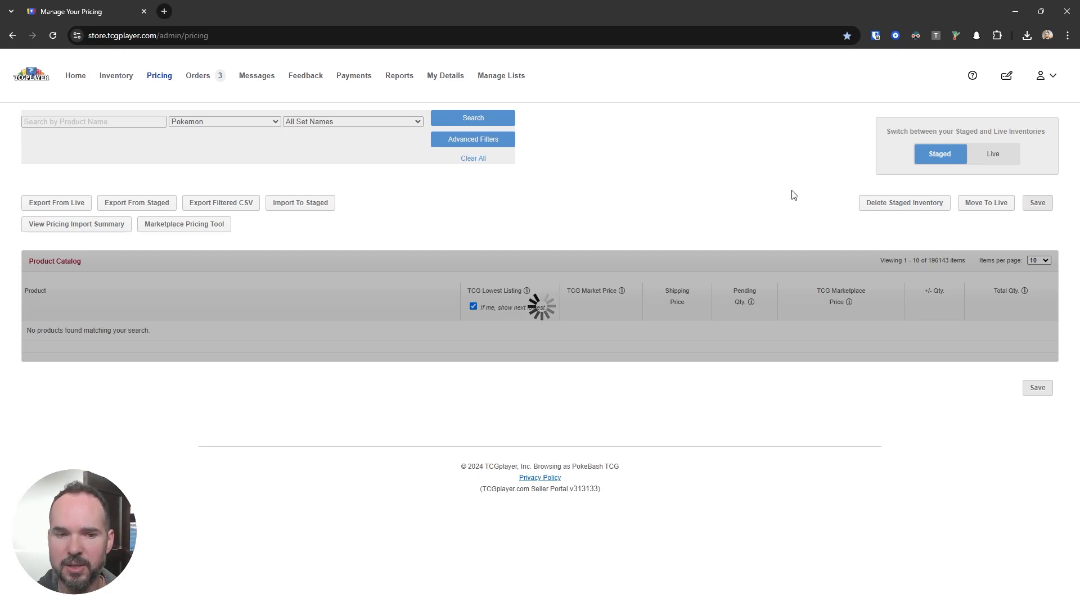
scroll(848, 263, down, 2)
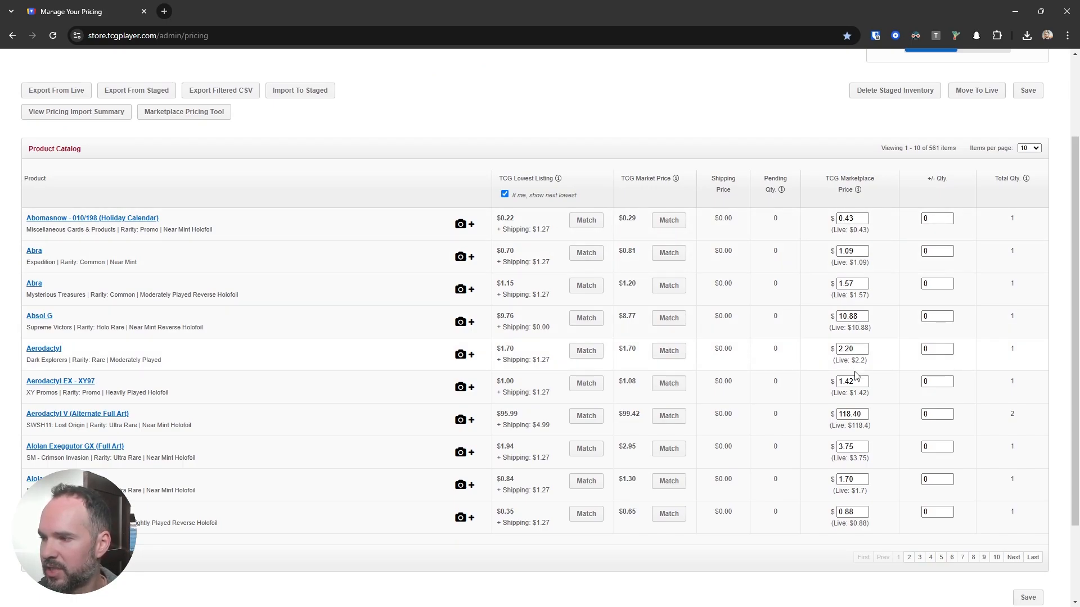
mouse_move(865, 414)
mouse_down()
mouse_move(830, 415)
mouse_move(869, 394)
mouse_up()
click(856, 393)
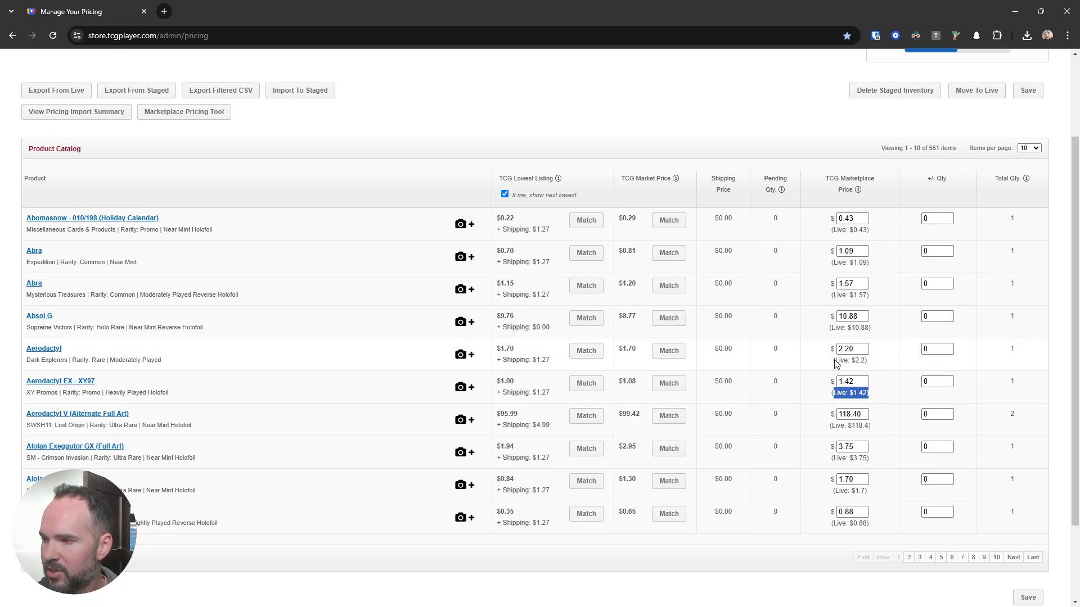
drag(834, 360, 866, 360)
drag(836, 328, 864, 295)
click(863, 283)
click(864, 264)
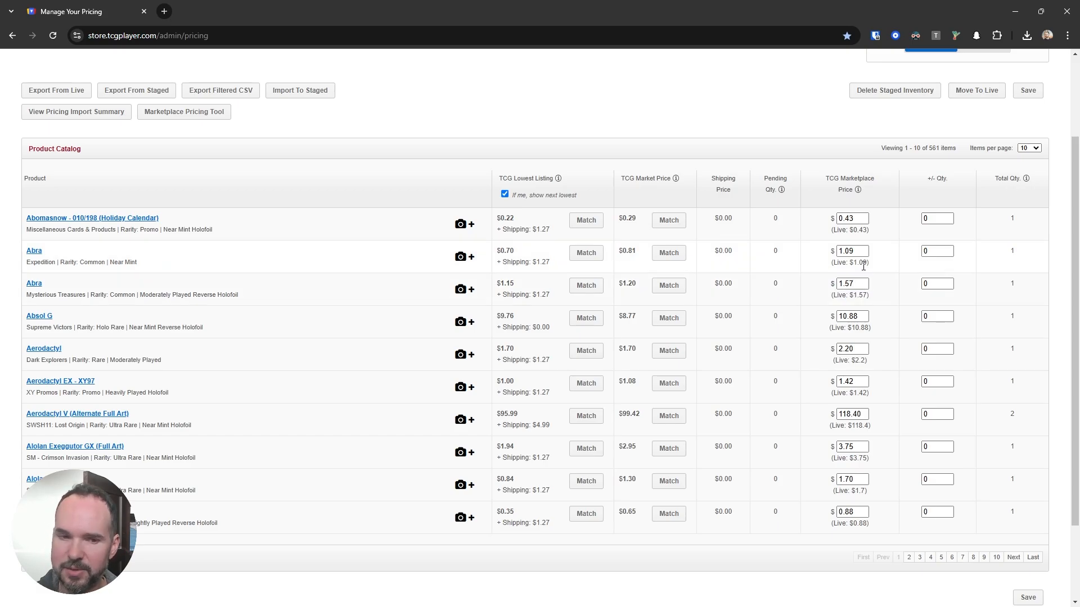
scroll(865, 272, down, 1)
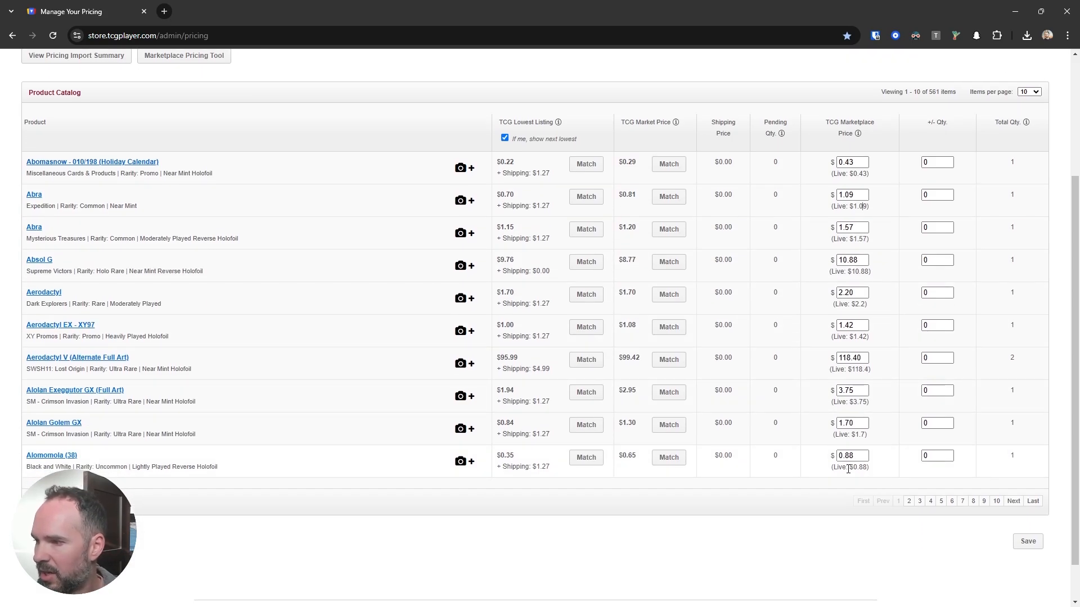
drag(846, 467, 866, 467)
scroll(893, 464, up, 1)
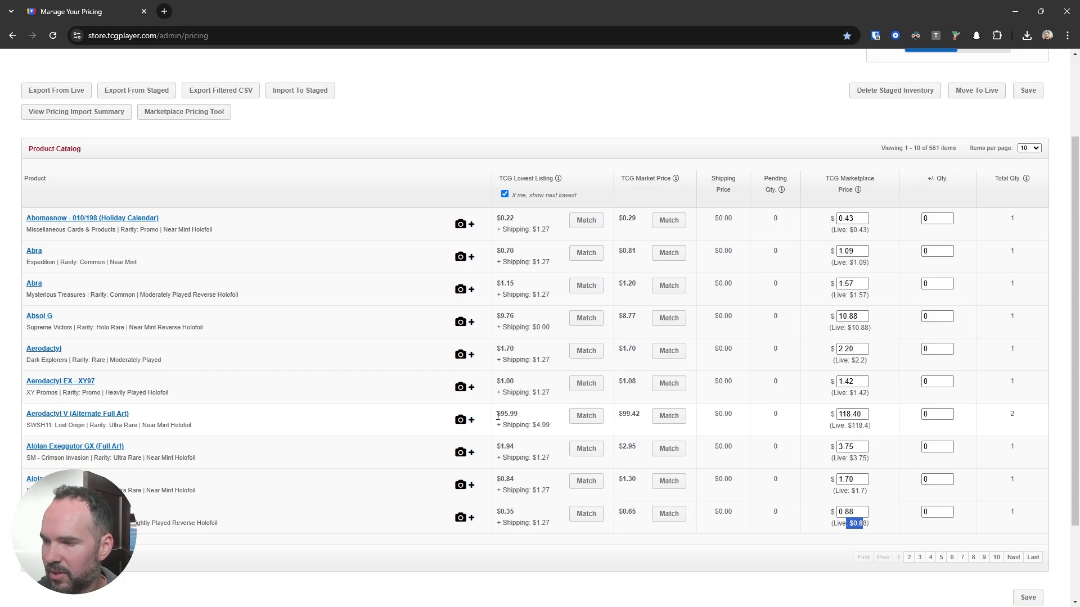
Step: Compare the lowest listing of Aerodactyl V (Alternate Full Art) with its staged and live marketplace prices
drag(496, 414, 518, 414)
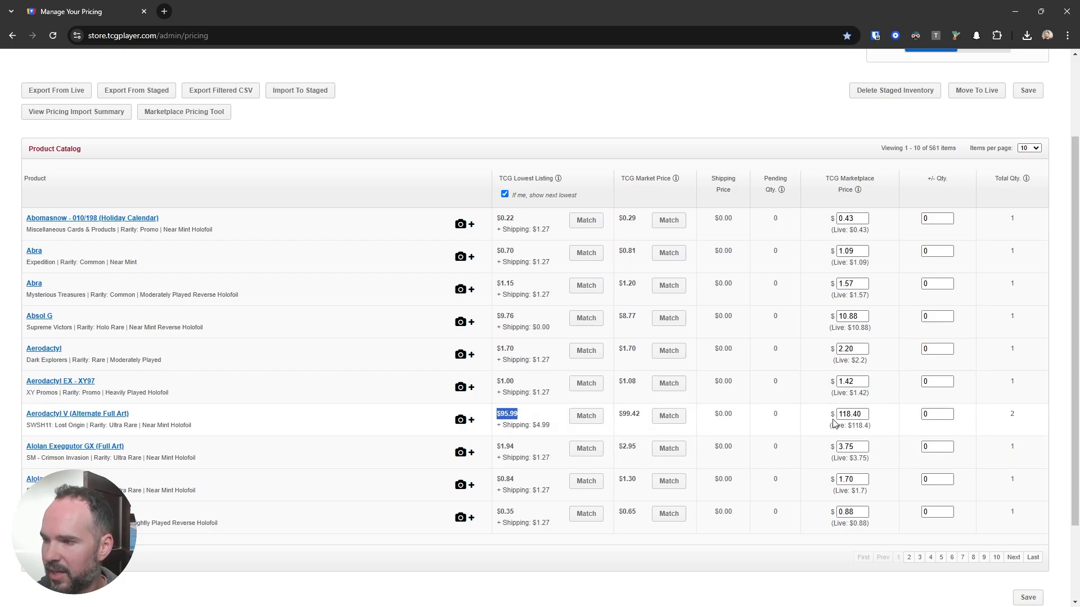
drag(867, 415, 838, 416)
click(861, 426)
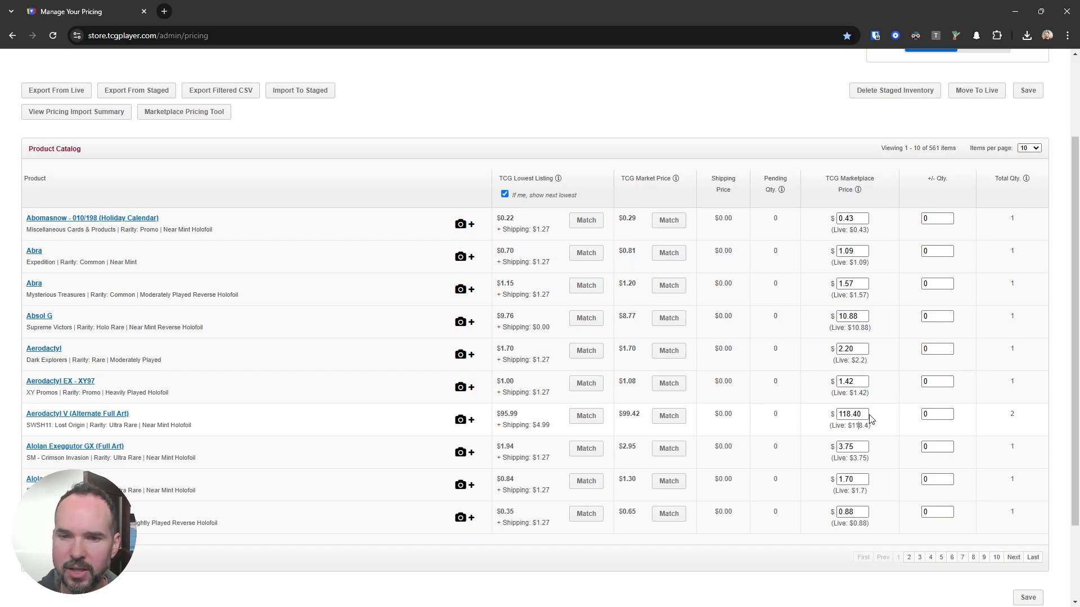
scroll(903, 426, up, 1)
scroll(903, 426, down, 1)
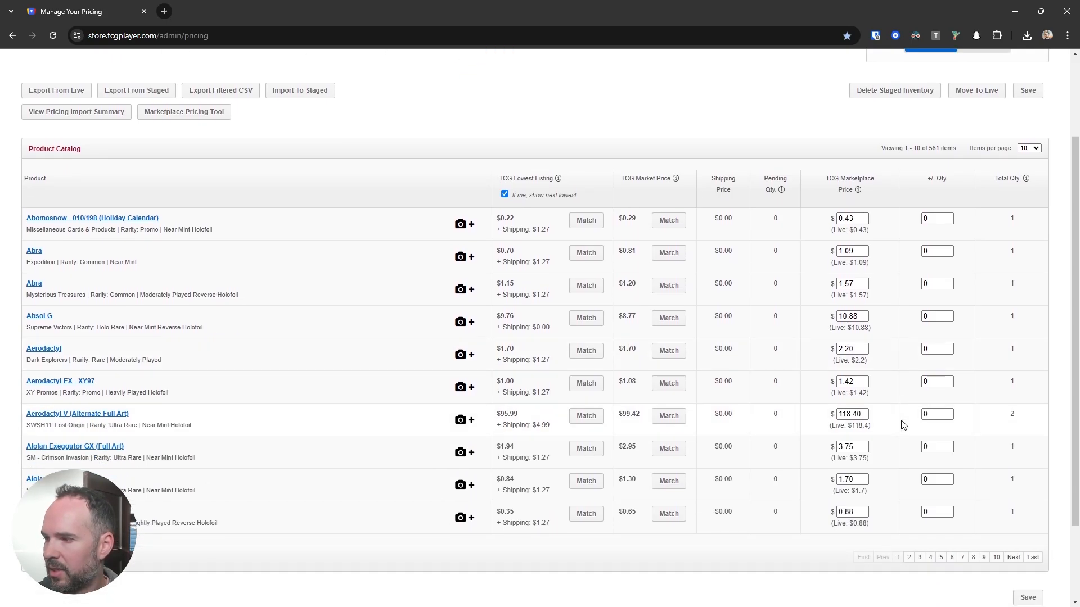
scroll(903, 426, up, 2)
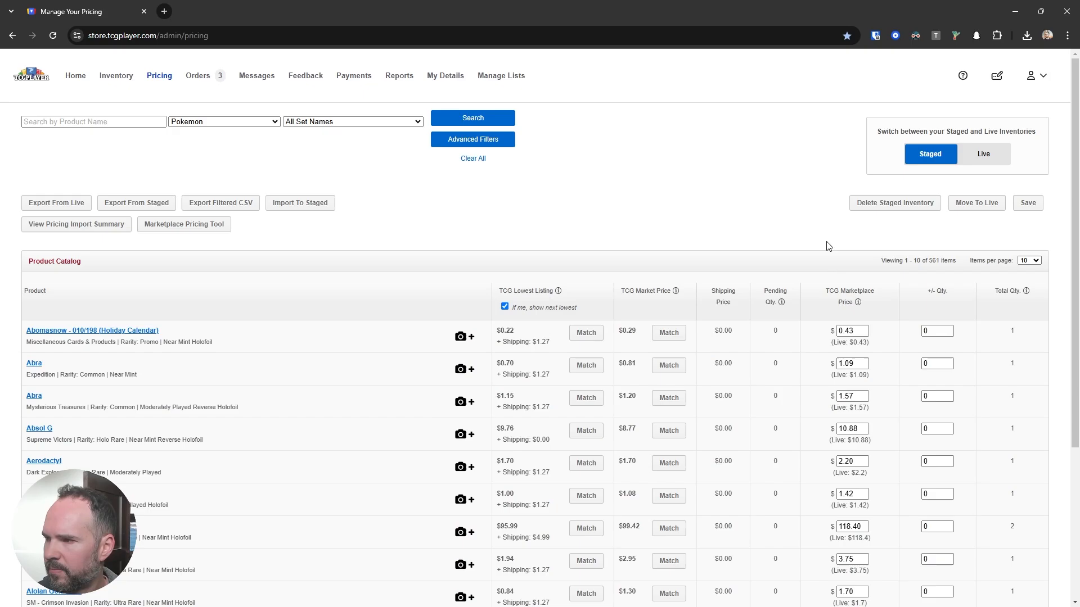
Step: Move the staged prices of all search results to live, and reopen the Pricing page on the live inventory
click(977, 205)
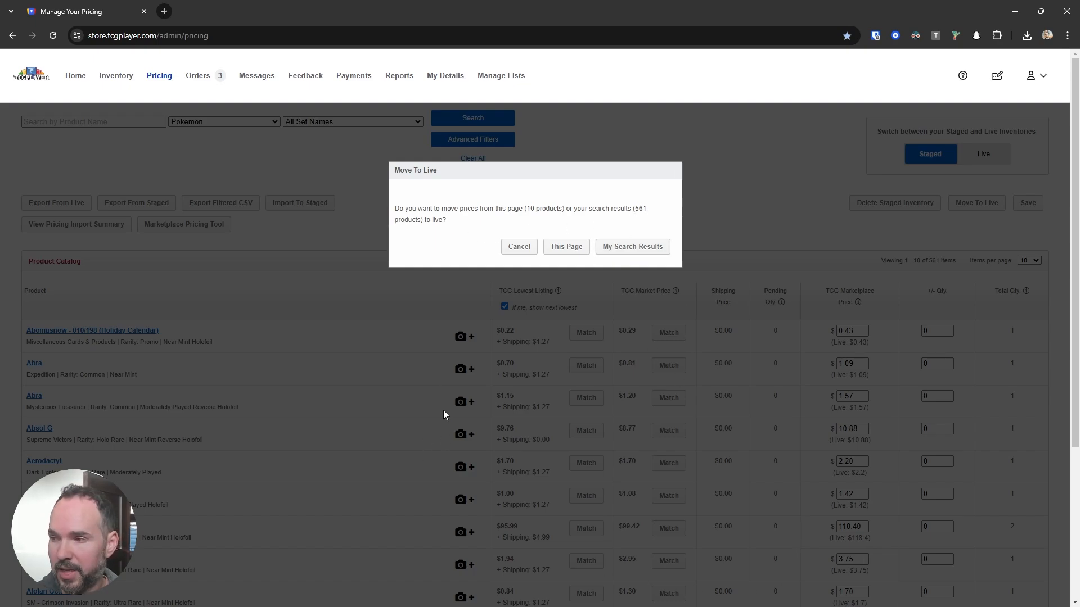
click(624, 249)
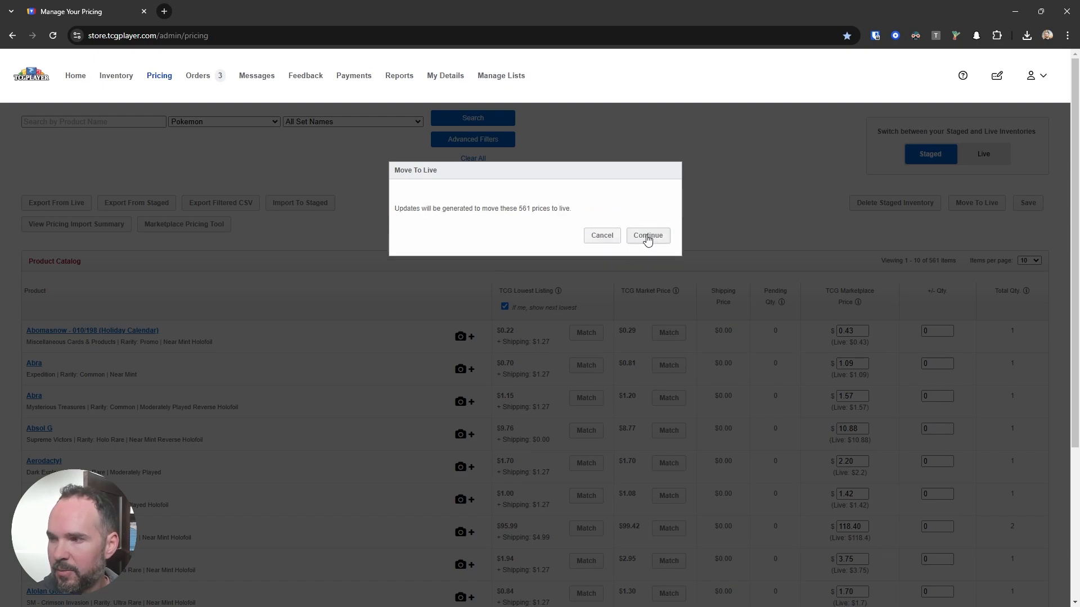
click(645, 235)
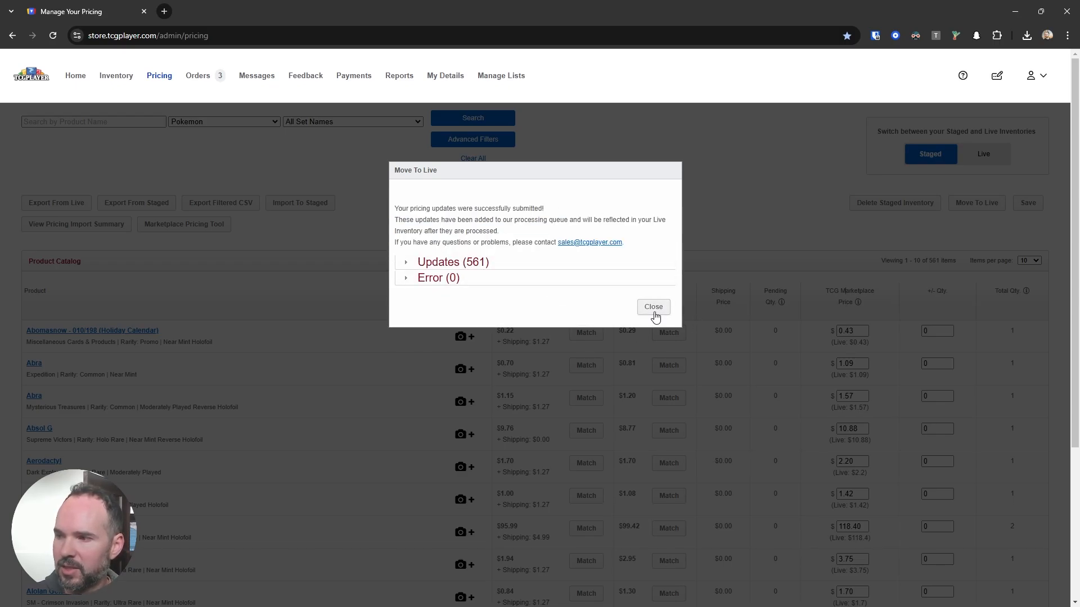
click(654, 308)
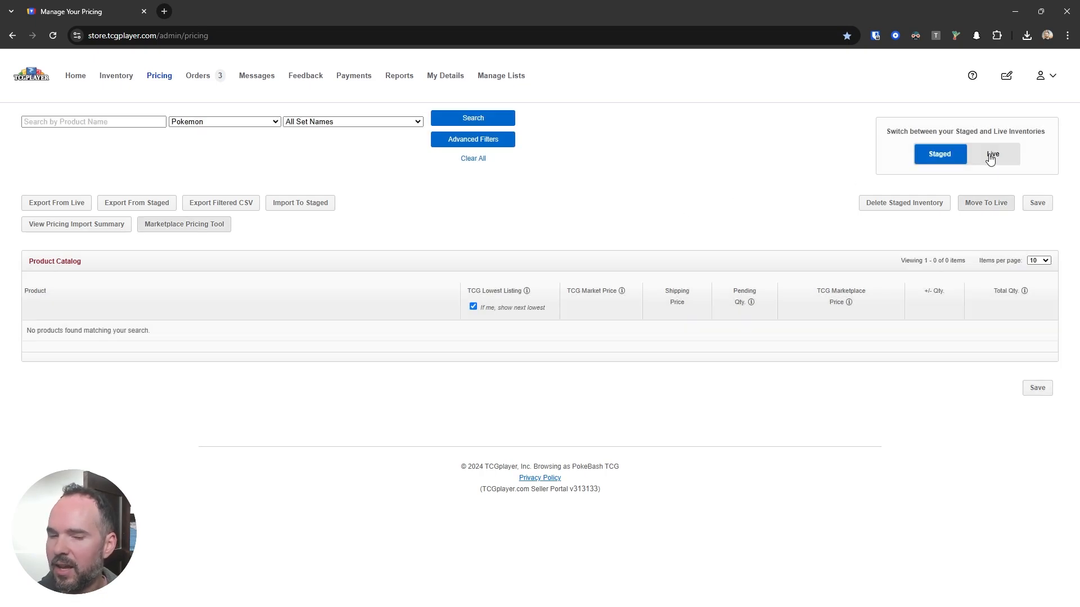
click(992, 155)
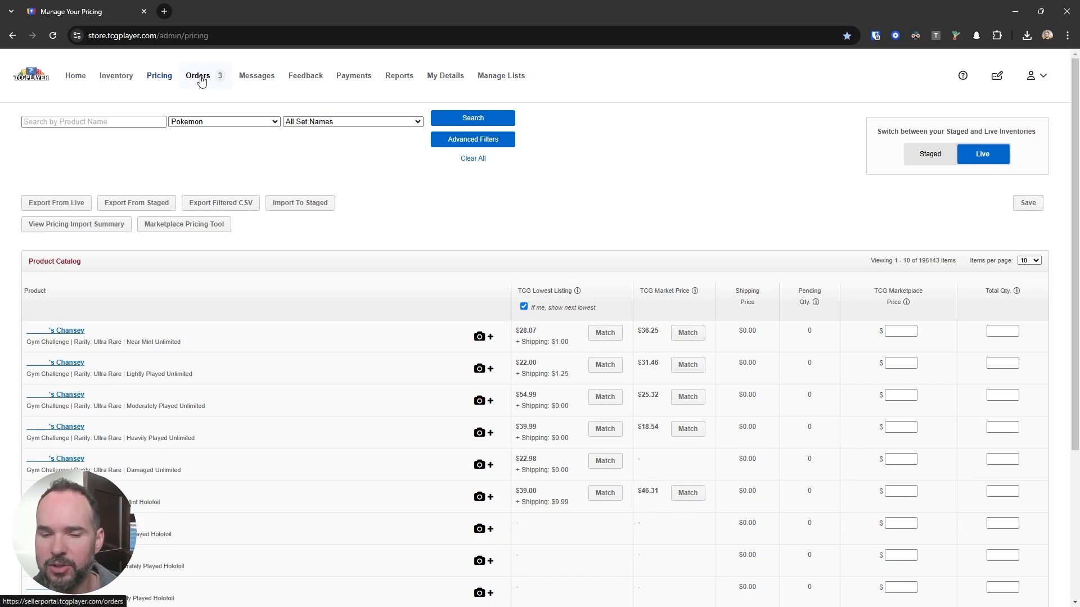
click(160, 77)
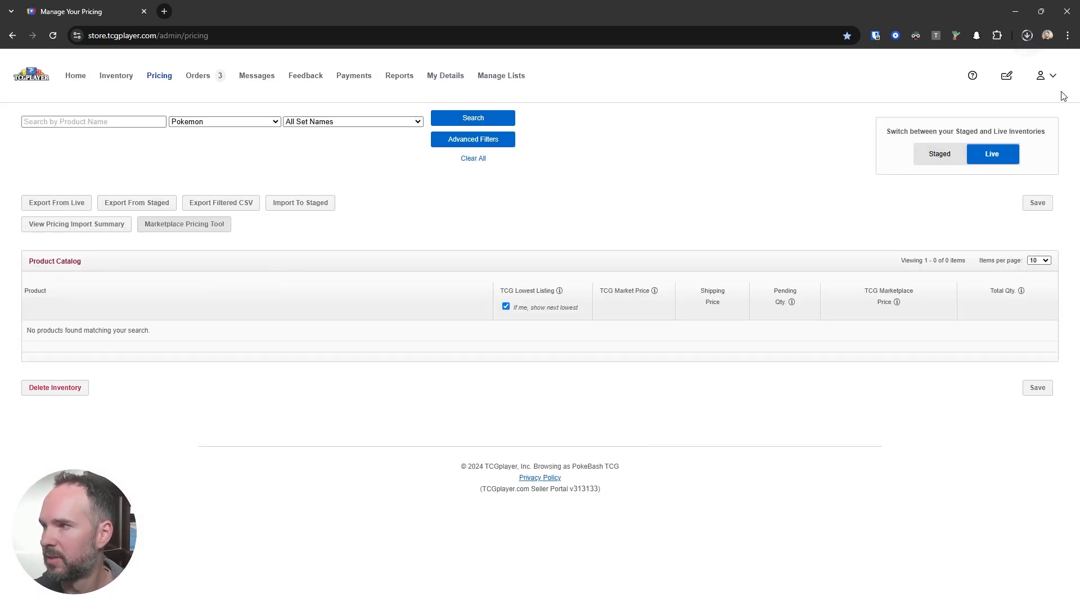
Step: Open the downloaded TCGplayer__MyPricing_20241213_100523.csv in Excel and copy the SWITCH pricing formula from TCGP Best Listing Formula.txt
click(1028, 36)
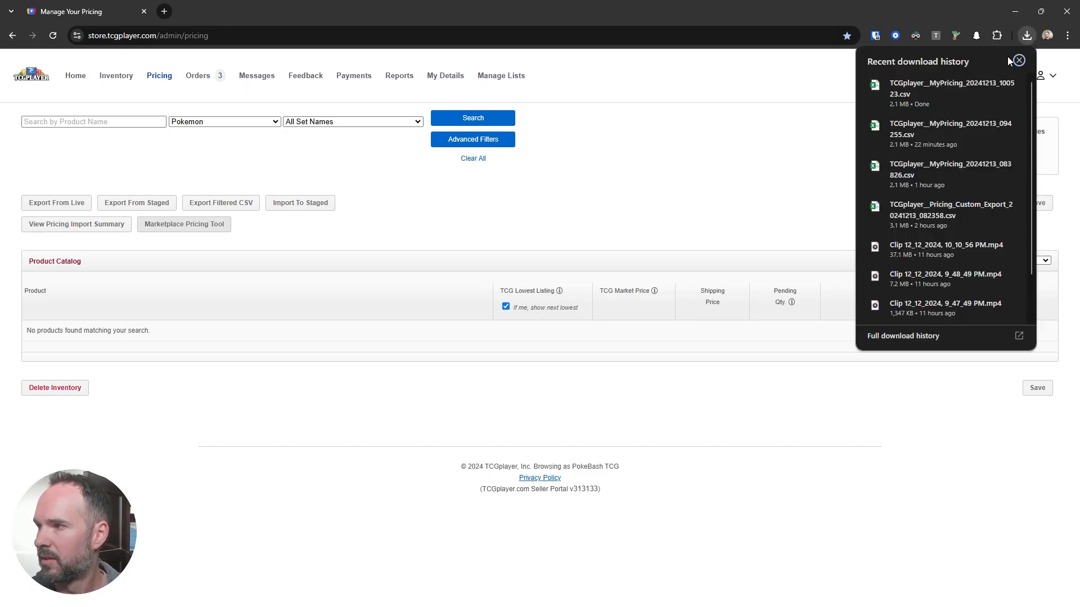
click(485, 202)
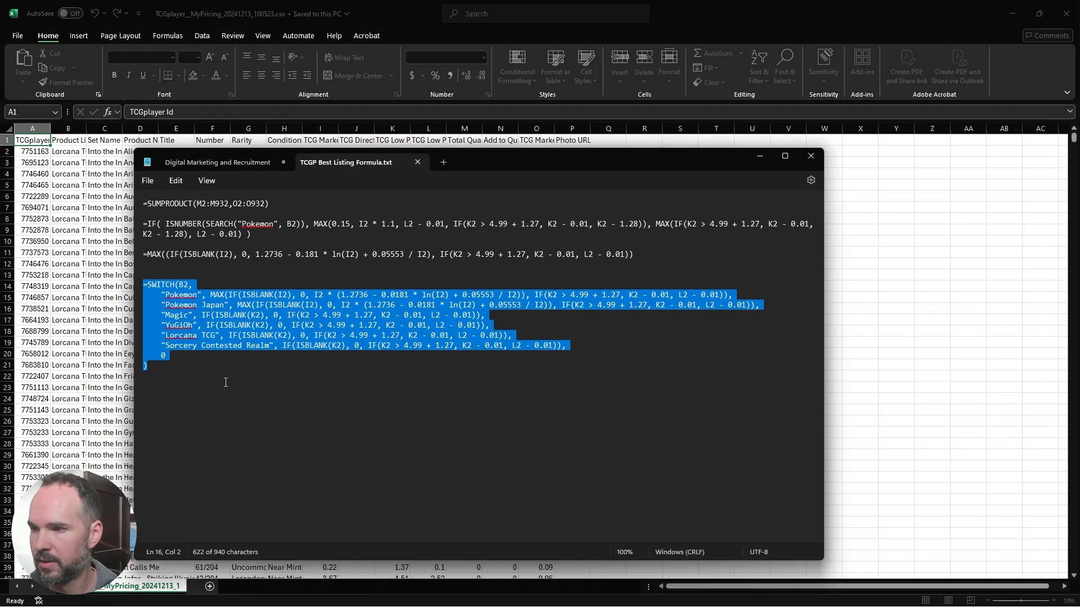
click(229, 397)
drag(229, 397, 115, 286)
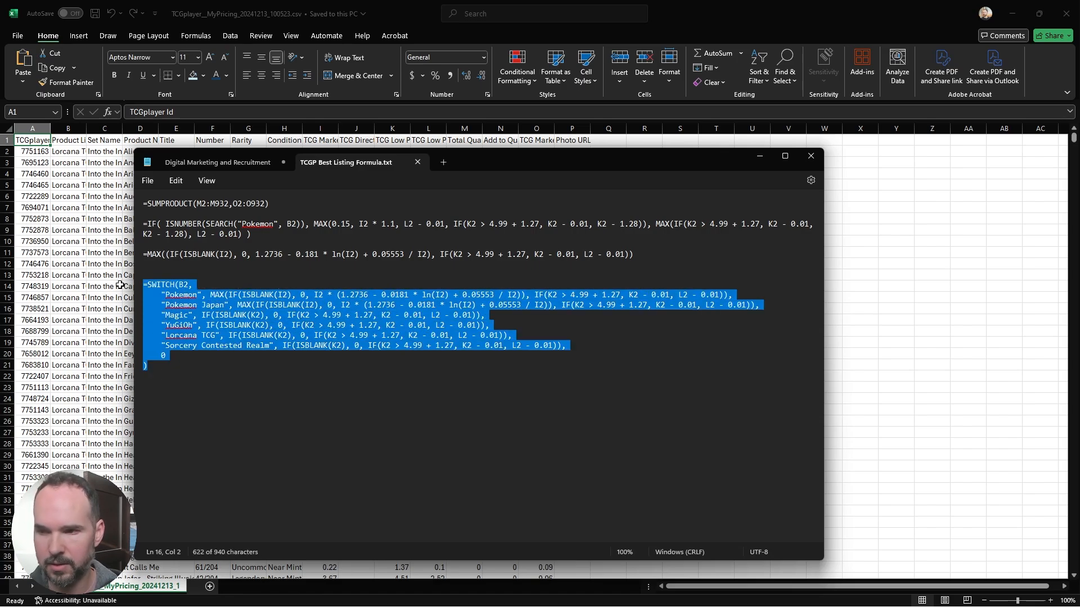
click(759, 156)
Step: Replace the price in cell O2 with the copied SWITCH formula and fill it down the TCG Marketplace Price column
click(537, 151)
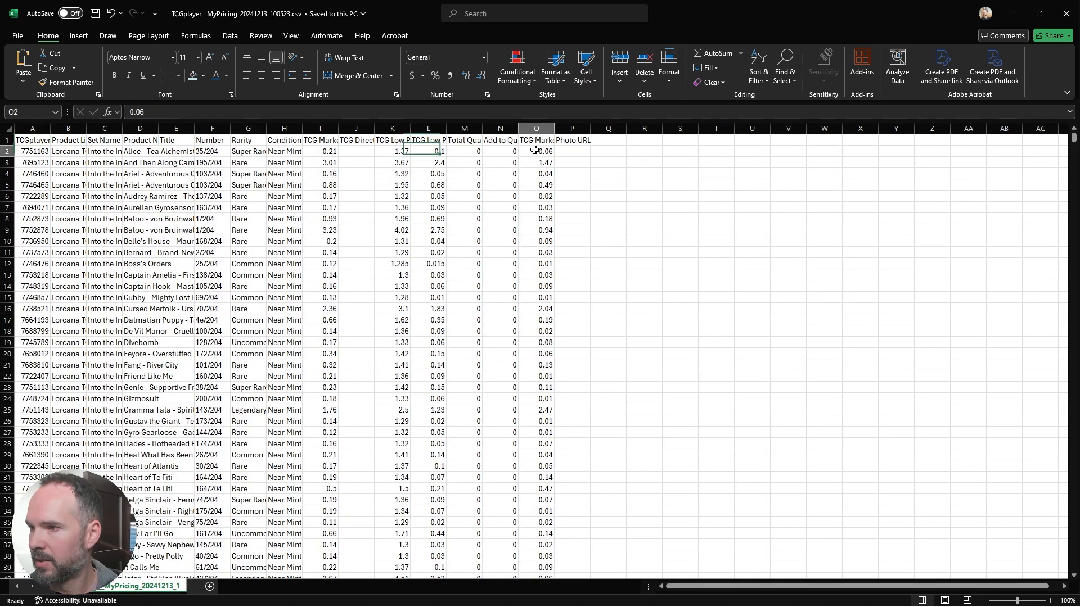
click(413, 111)
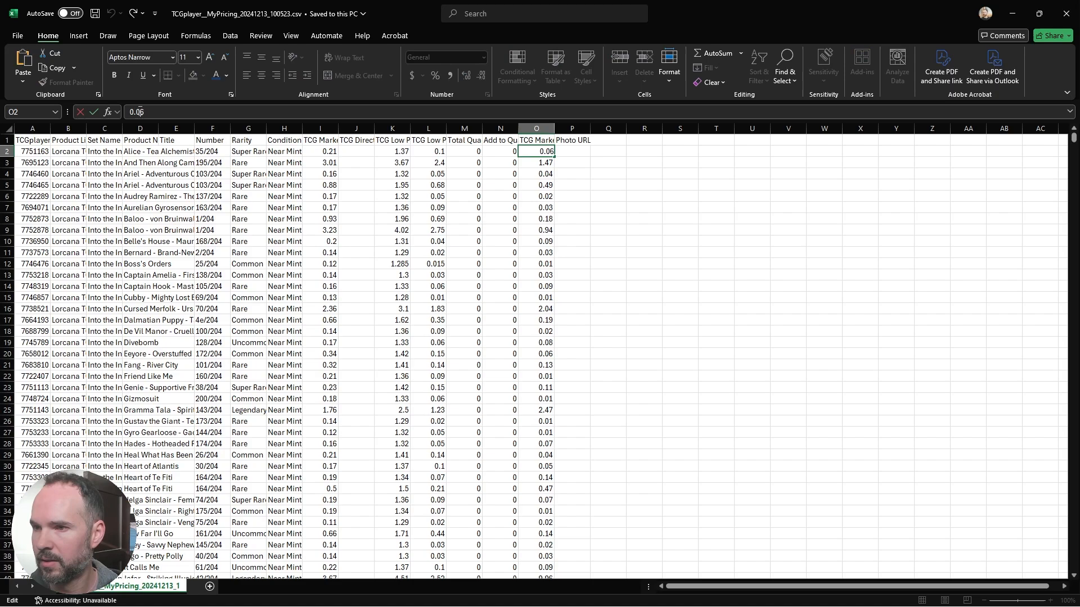
key(ctrl+v)
key(Return)
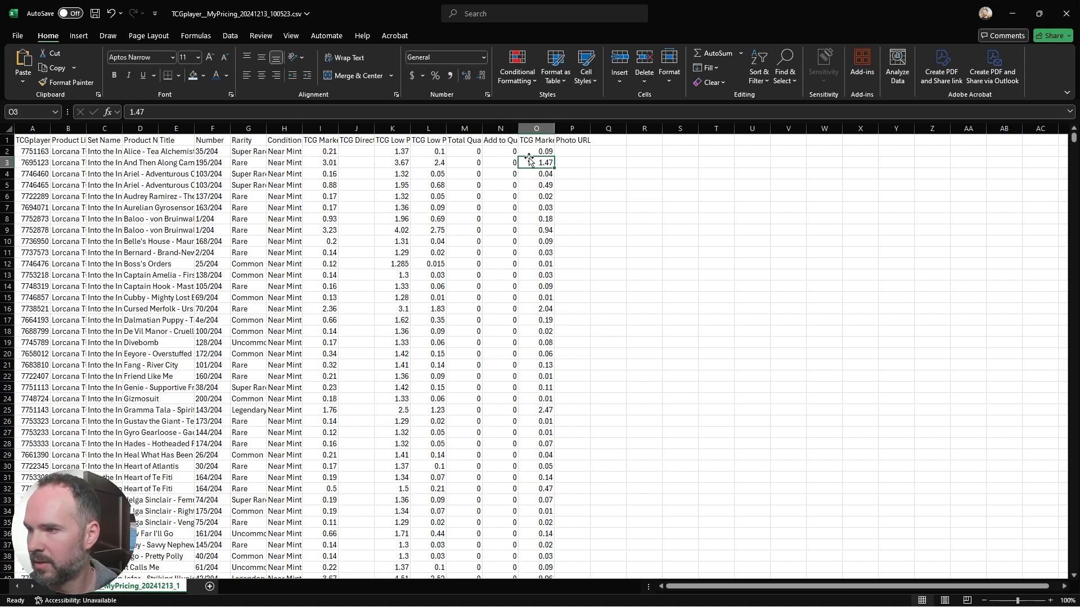
key(Up)
double_click(555, 157)
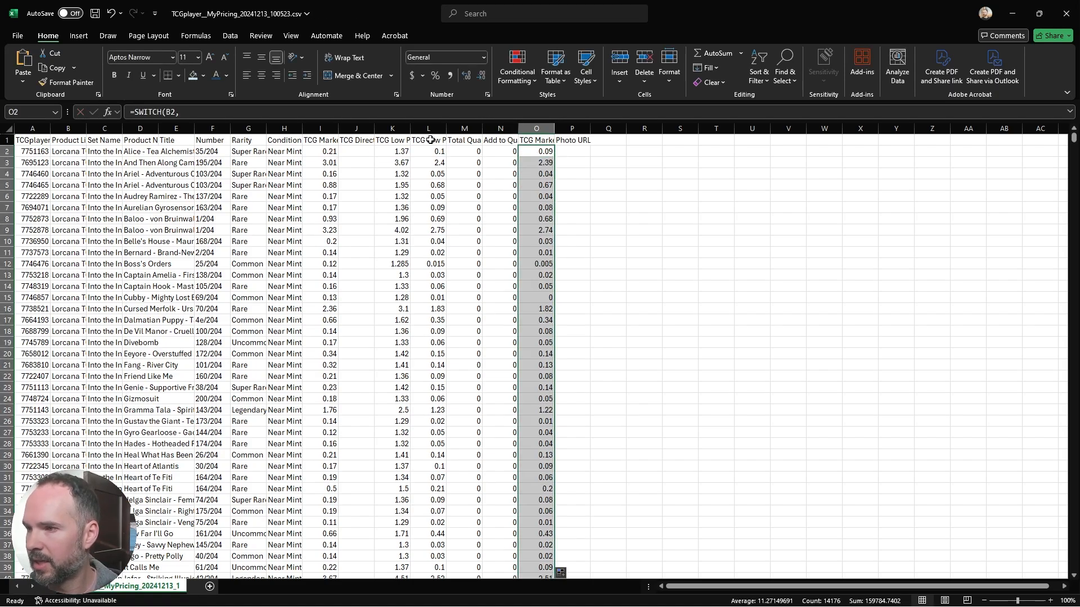
Step: Add filters to the header row and filter the Total Quantity column to show only 0
click(475, 140)
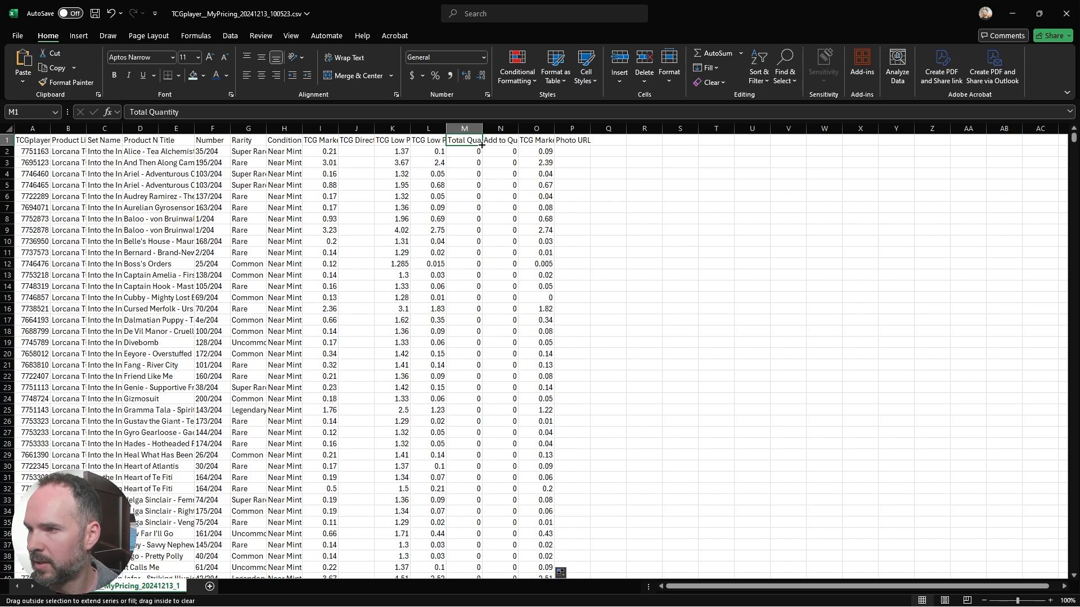
click(765, 76)
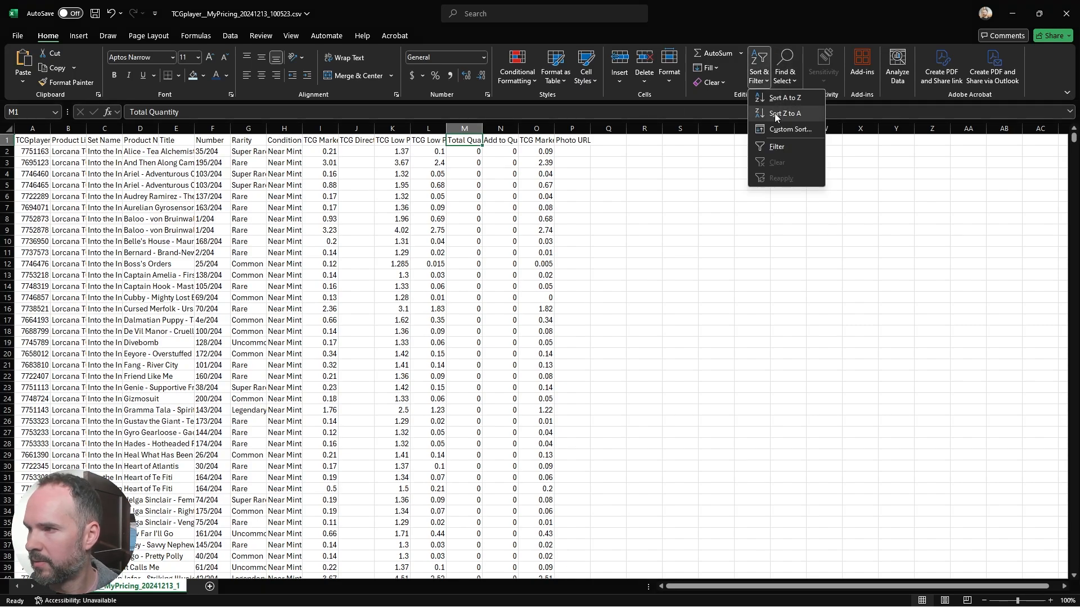
click(785, 147)
click(477, 140)
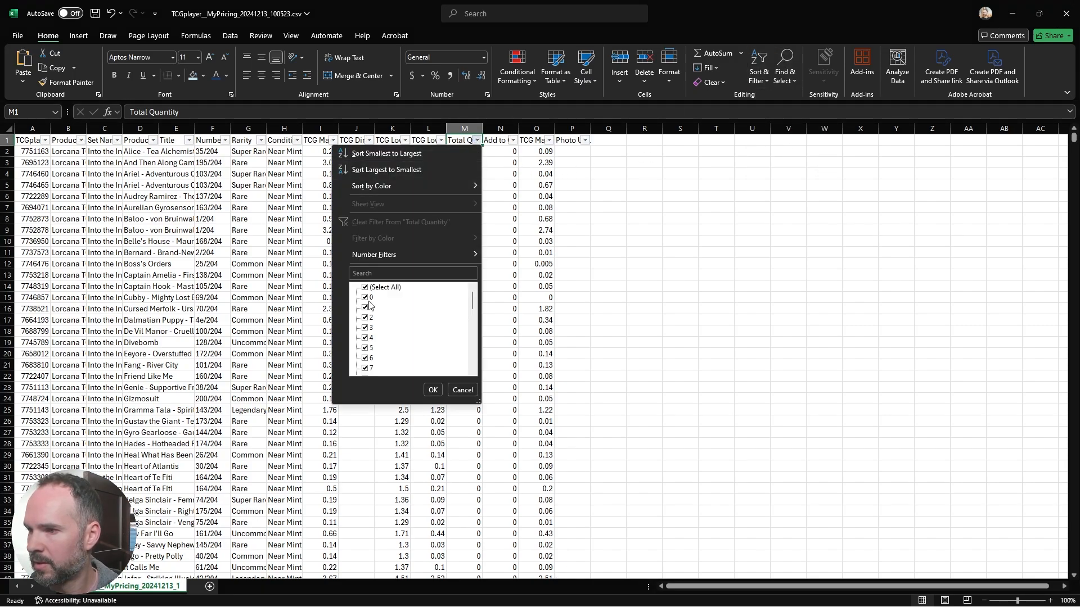
click(364, 287)
click(364, 297)
click(432, 389)
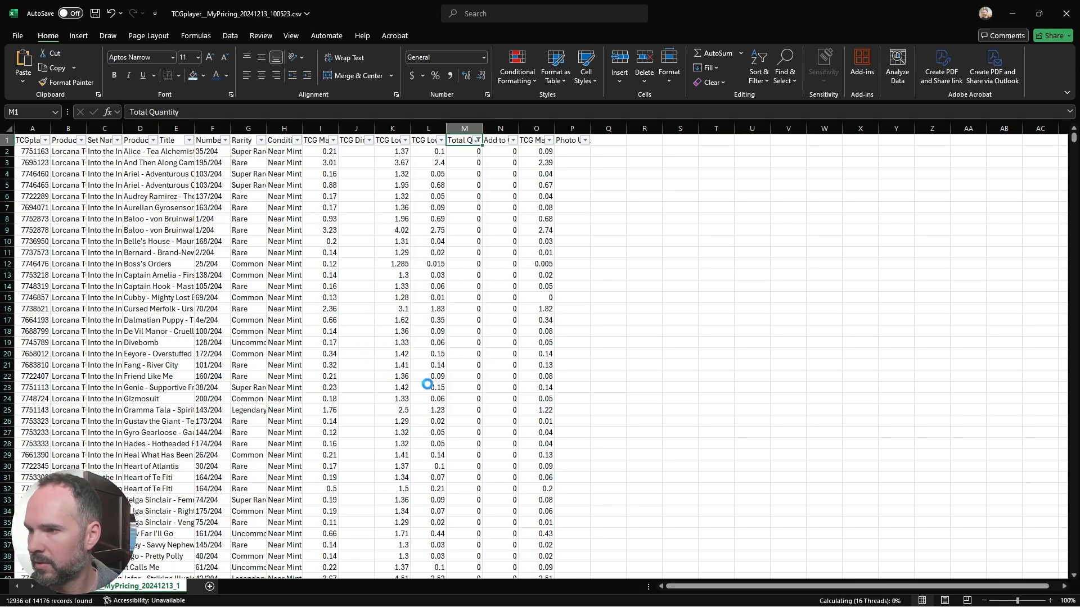
Step: Delete all filtered rows with a total quantity of 0, from row 2 through the last data row
click(7, 151)
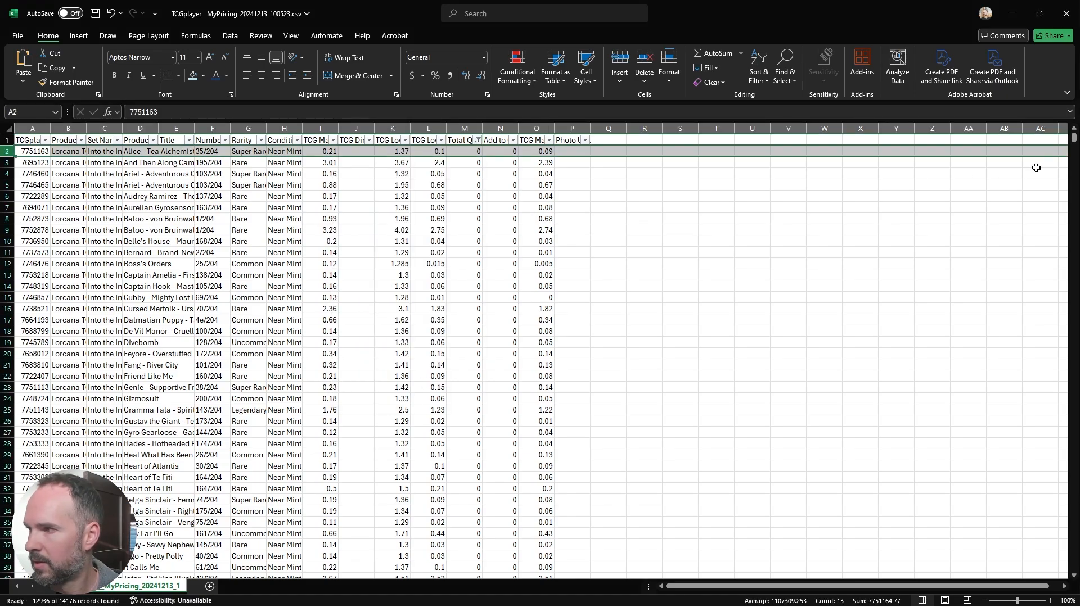
drag(1074, 140, 1072, 561)
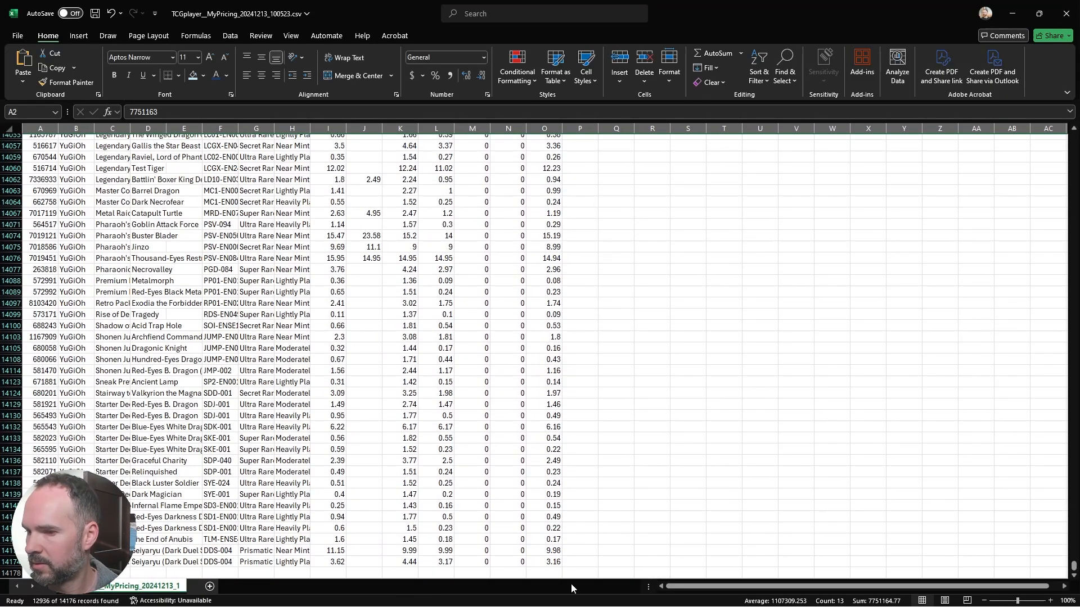
shift+click(8, 561)
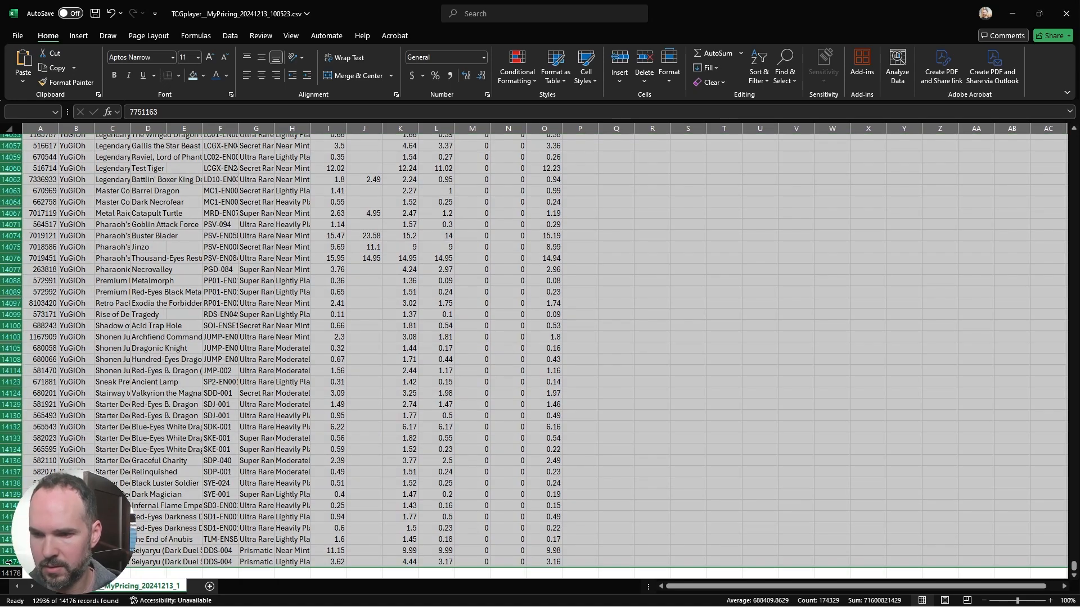
right_click(8, 562)
click(76, 434)
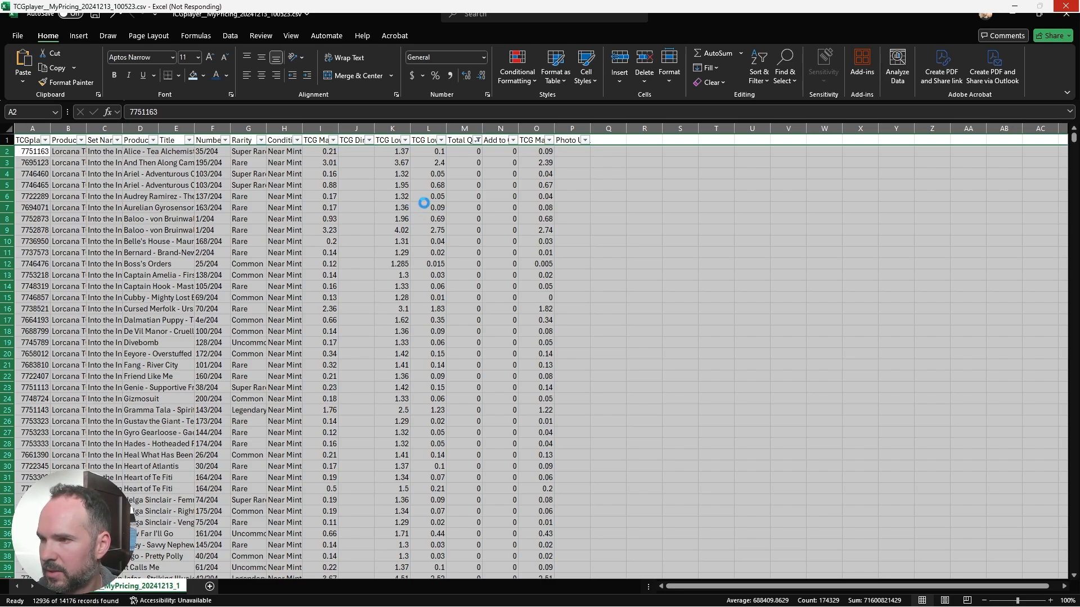
Step: Show all remaining values in Total Quantity and filter the TCG Marketplace Price column to show only 0
click(479, 141)
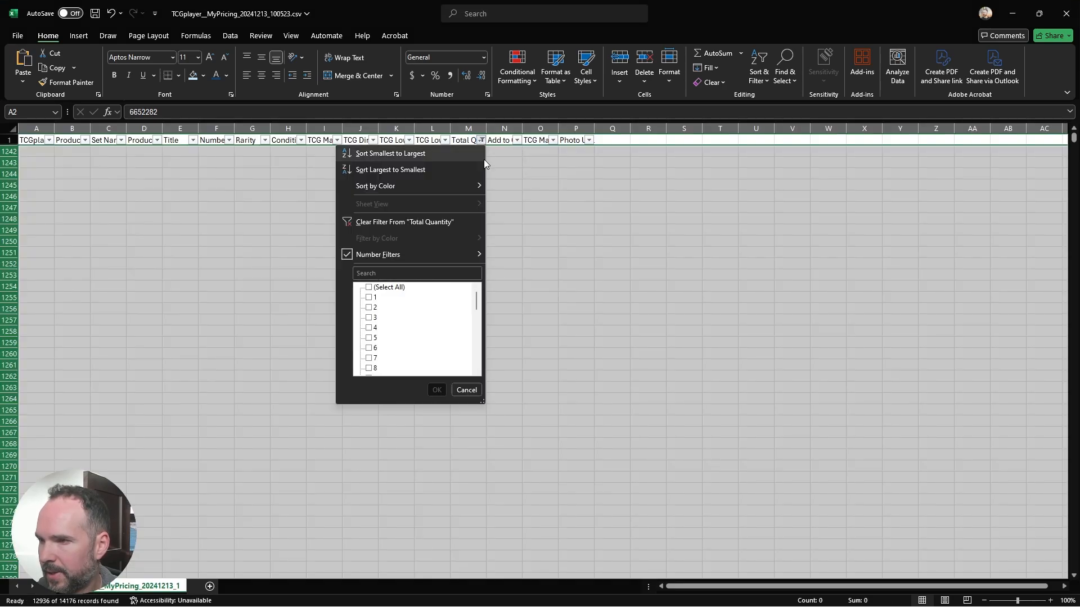
click(387, 287)
click(437, 390)
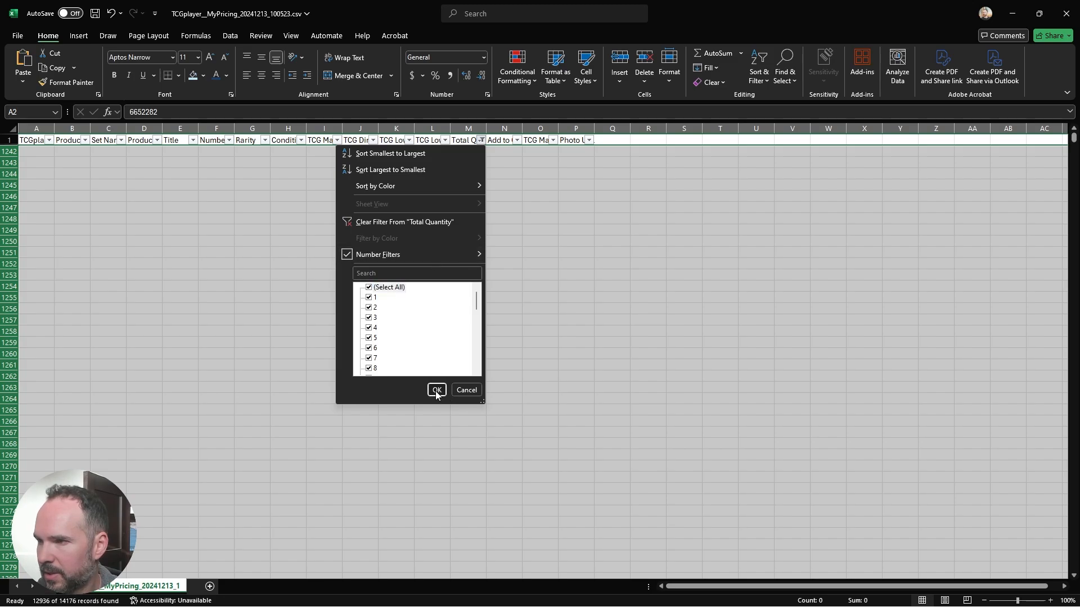
click(549, 140)
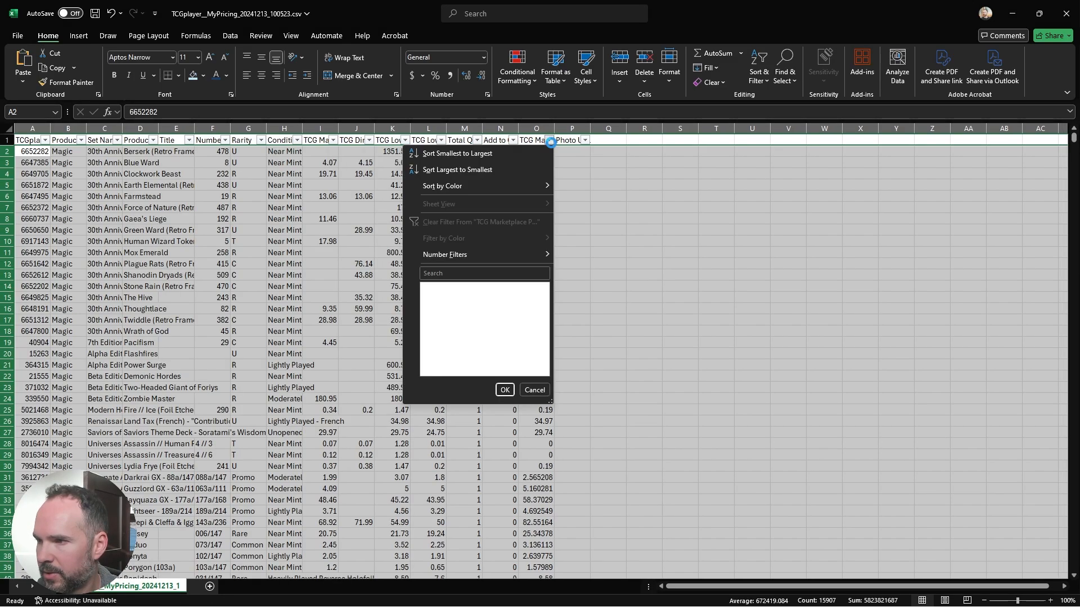
click(436, 287)
click(435, 298)
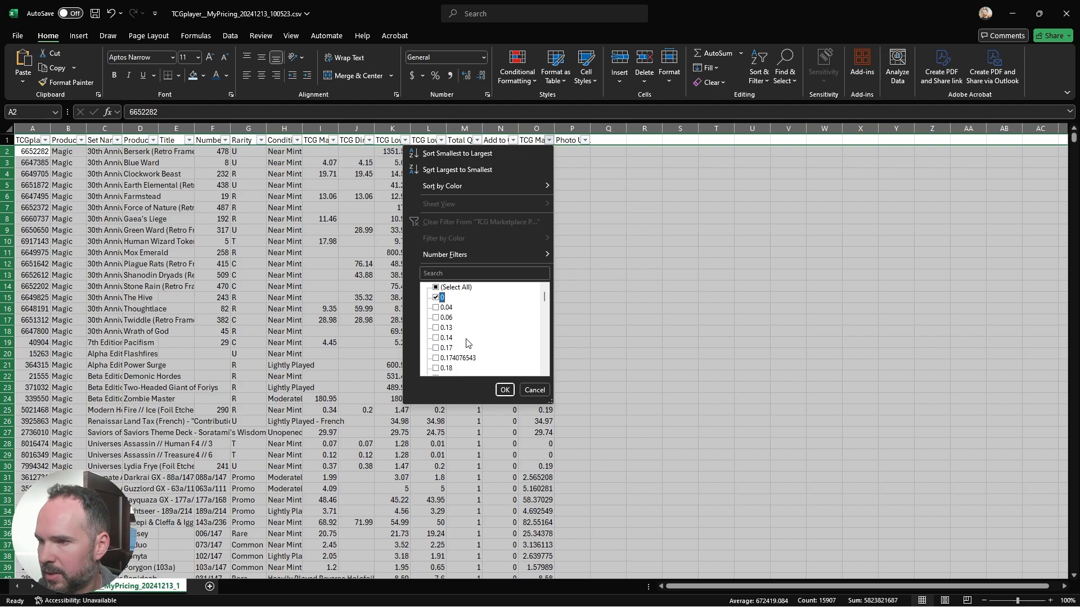
click(504, 390)
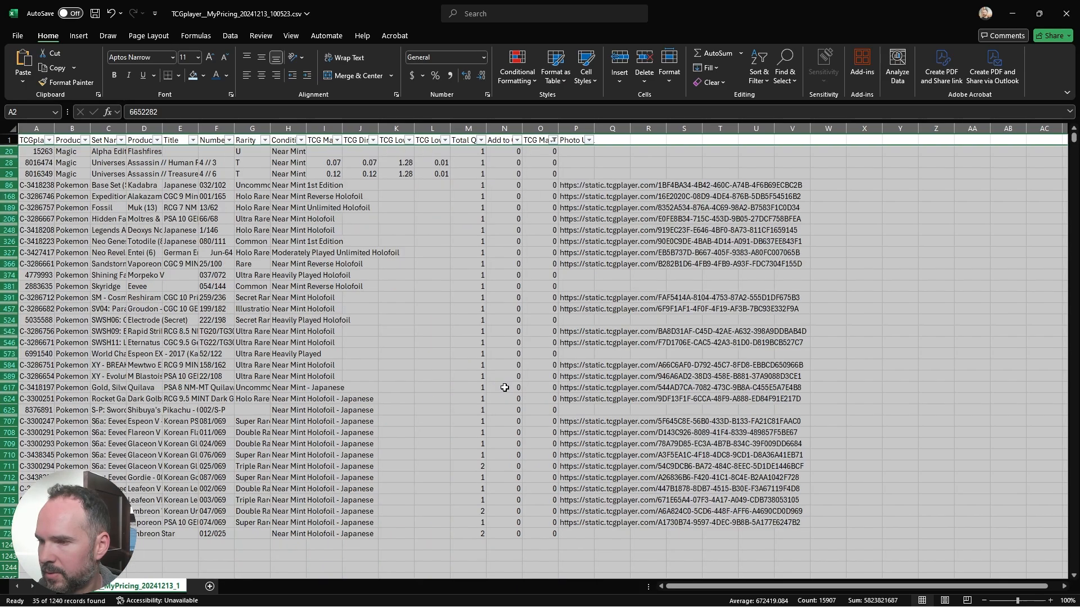
Step: Delete all filtered rows whose TCG Marketplace Price is 0
click(10, 154)
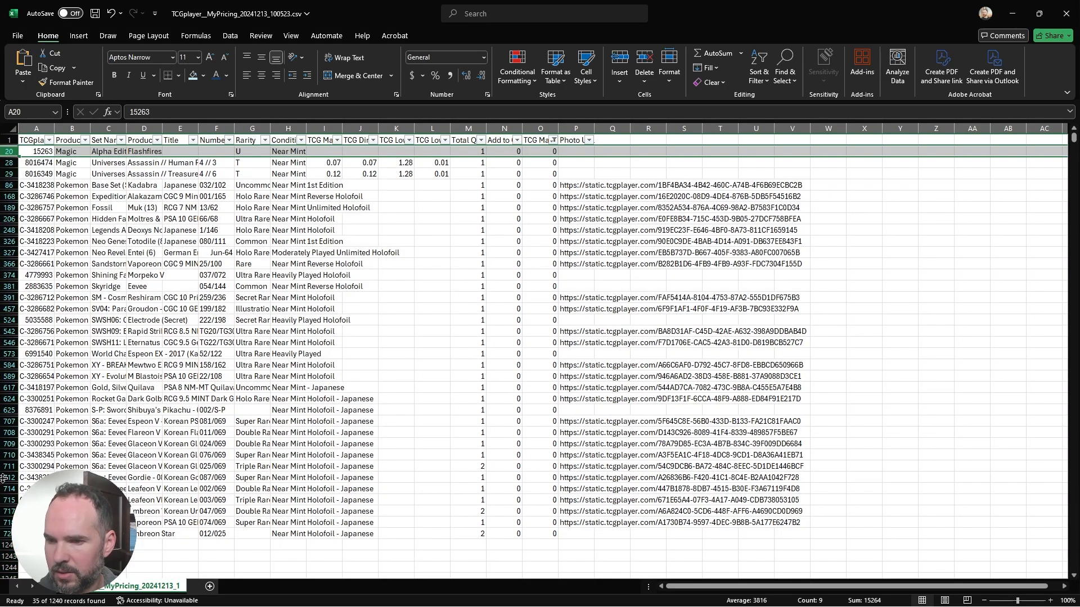
shift+click(6, 533)
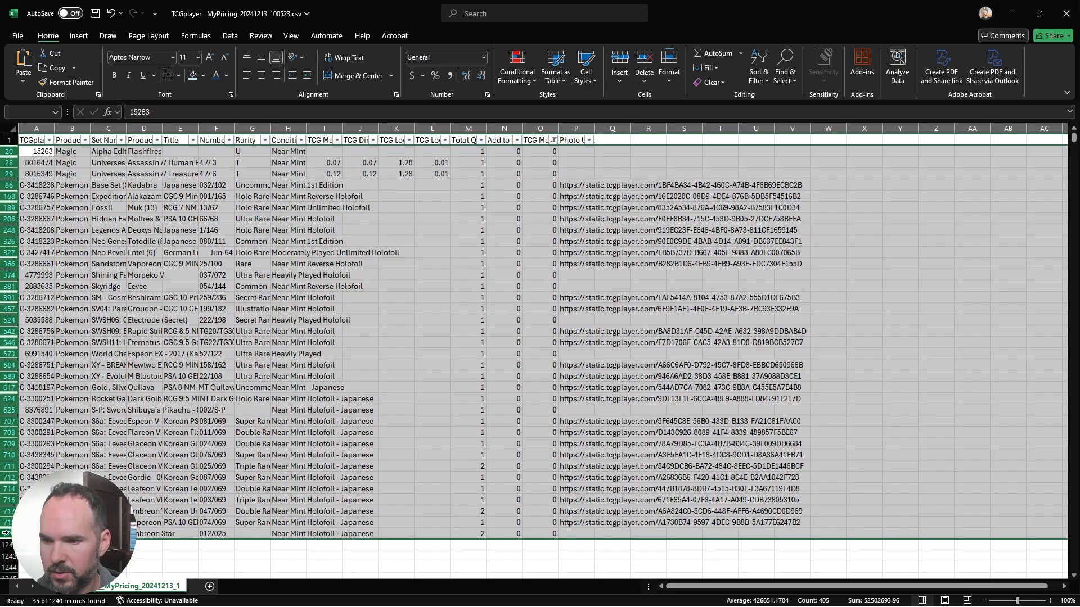
right_click(20, 366)
click(50, 478)
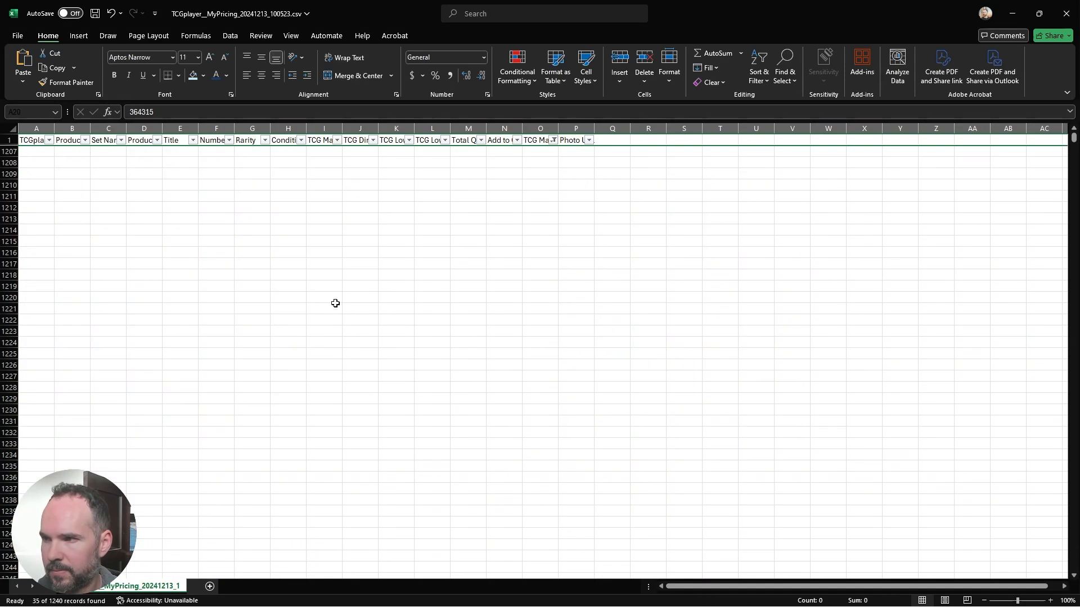
Step: Save and close the pricing CSV, and switch back to the TCGplayer Pricing page in the browser
key(ctrl+s)
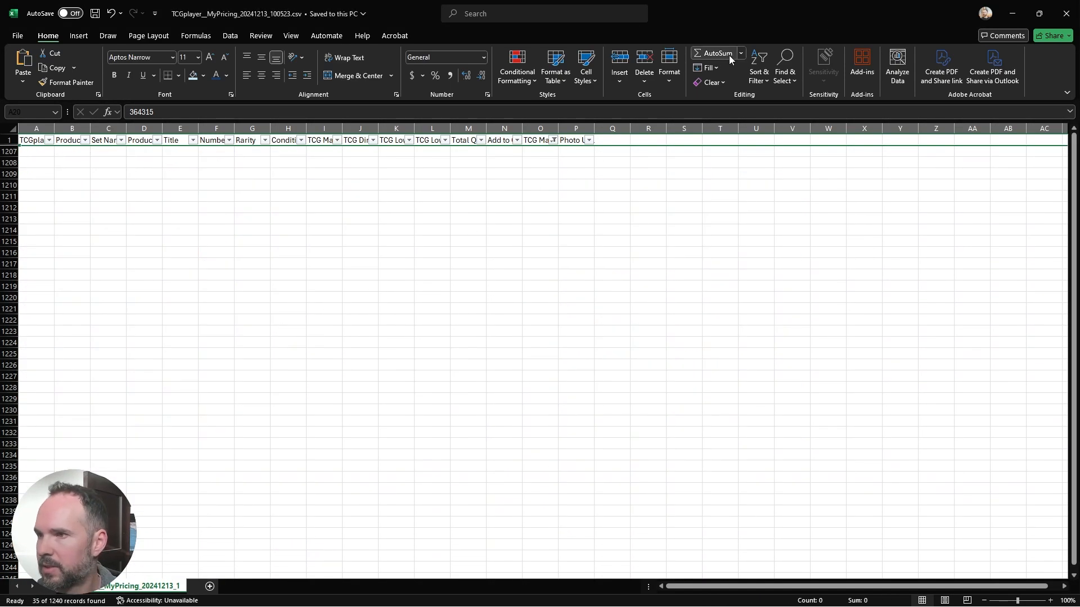
click(1039, 13)
click(587, 244)
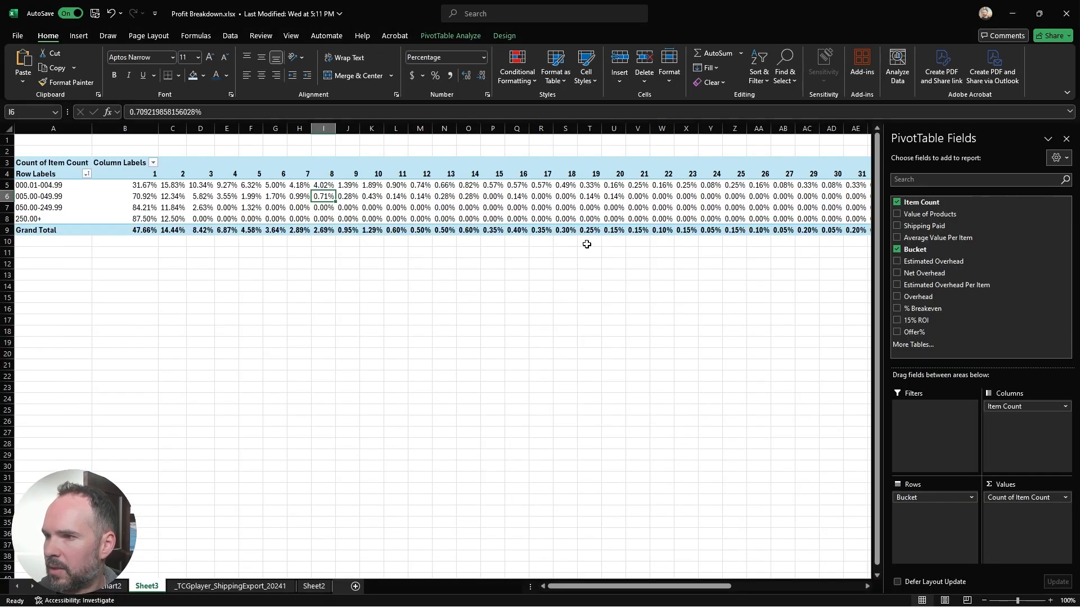
click(1011, 8)
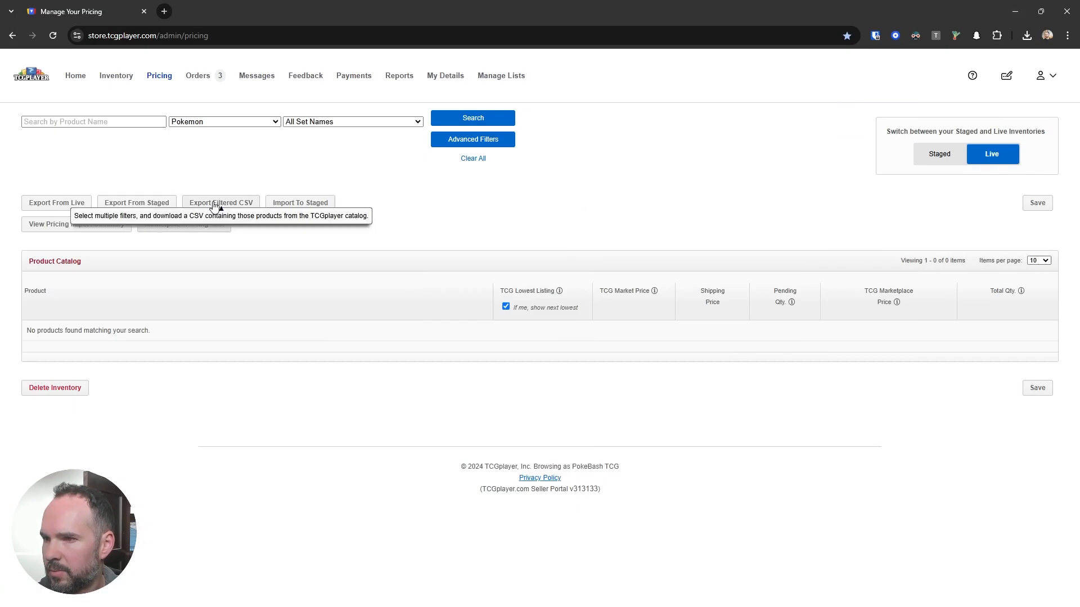
Step: Import TCGplayer__MyPricing_20241213_083826.csv to the staged inventory and continue through its validation
click(299, 204)
click(439, 228)
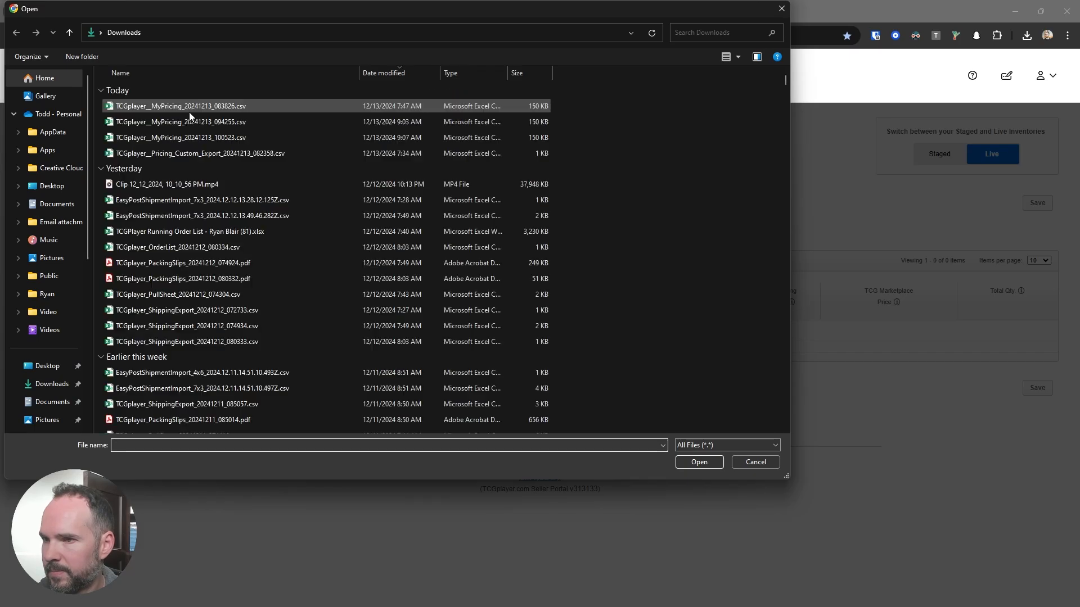
click(187, 107)
double_click(187, 107)
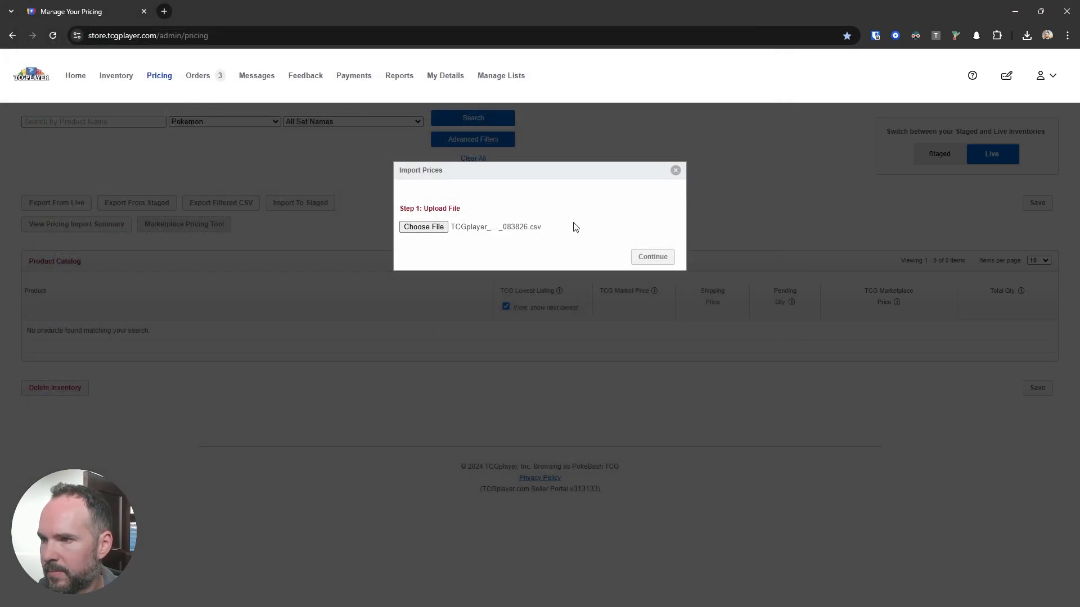
click(654, 260)
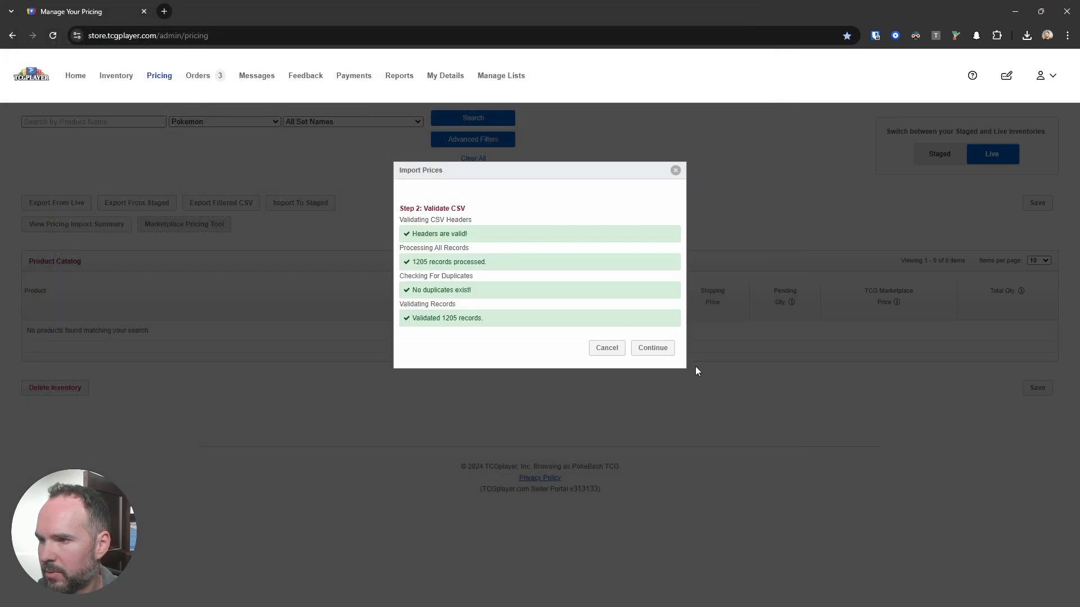
click(661, 349)
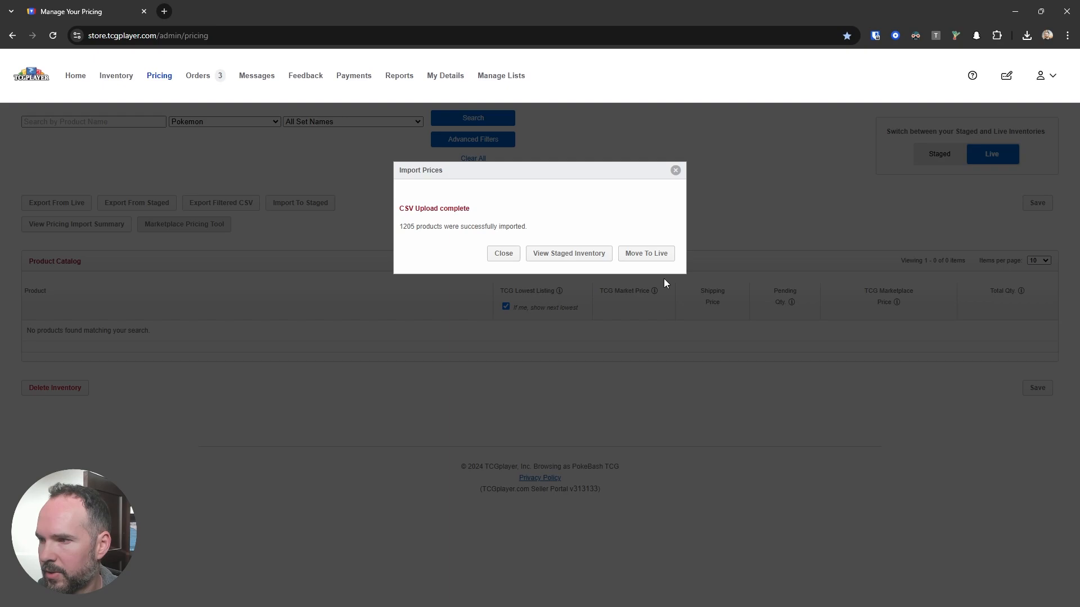
Step: Move the imported staged prices to live, confirm the move, and close the import dialog
click(655, 254)
click(641, 266)
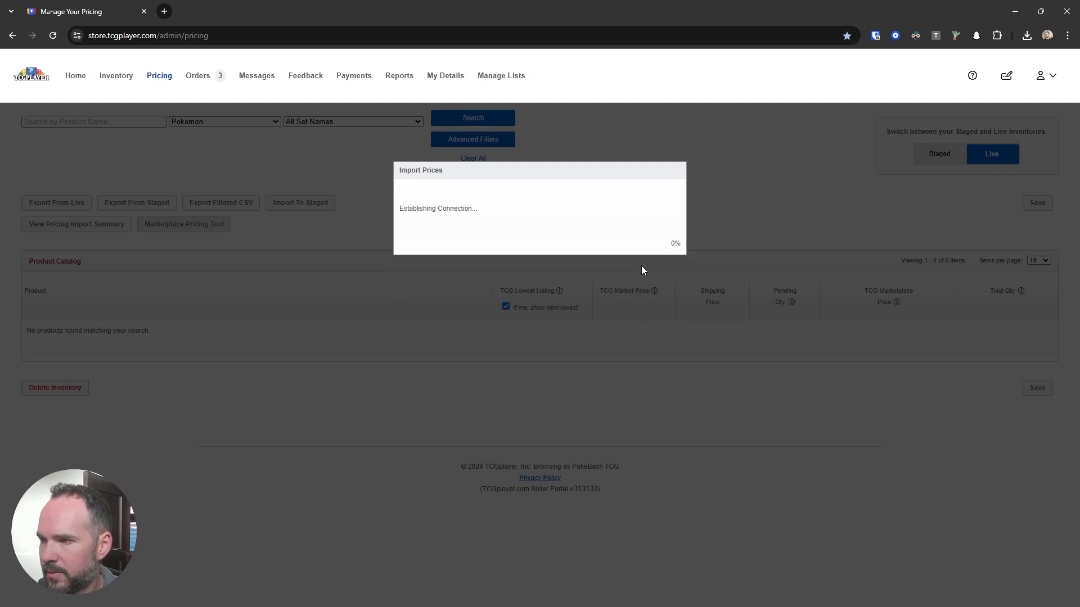
click(654, 308)
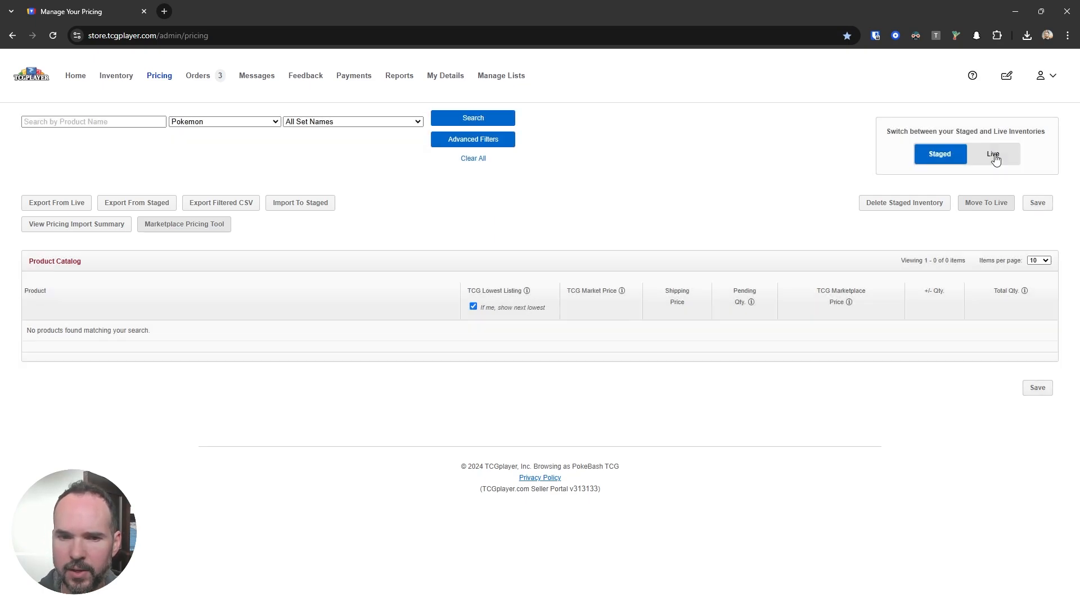
Step: Switch to the Live inventory, export it as a CSV, and open the downloaded TCGplayer__MyPricing_20241213_100749.csv in Excel
click(993, 155)
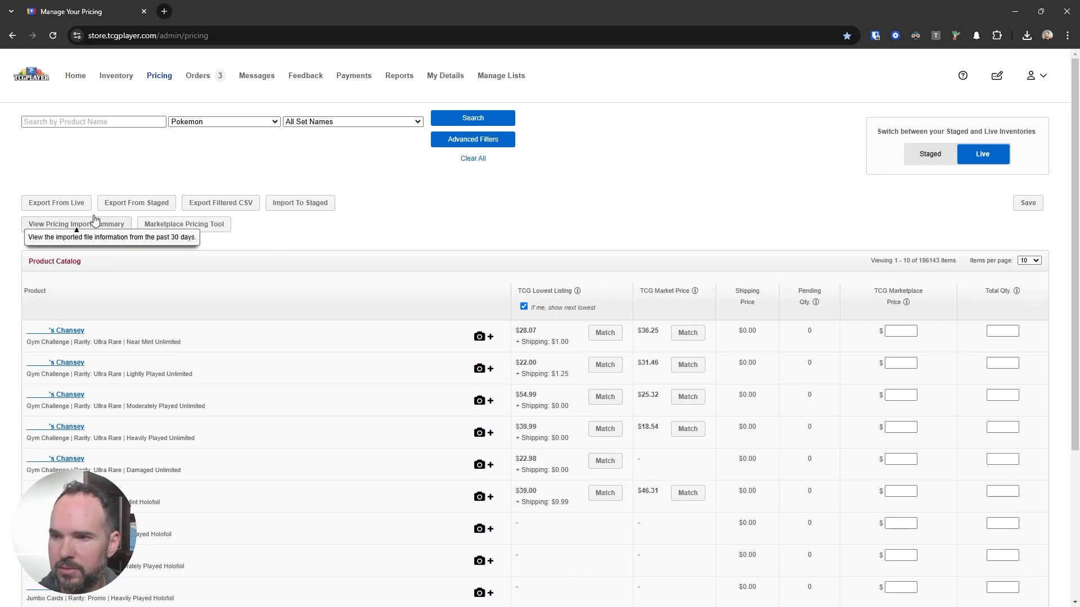
click(59, 205)
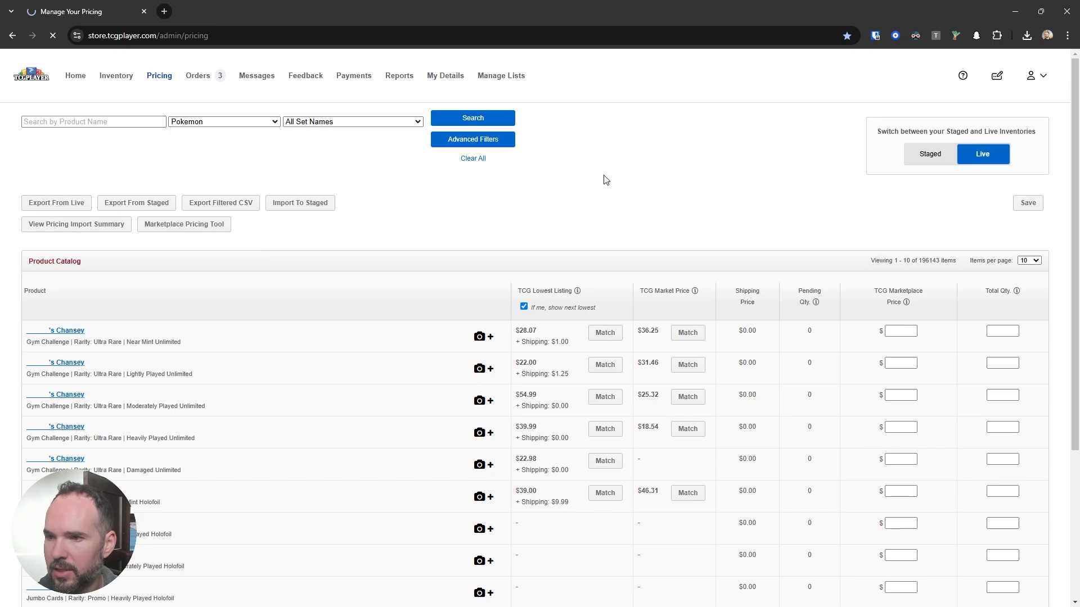
click(1026, 36)
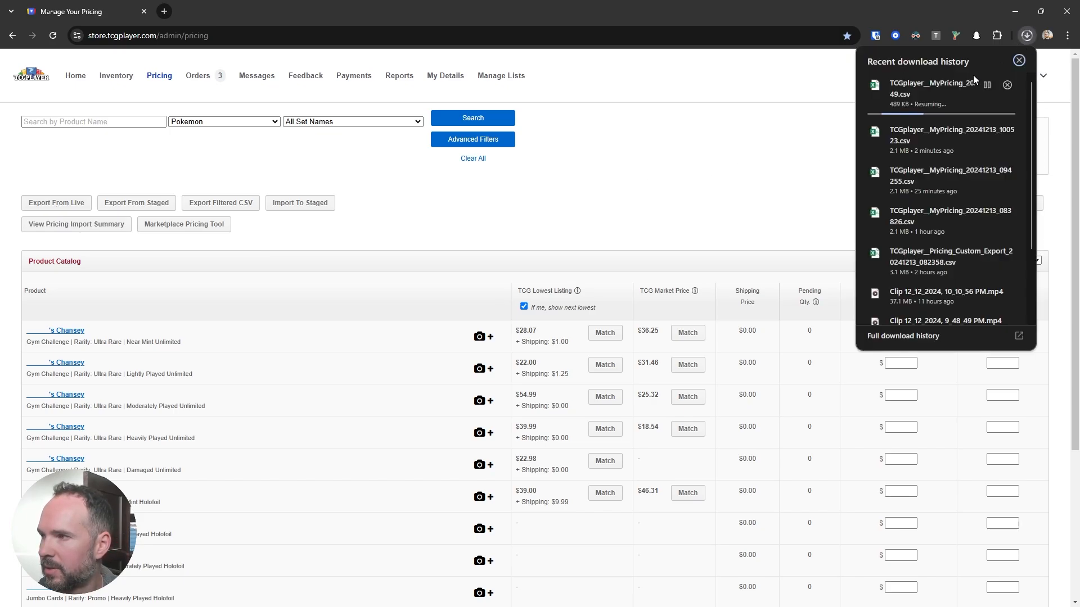
click(920, 95)
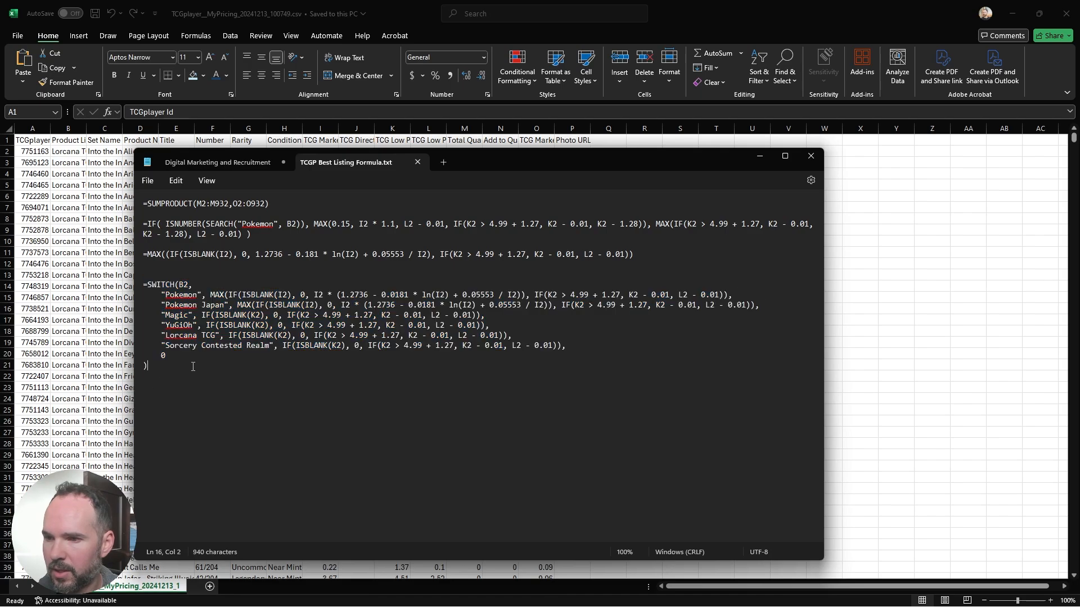
drag(148, 366, 138, 288)
click(759, 156)
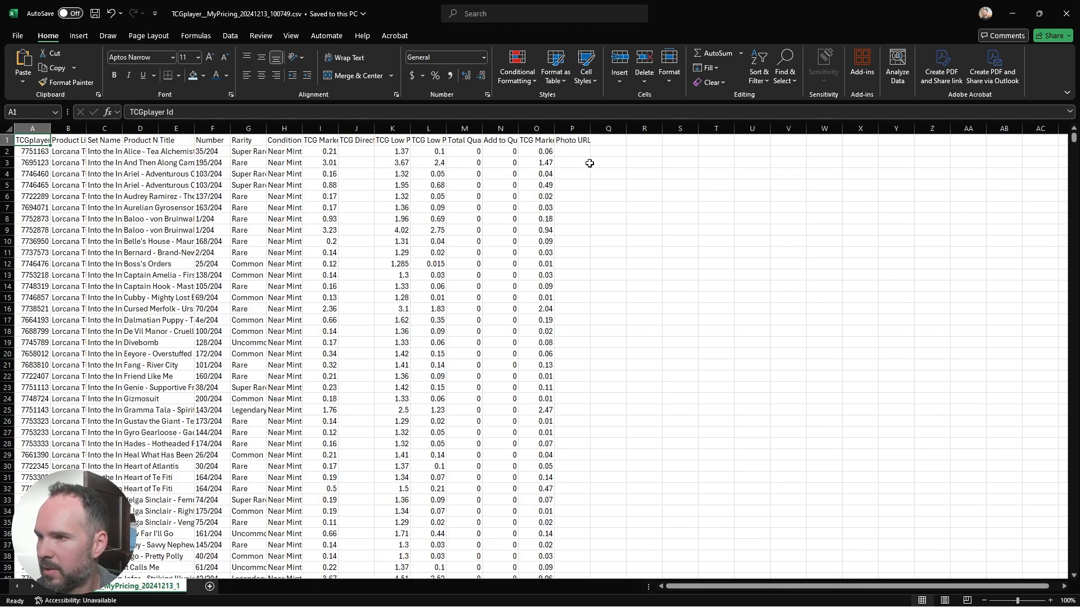
Step: Paste the copied SWITCH pricing formula into O2 and fill it down the TCG Marketplace Price column
click(536, 152)
key(ctrl+v)
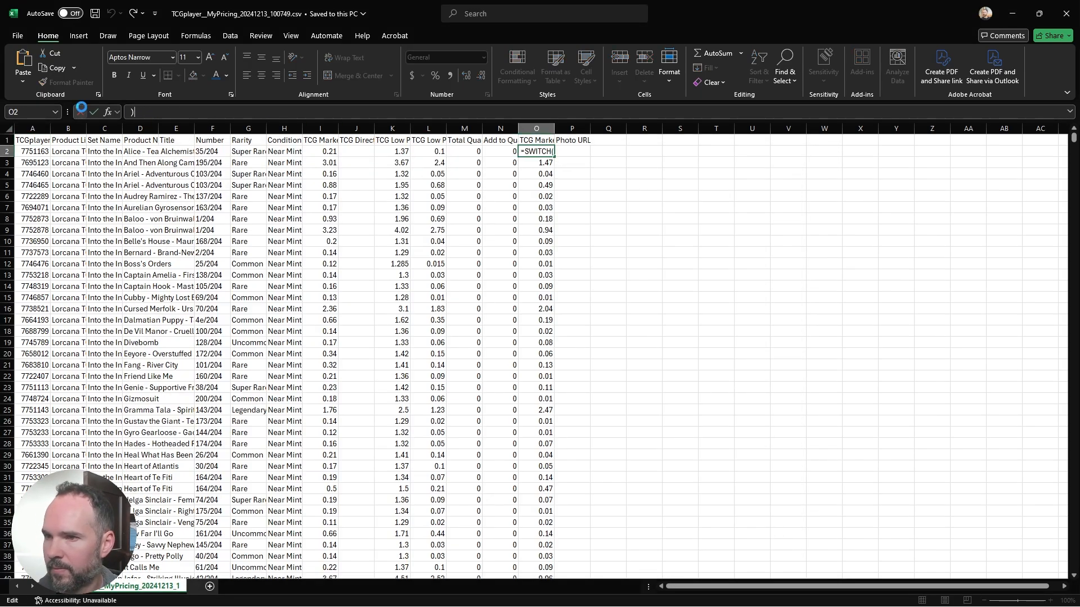
key(Return)
click(535, 140)
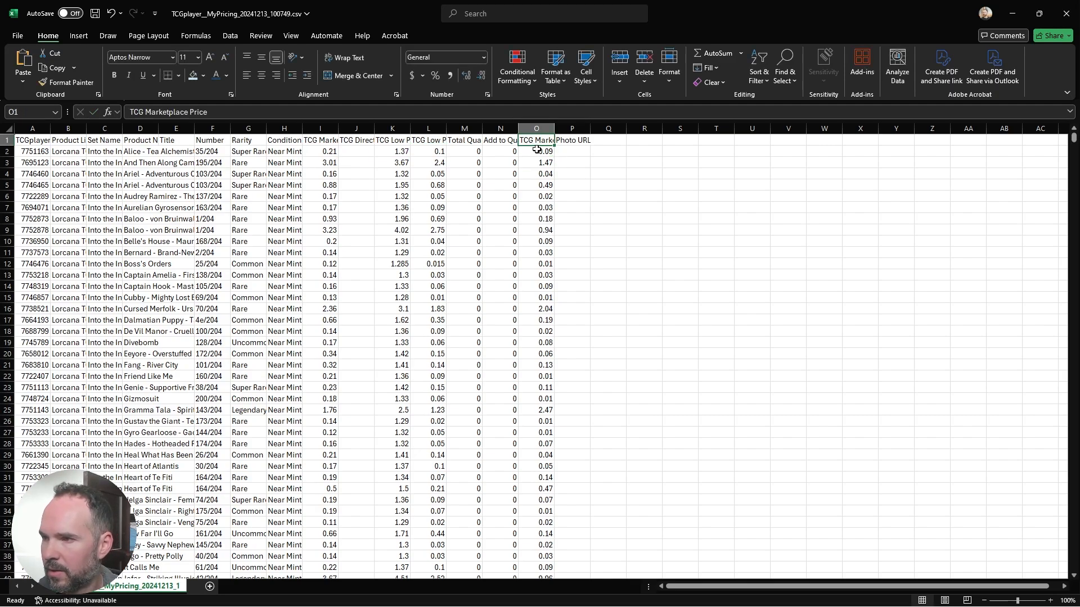
click(537, 152)
double_click(554, 156)
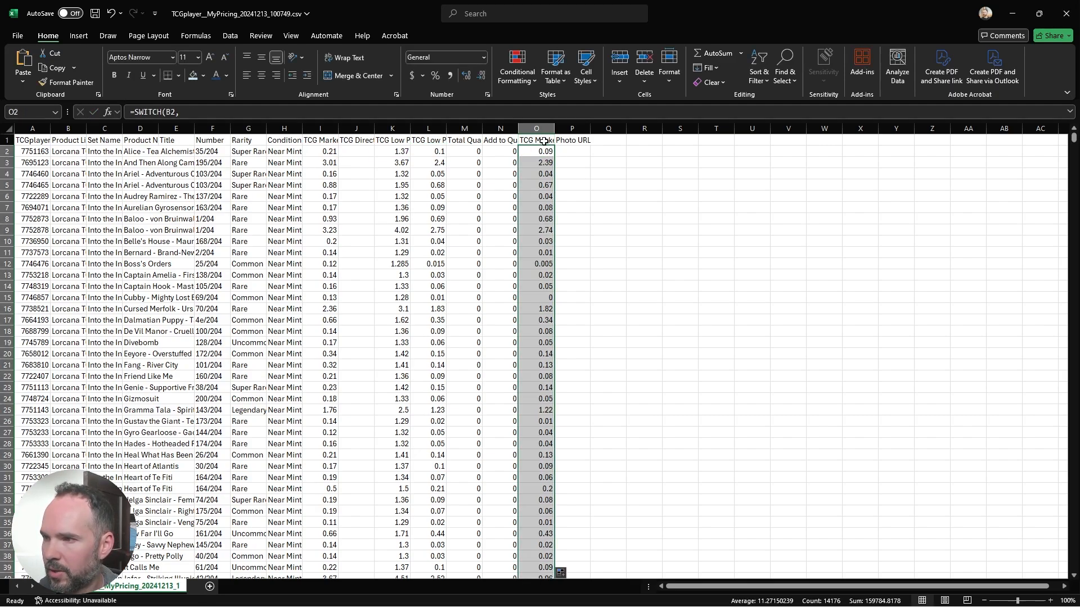
Step: Add filters to the header row and filter TCG Marketplace Price to show only the value 0
click(537, 140)
click(768, 77)
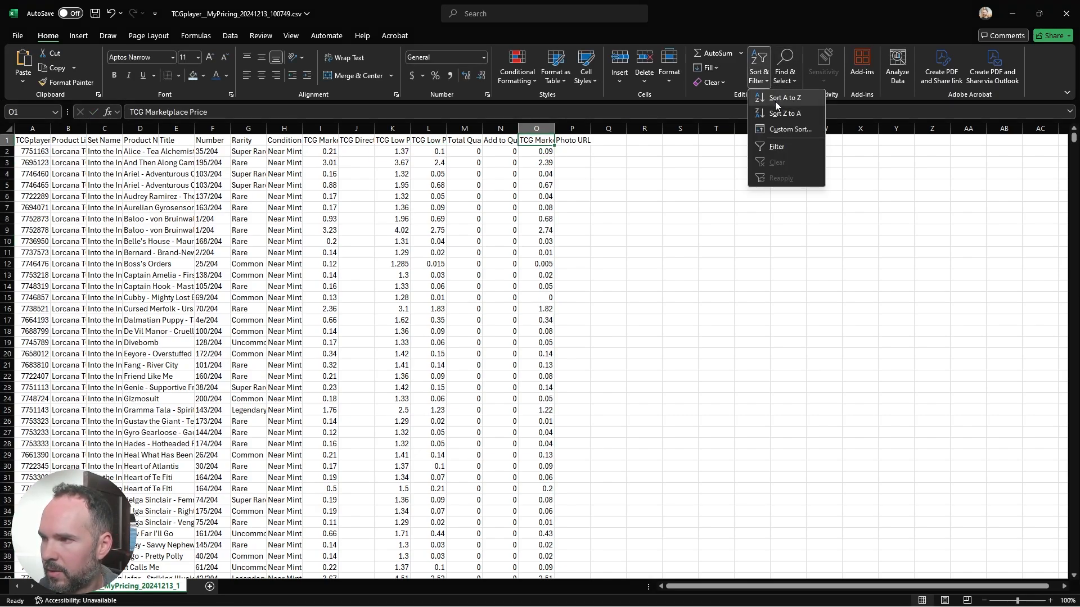
click(774, 148)
click(549, 141)
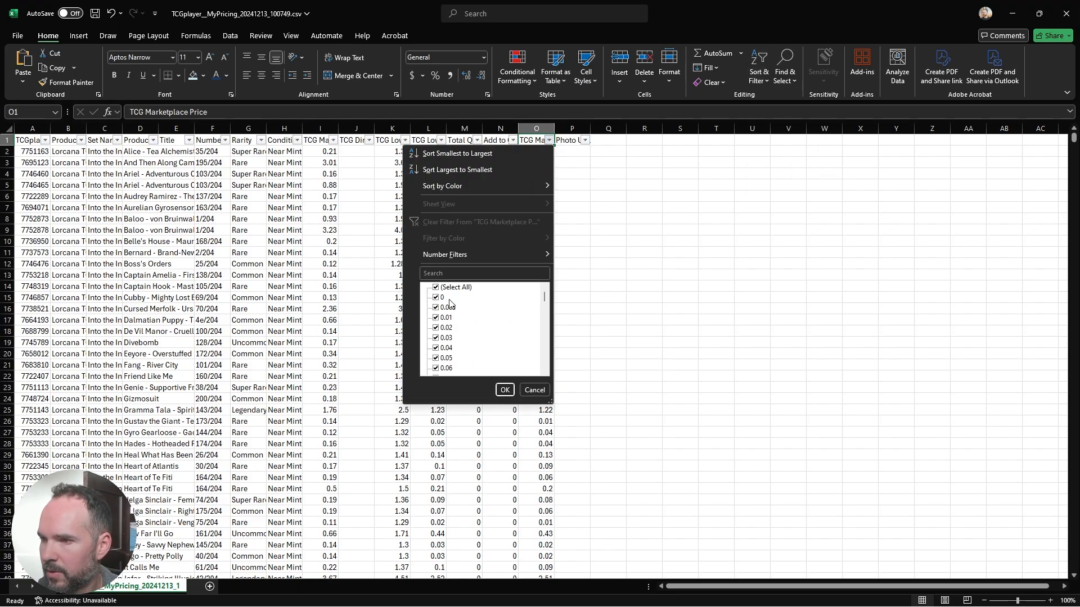
click(436, 287)
click(436, 298)
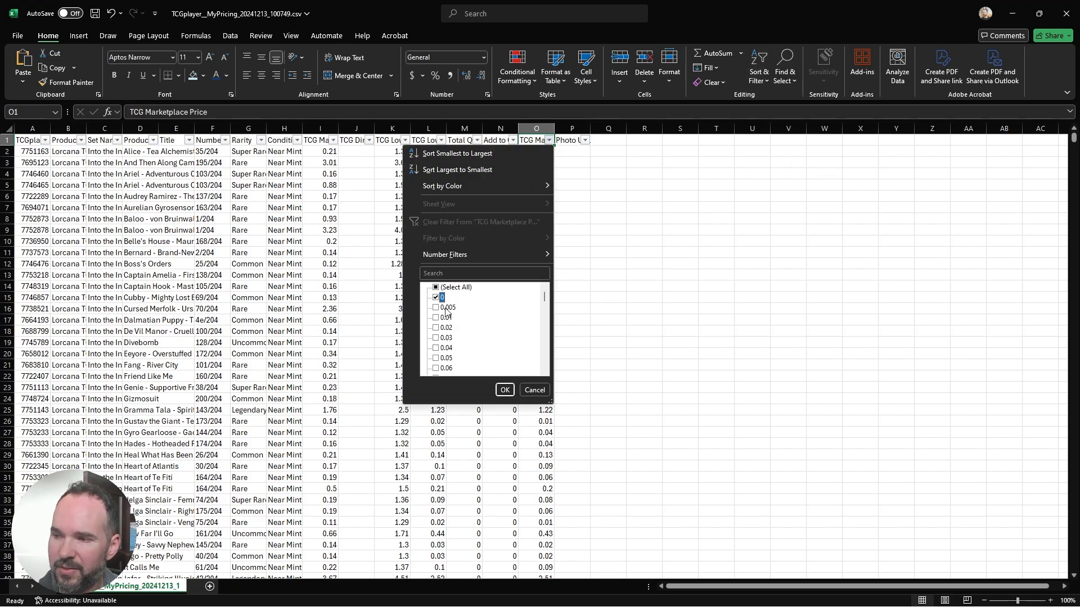
click(504, 390)
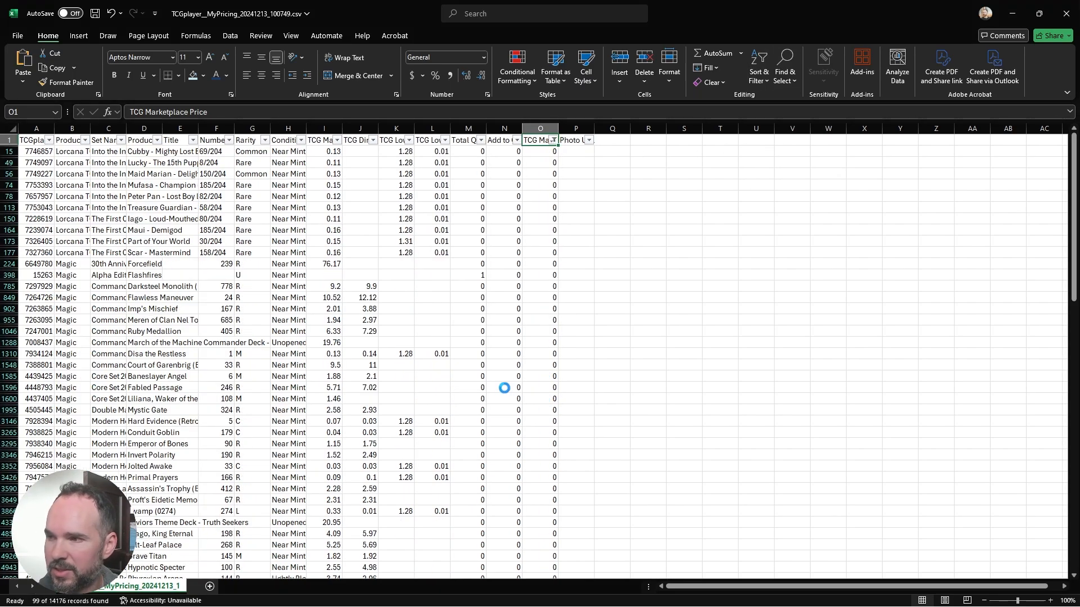
Step: Delete all the filtered rows whose TCG Marketplace Price is 0, from row 15 through the last data row
click(9, 151)
drag(1073, 172, 1075, 497)
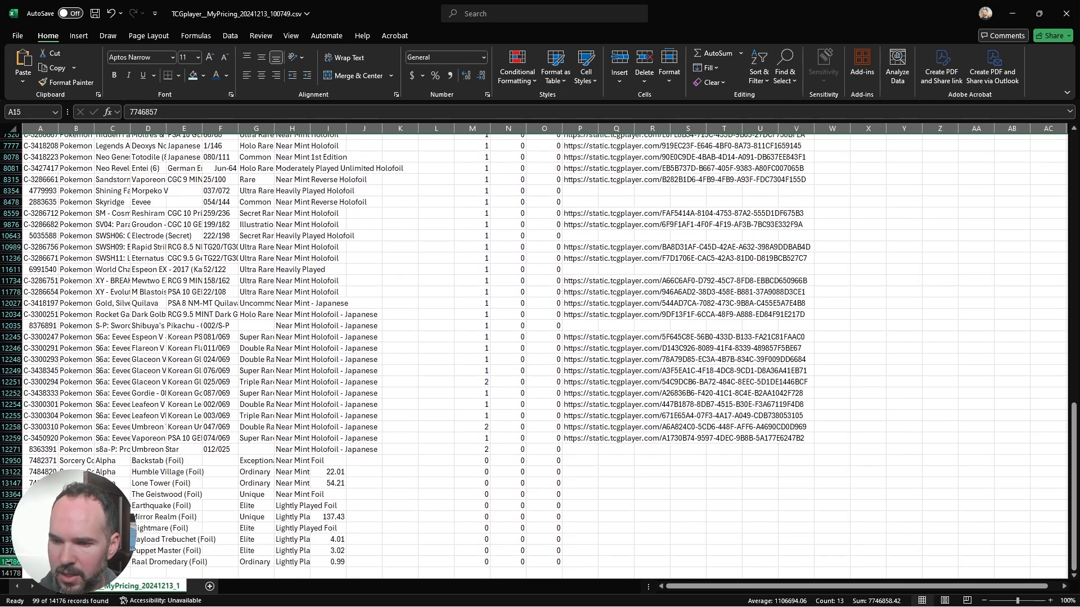
shift+click(9, 562)
right_click(11, 478)
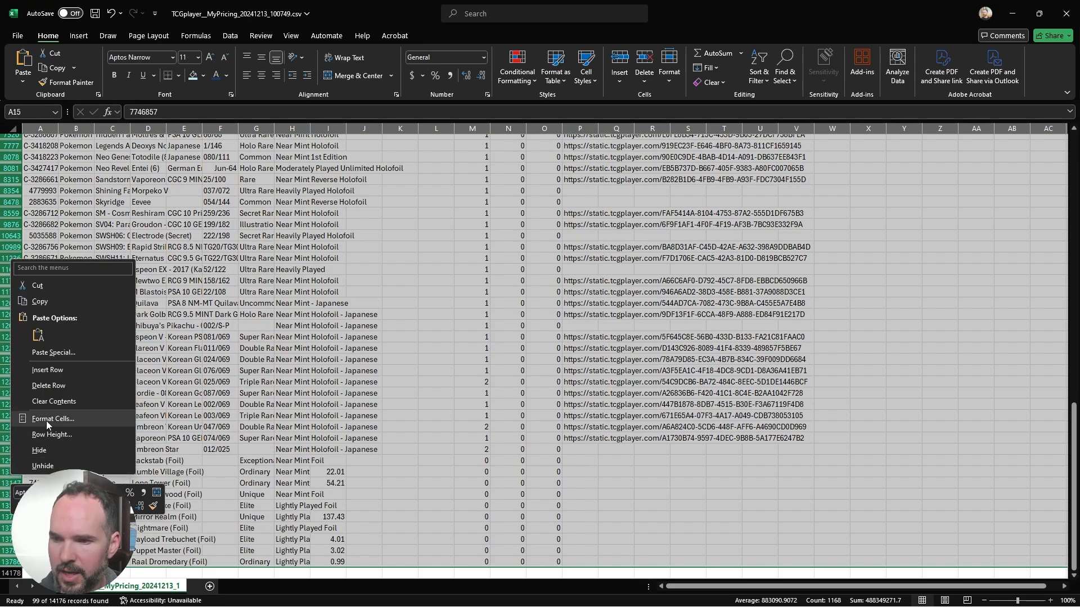
click(49, 384)
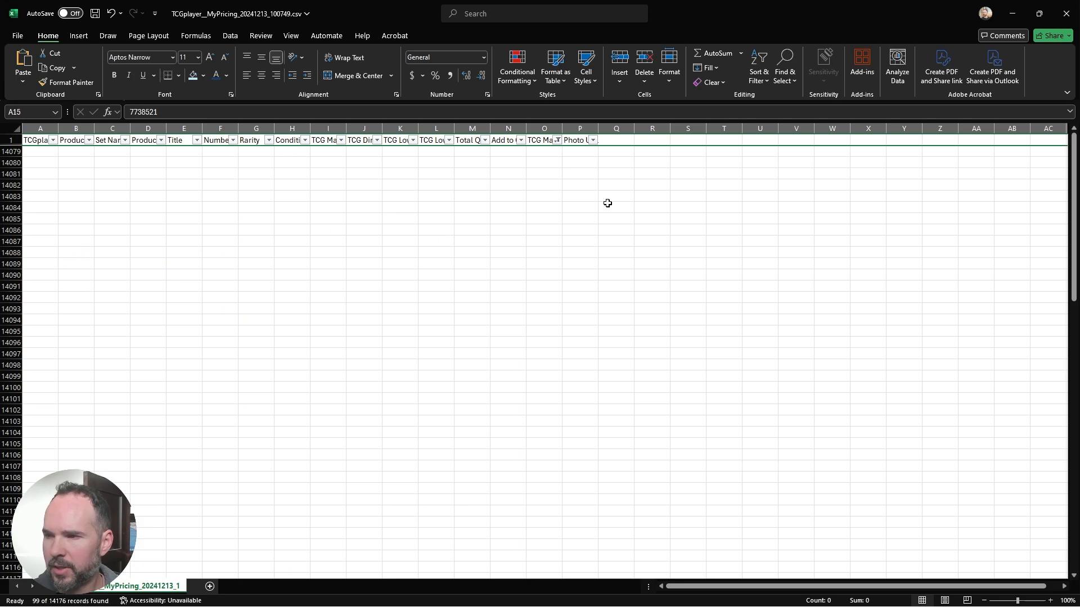
Step: Save the pricing CSV and minimize the open Excel windows to return to the TCGplayer Pricing page in the browser
key(ctrl+s)
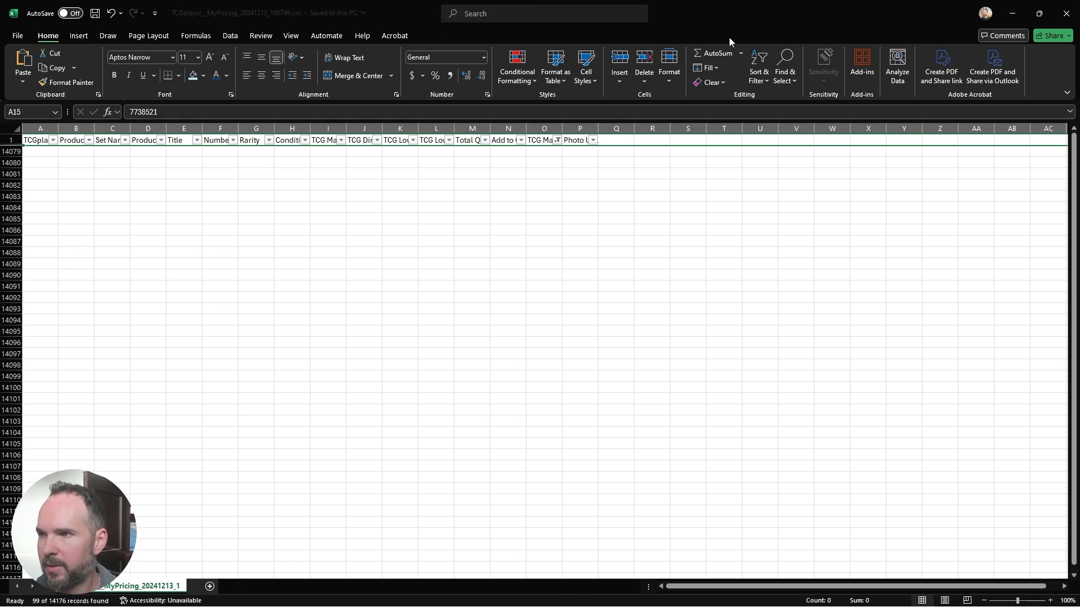
click(1010, 14)
click(1013, 14)
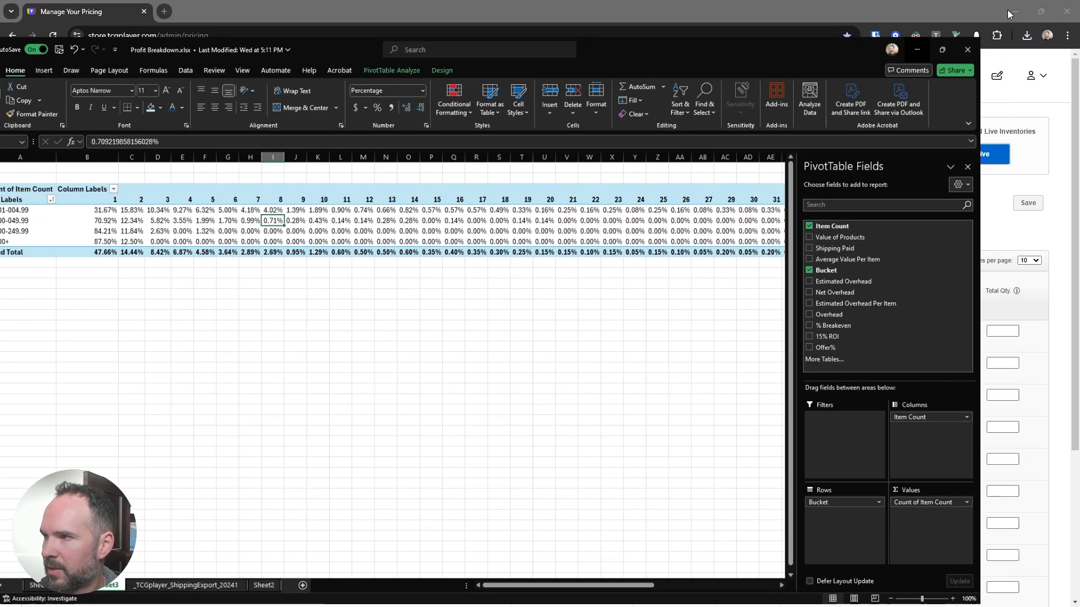
Step: Import TCGplayer__MyPricing_20241213_100749.csv to the staged inventory and run its validation
click(299, 204)
click(424, 228)
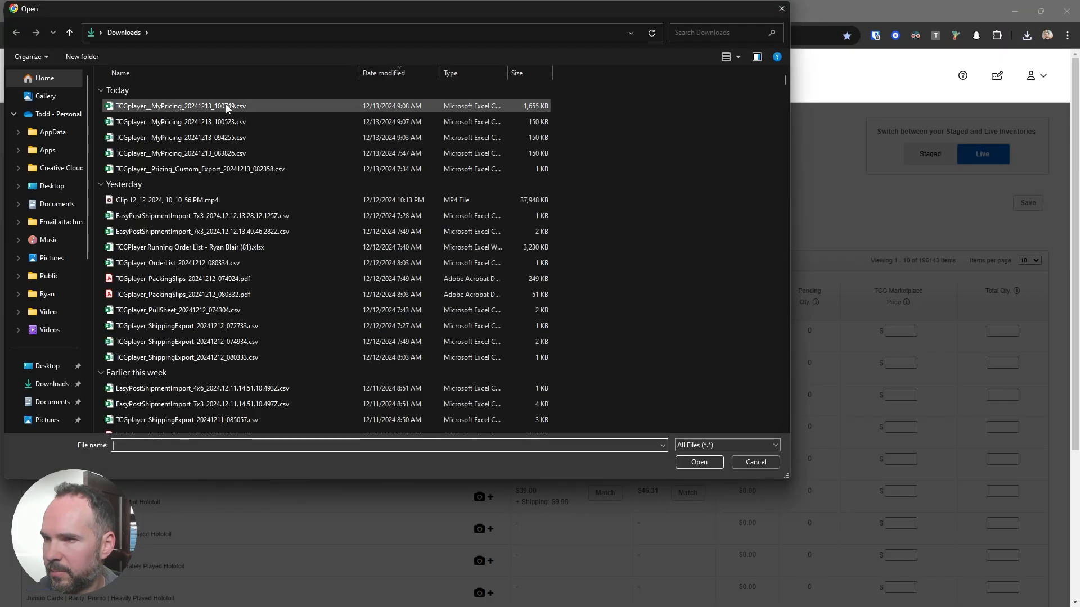
double_click(225, 103)
click(656, 256)
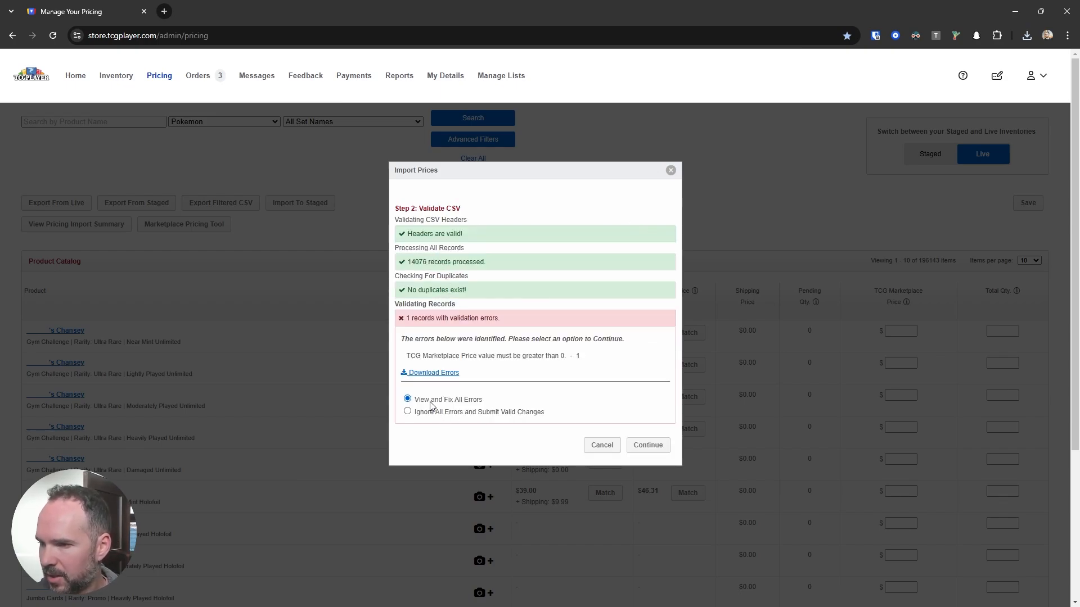
Step: Review the import's validation error, choose Ignore All Errors and Submit Valid Changes, and continue the import
drag(570, 358, 556, 357)
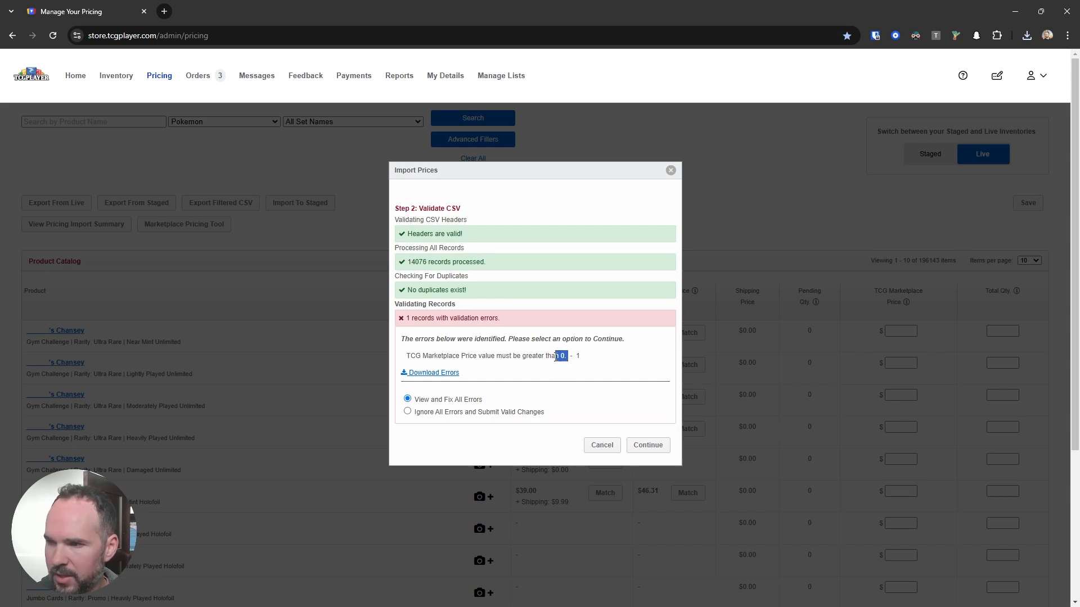
click(562, 356)
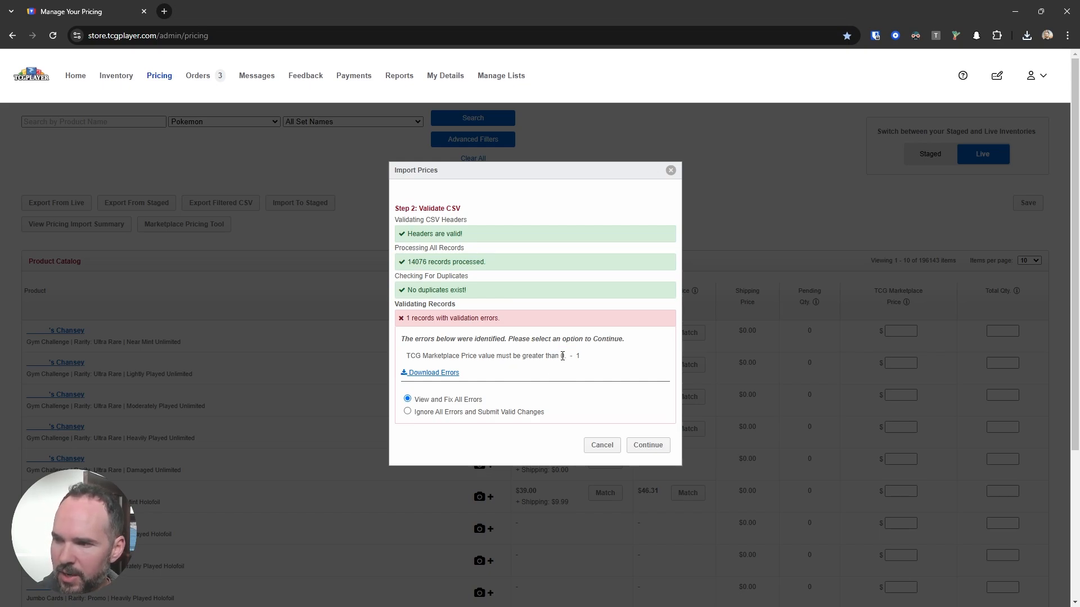
click(438, 413)
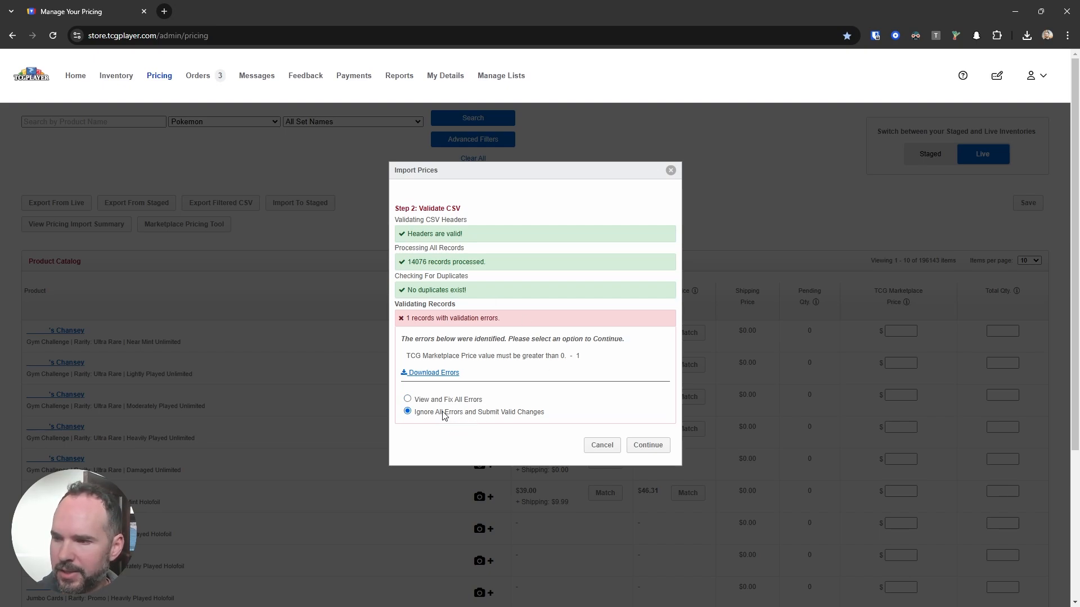
click(648, 446)
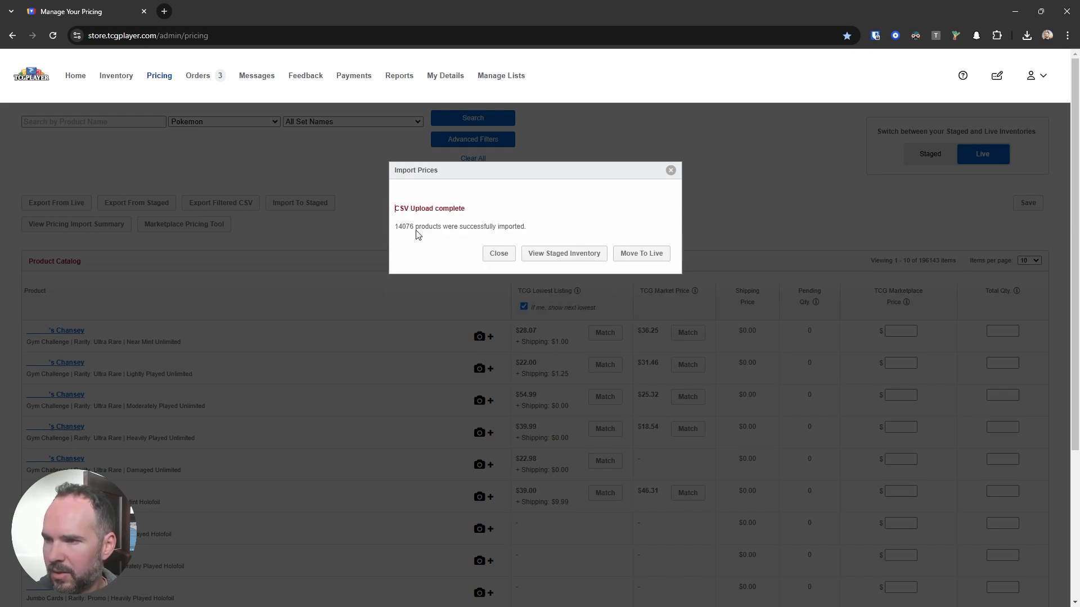
Step: Move the imported prices to live, confirm the move, close the import dialog, and switch back to the Live inventory
drag(396, 226, 414, 226)
click(458, 227)
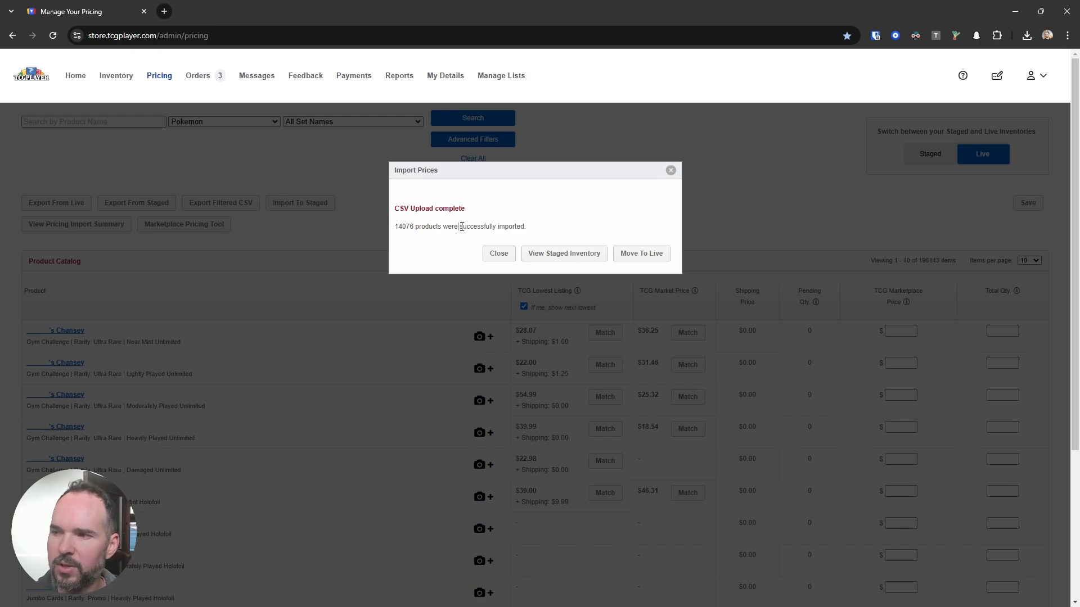
click(640, 257)
click(639, 280)
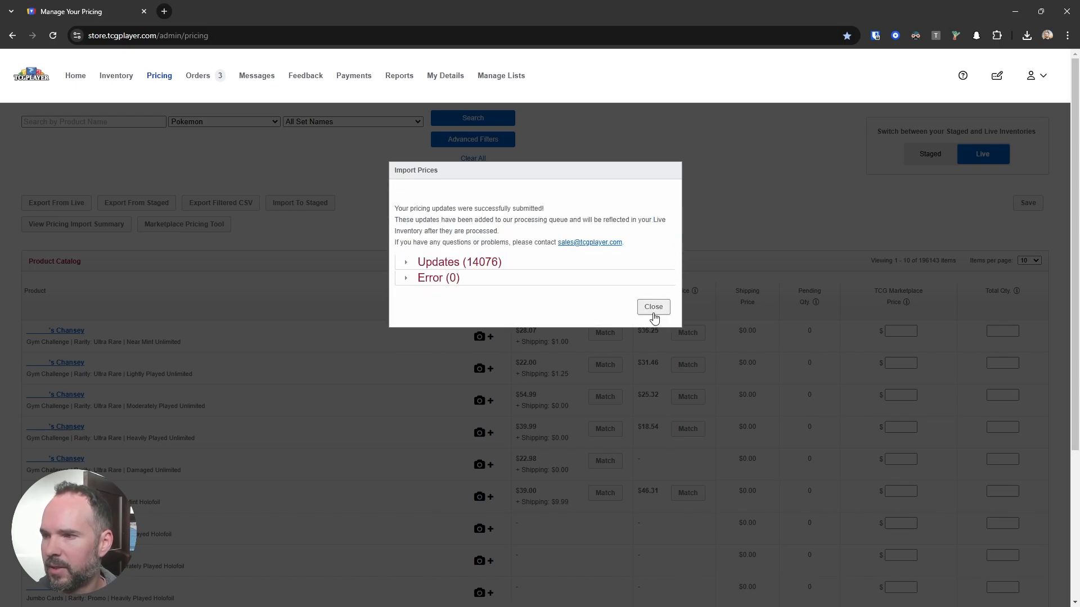
click(653, 308)
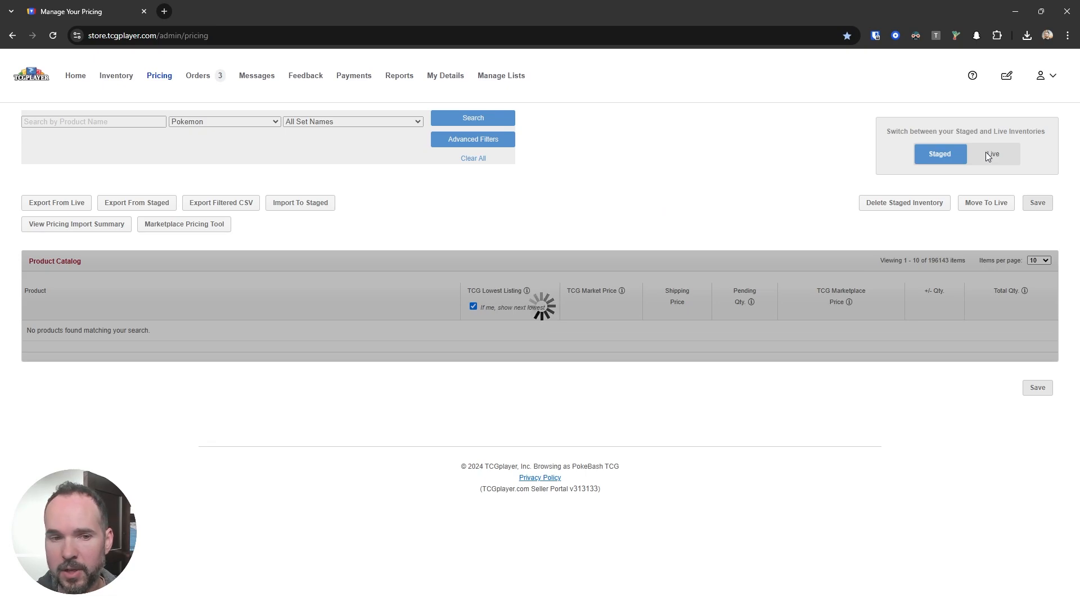
click(1004, 159)
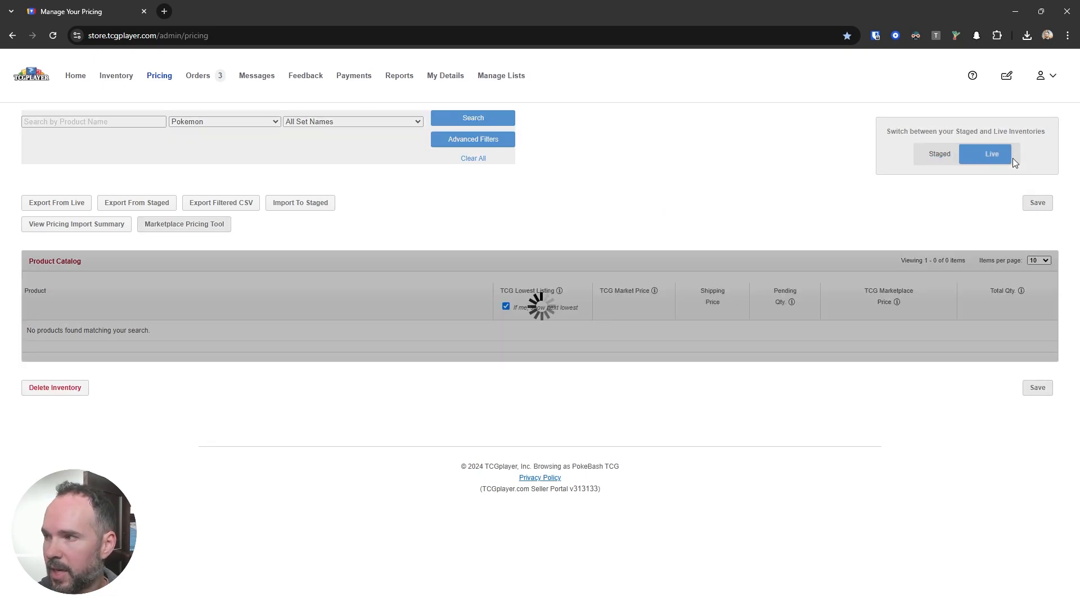